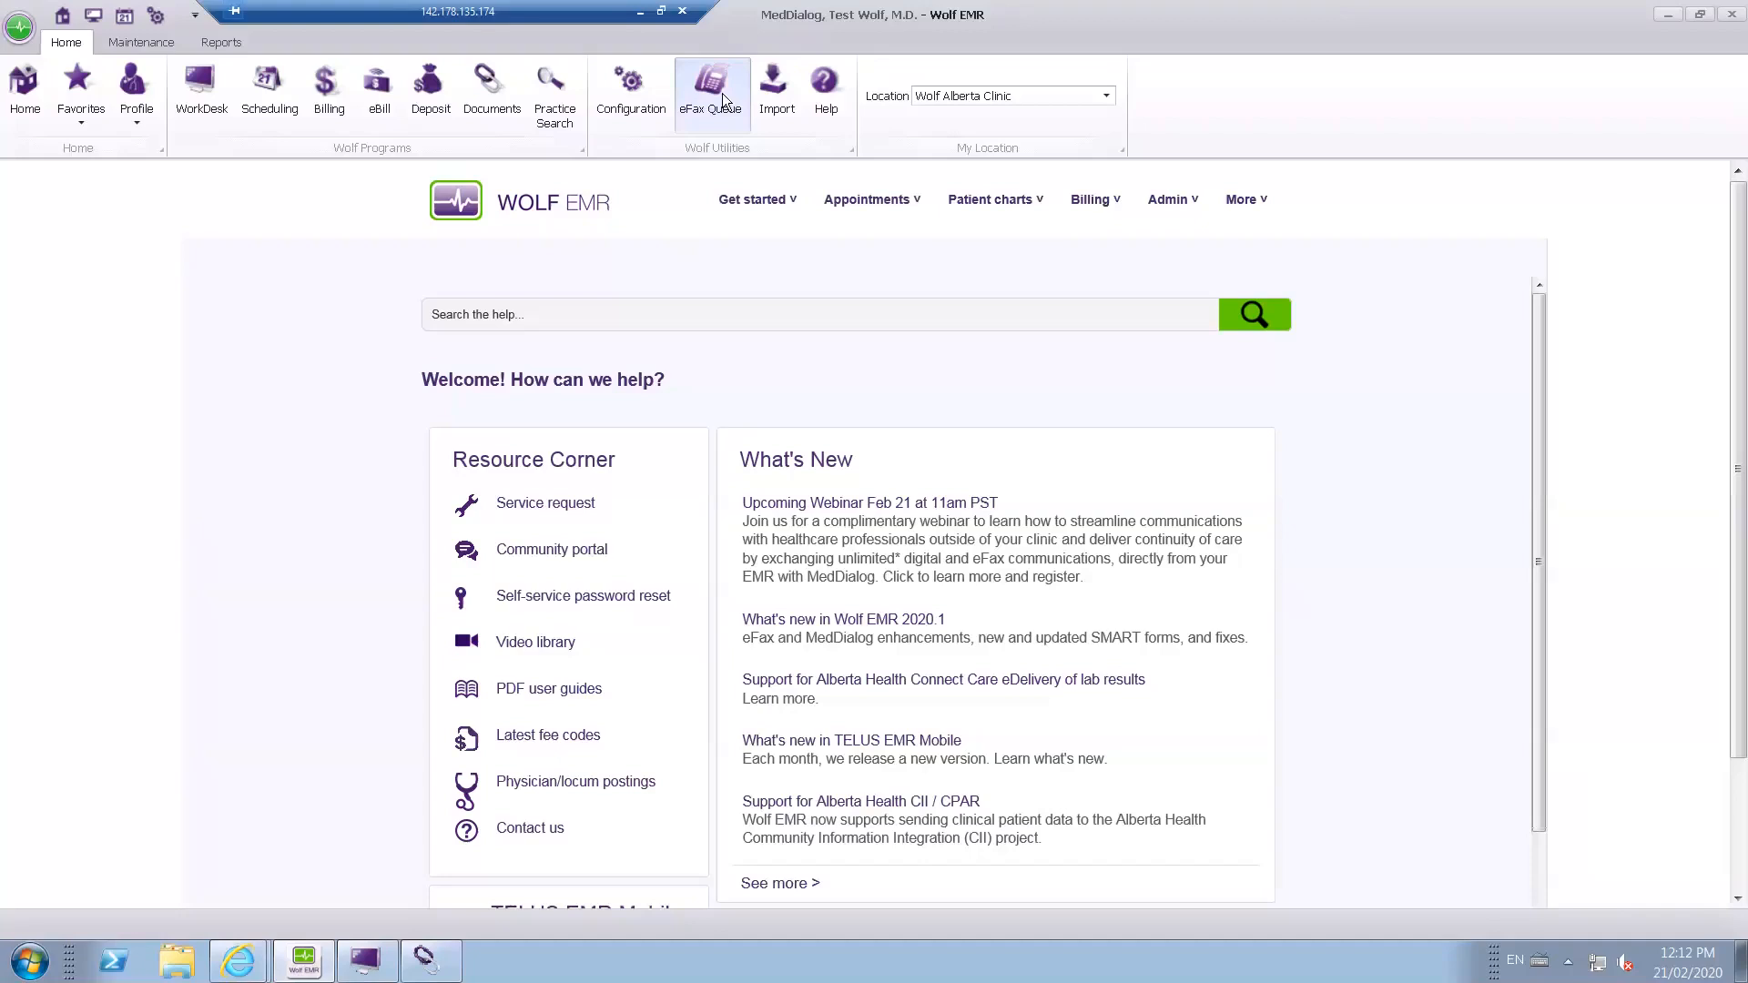
Open the eFax Queue, select the failed outgoing fax and show its resend options.
{"action": "left_click", "coordinate": [723, 93]}
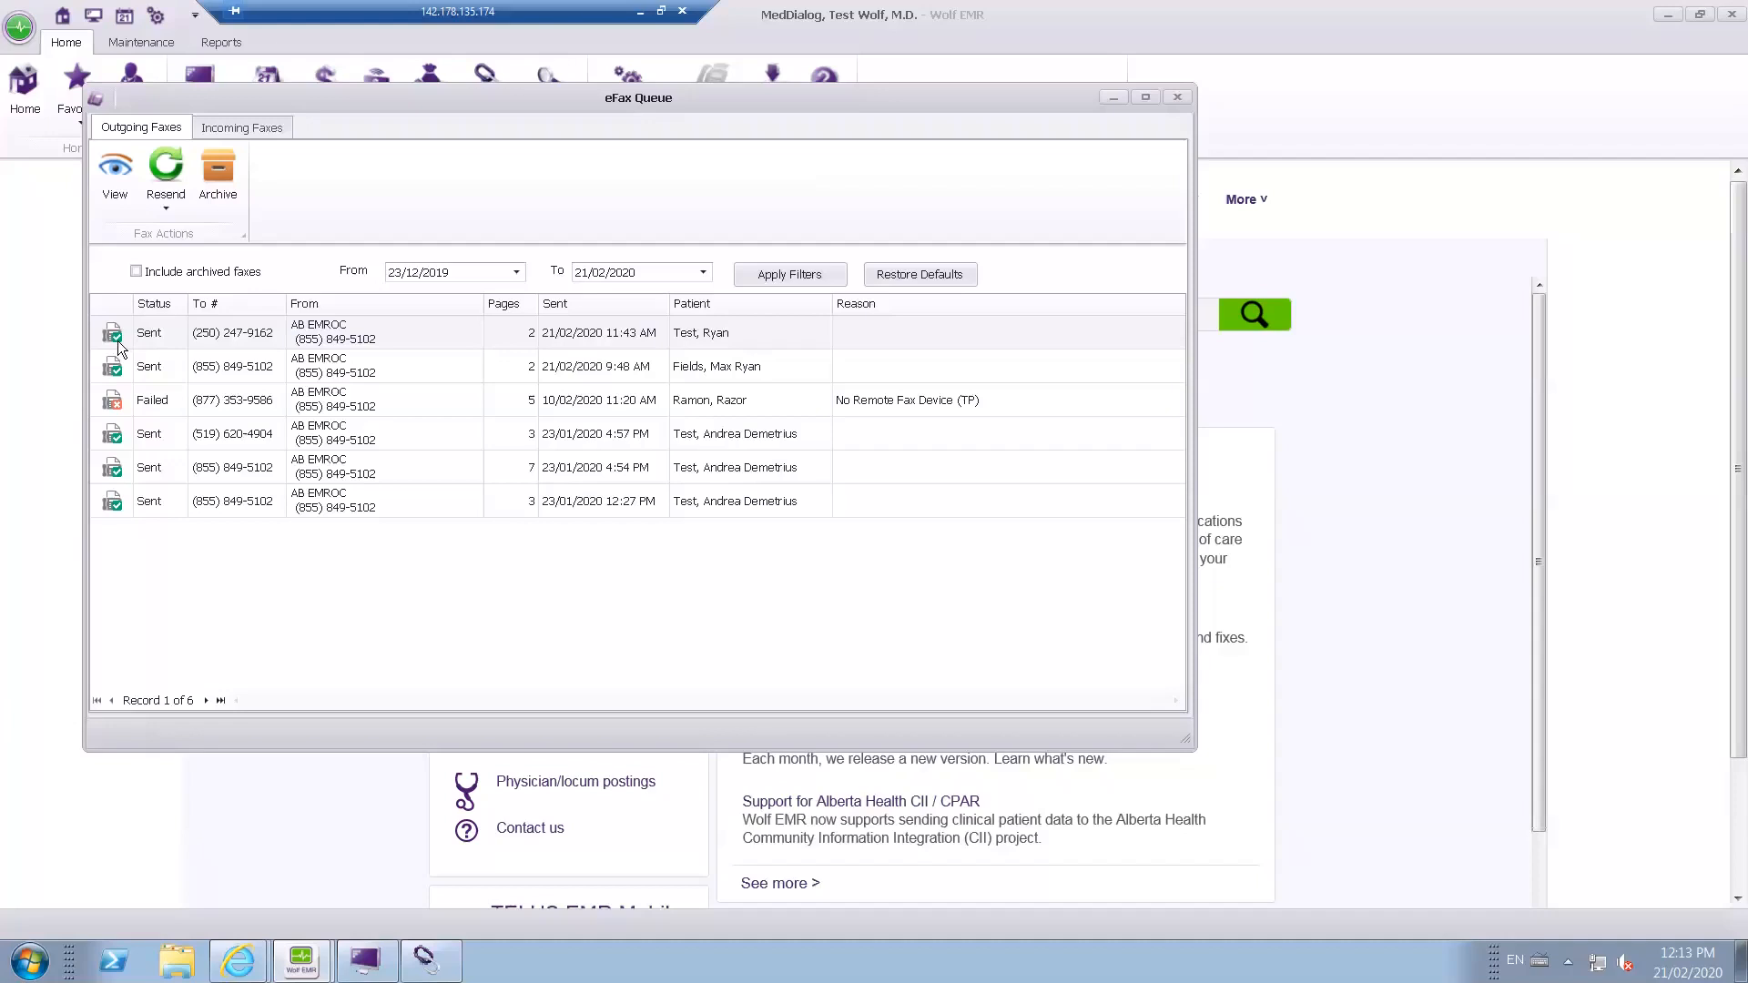
{"action": "left_click", "coordinate": [204, 411]}
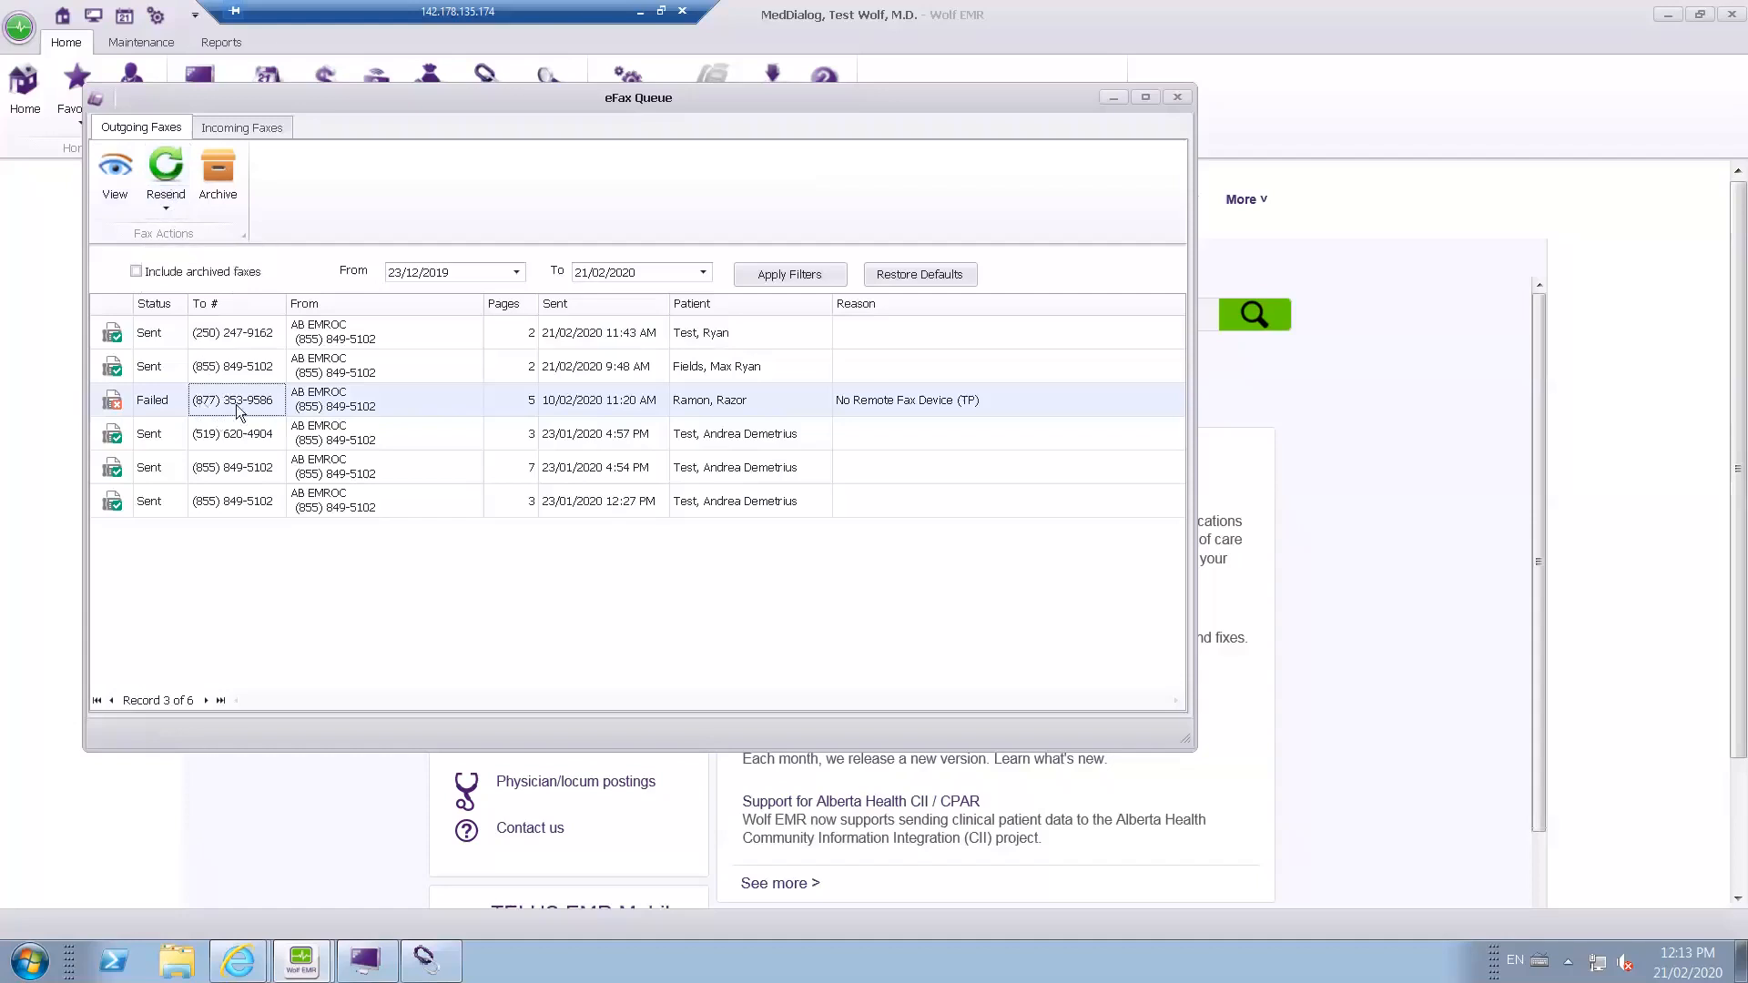
{"action": "left_click", "coordinate": [165, 207]}
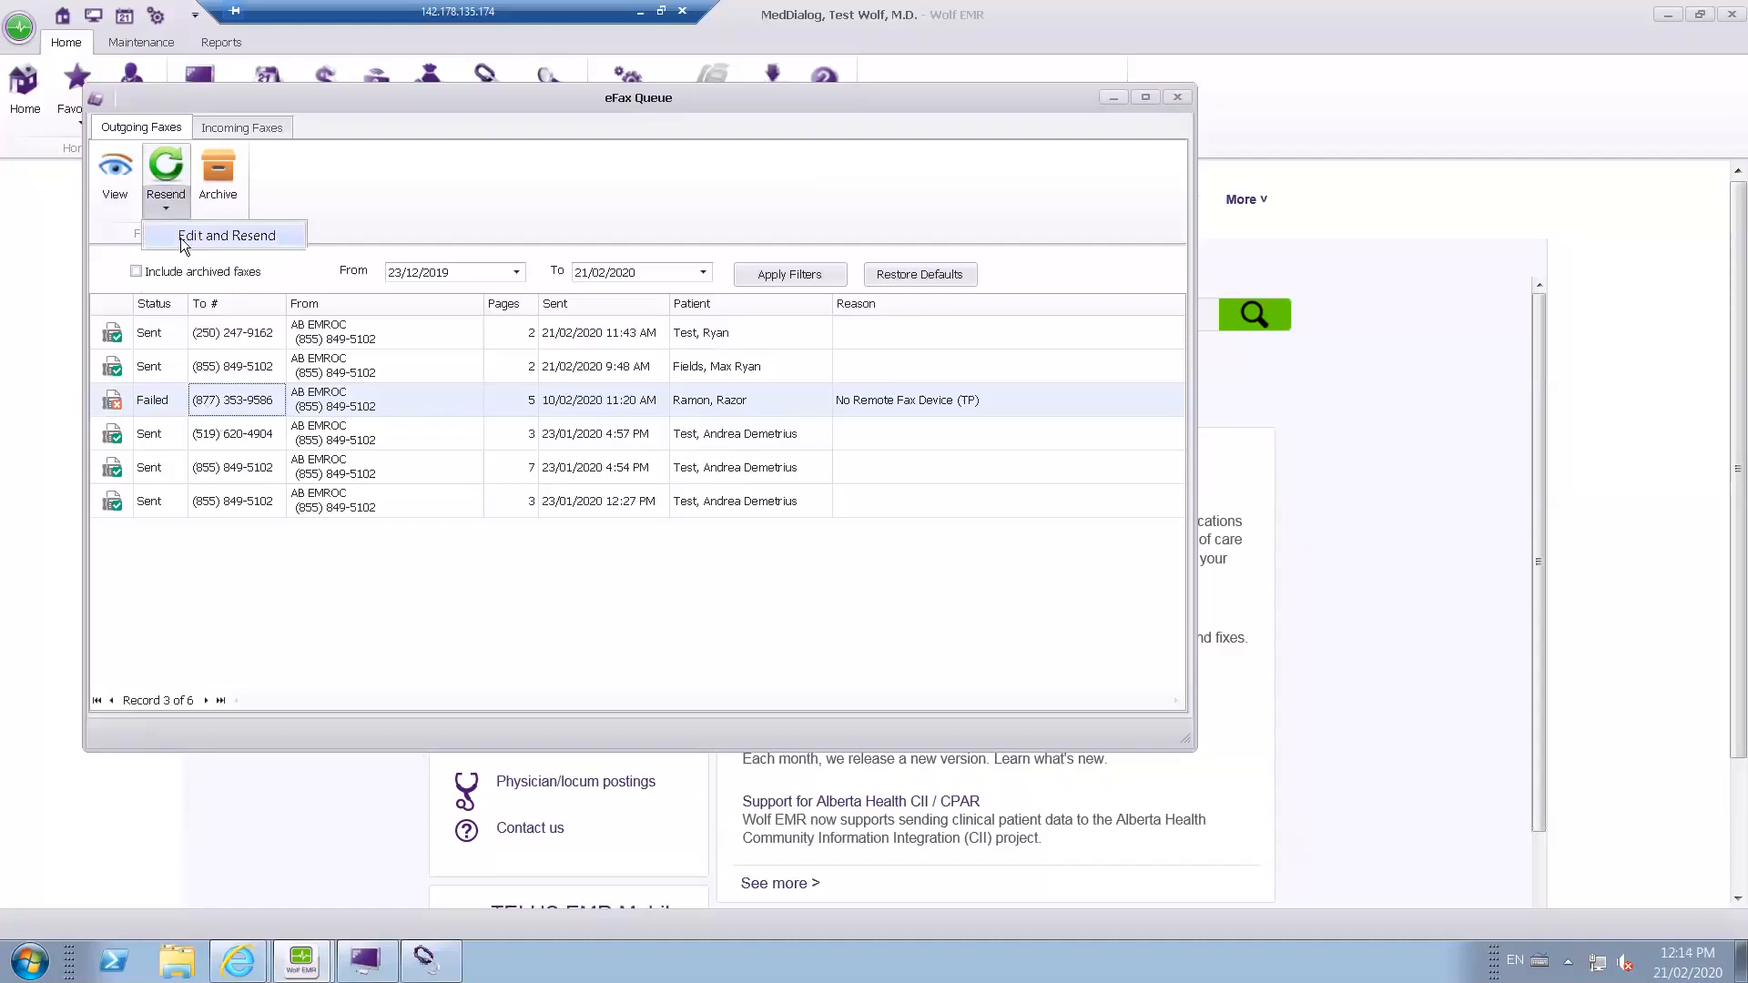
View the document of the outgoing fax sent 21/02/2020 11:43 AM and close the PDF viewer.
{"action": "left_click", "coordinate": [156, 334]}
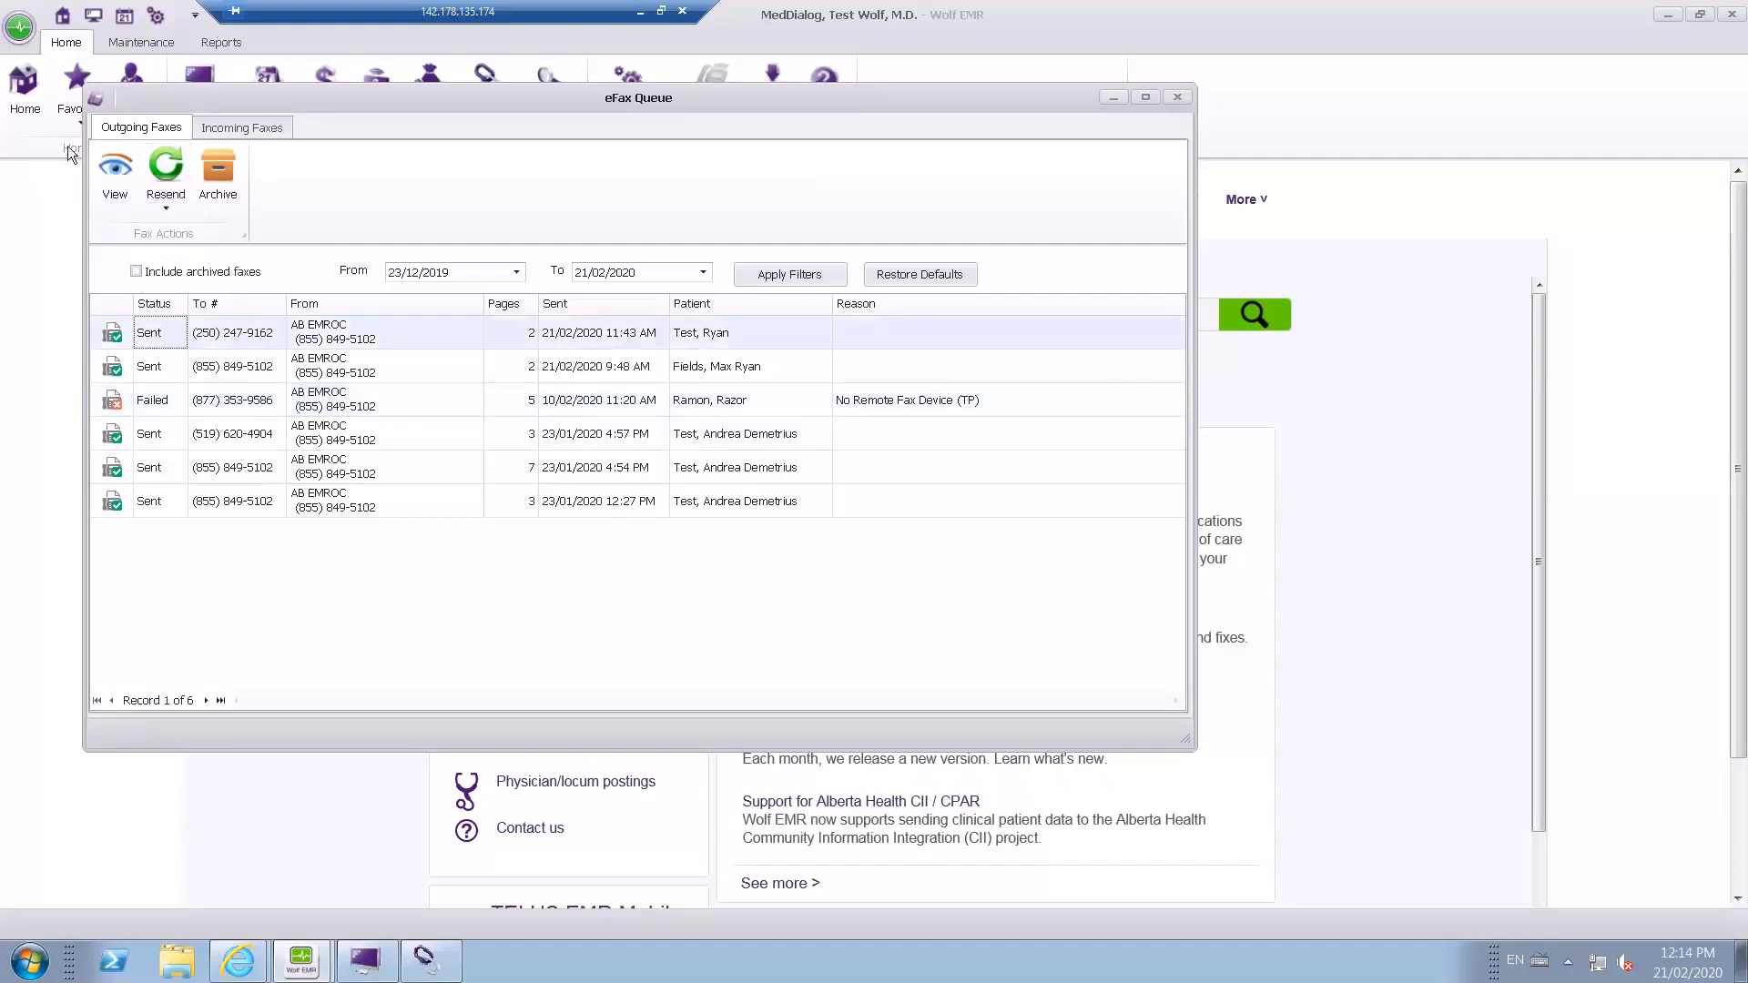
{"action": "left_click", "coordinate": [124, 172]}
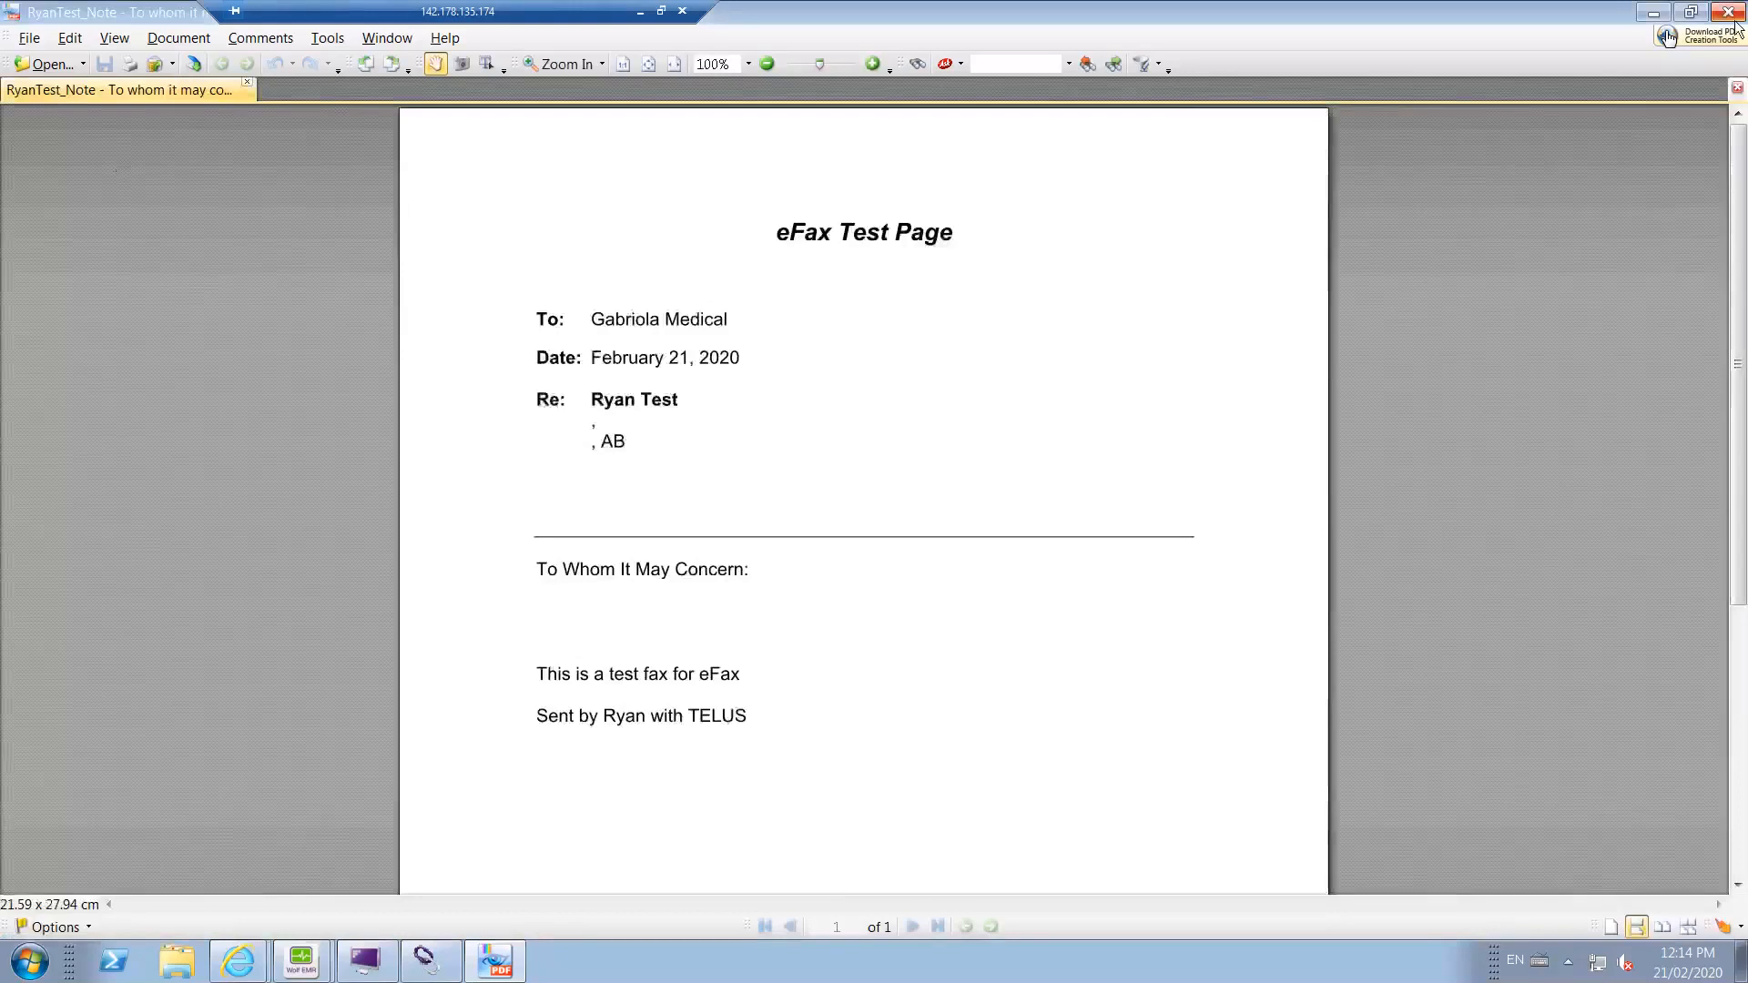
{"action": "left_click", "coordinate": [1734, 13]}
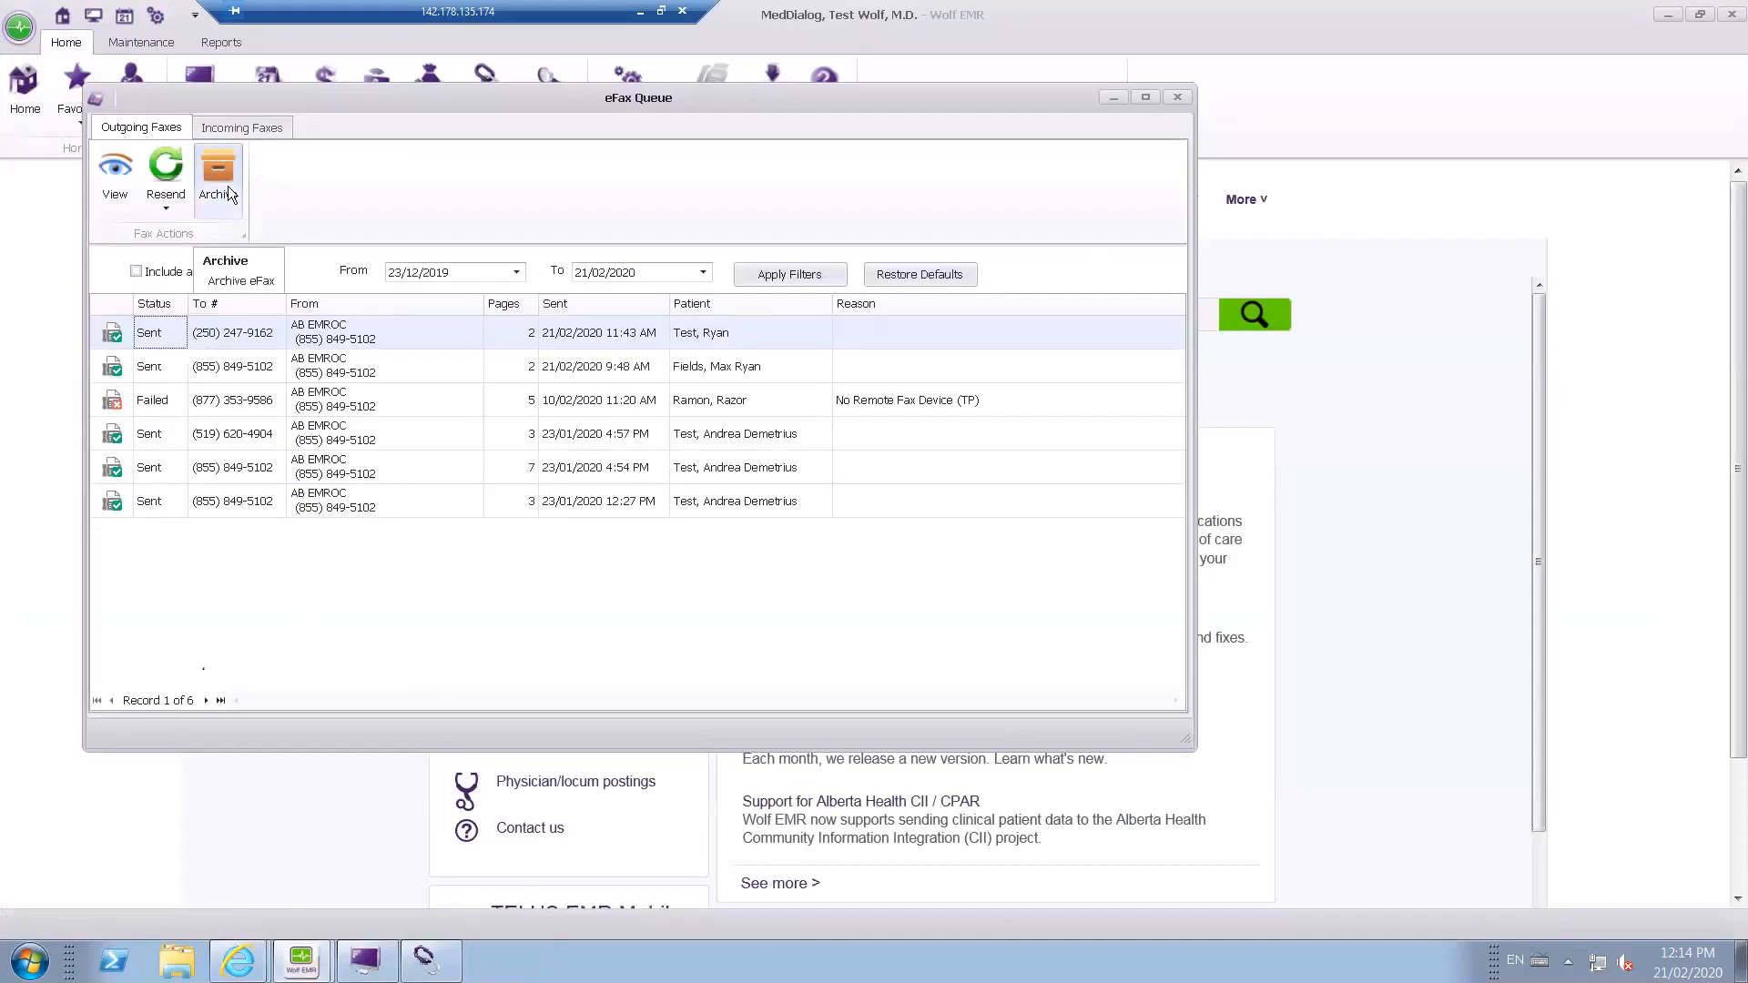
Archive the outgoing fax sent 23/01/2020 12:27 PM.
{"action": "left_click", "coordinate": [182, 505]}
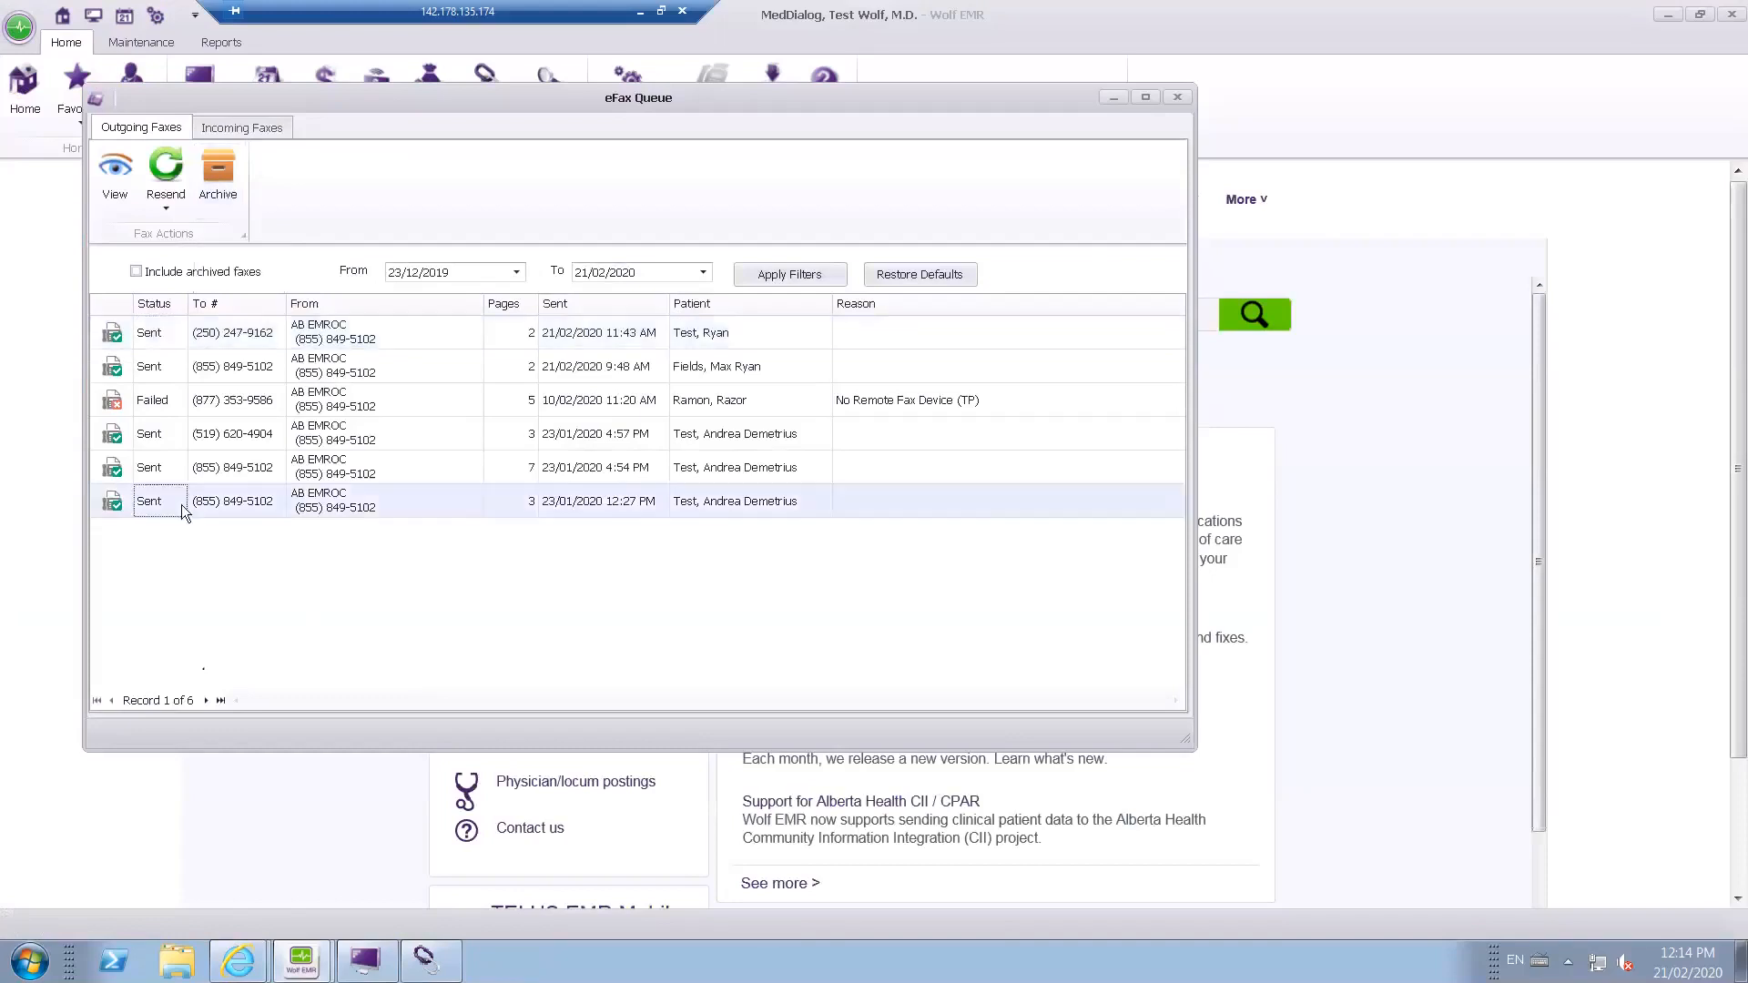
{"action": "left_click", "coordinate": [224, 183]}
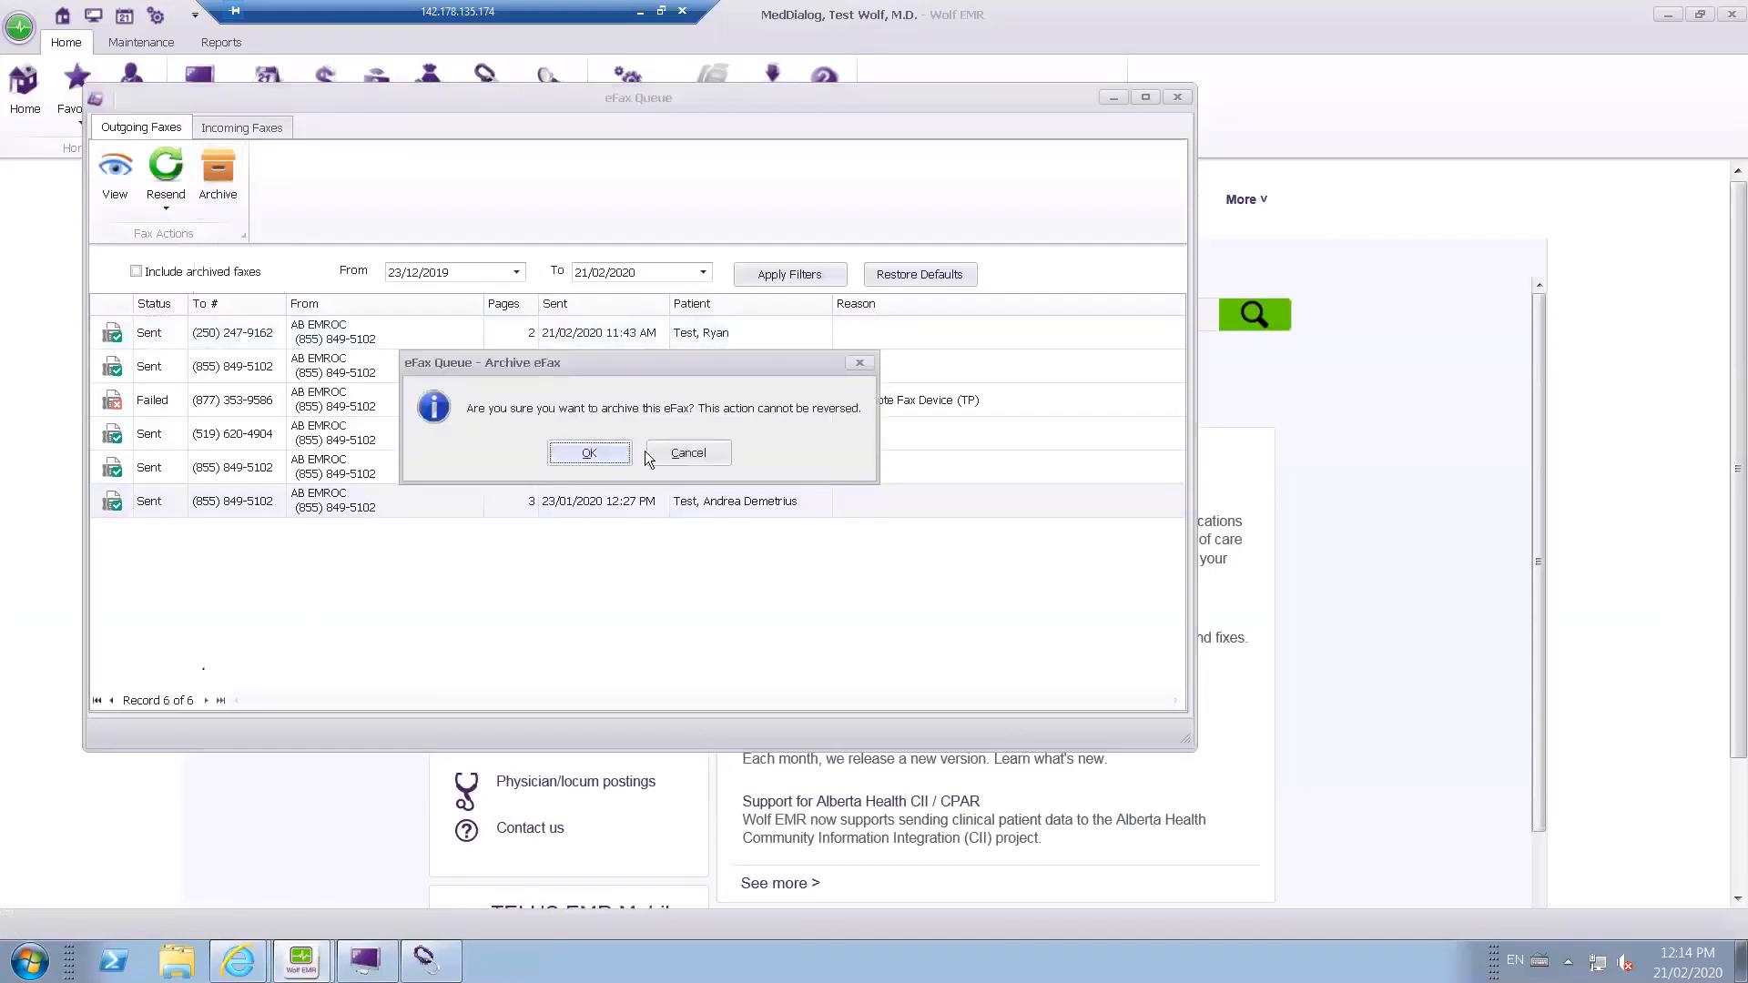
{"action": "left_click", "coordinate": [589, 453]}
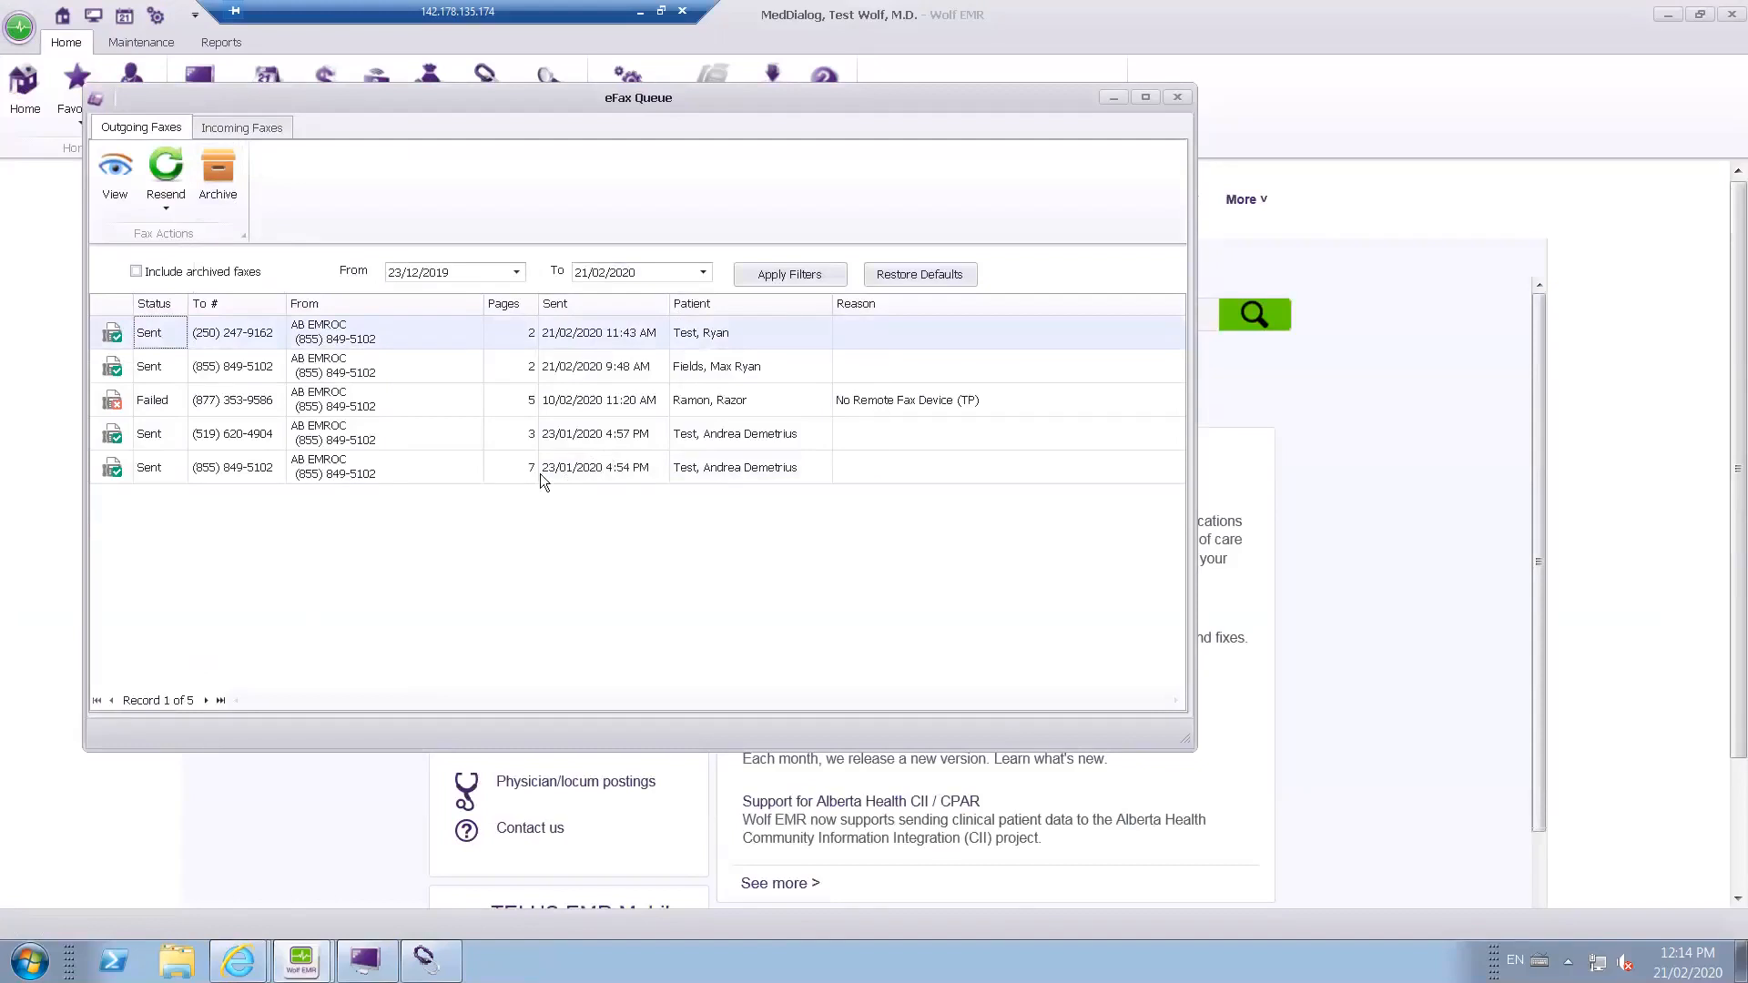
Review the incoming faxes in the eFax Queue and close the queue.
{"action": "left_click", "coordinate": [255, 127]}
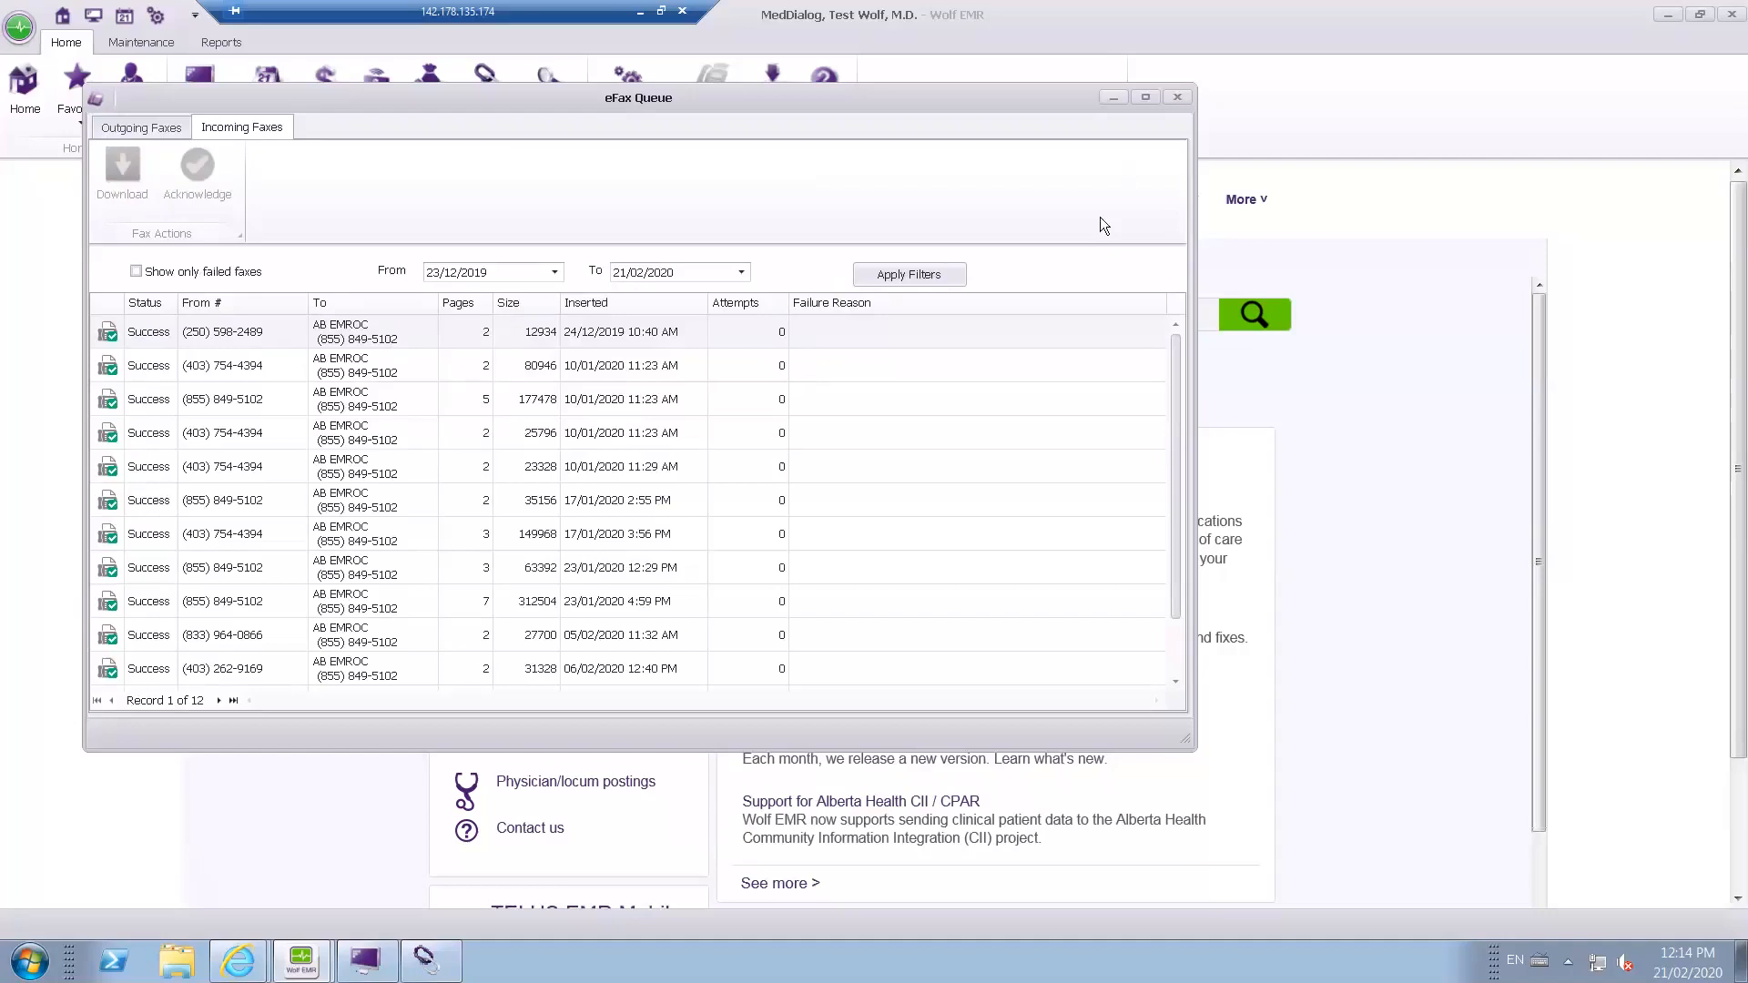
{"action": "left_click", "coordinate": [1182, 99]}
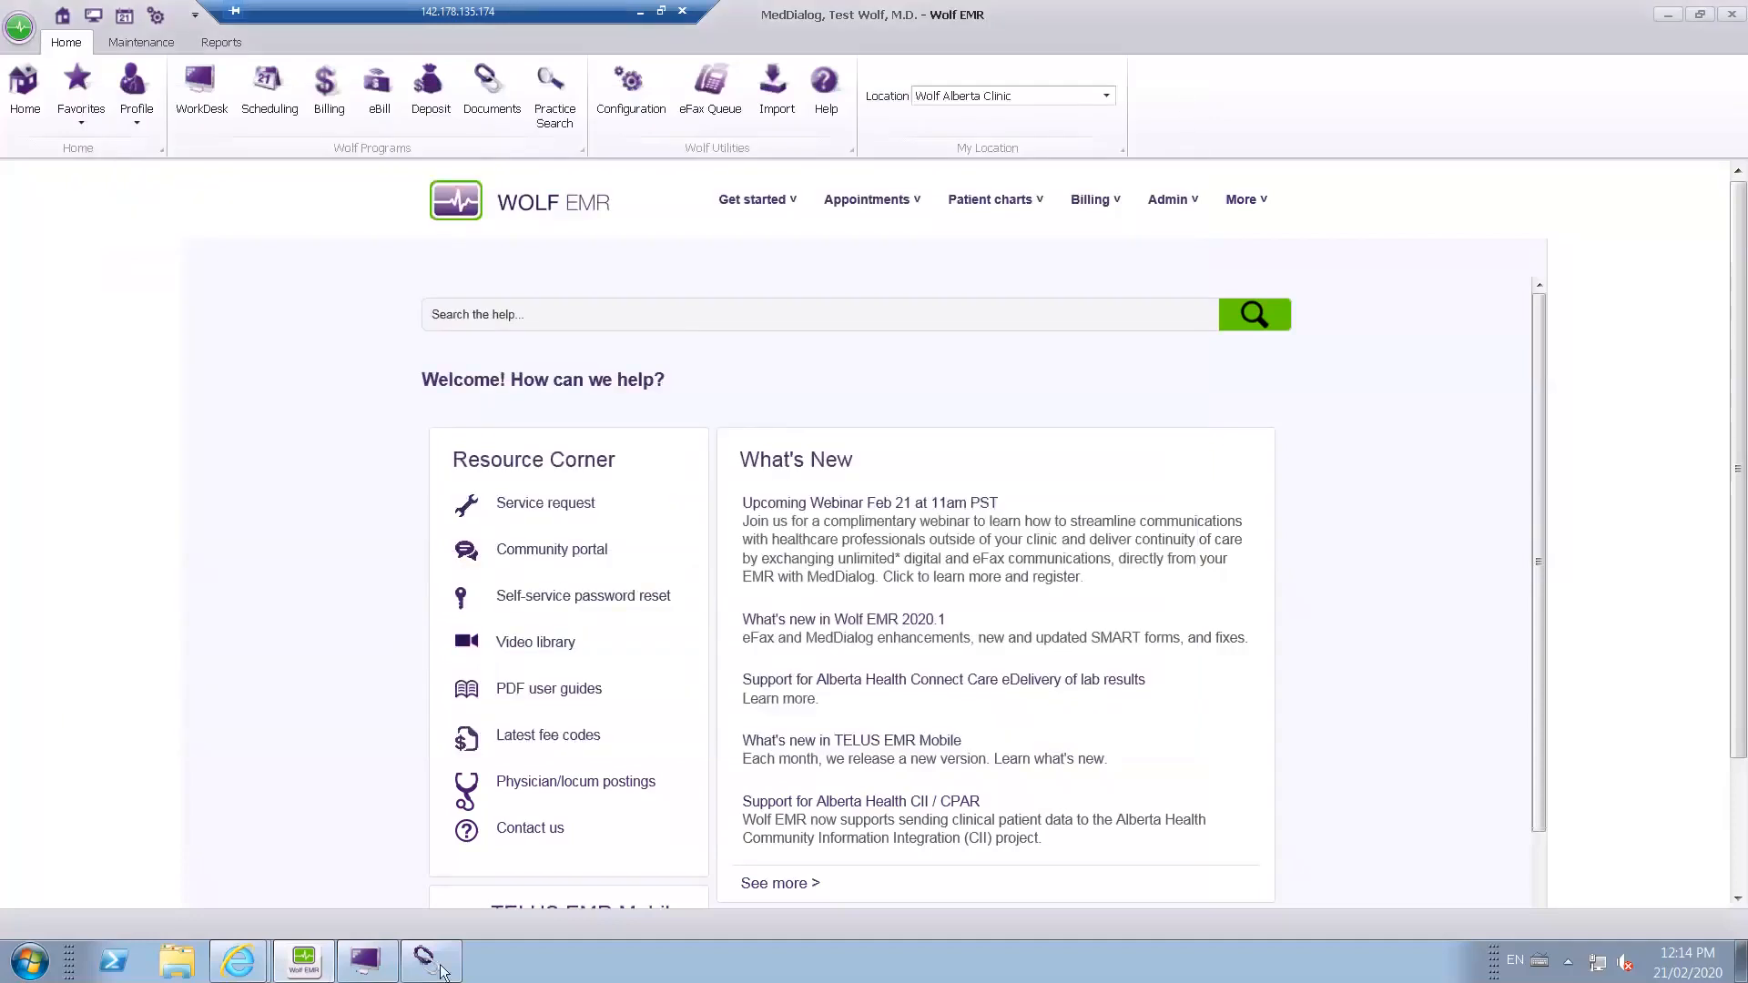
Switch to the Documents window, check the file options in the Incoming Faxes folder, and close the window.
{"action": "mouse_move", "coordinate": [439, 972]}
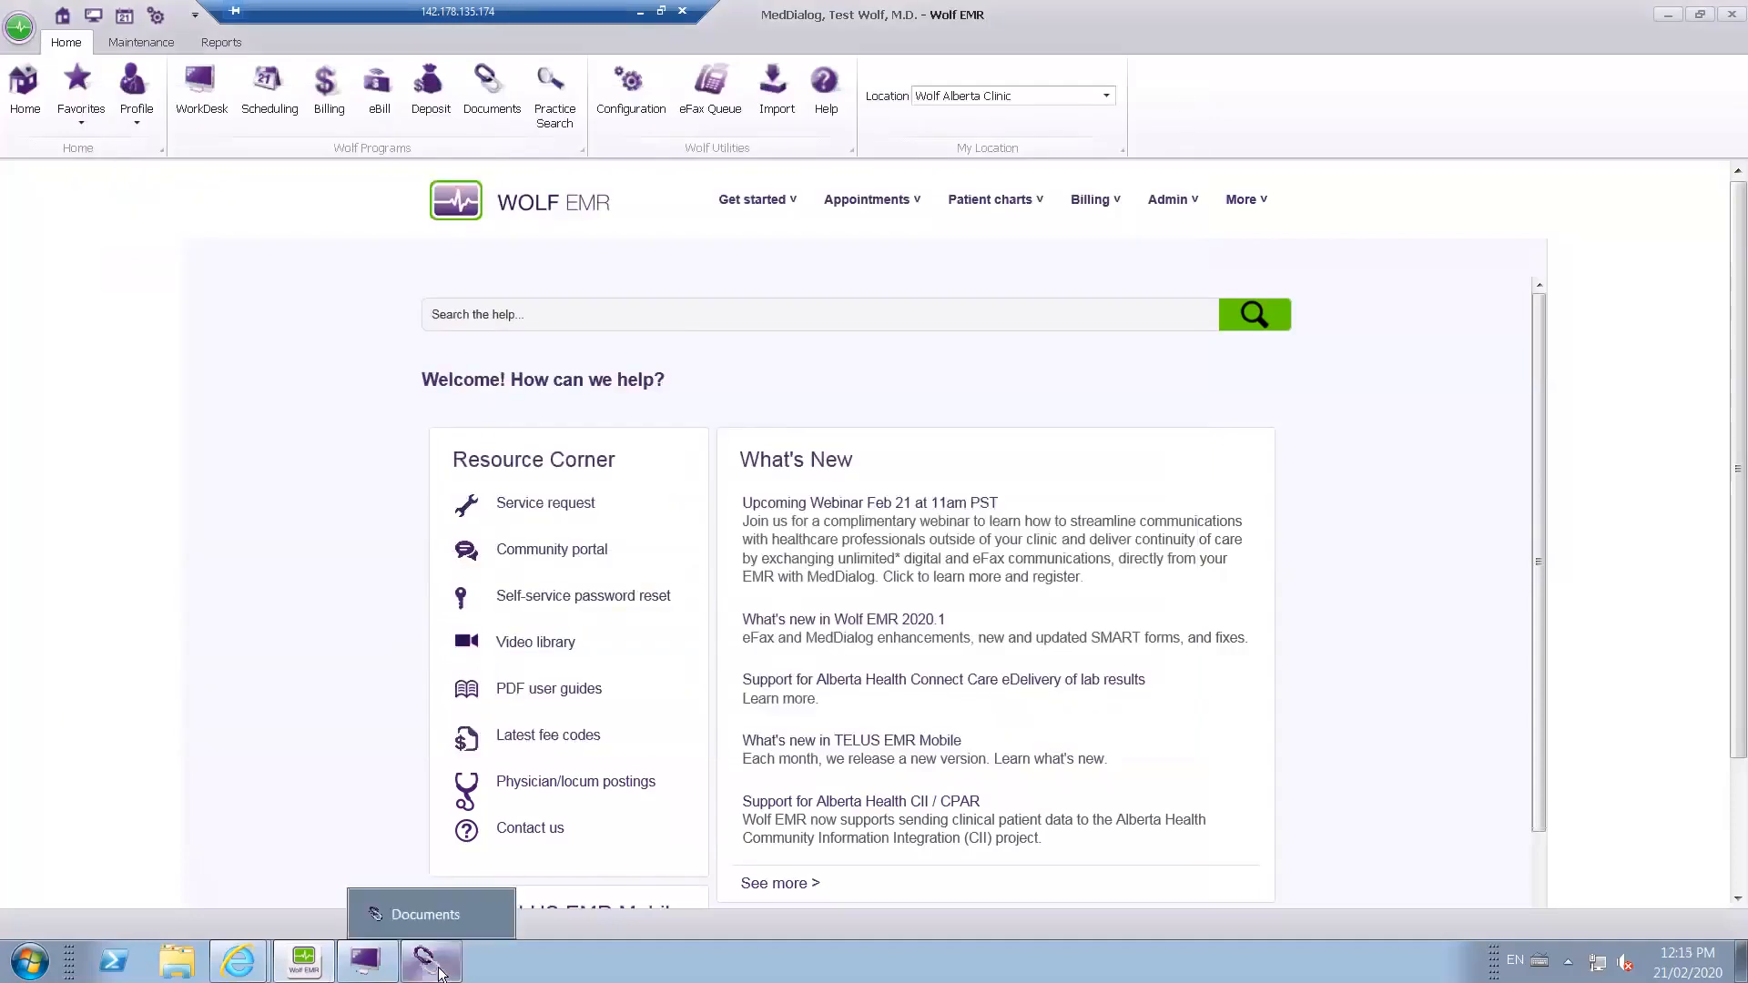
{"action": "left_click", "coordinate": [414, 915]}
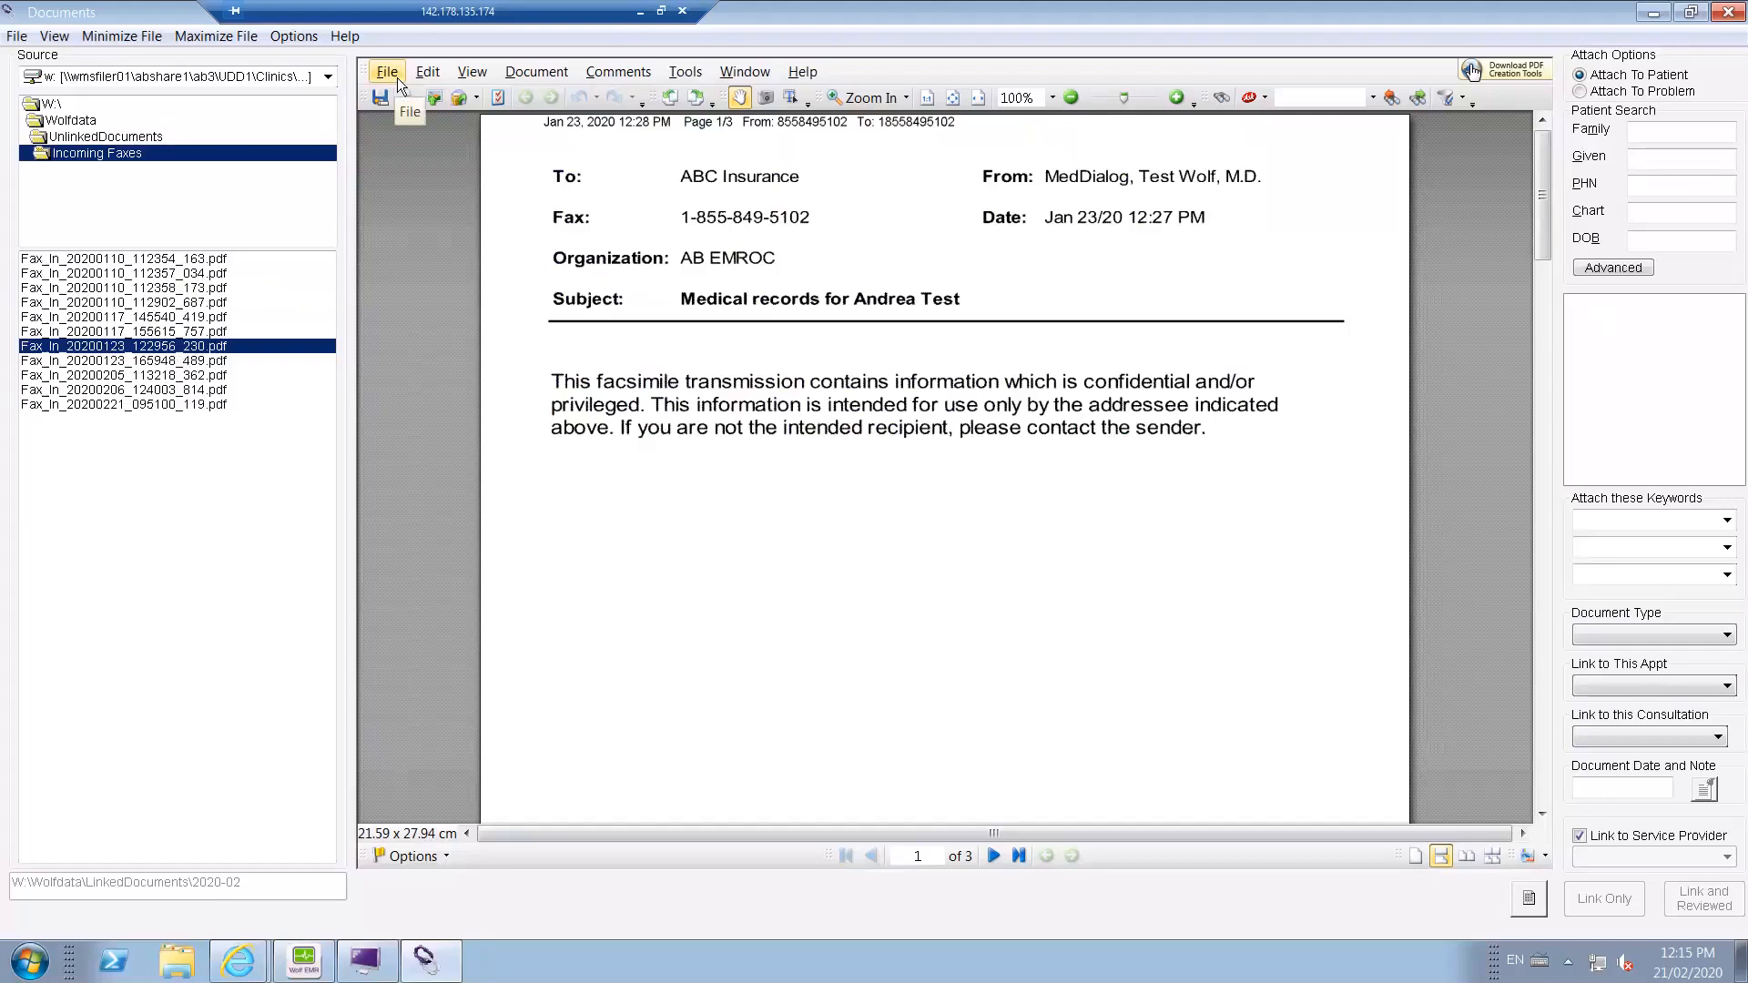
{"action": "right_click", "coordinate": [219, 365]}
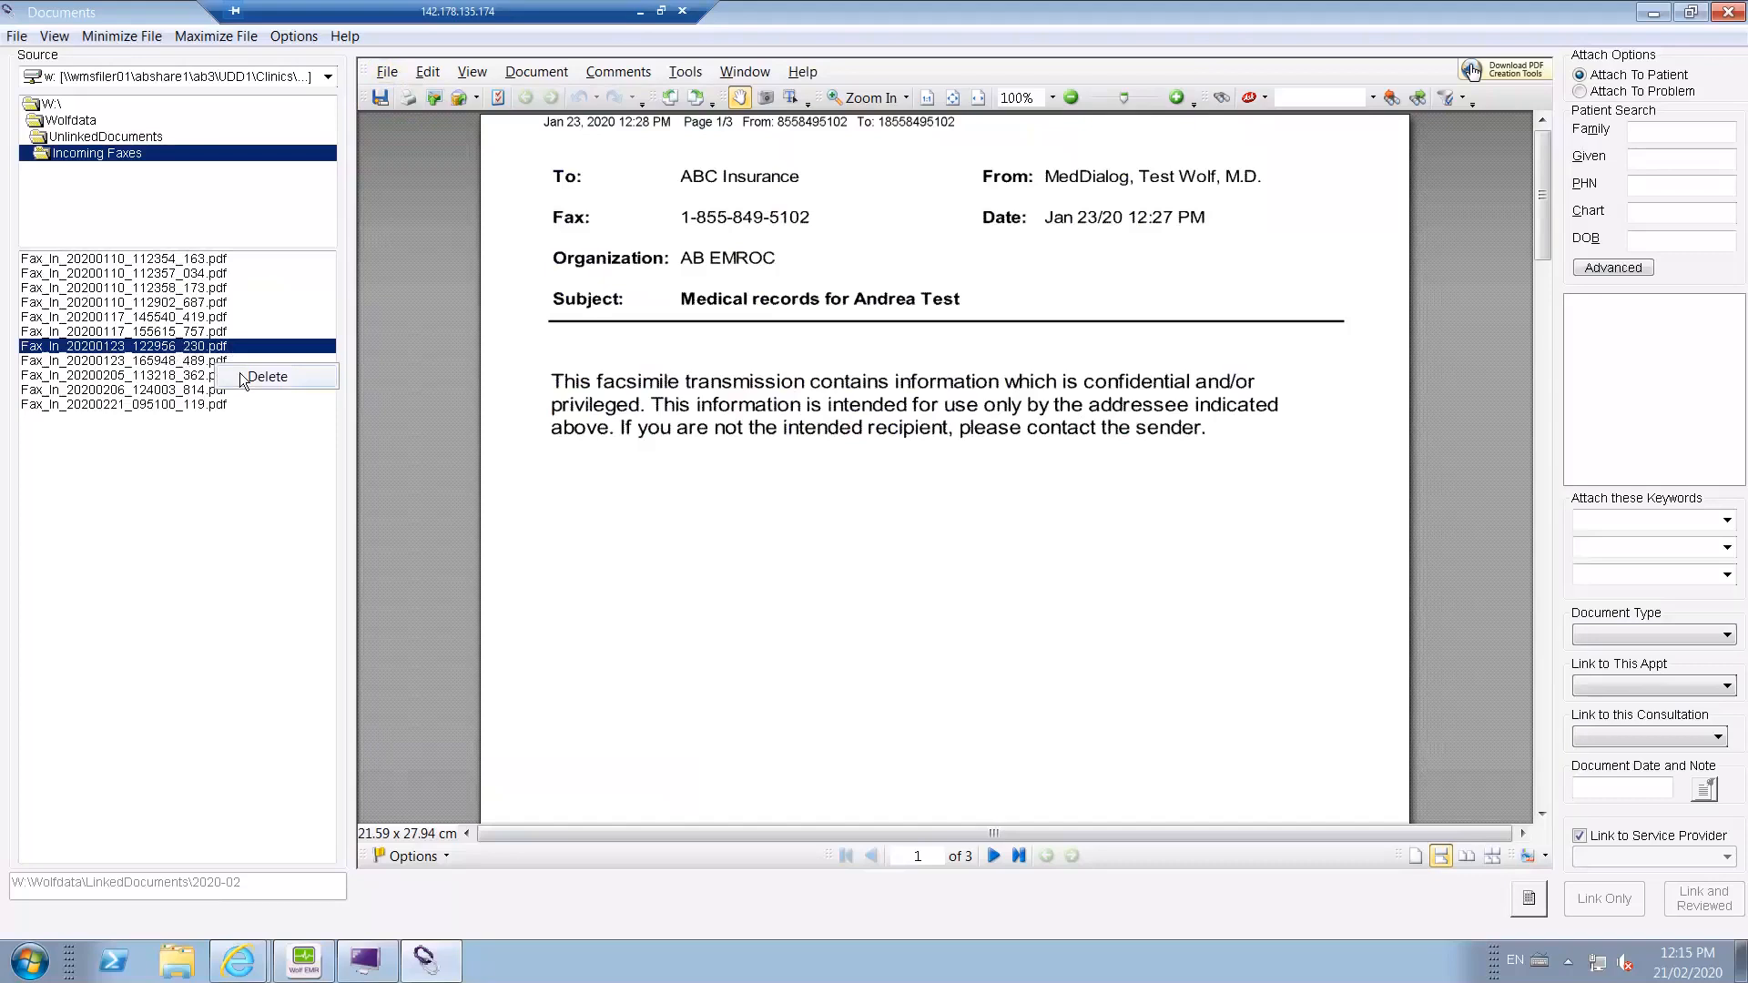
{"action": "left_click", "coordinate": [1731, 19]}
{"action": "left_click", "coordinate": [1729, 14]}
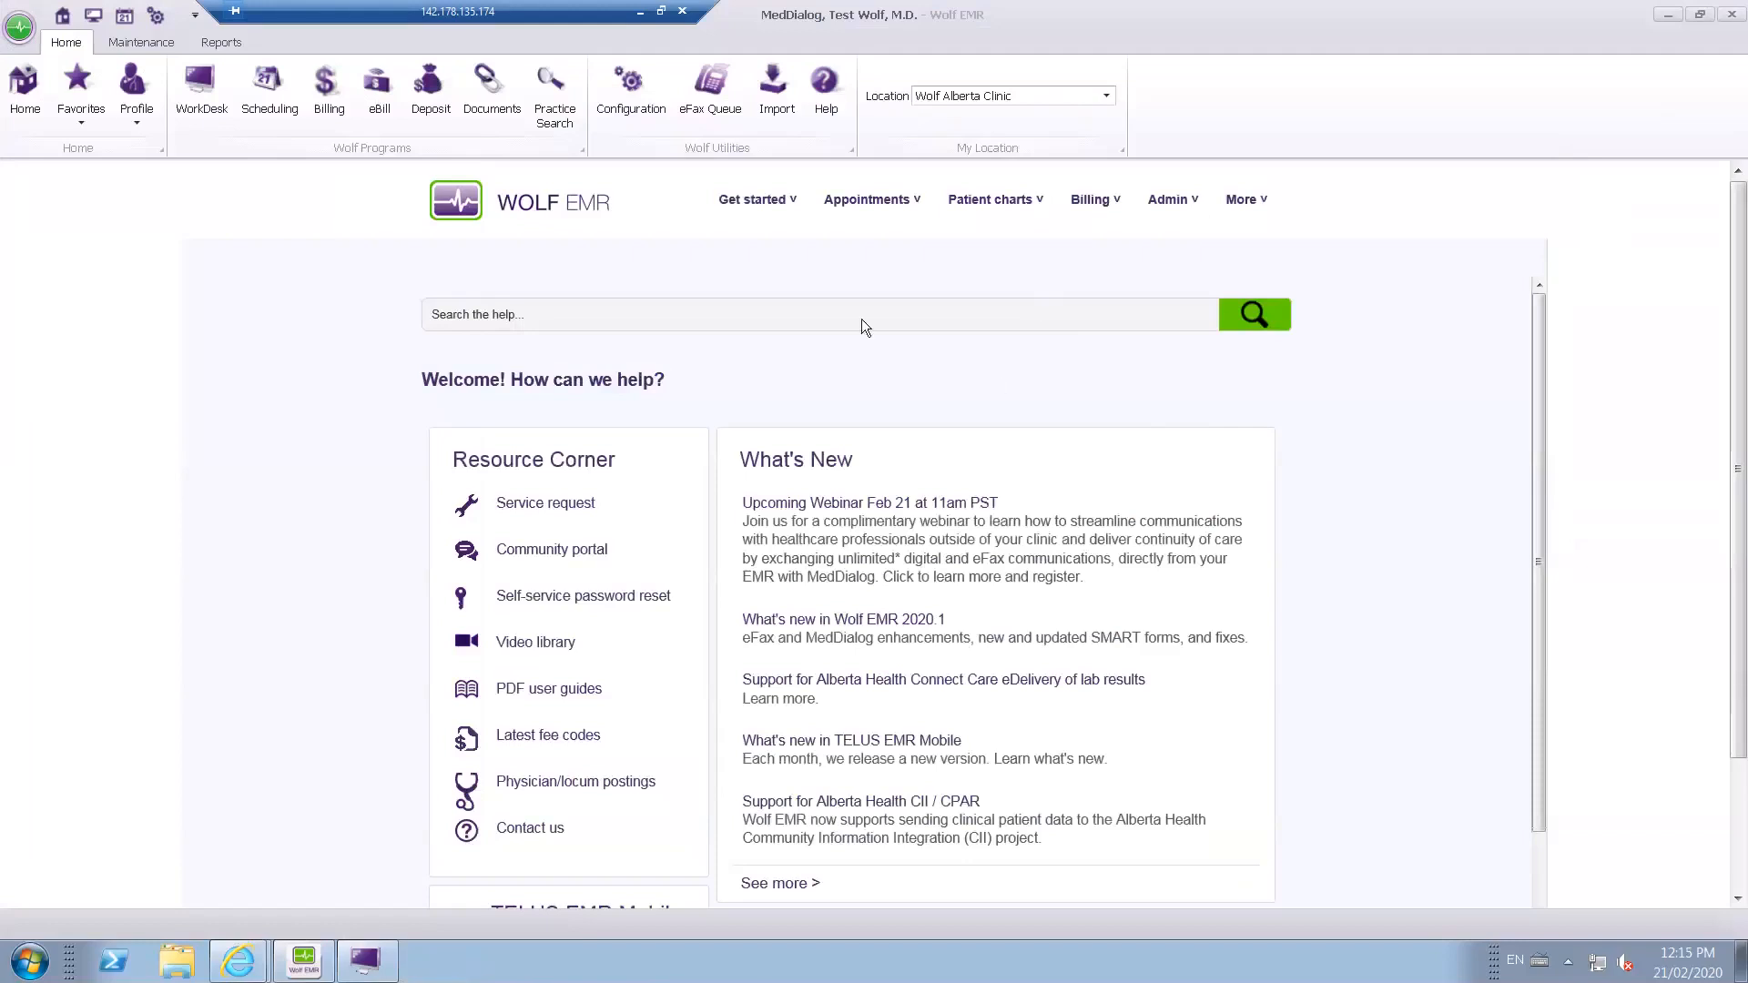
Switch to WorkDesk and open the medical summary of the patient in the recent search history.
{"action": "left_click", "coordinate": [366, 962]}
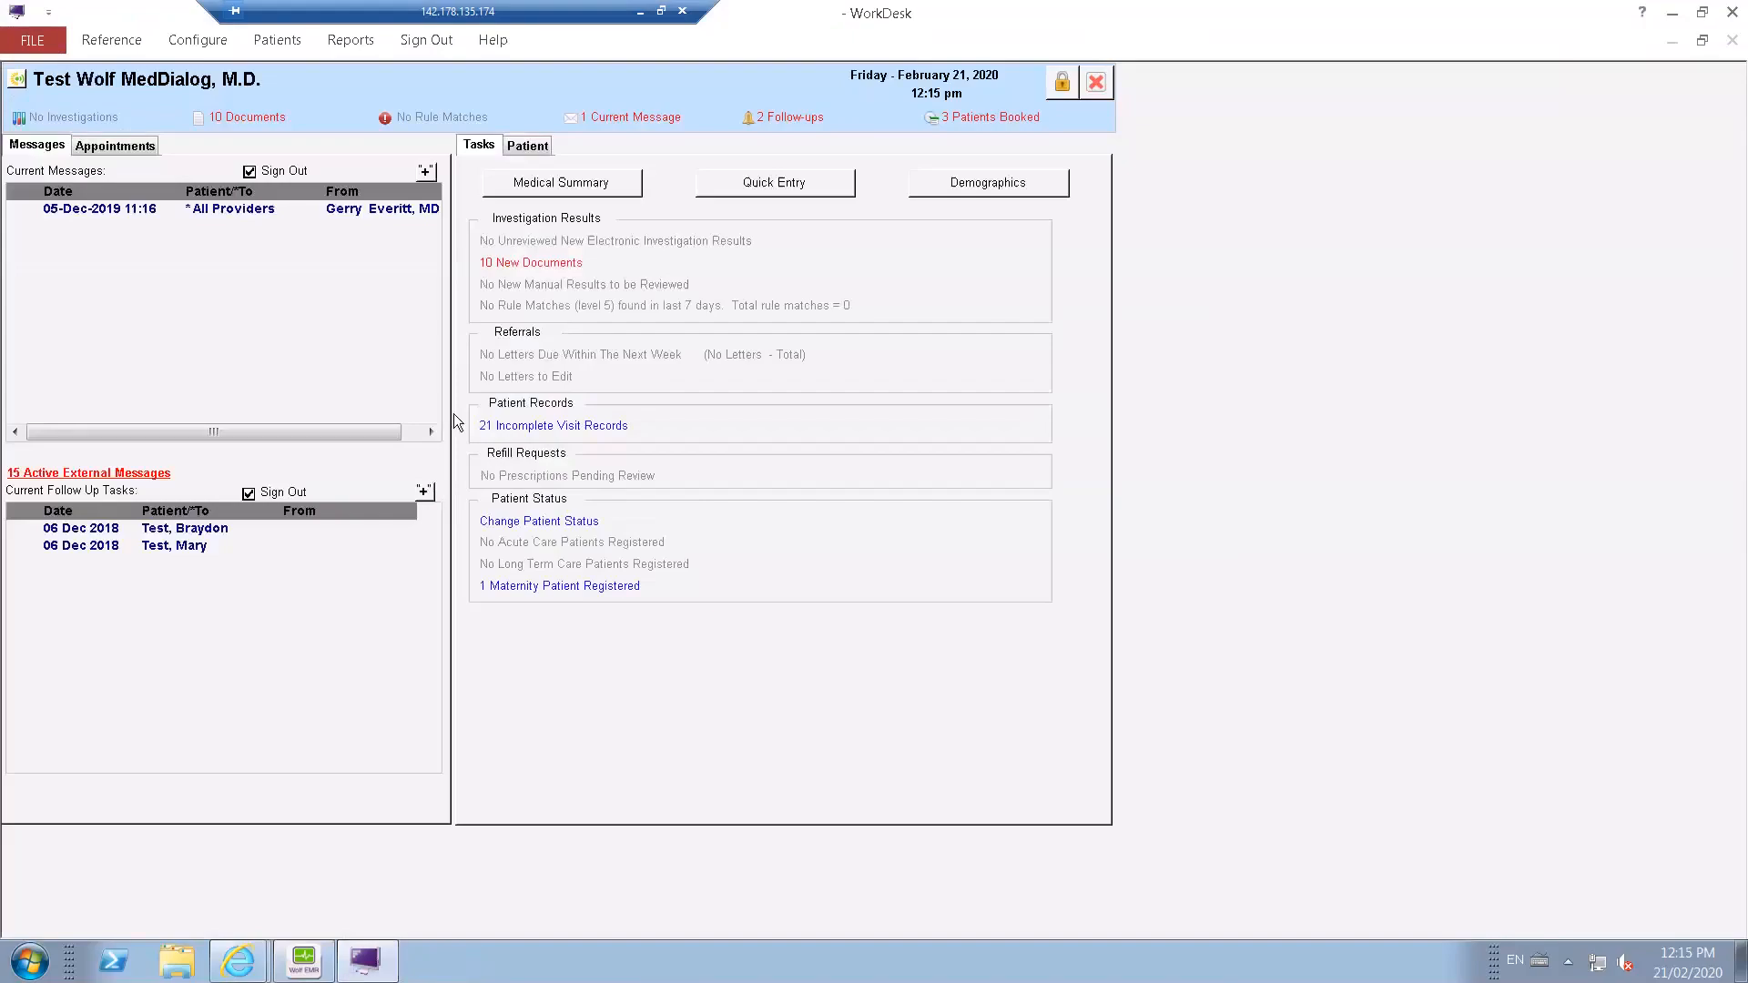
{"action": "left_click", "coordinate": [565, 185]}
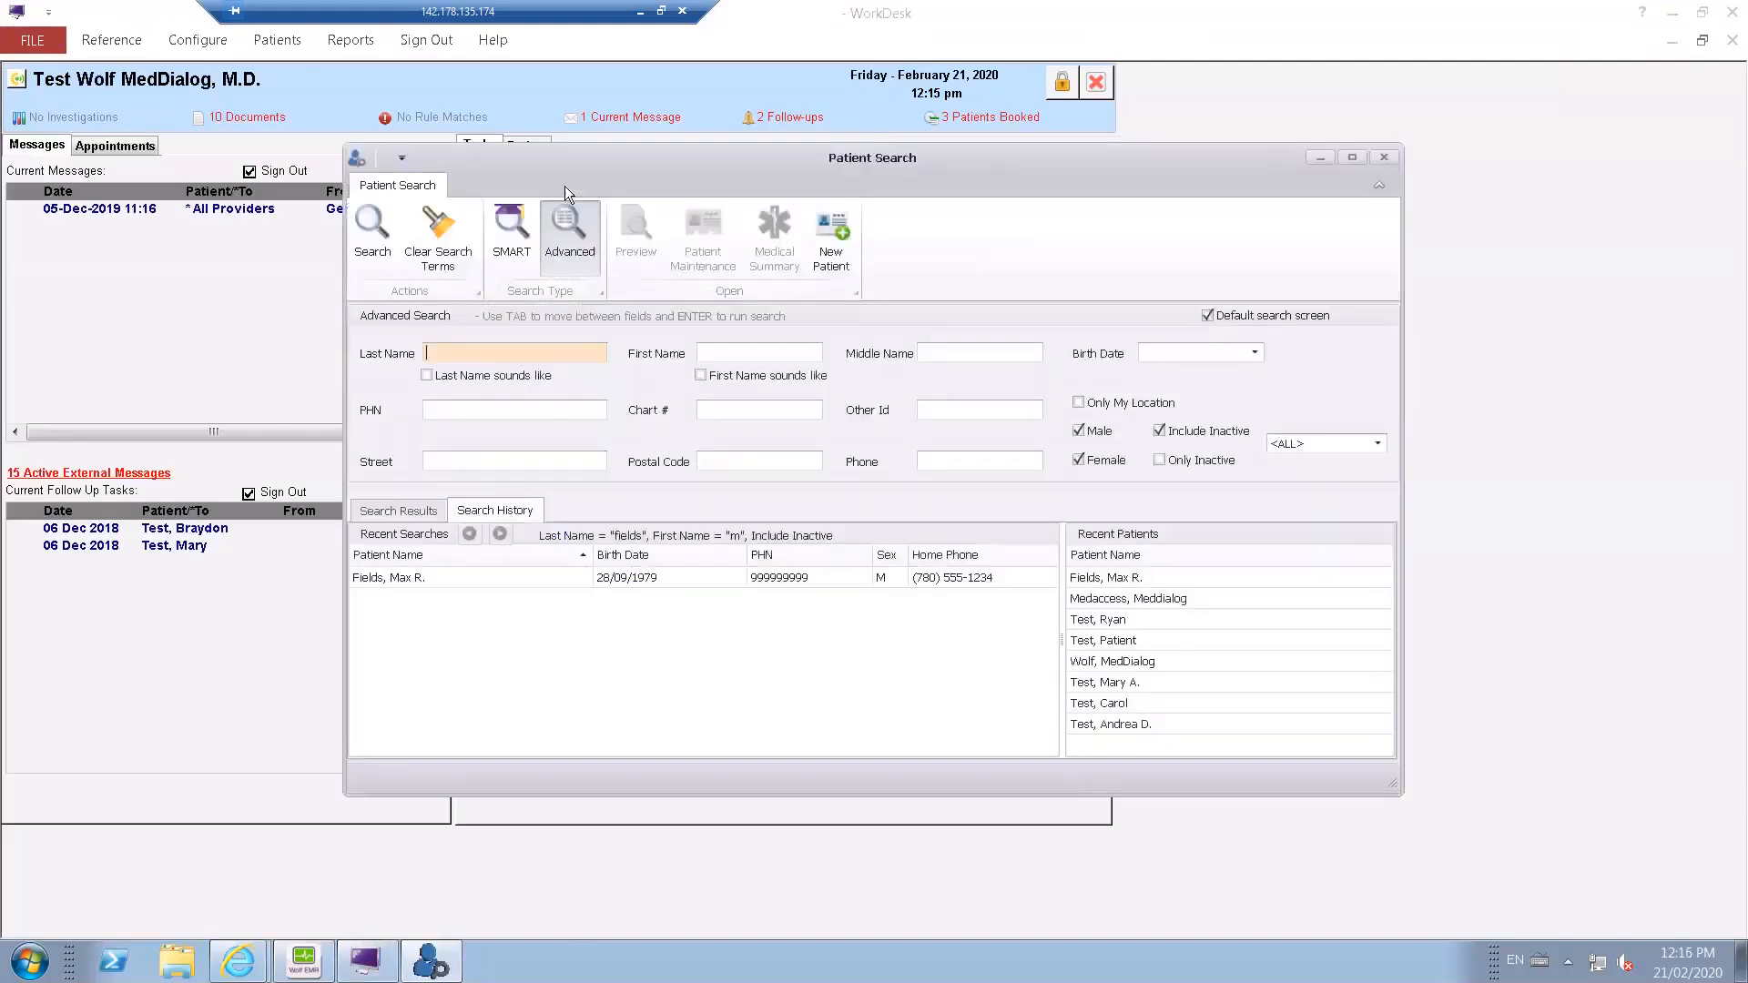
{"action": "double_click", "coordinate": [403, 577]}
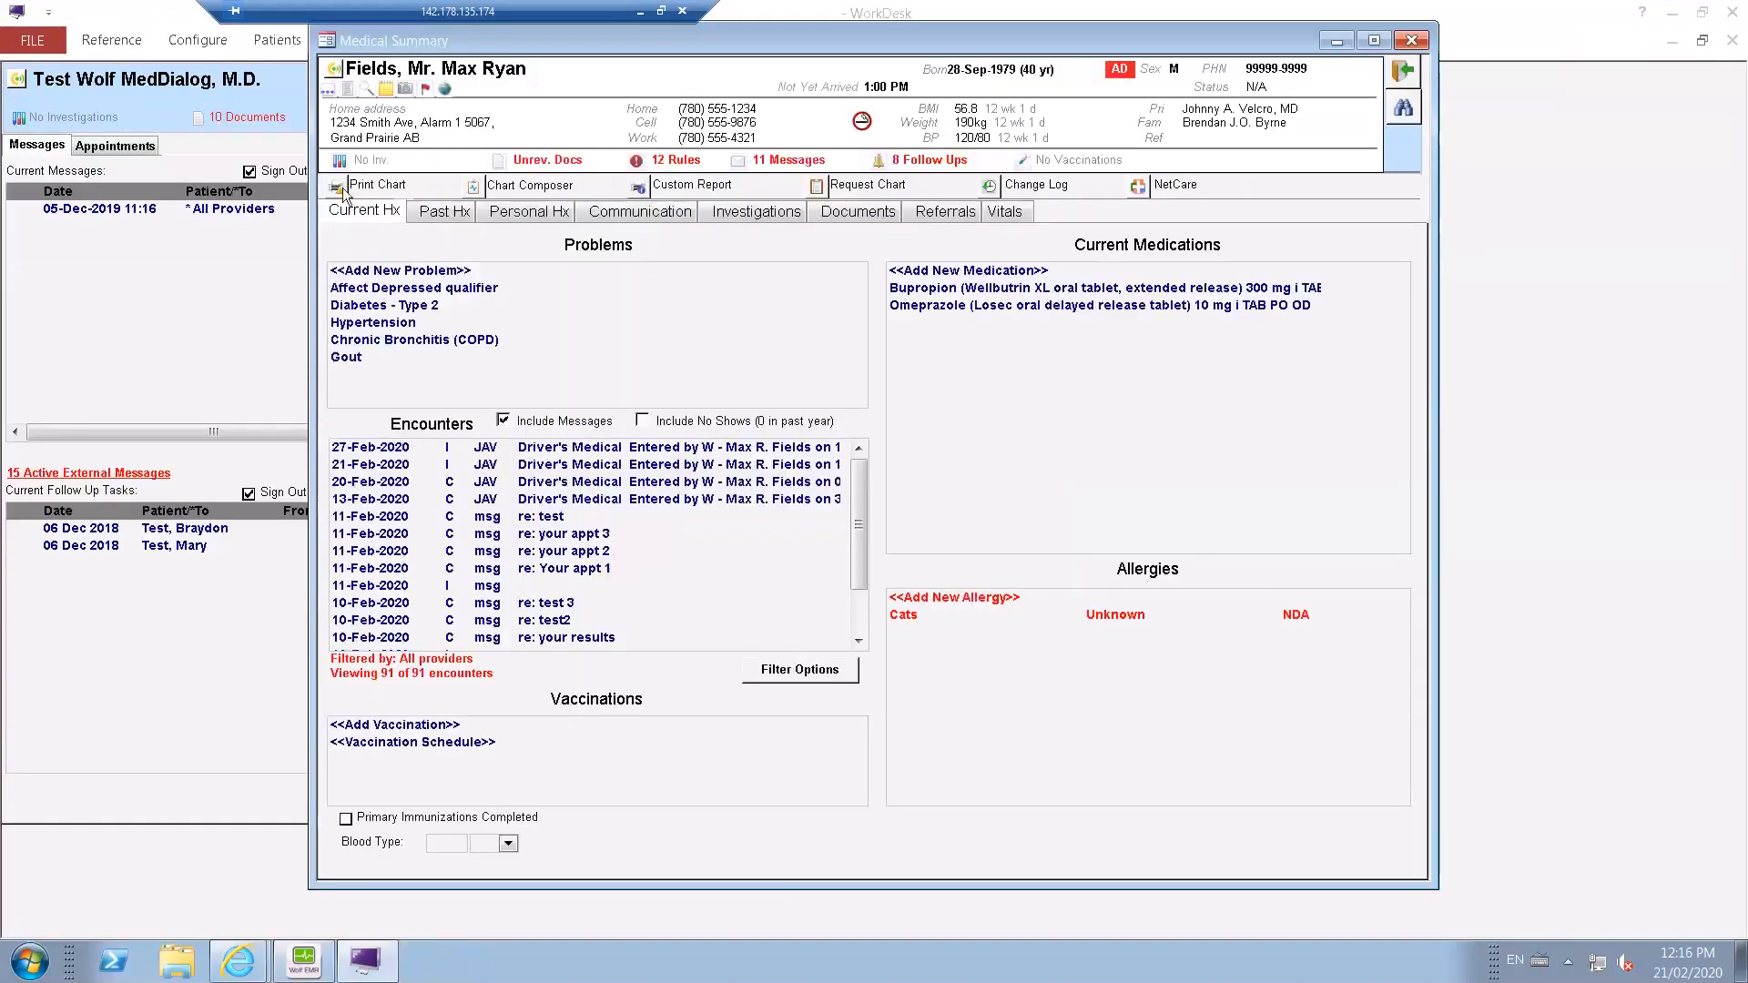
Examine the patient's chart printing and faxing options, and exit that window.
{"action": "left_click", "coordinate": [340, 187]}
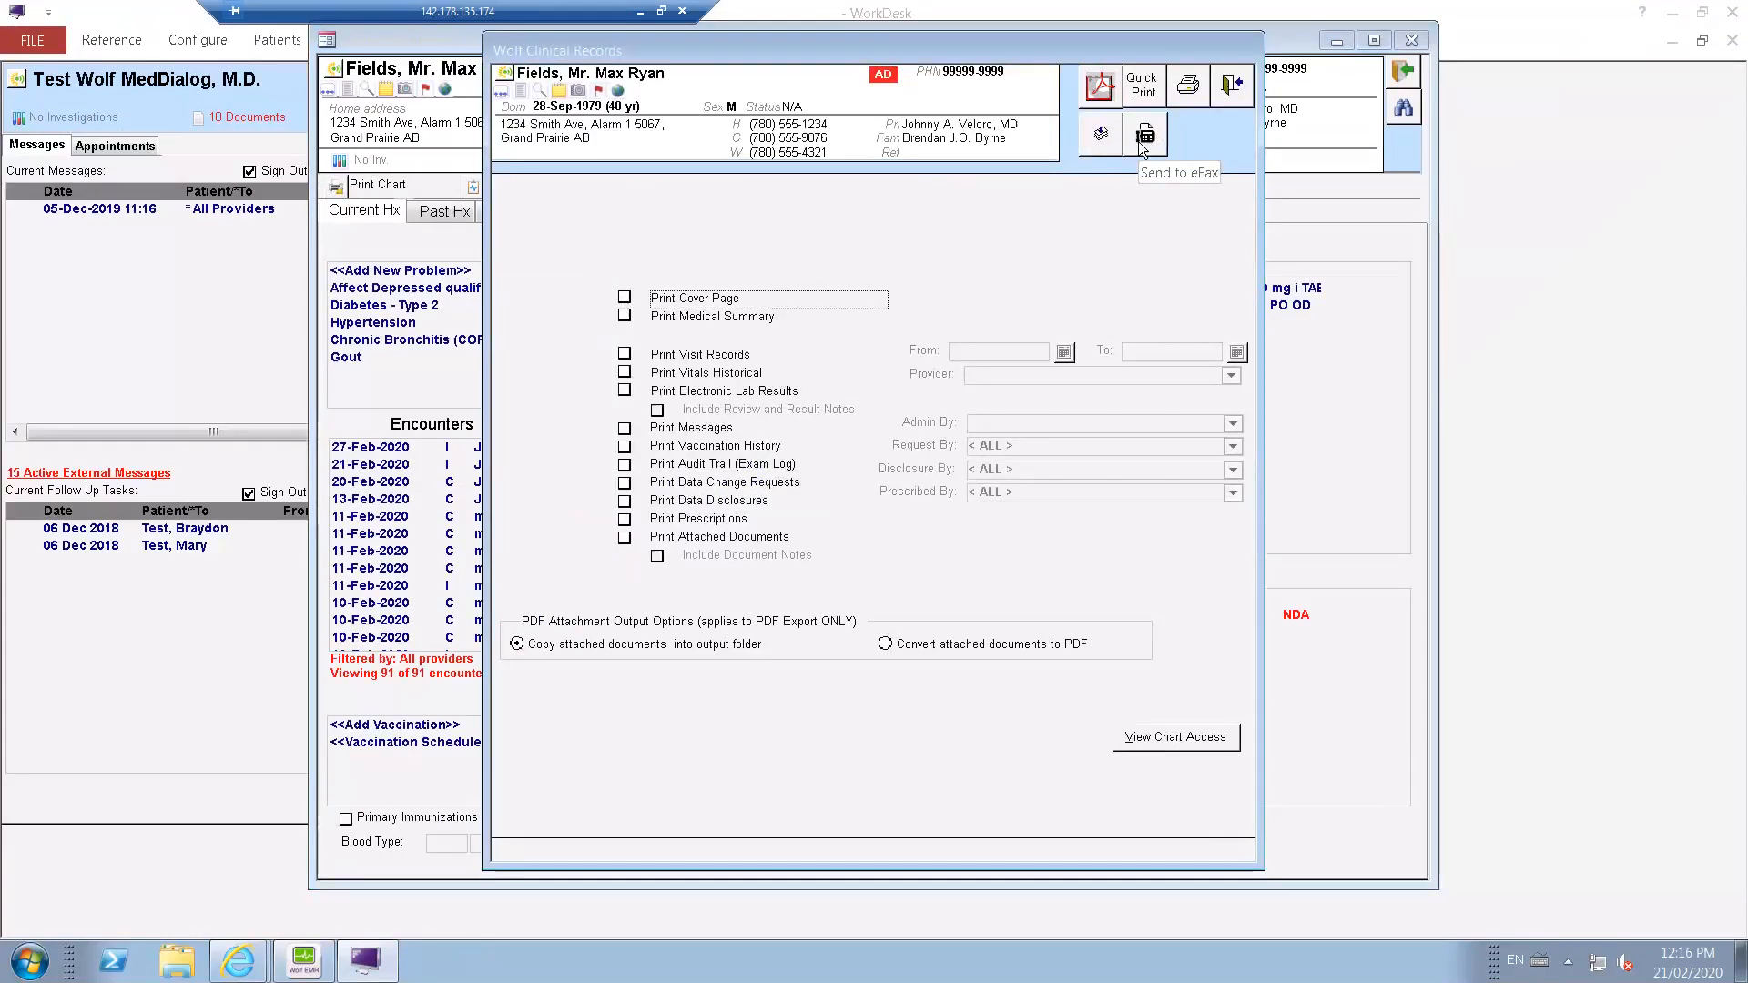
{"action": "left_click", "coordinate": [1232, 88]}
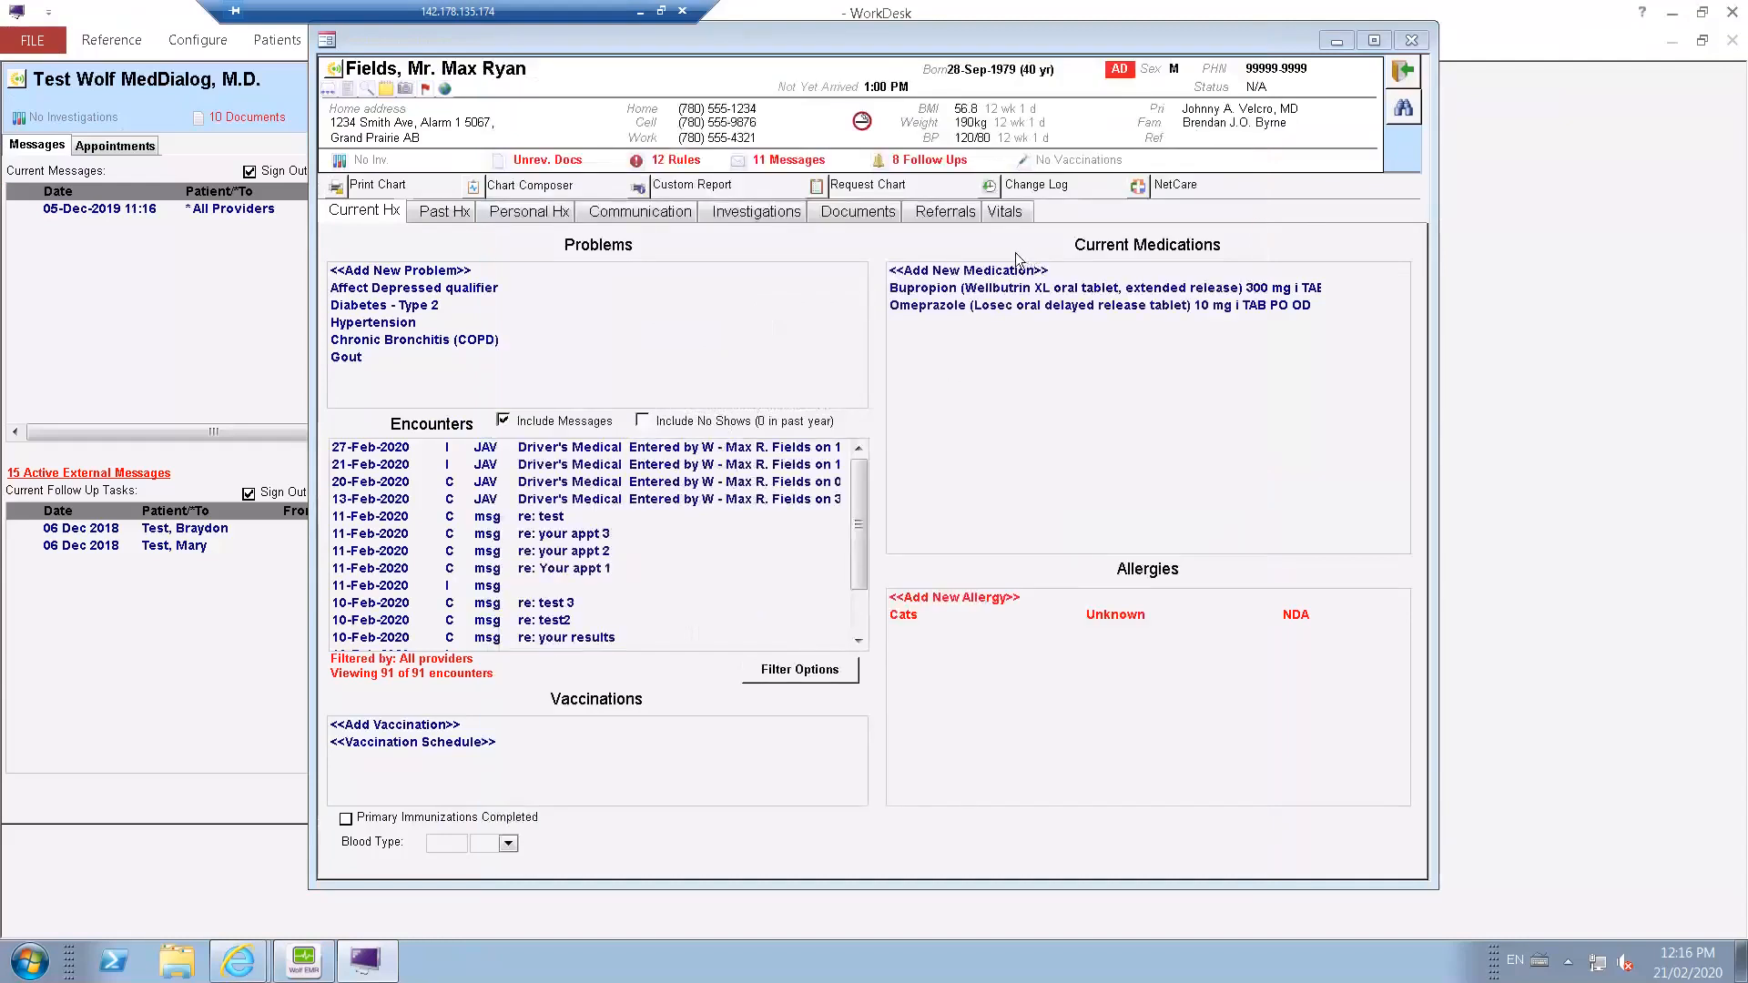
Prepare the patient's 21-Feb-2020 "Note - To whom it may concern" document for sending by eFax and check its preview.
{"action": "left_click", "coordinate": [865, 215]}
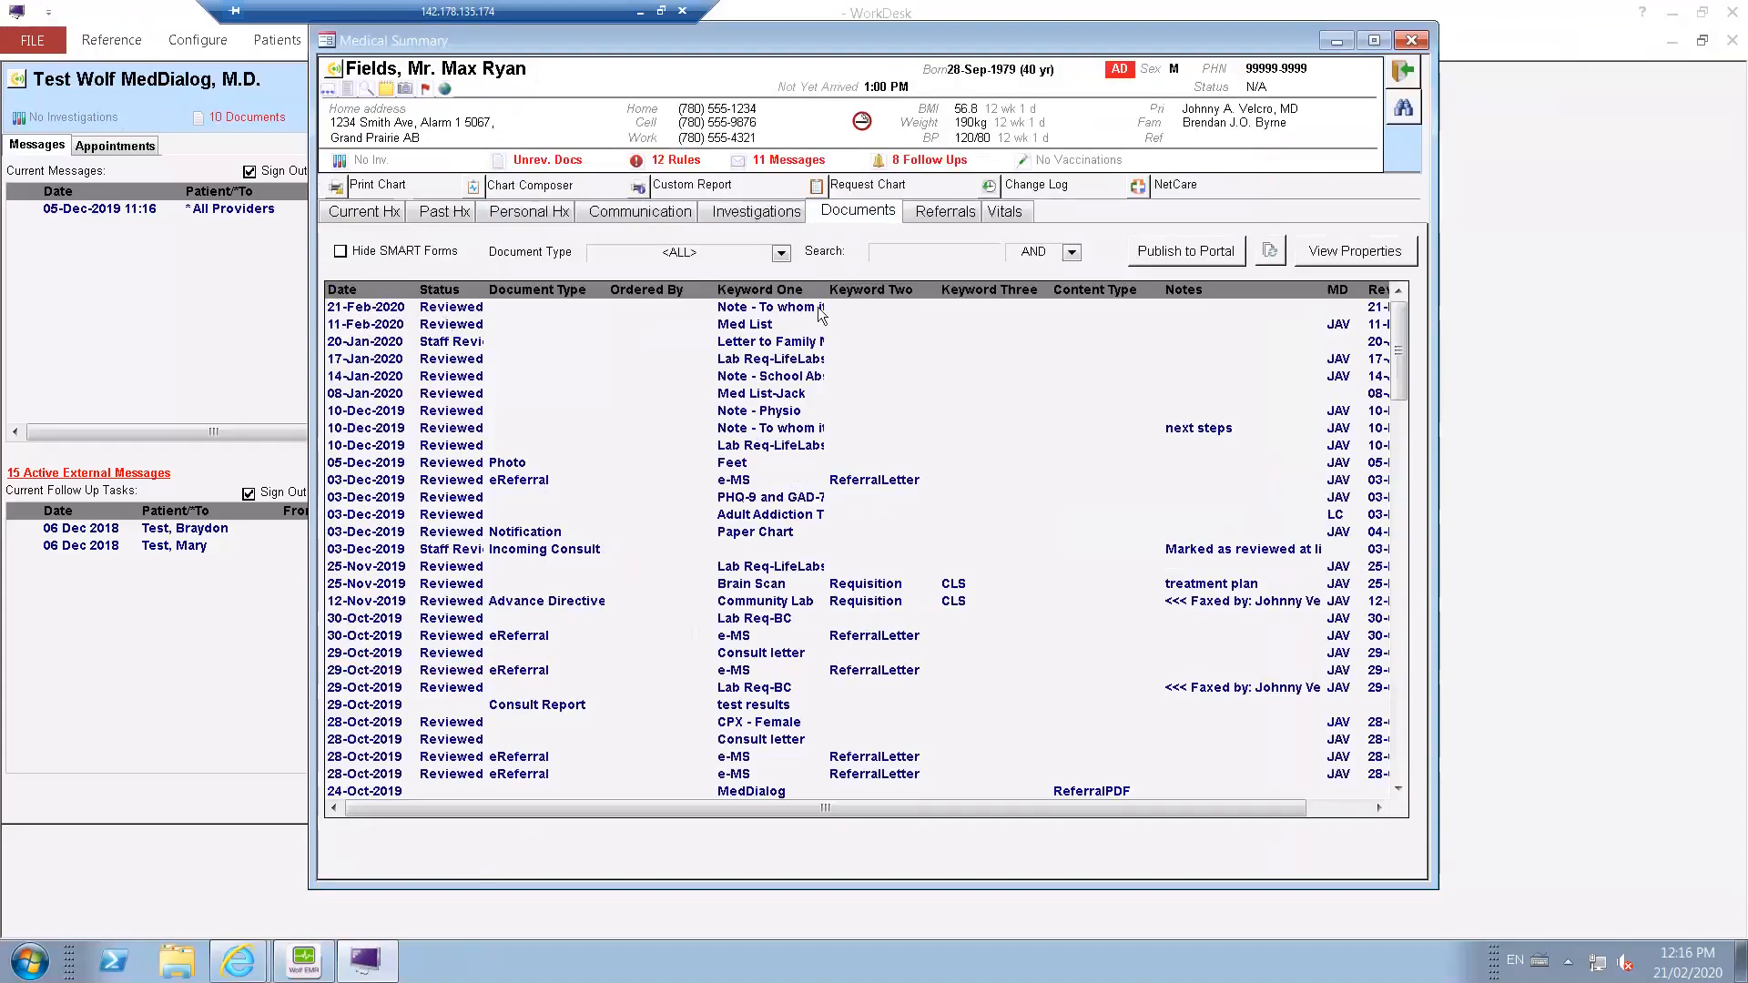
{"action": "left_click", "coordinate": [788, 309]}
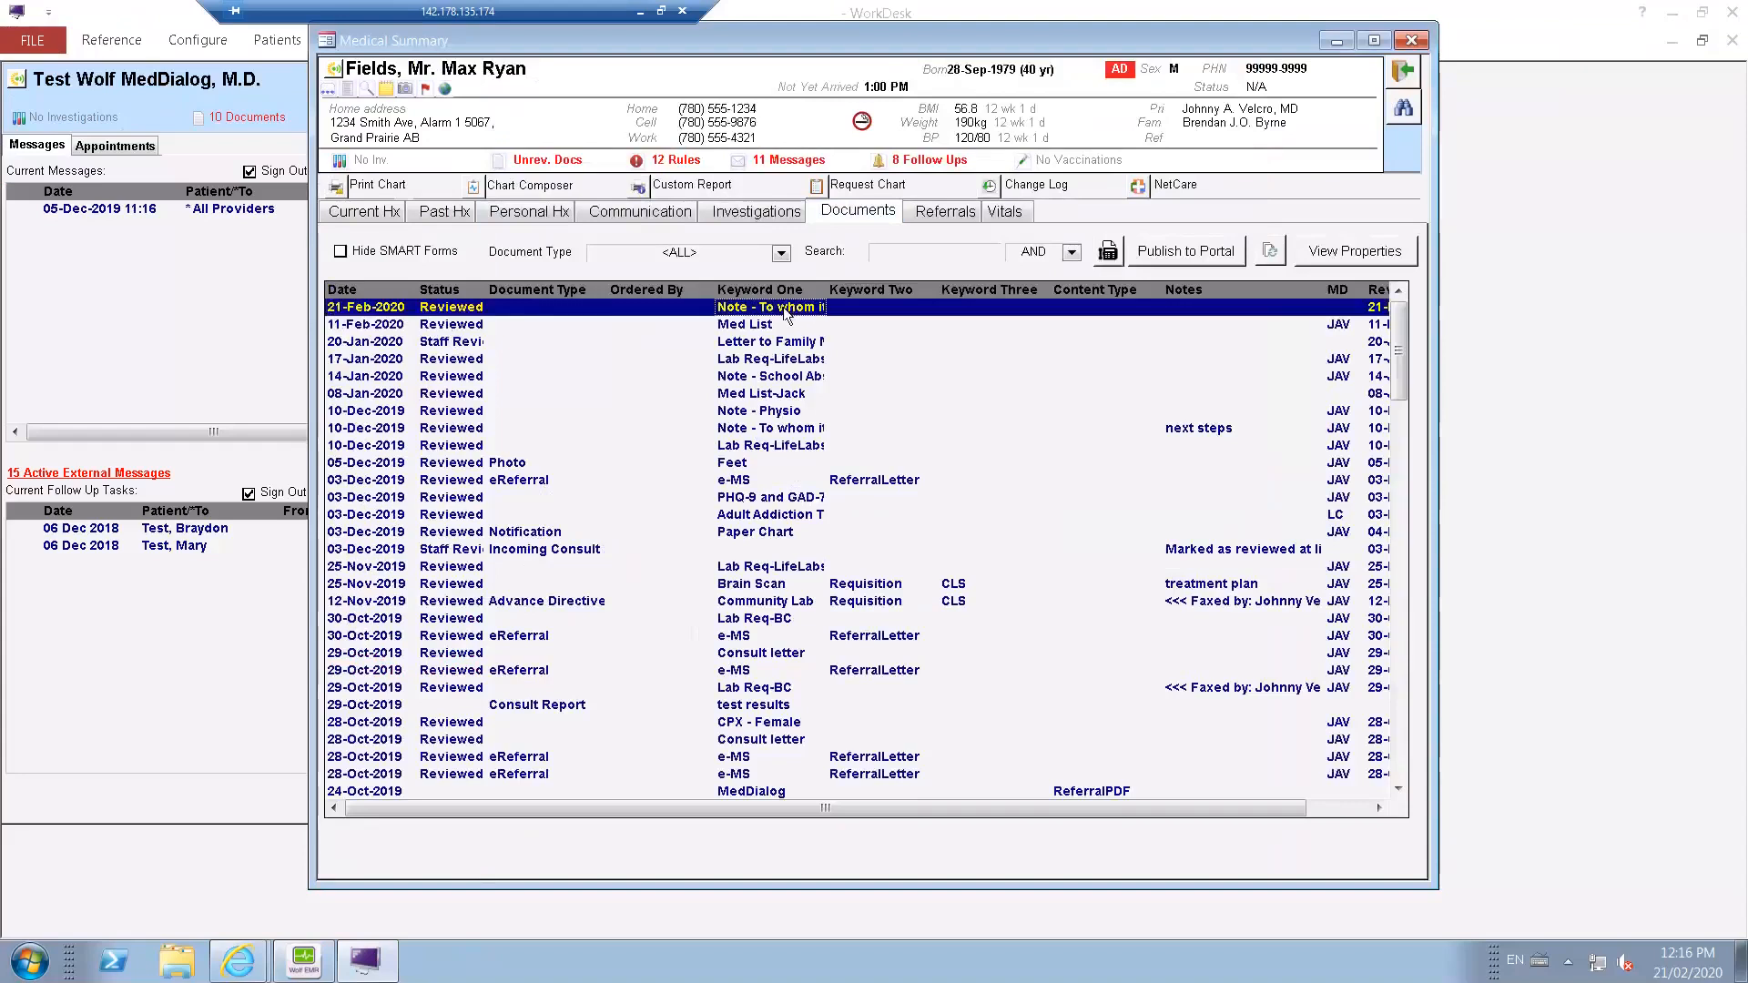
{"action": "left_click", "coordinate": [1106, 253]}
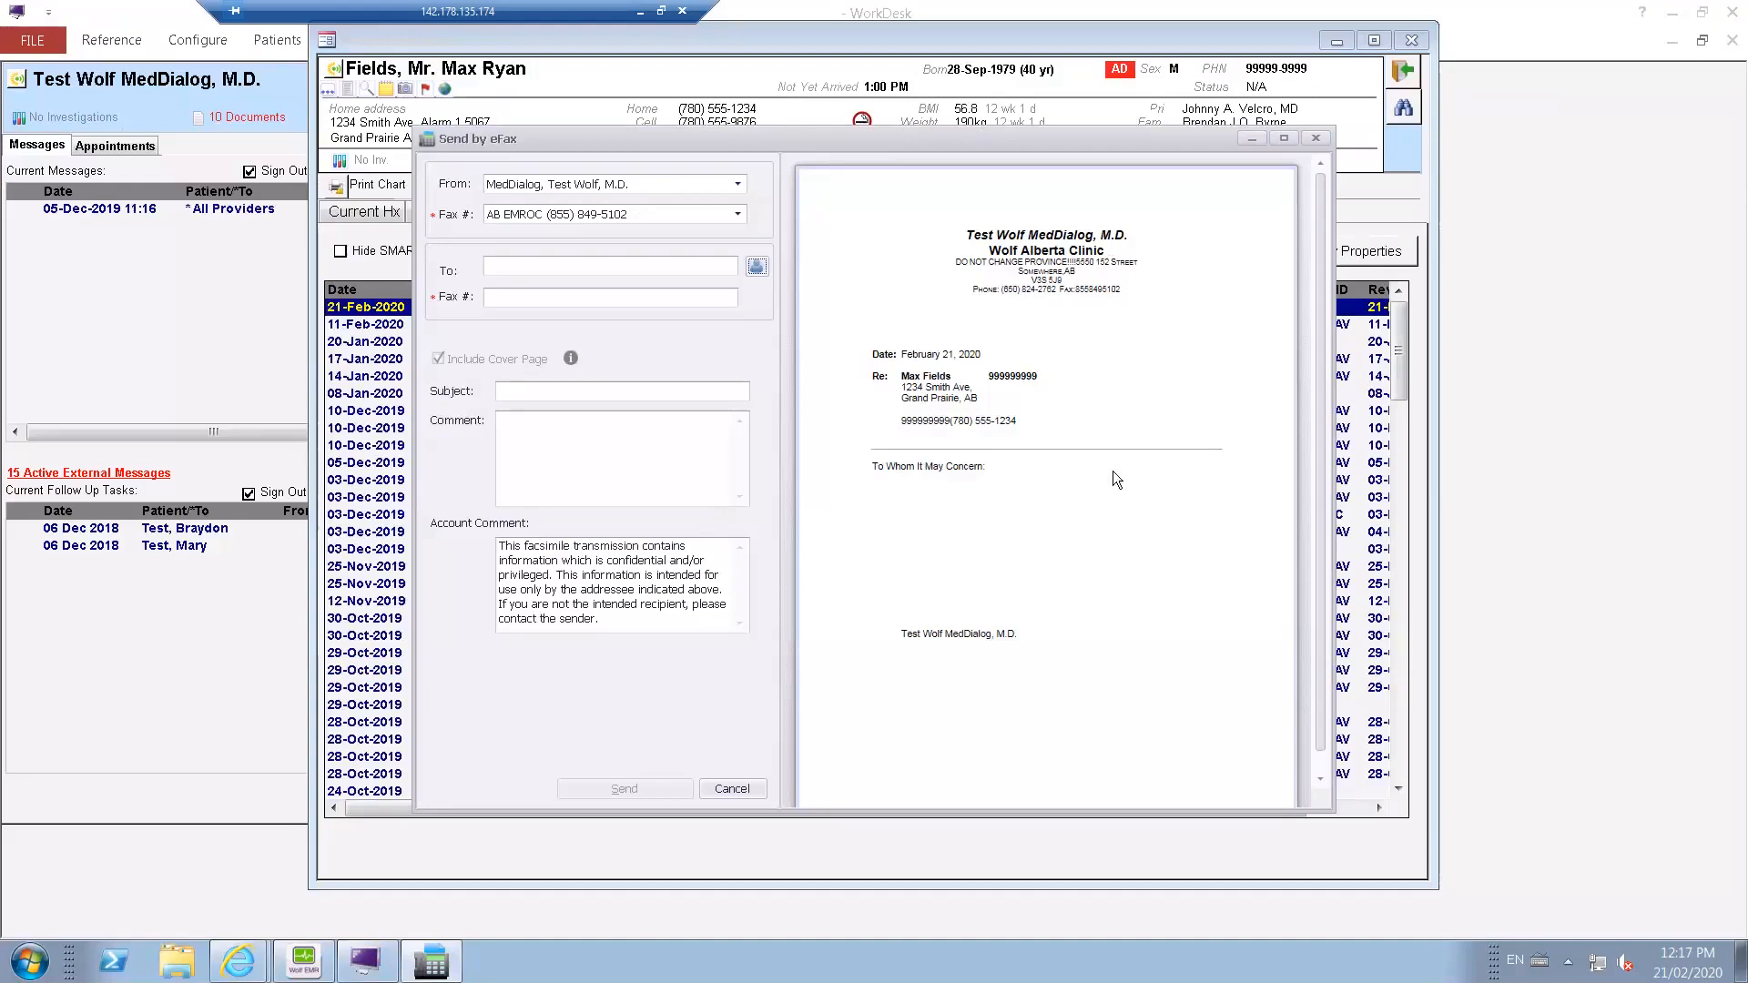
{"action": "scroll", "coordinate": [1112, 471], "scroll_direction": "down", "scroll_amount": 1}
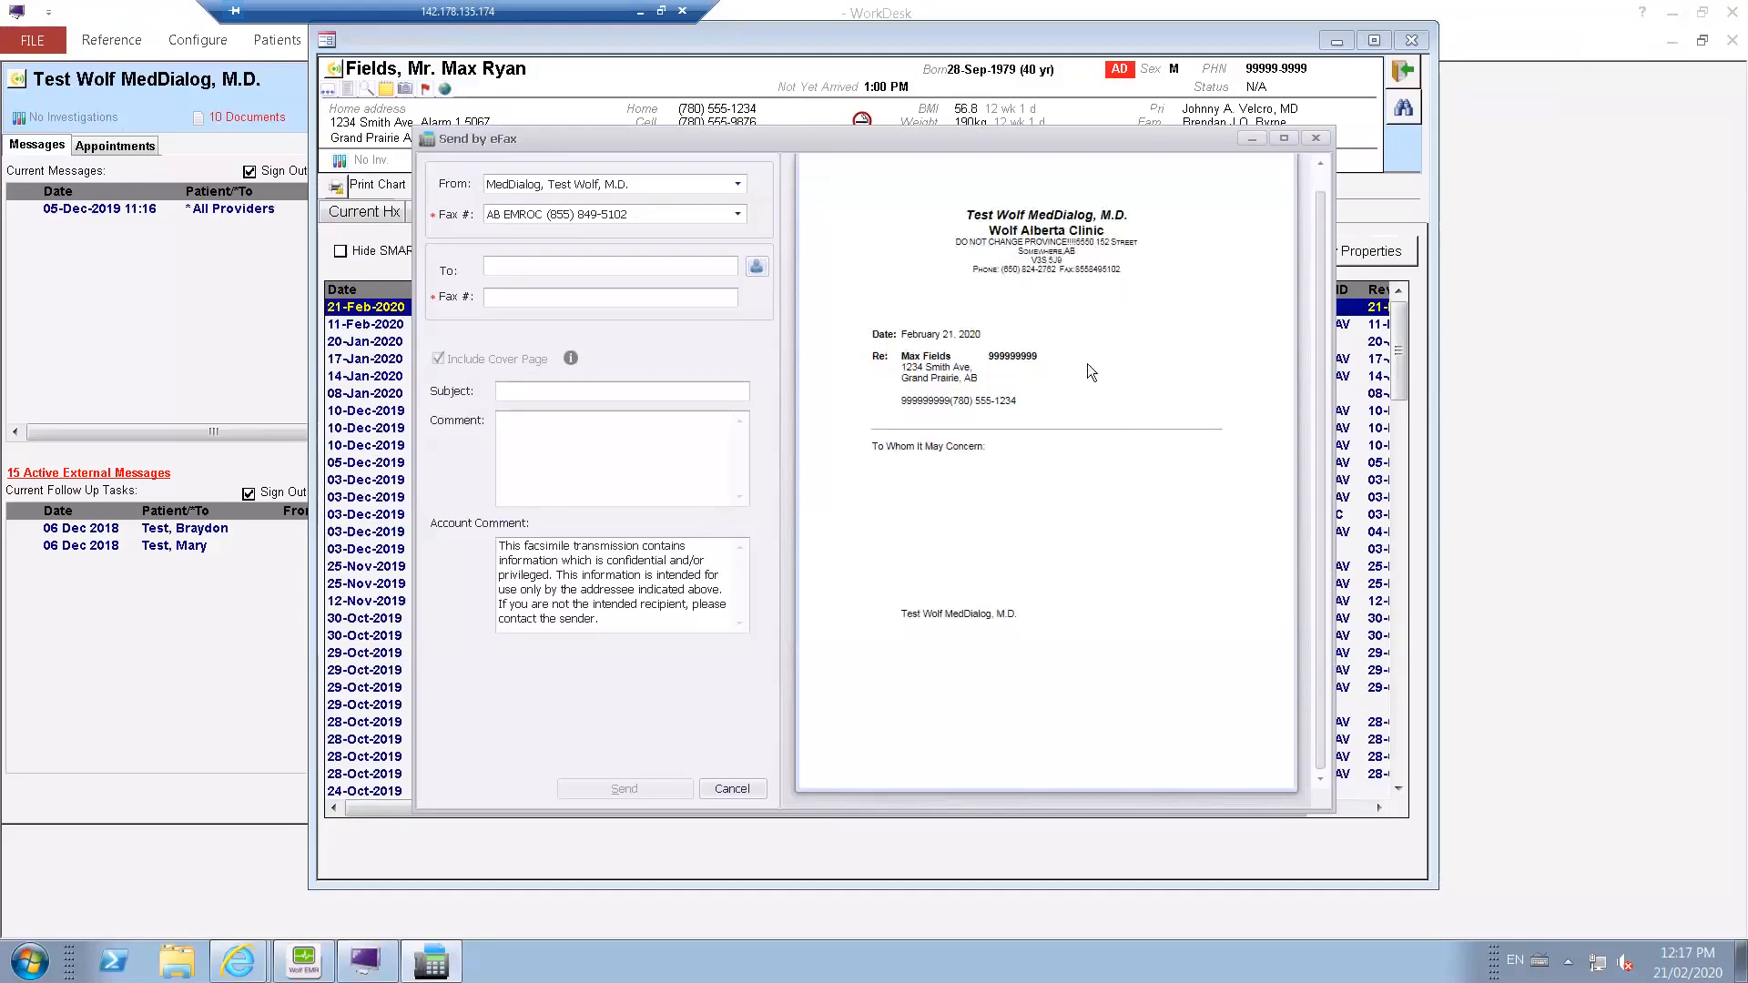
{"action": "scroll", "coordinate": [1118, 581], "scroll_direction": "up", "scroll_amount": 1}
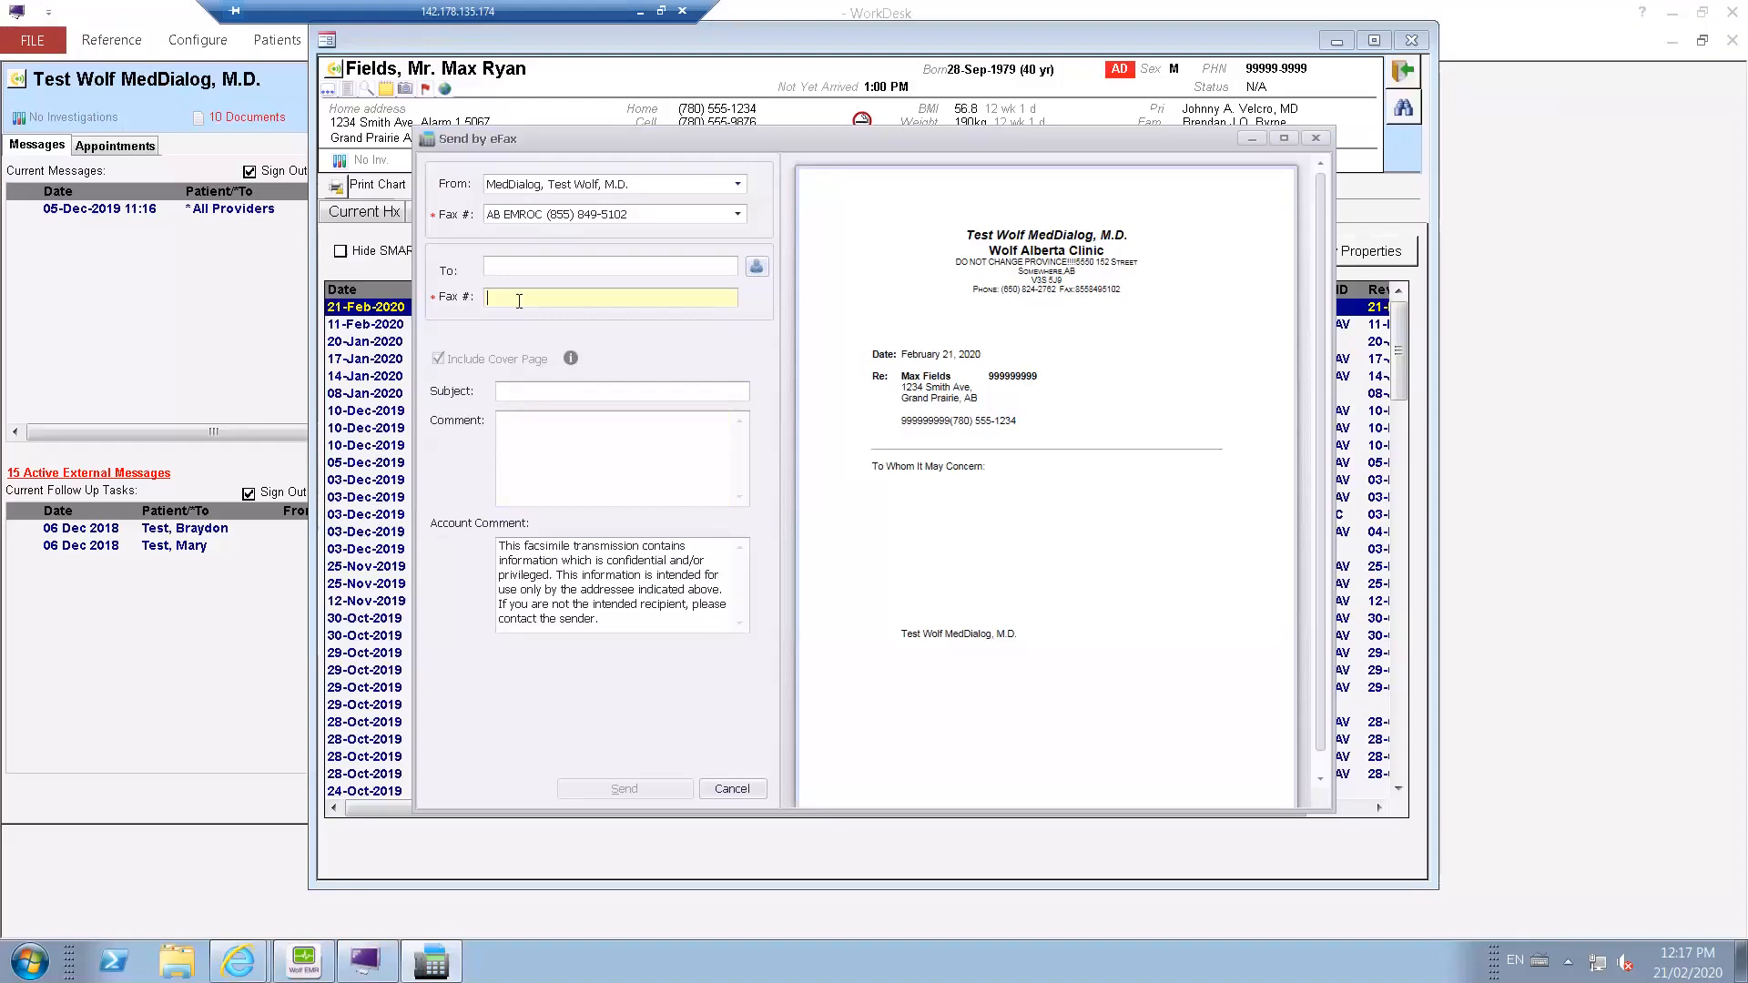
Enter the recipient's fax number in the eFax form.
{"action": "key", "text": "Tab"}
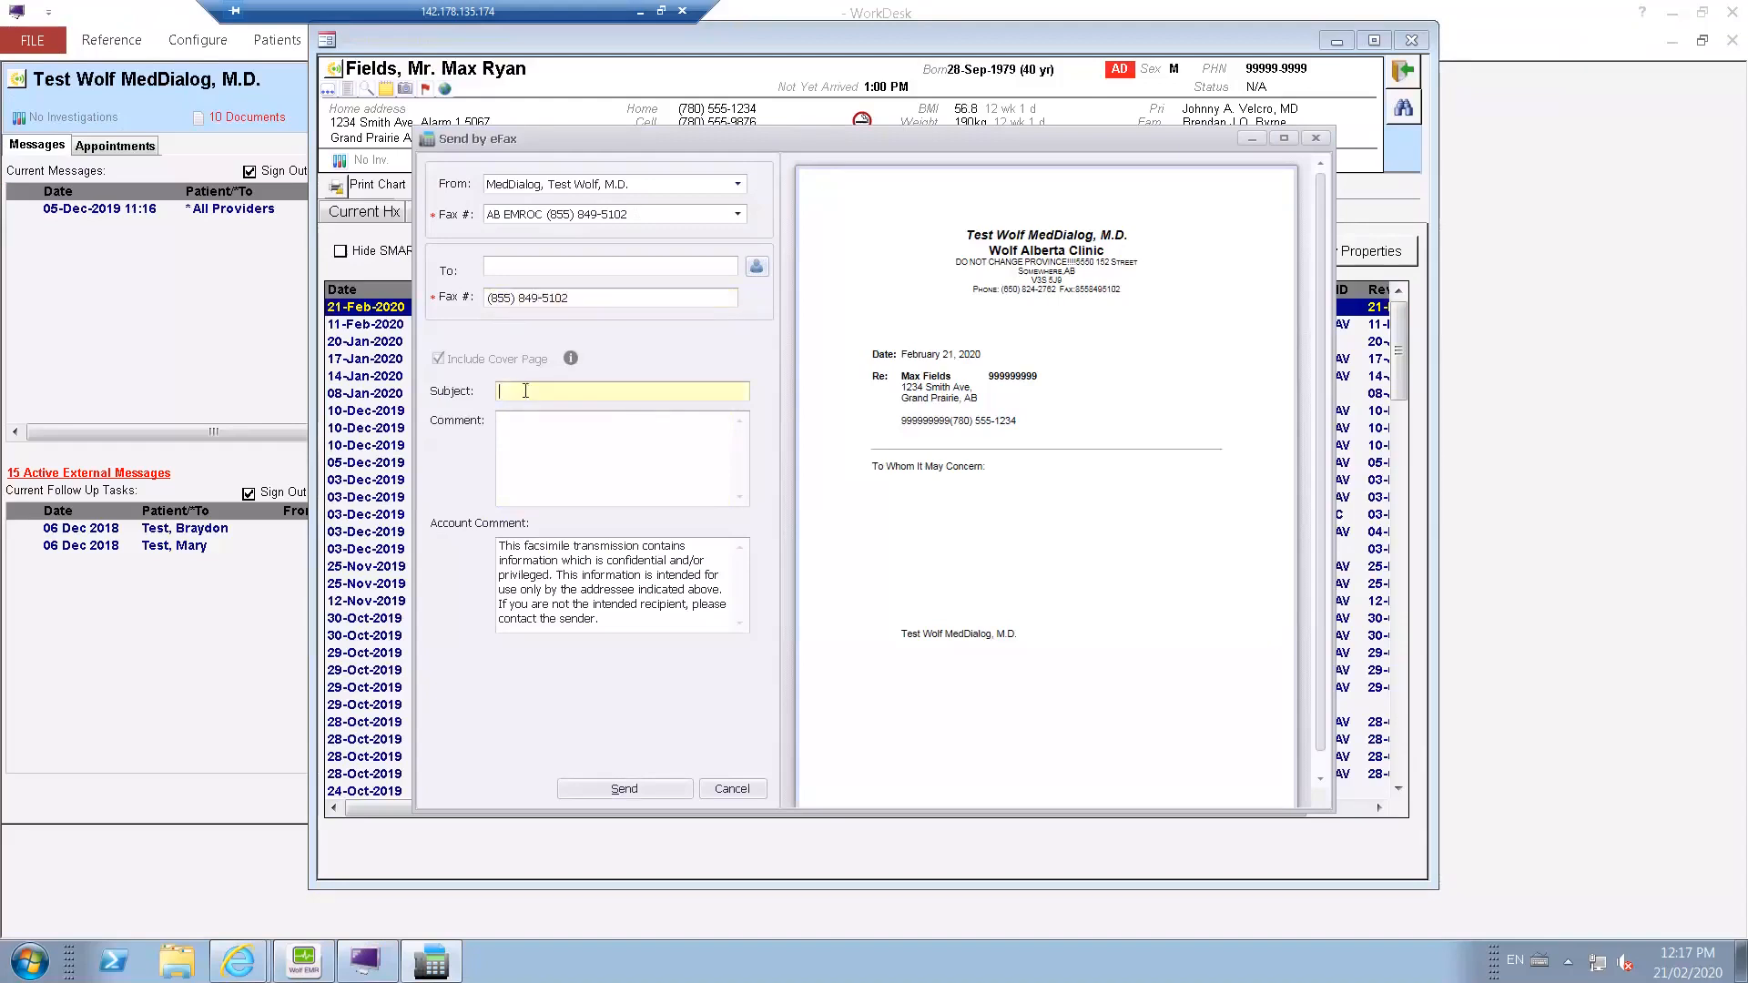
Add the sample text "testing" and "test" to the fax's cover page details and send the eFax.
{"action": "type", "text": "testin"}
{"action": "type", "text": "g"}
{"action": "type", "text": "test"}
{"action": "left_click", "coordinate": [657, 787]}
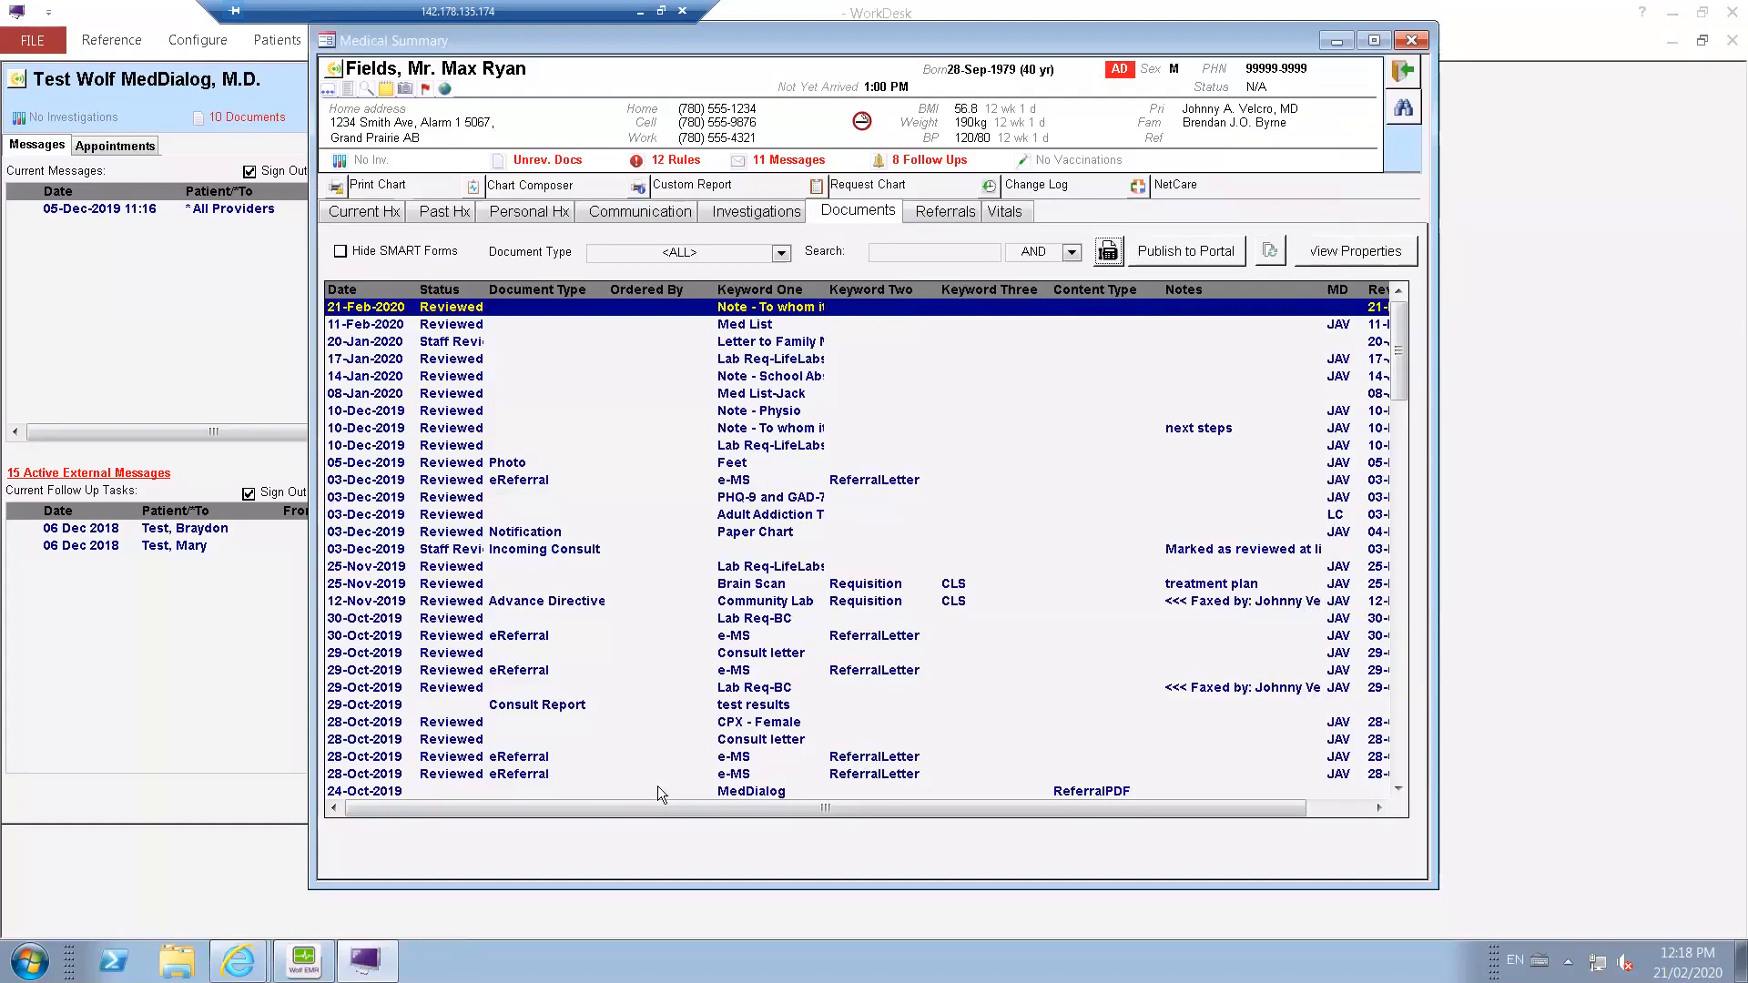
Switch to the Wolf EMR launch page and check the new fax's status in the eFax Queue.
{"action": "left_click", "coordinate": [305, 970]}
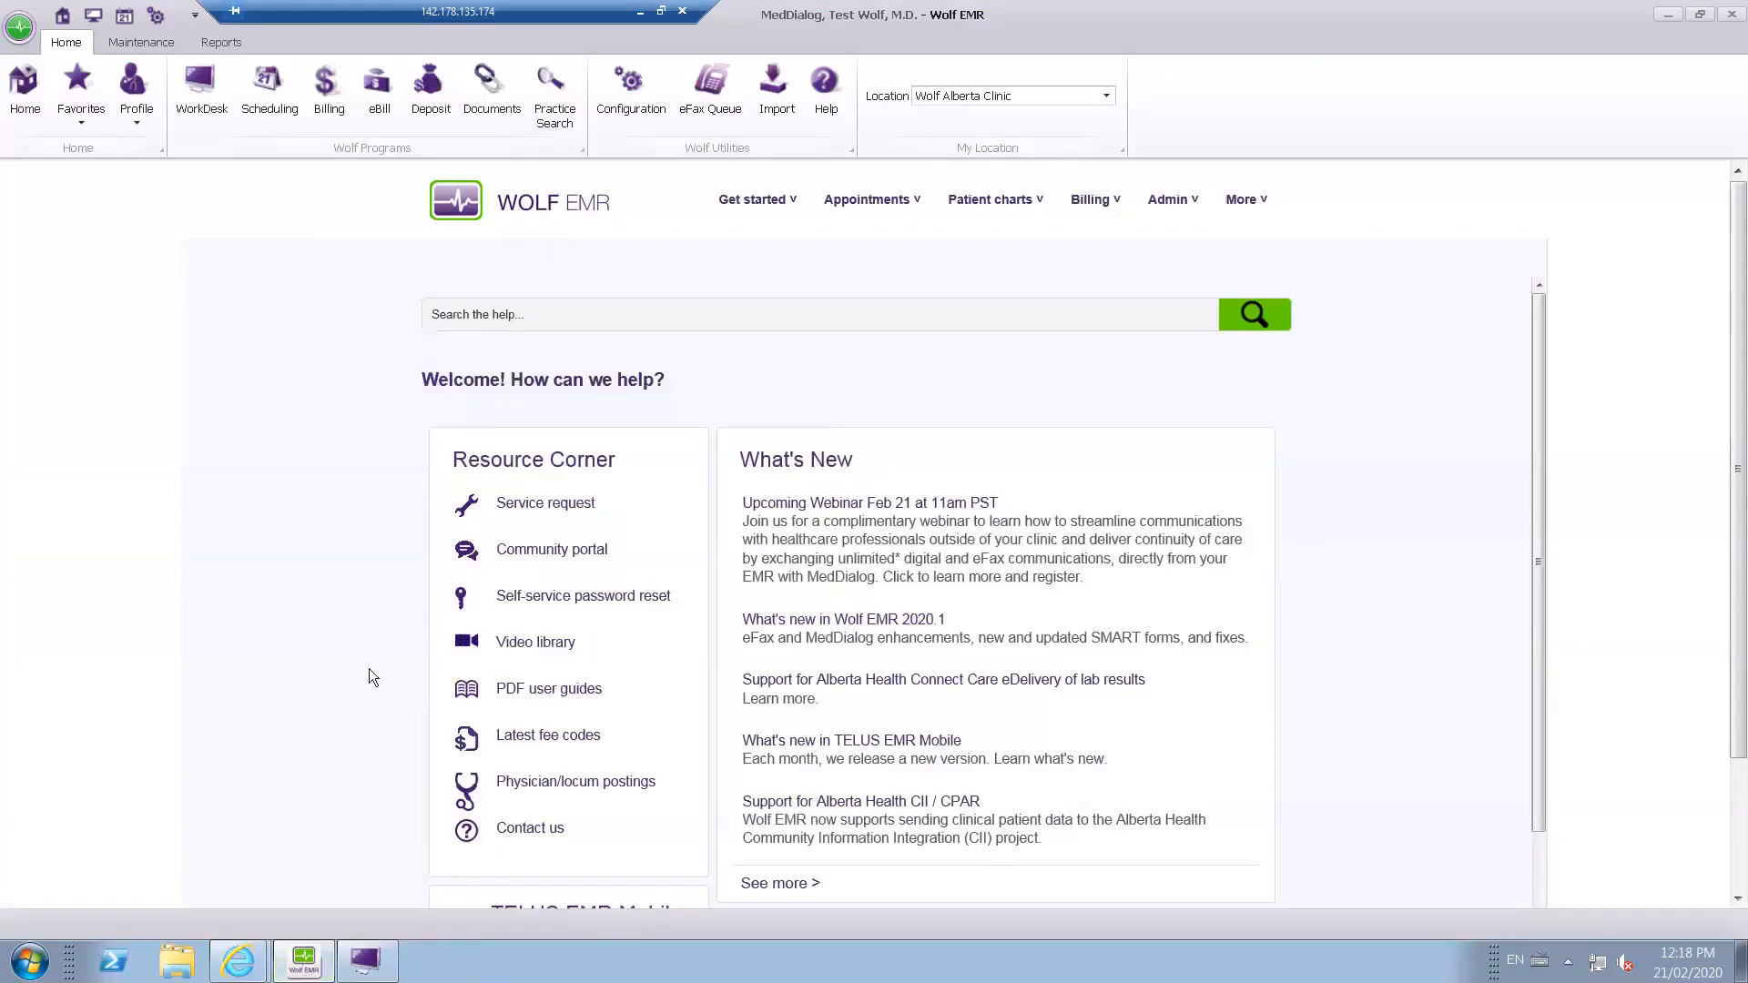
{"action": "left_click", "coordinate": [714, 105]}
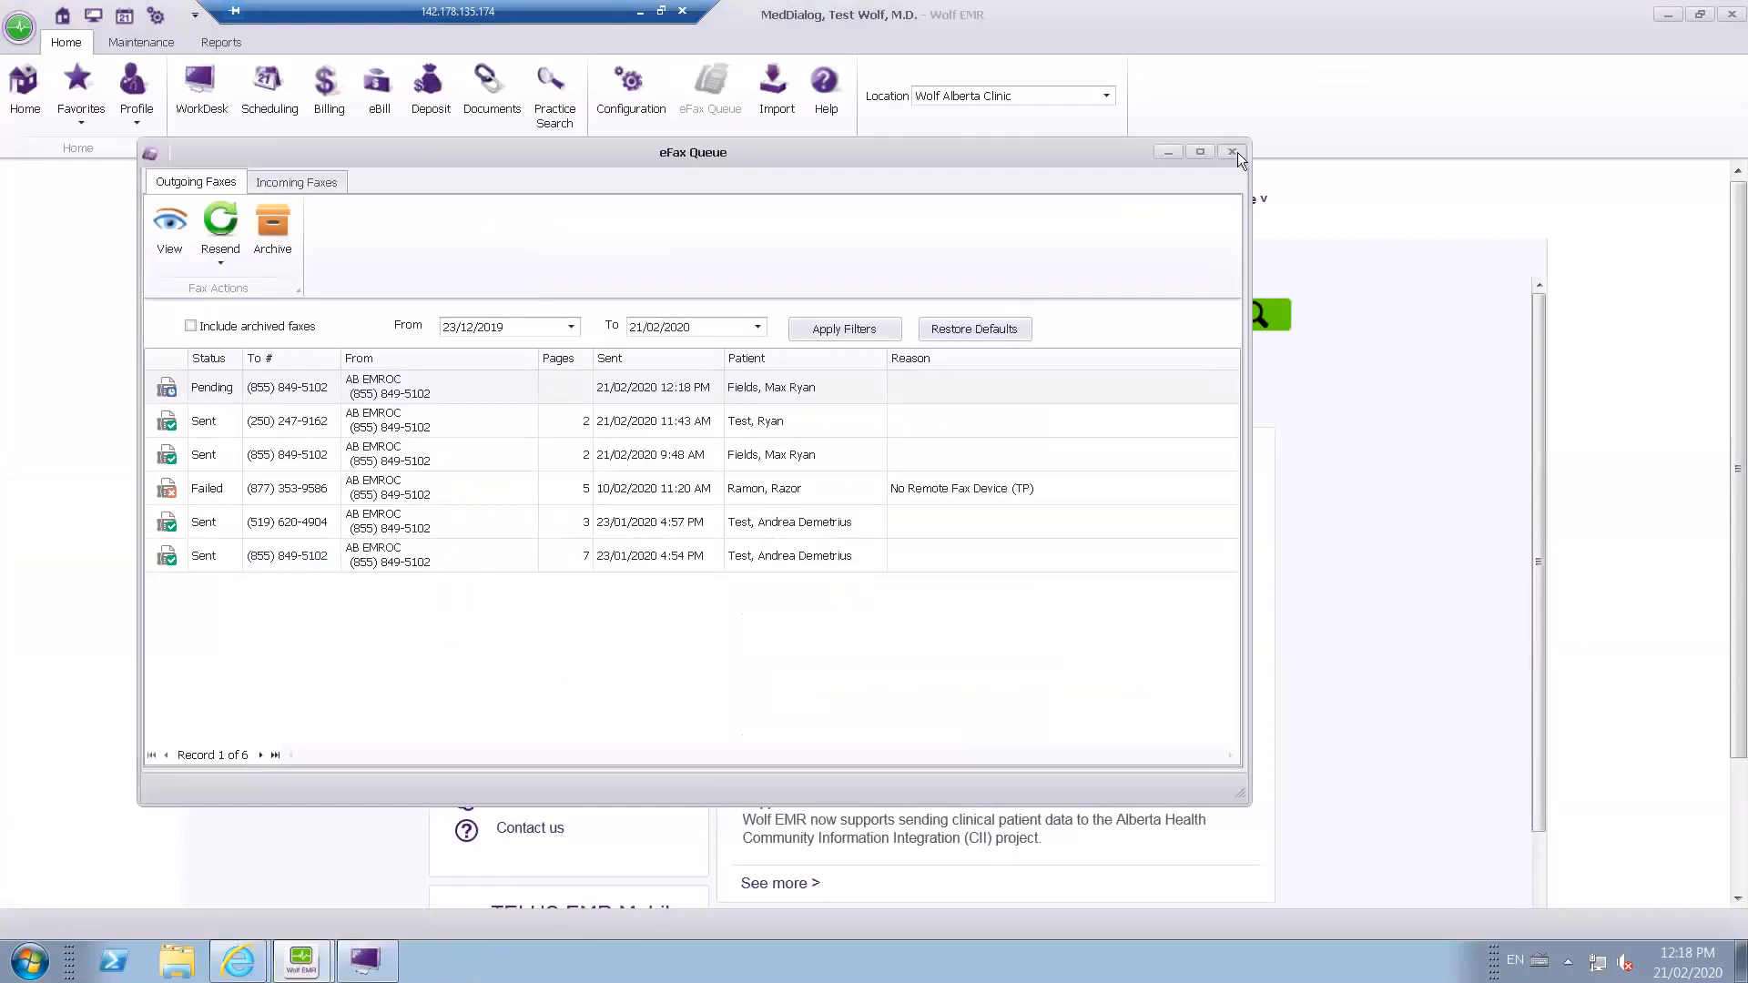
Return to WorkDesk, refresh the patient's document list, and examine the fax note in the 21-Feb-2020 document's properties before closing them.
{"action": "left_click", "coordinate": [378, 968]}
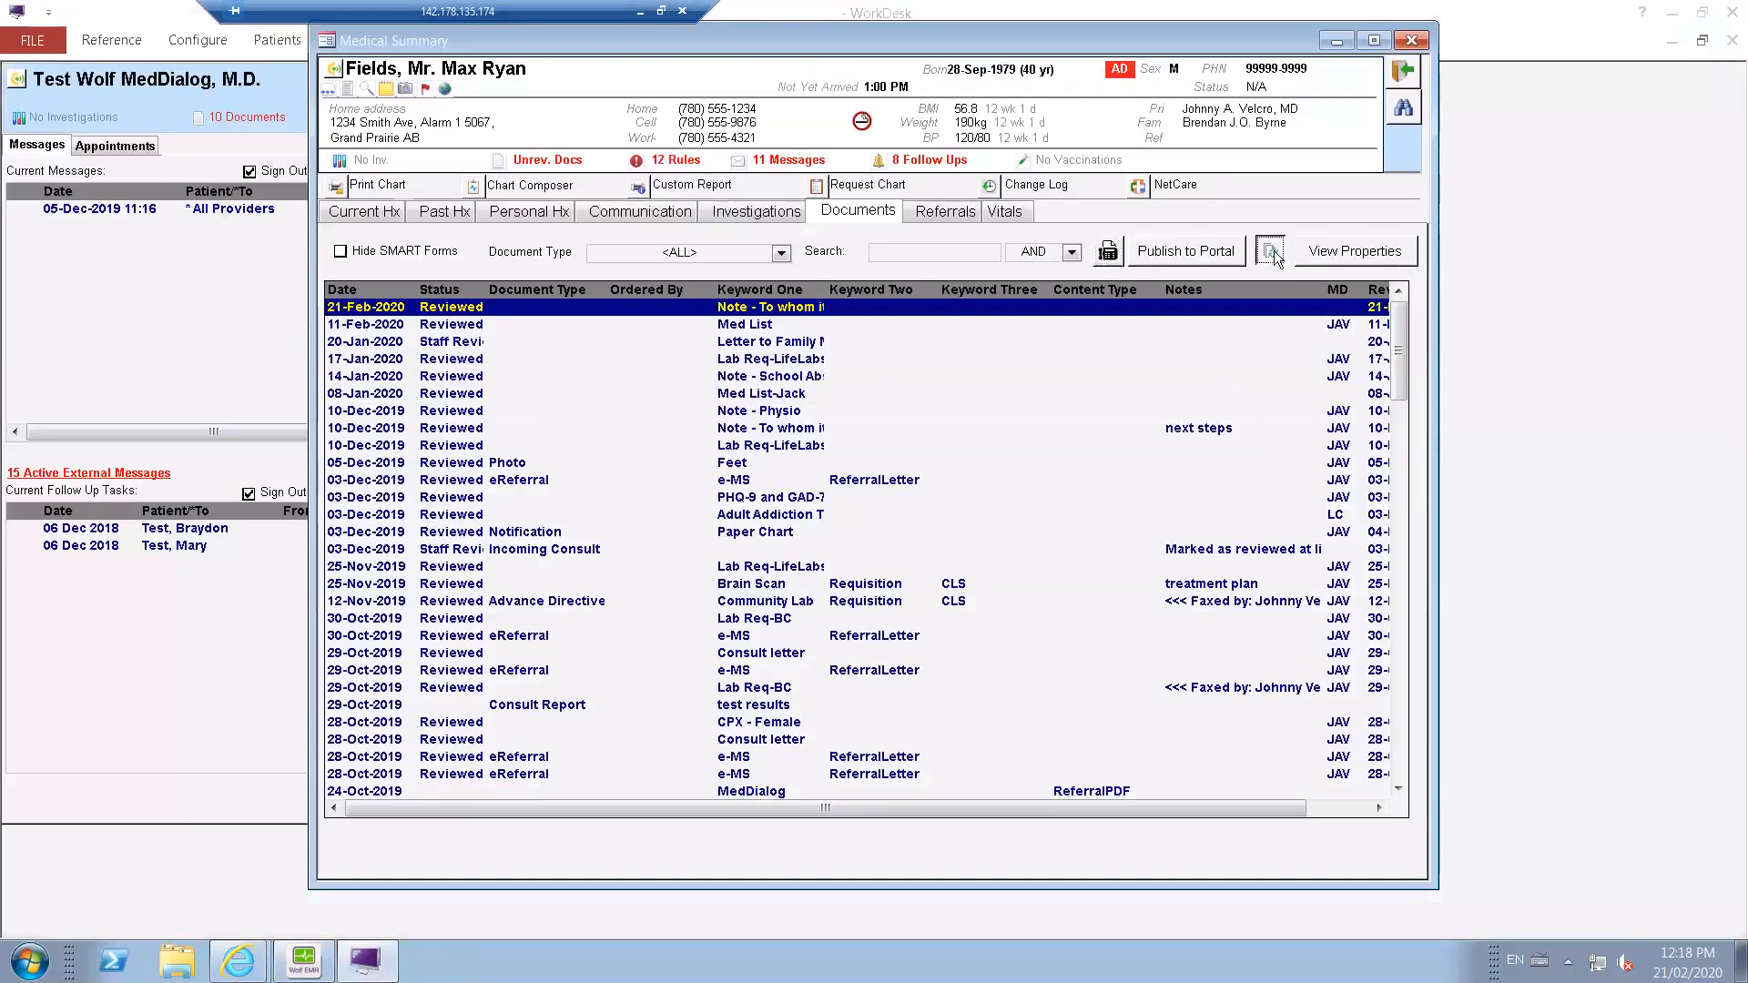
{"action": "left_click", "coordinate": [1271, 252]}
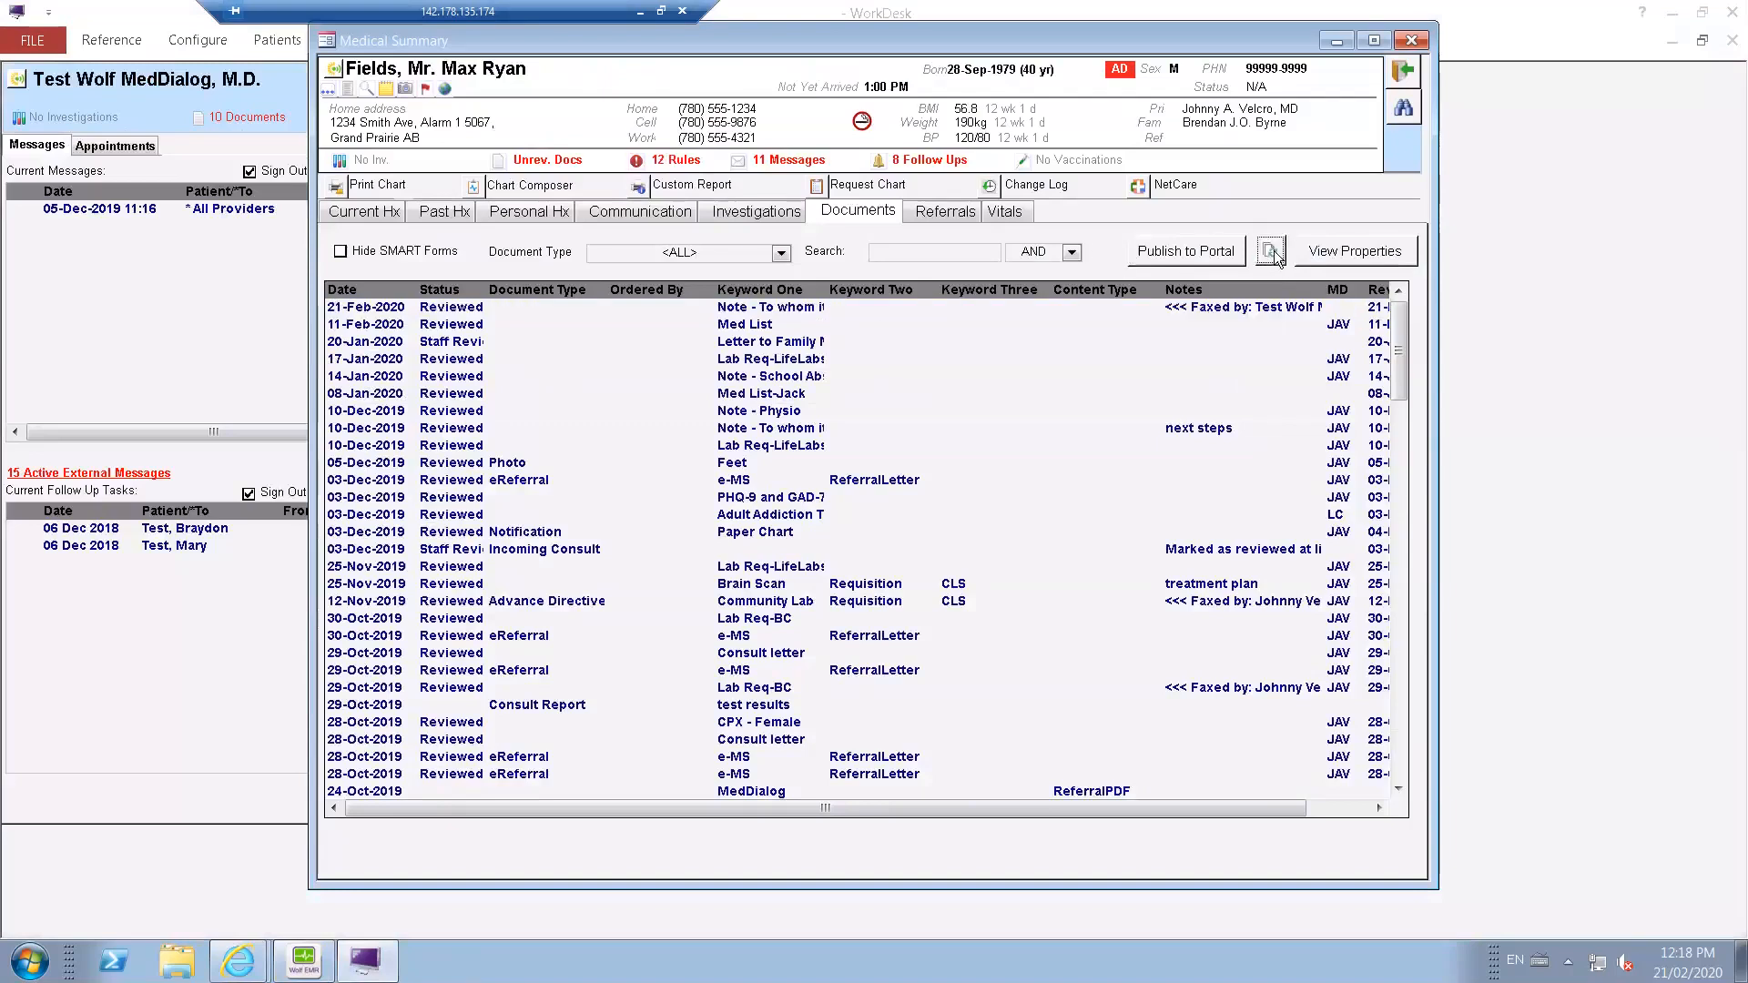
{"action": "left_click", "coordinate": [1244, 311]}
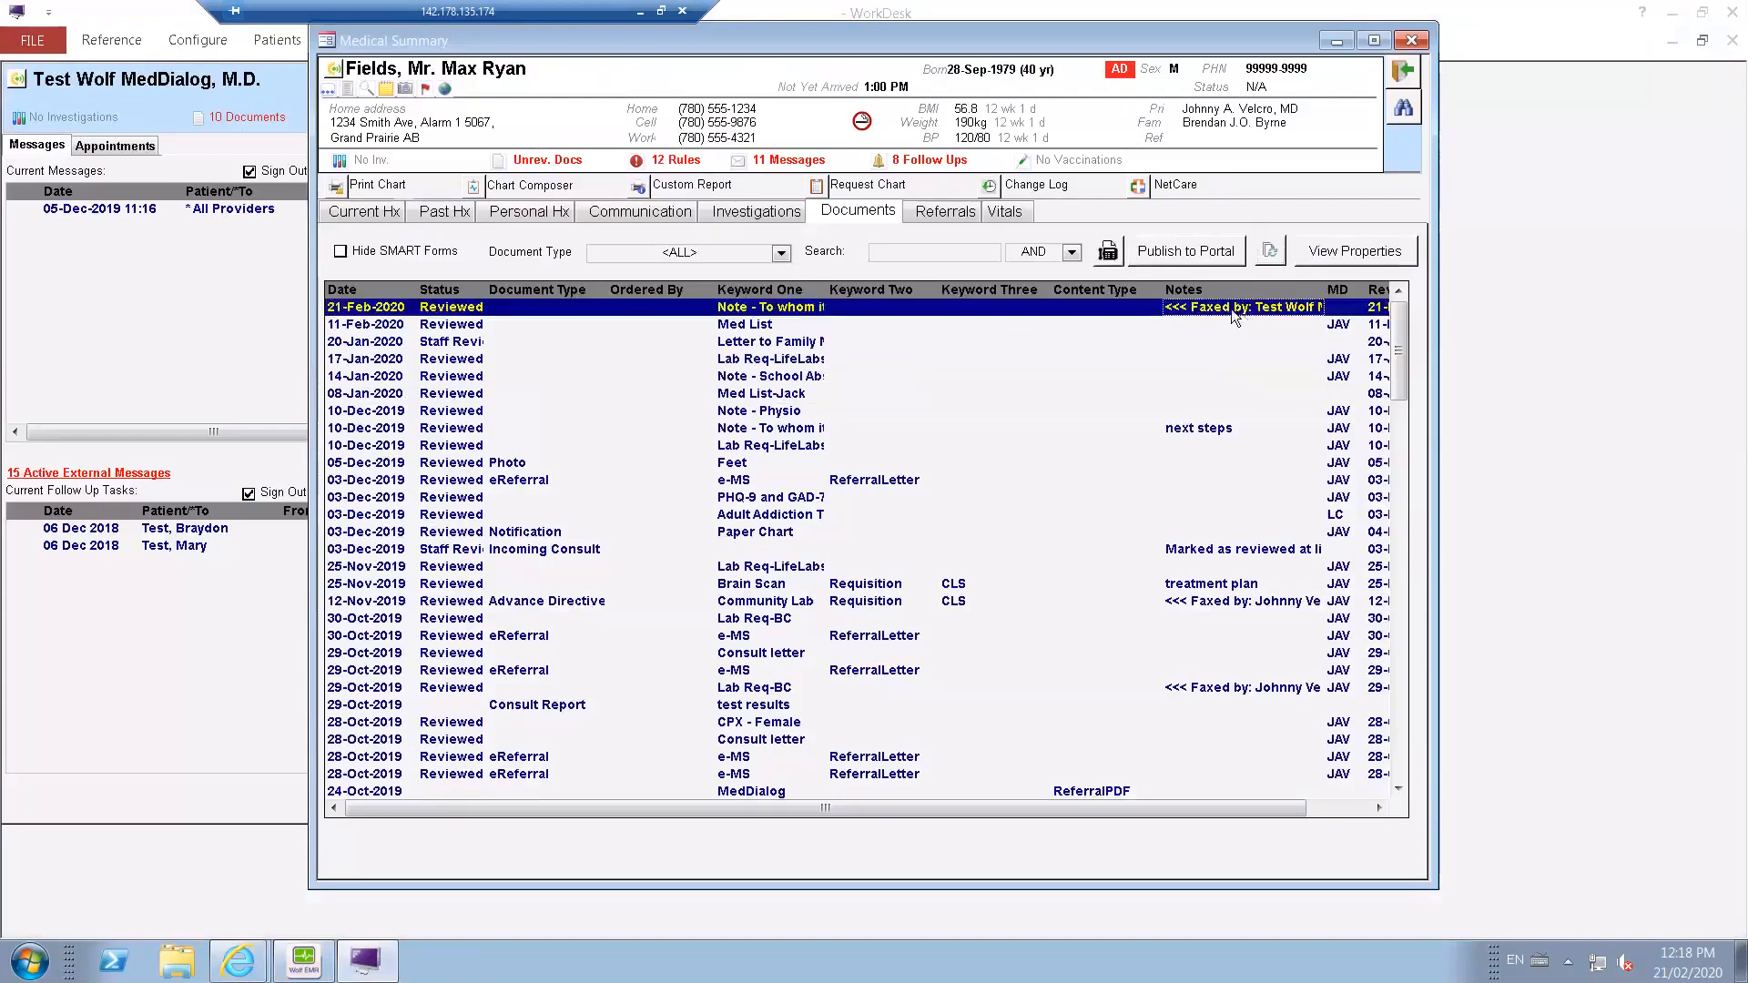
{"action": "left_click", "coordinate": [1347, 259]}
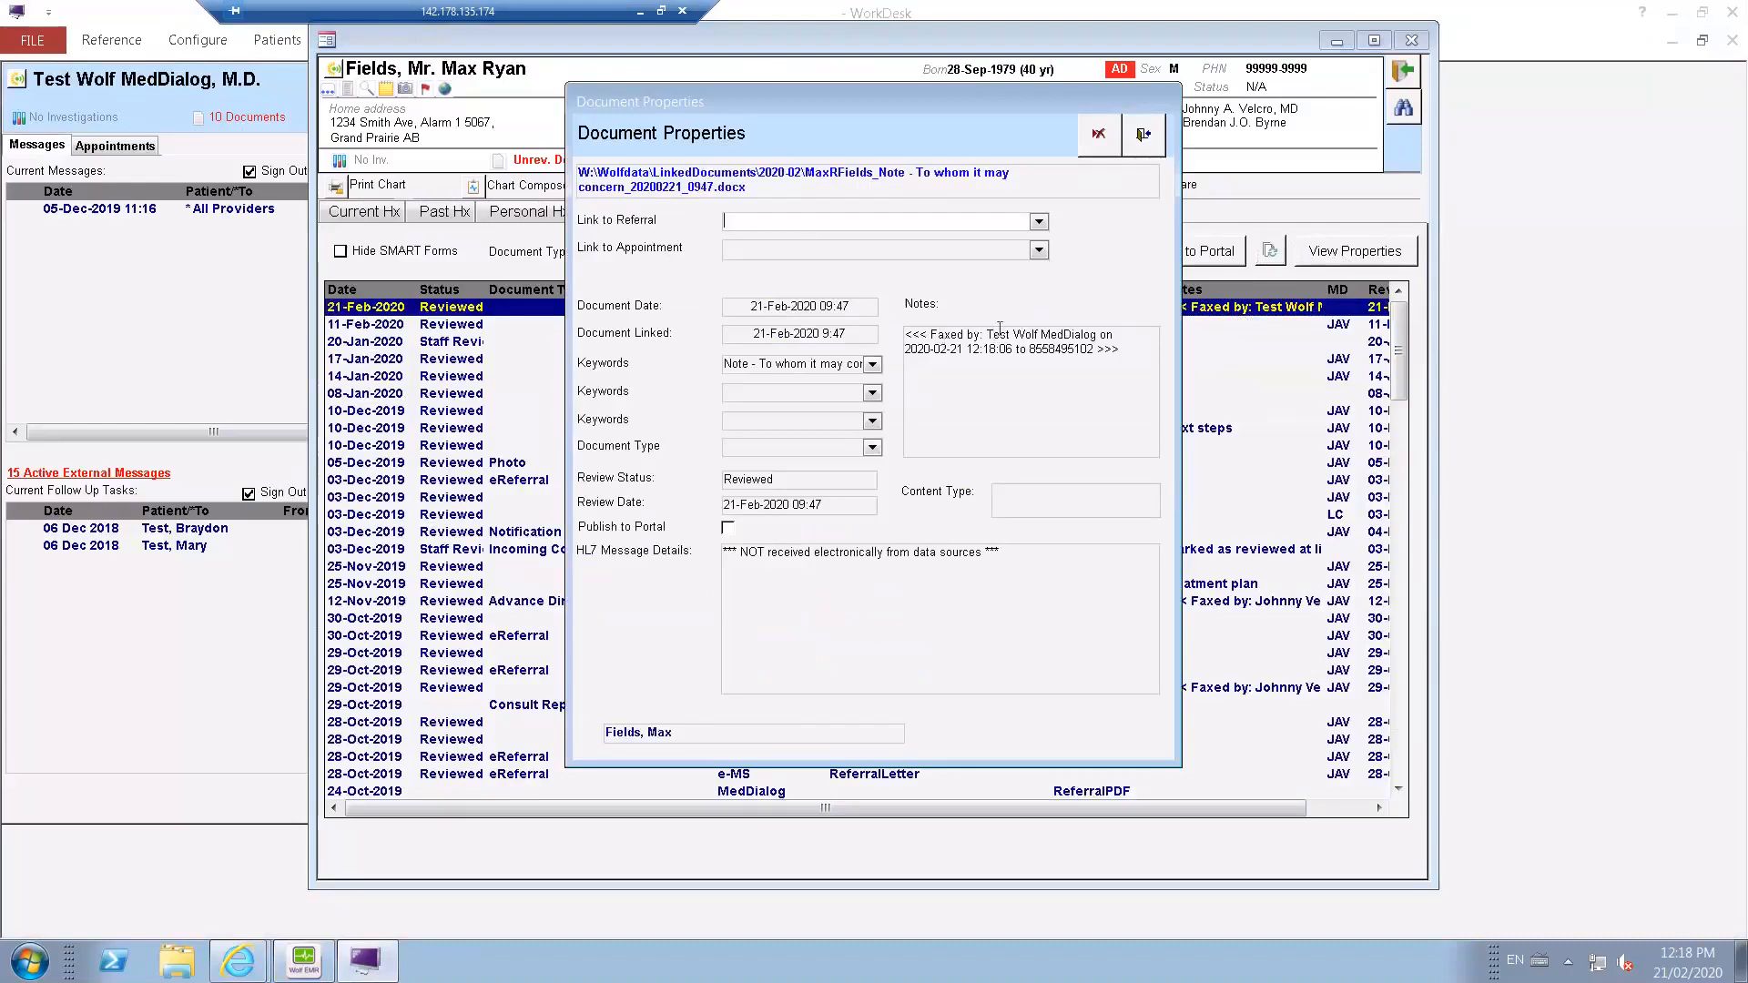
{"action": "left_click_drag", "start_coordinate": [986, 334], "coordinate": [1093, 334]}
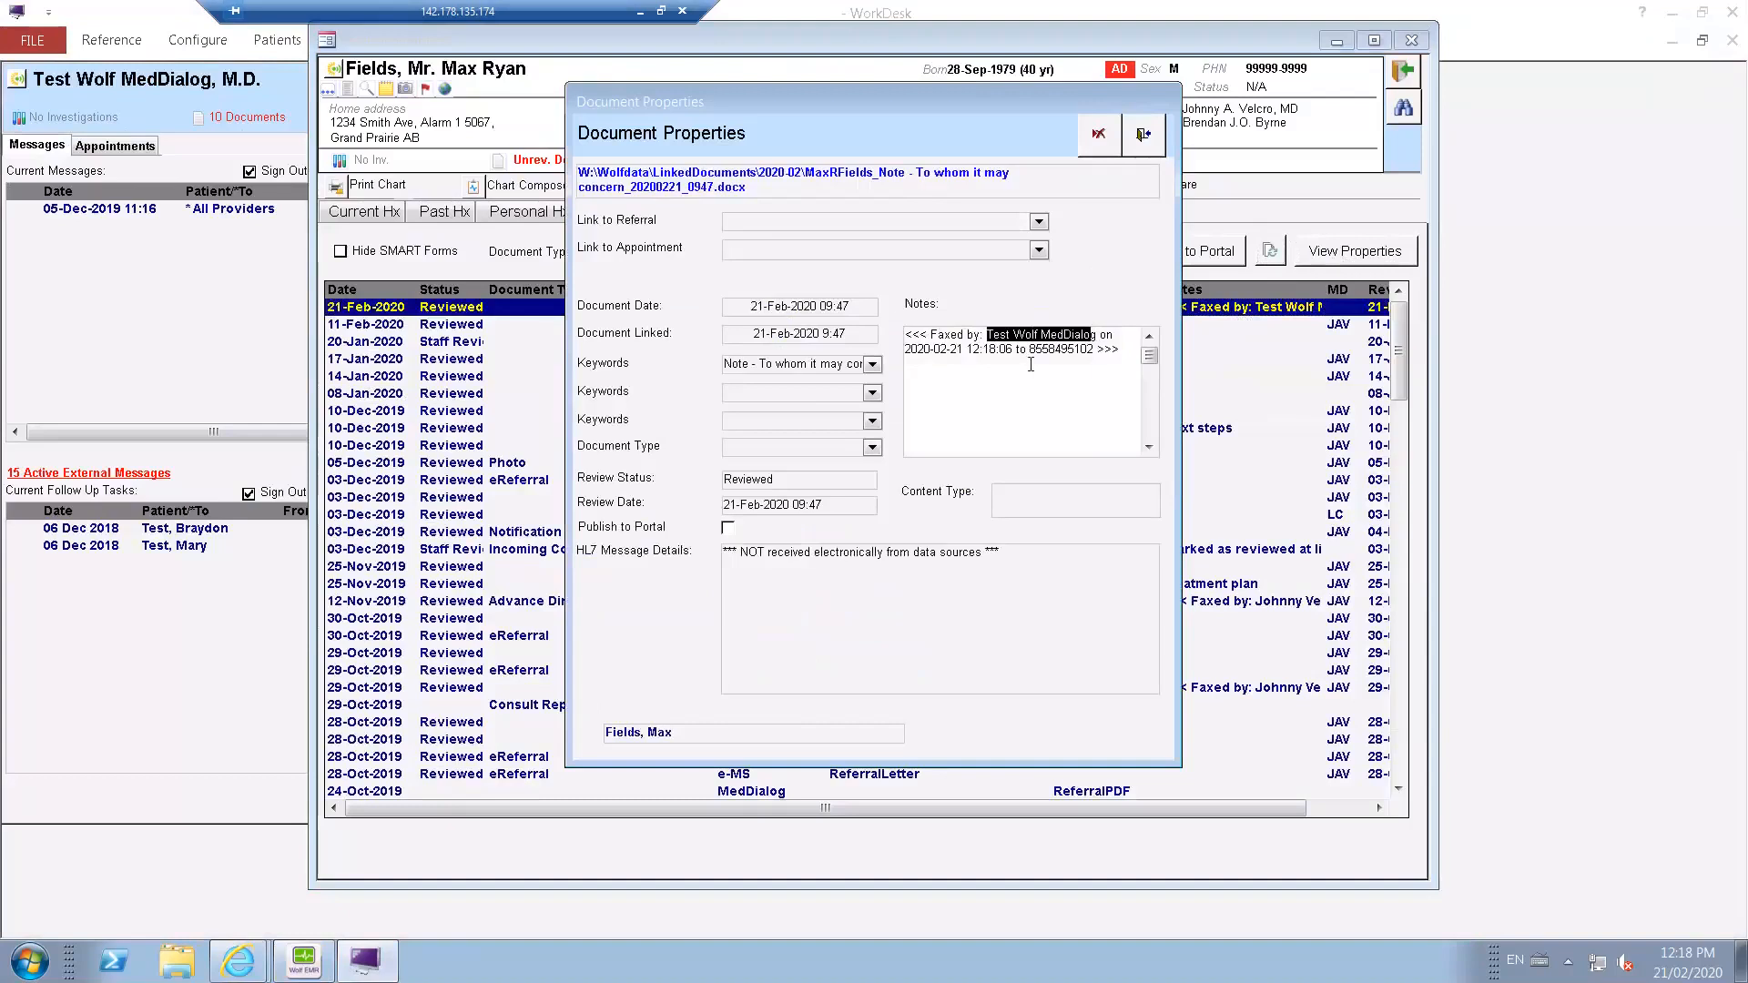
{"action": "left_click", "coordinate": [1144, 141]}
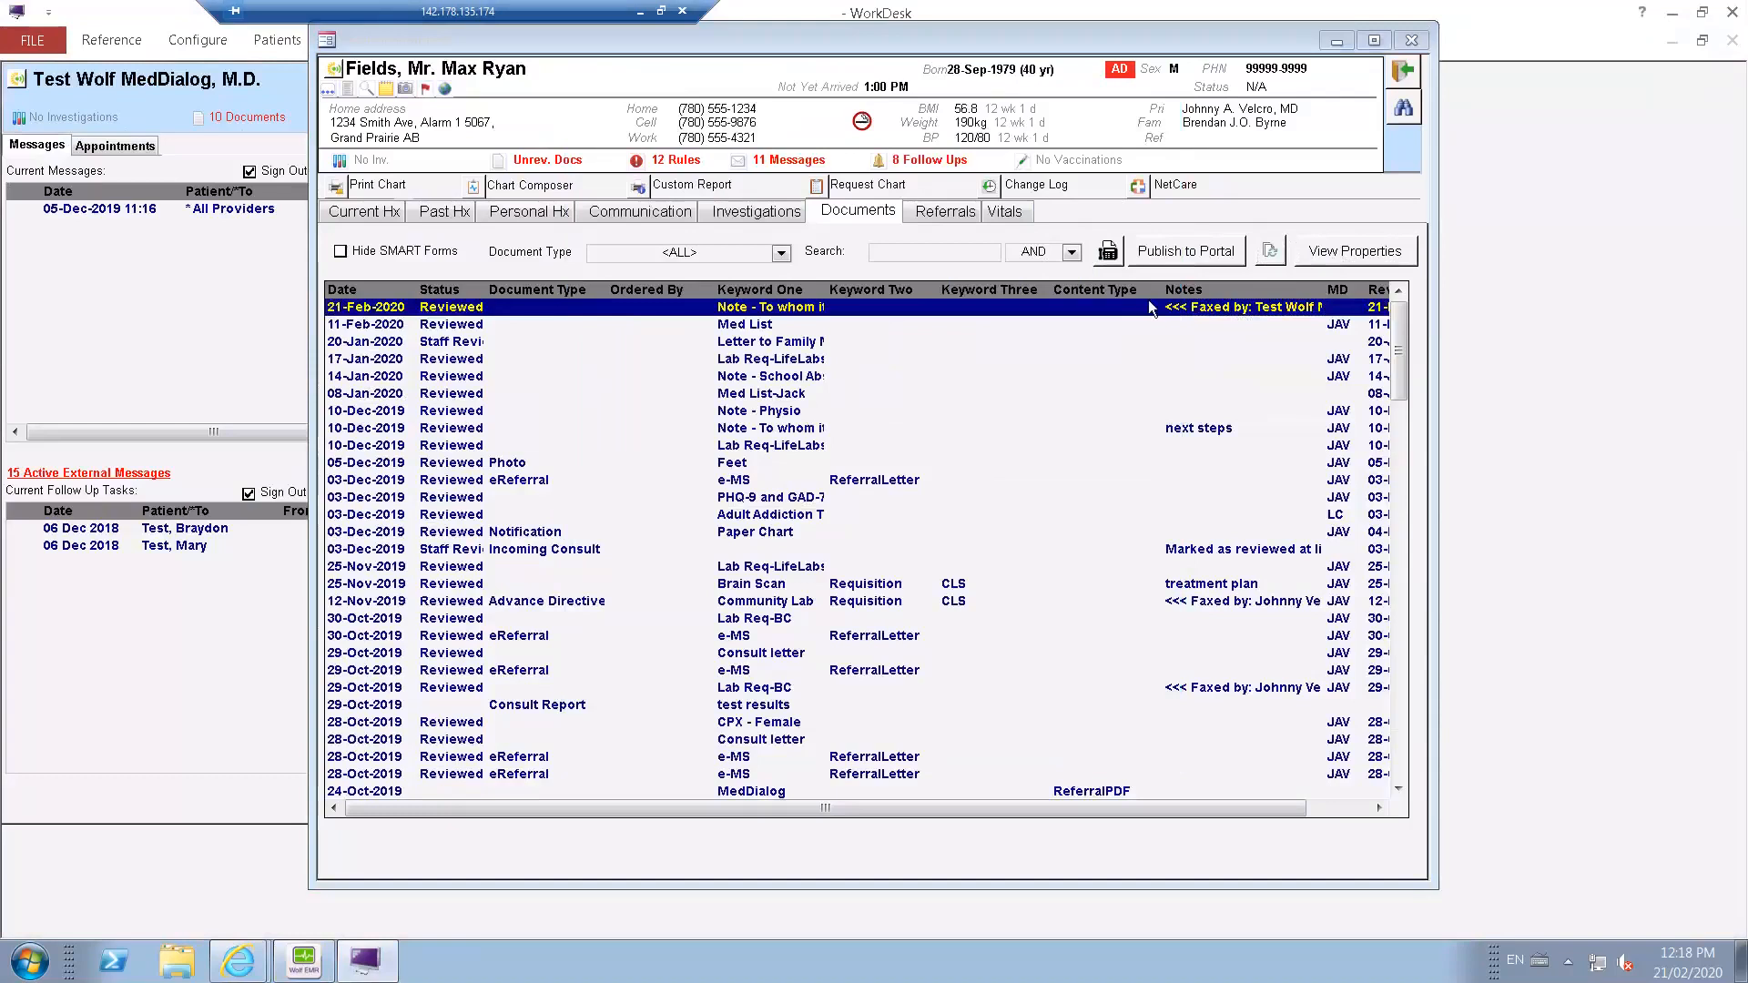
Start an eFax of the 11-Feb-2020 Med List document and choose the hematology consultant from the address book favourites as recipient.
{"action": "left_click", "coordinate": [748, 326]}
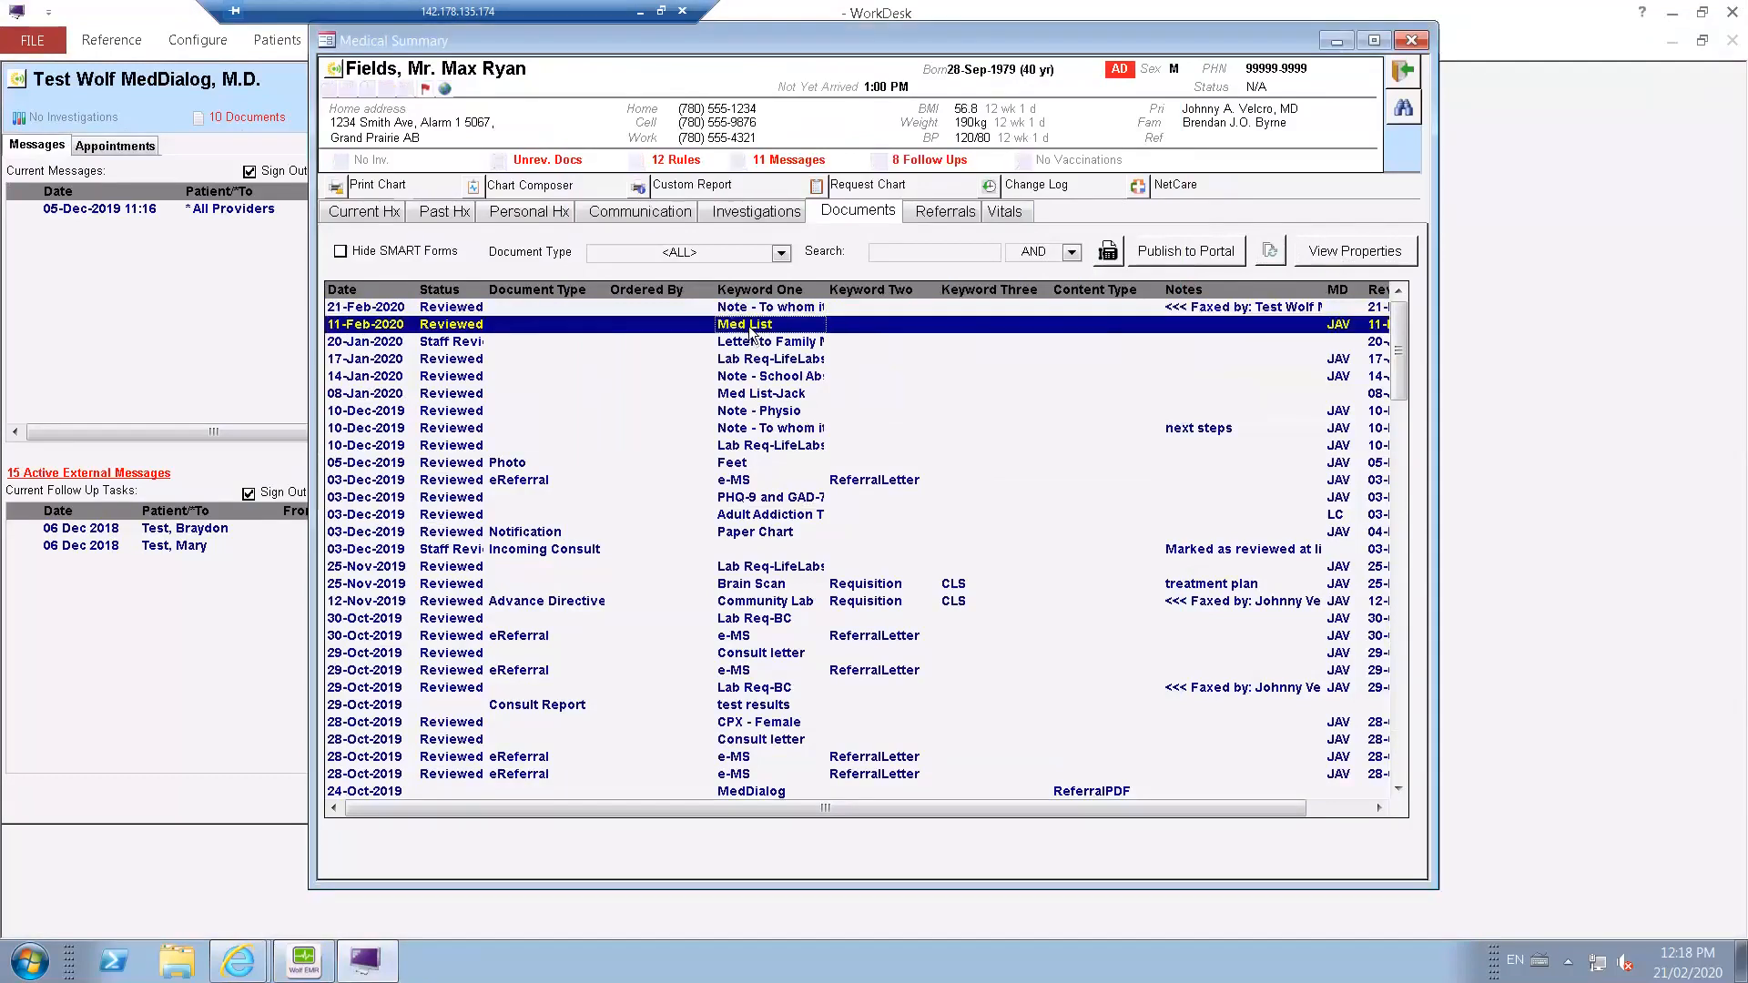
{"action": "left_click", "coordinate": [1108, 253]}
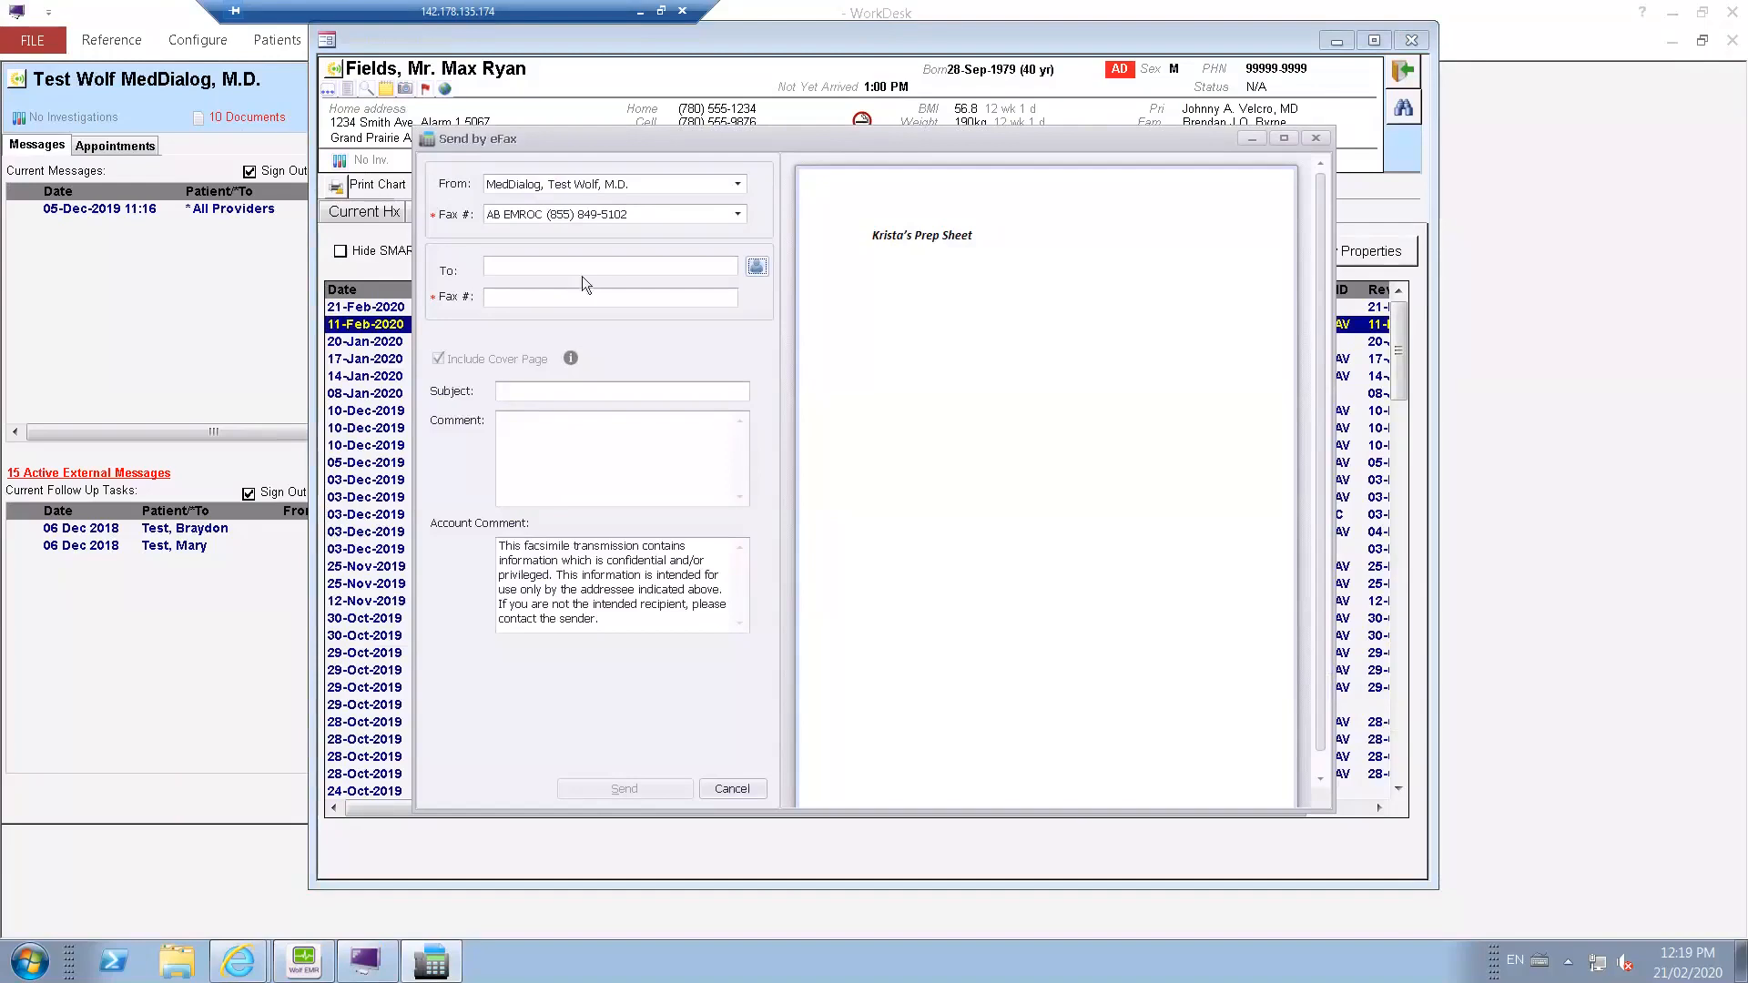
{"action": "left_click", "coordinate": [756, 267]}
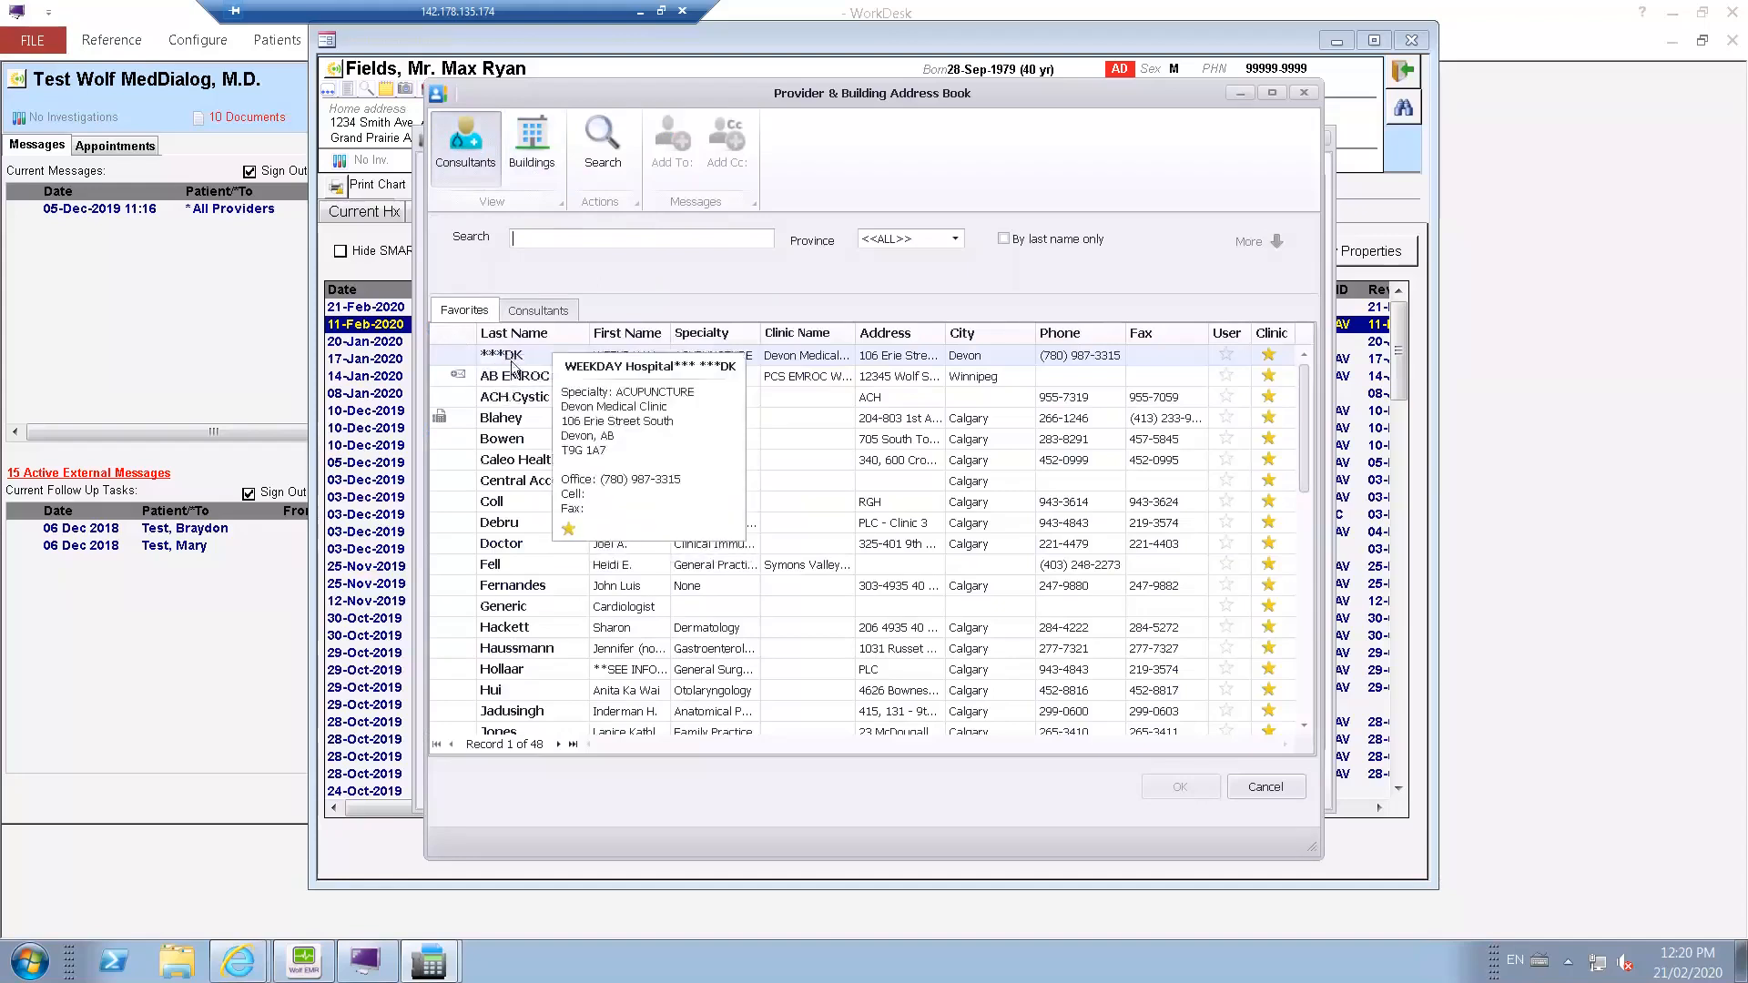
{"action": "mouse_move", "coordinate": [513, 373]}
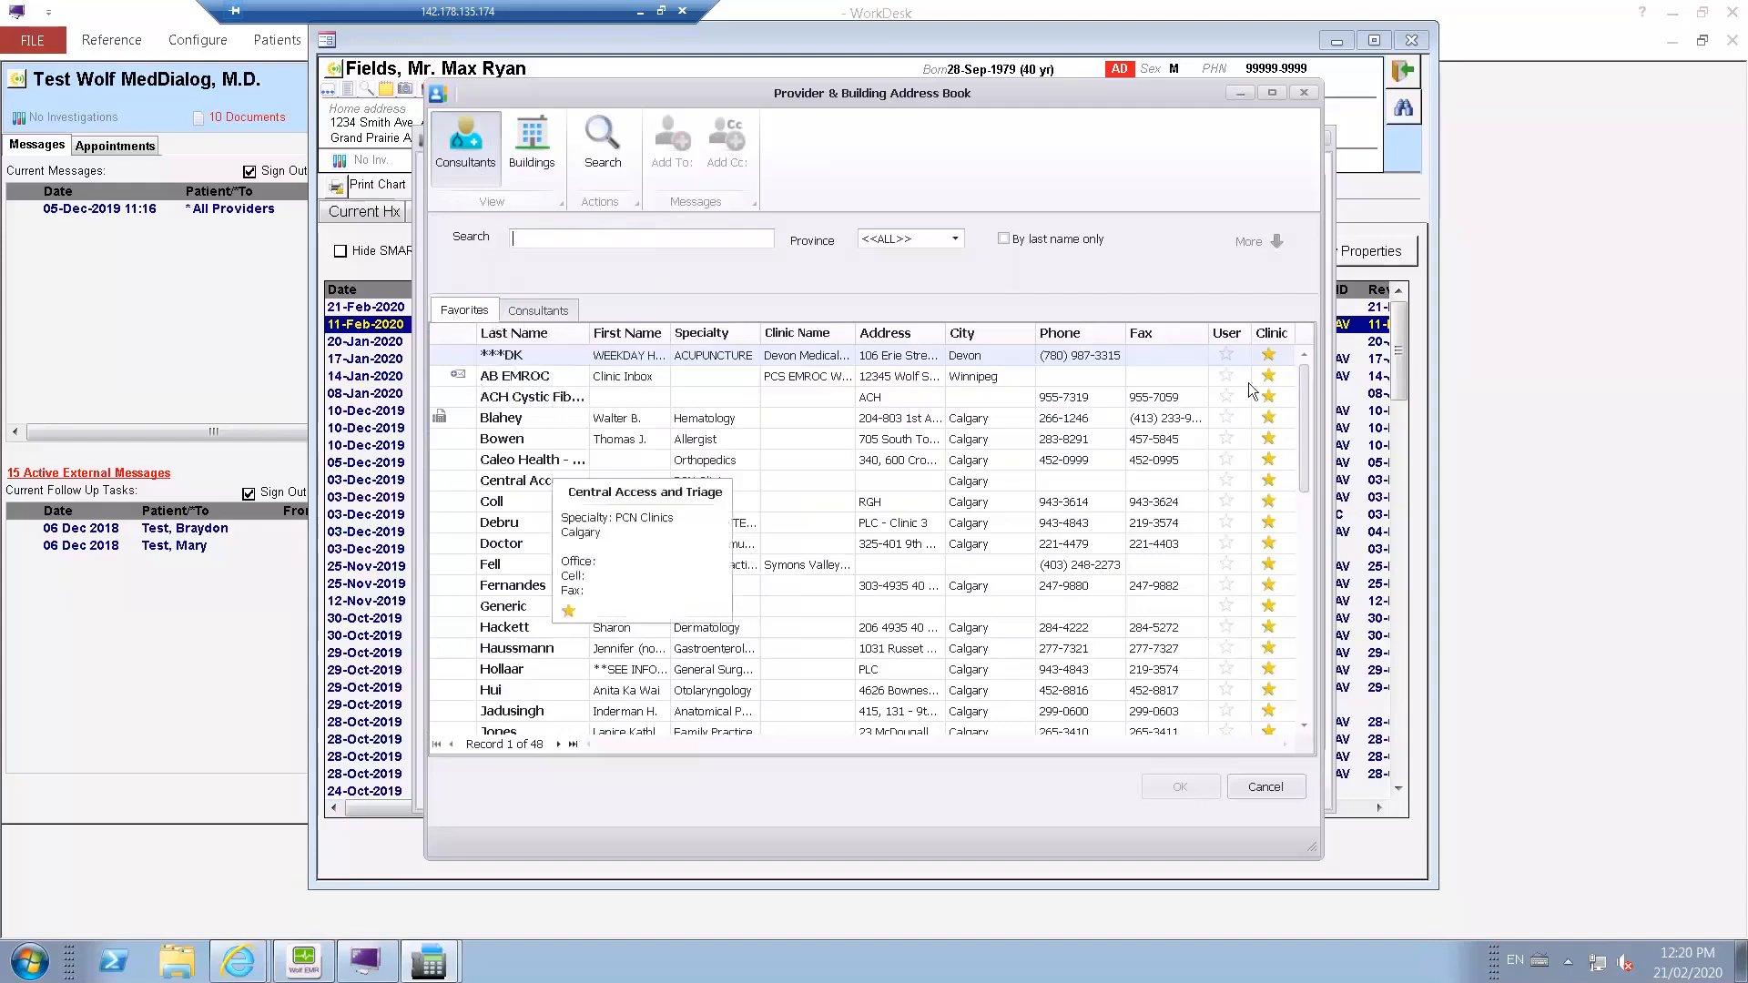
{"action": "left_click_drag", "start_coordinate": [1311, 455], "coordinate": [1307, 396]}
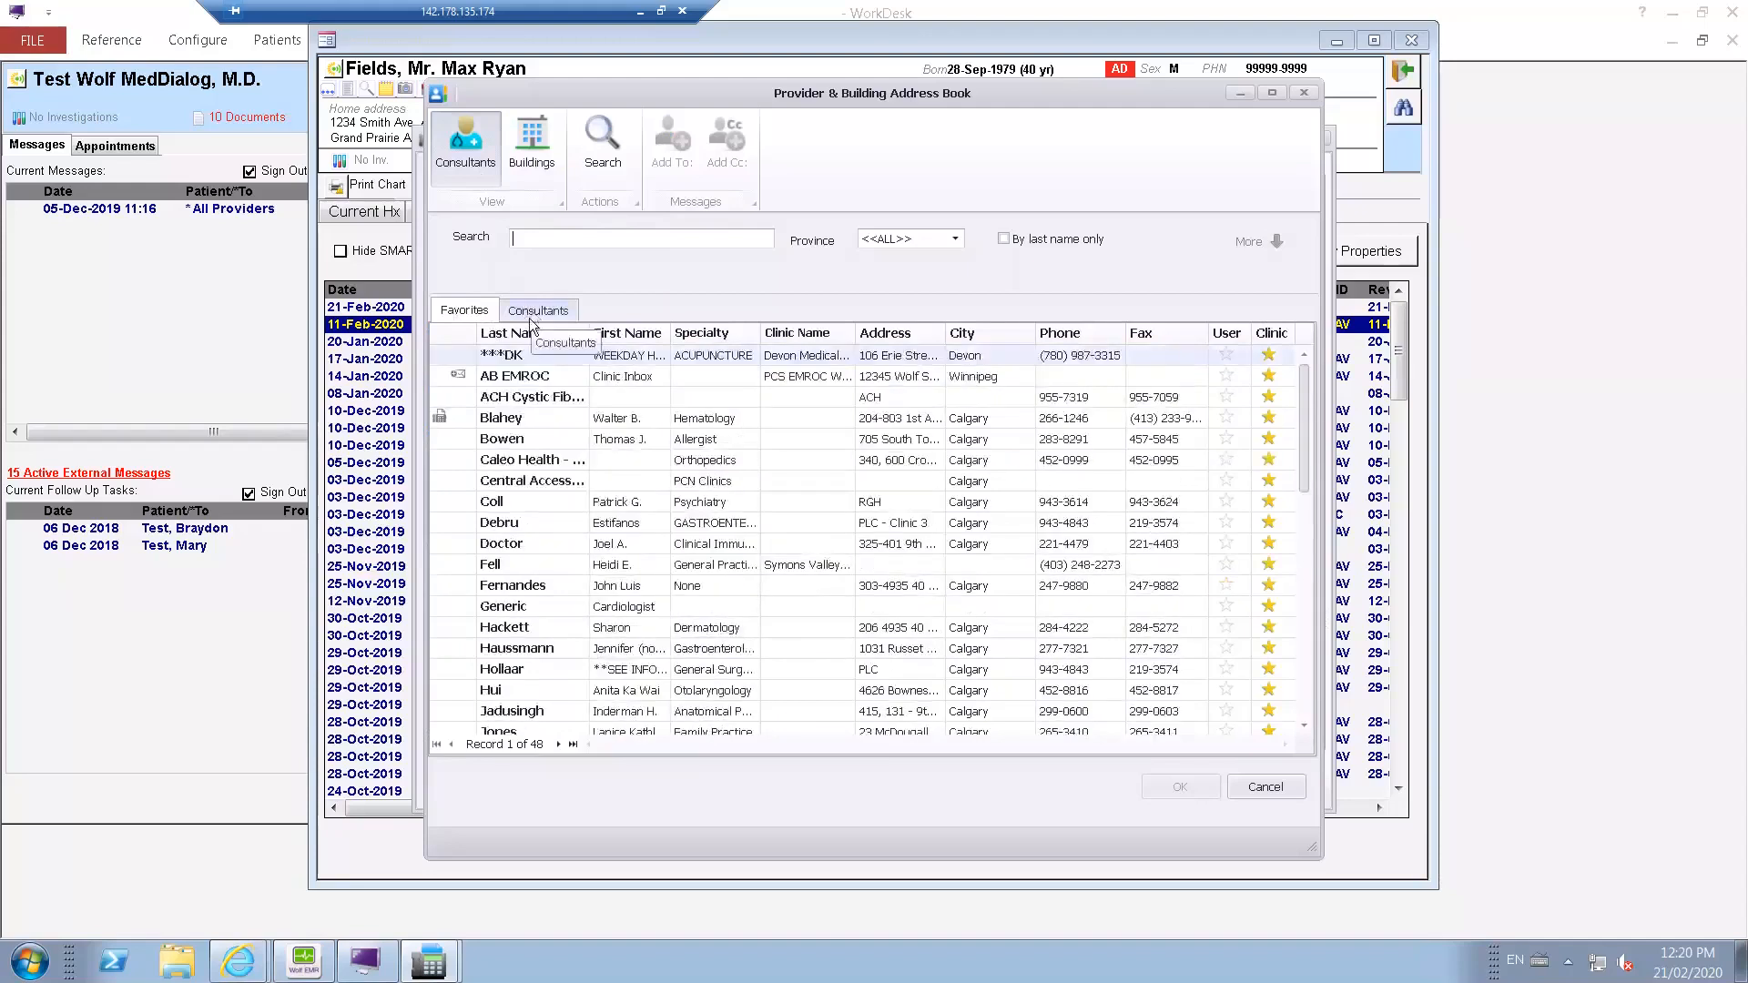
{"action": "left_click", "coordinate": [536, 310]}
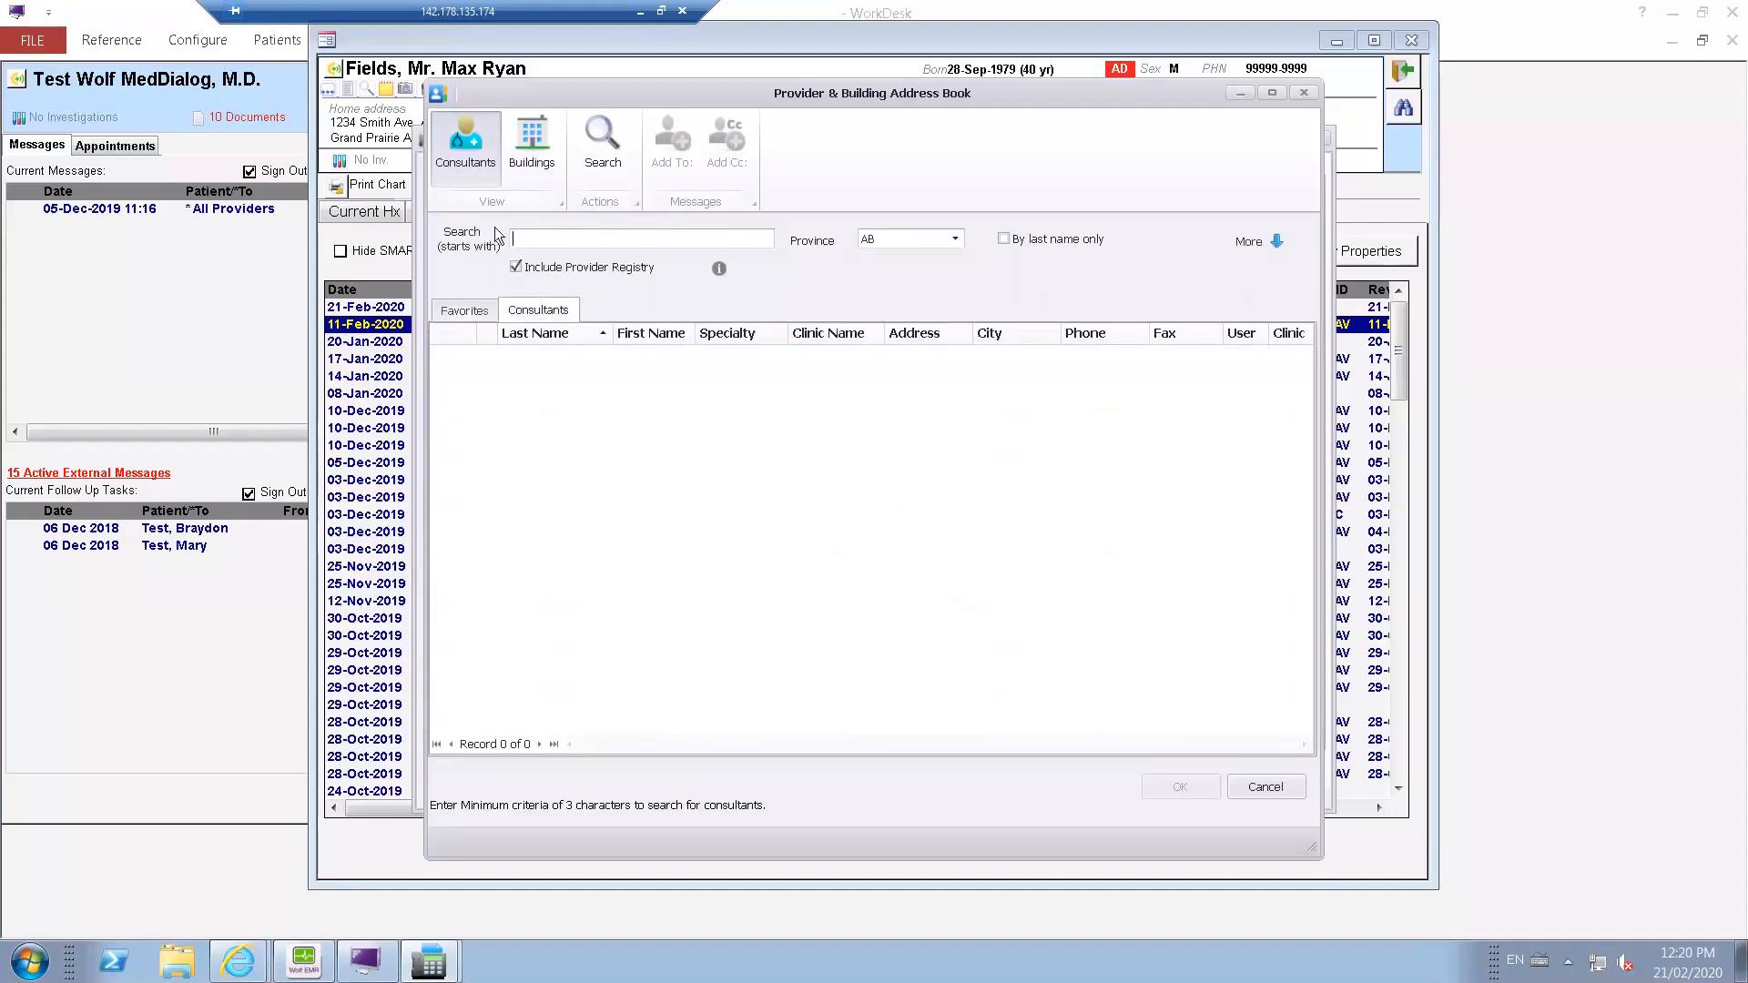
{"action": "left_click", "coordinate": [473, 313]}
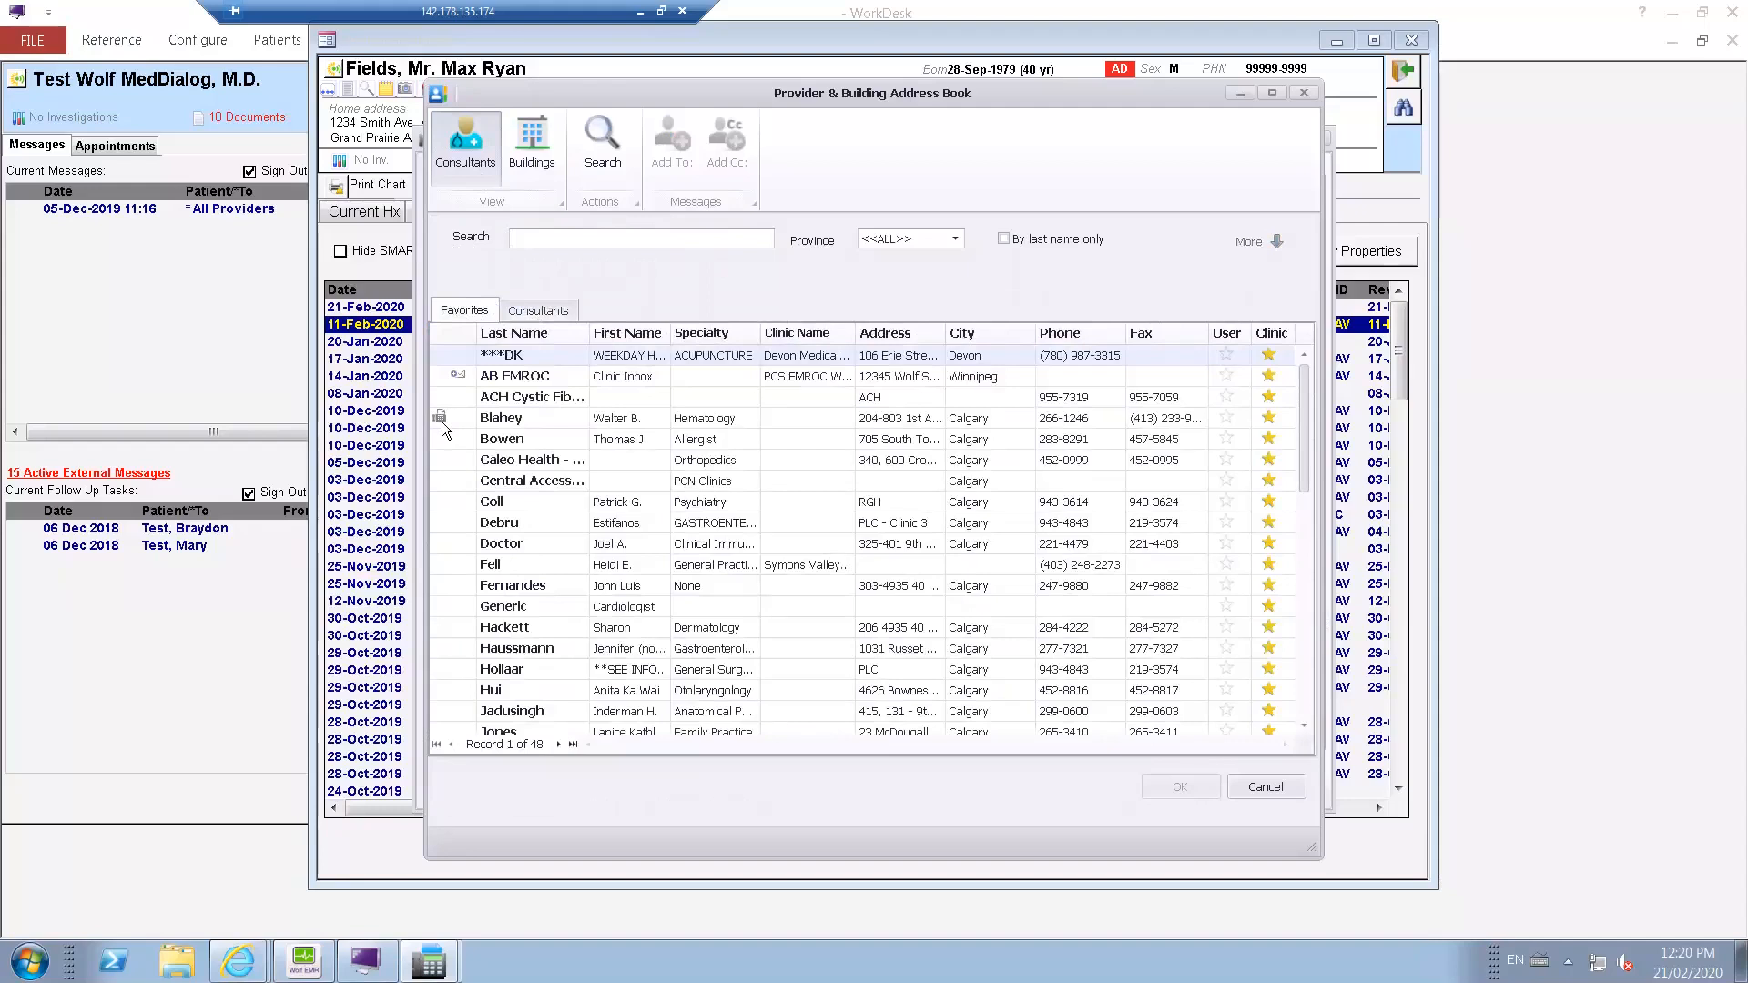
{"action": "left_click", "coordinate": [1153, 425]}
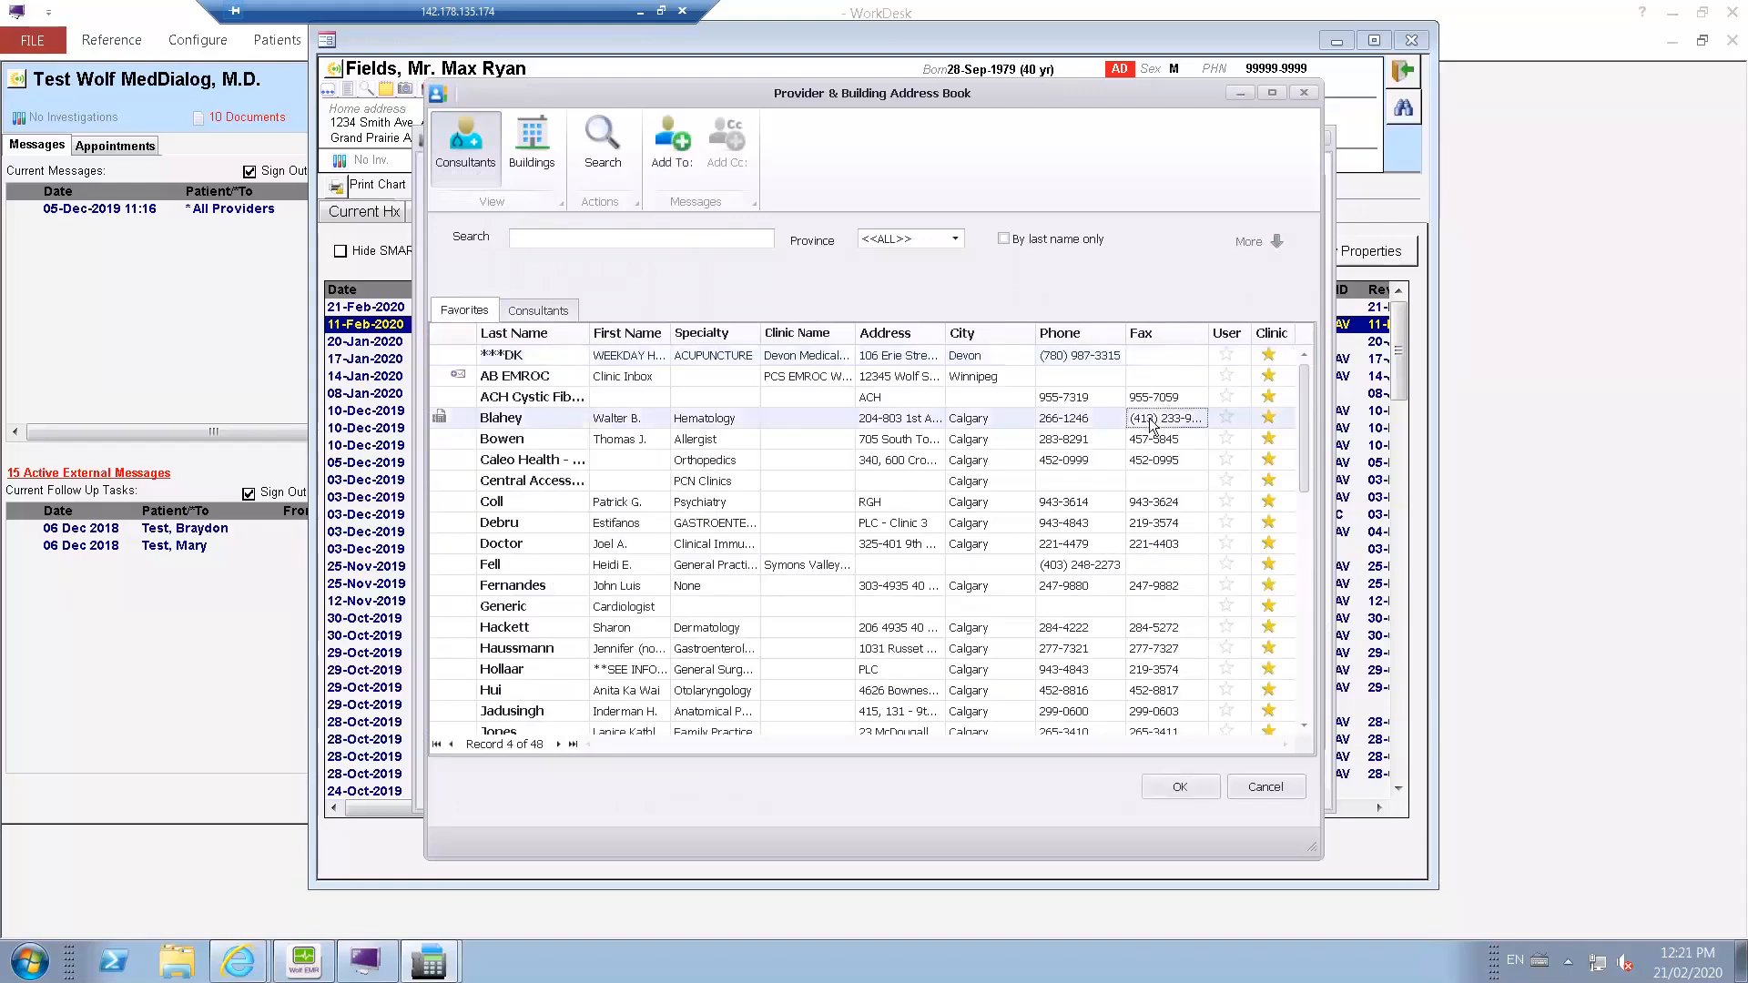
{"action": "left_click", "coordinate": [1180, 787]}
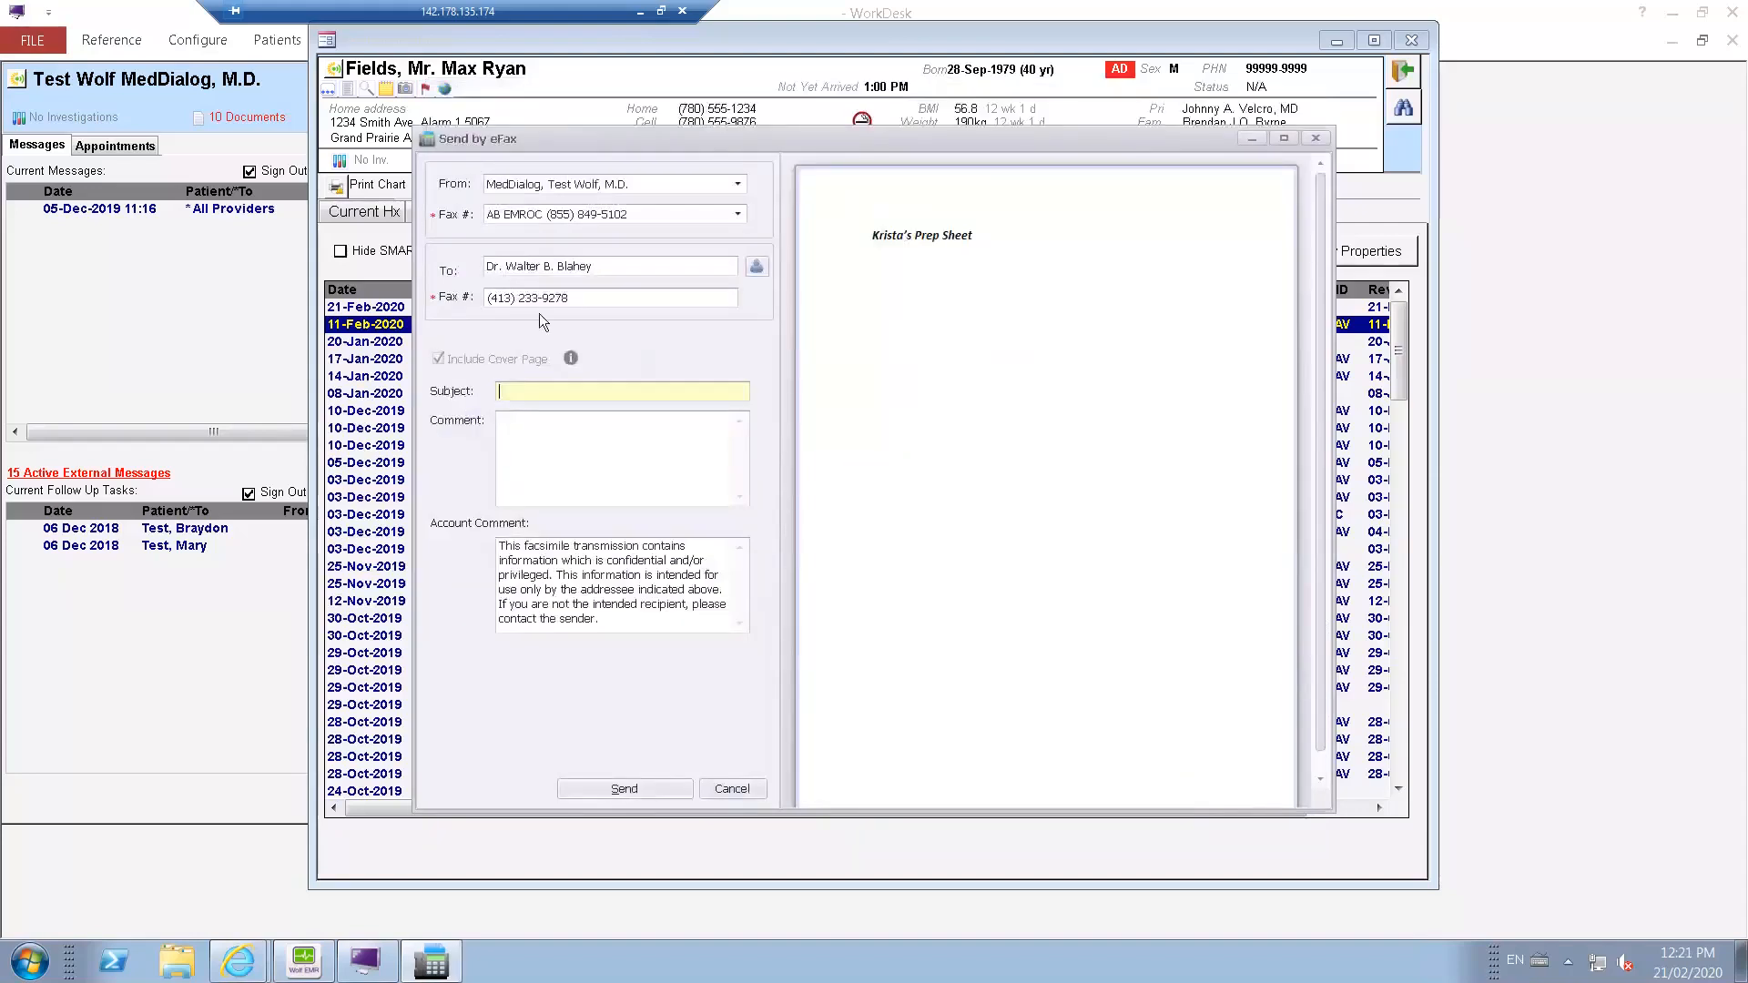
Search the address book's buildings for "lab", set TELUS Health - Lab Company 1 Test as the eFax recipient, and cancel the eFax.
{"action": "left_click", "coordinate": [757, 268]}
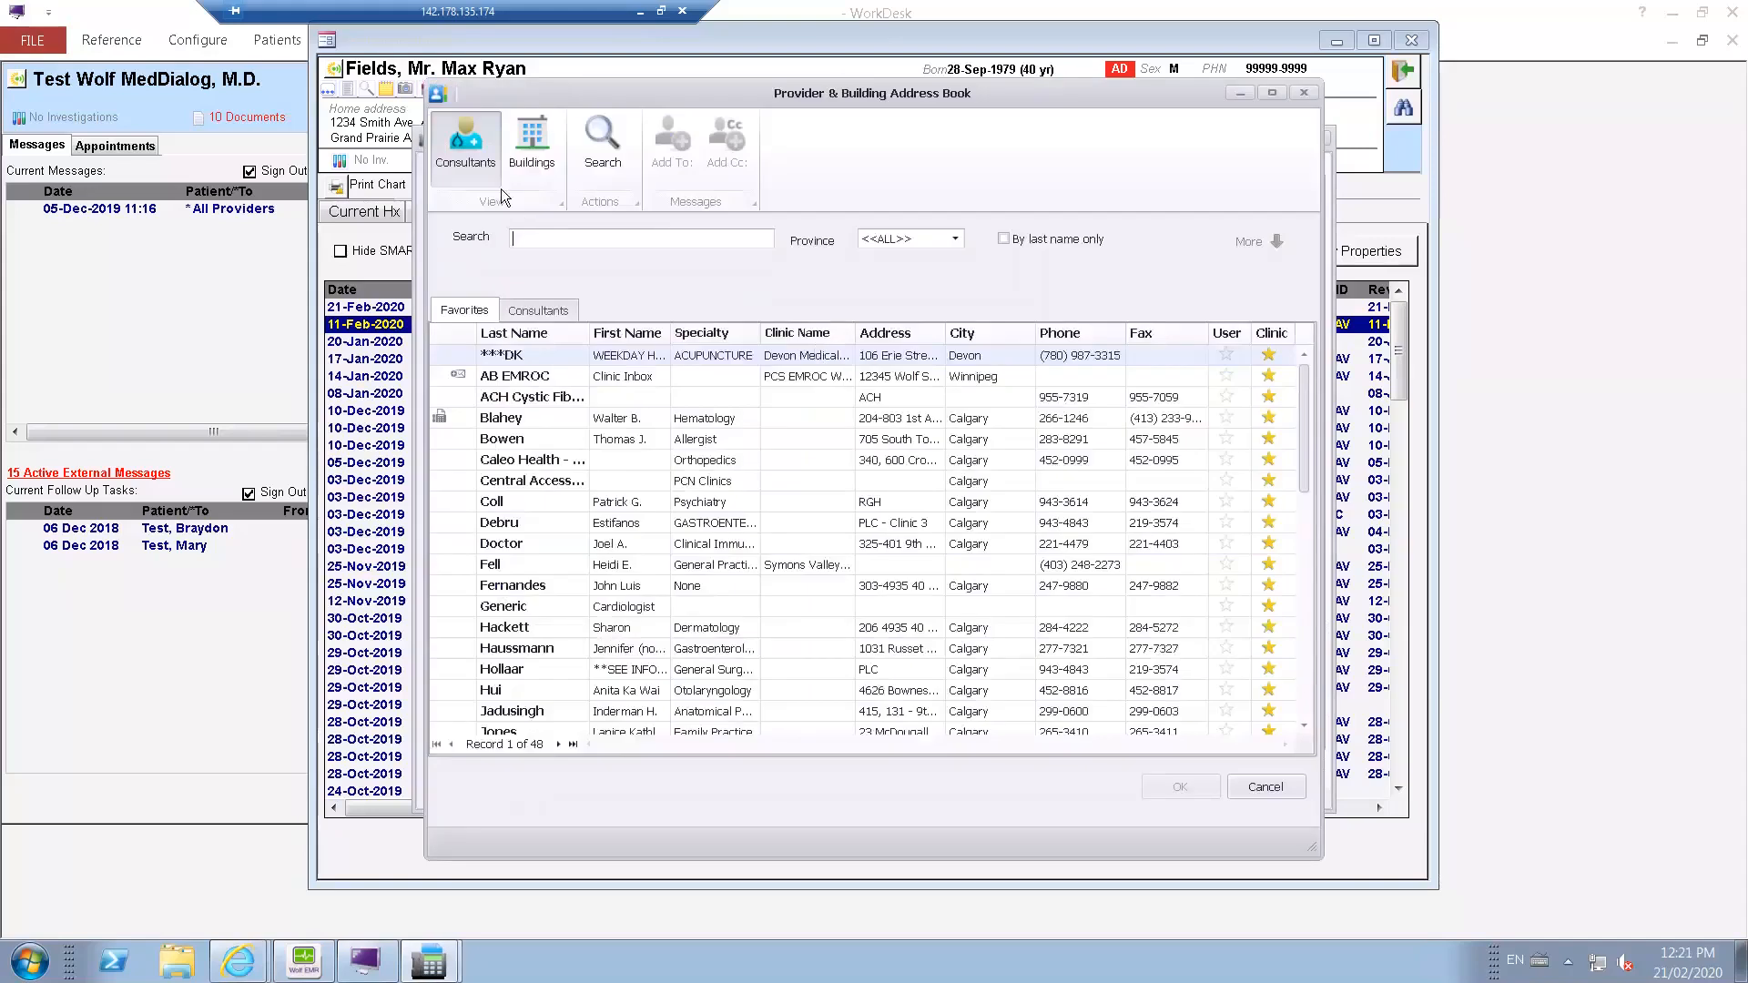
{"action": "left_click", "coordinate": [544, 164]}
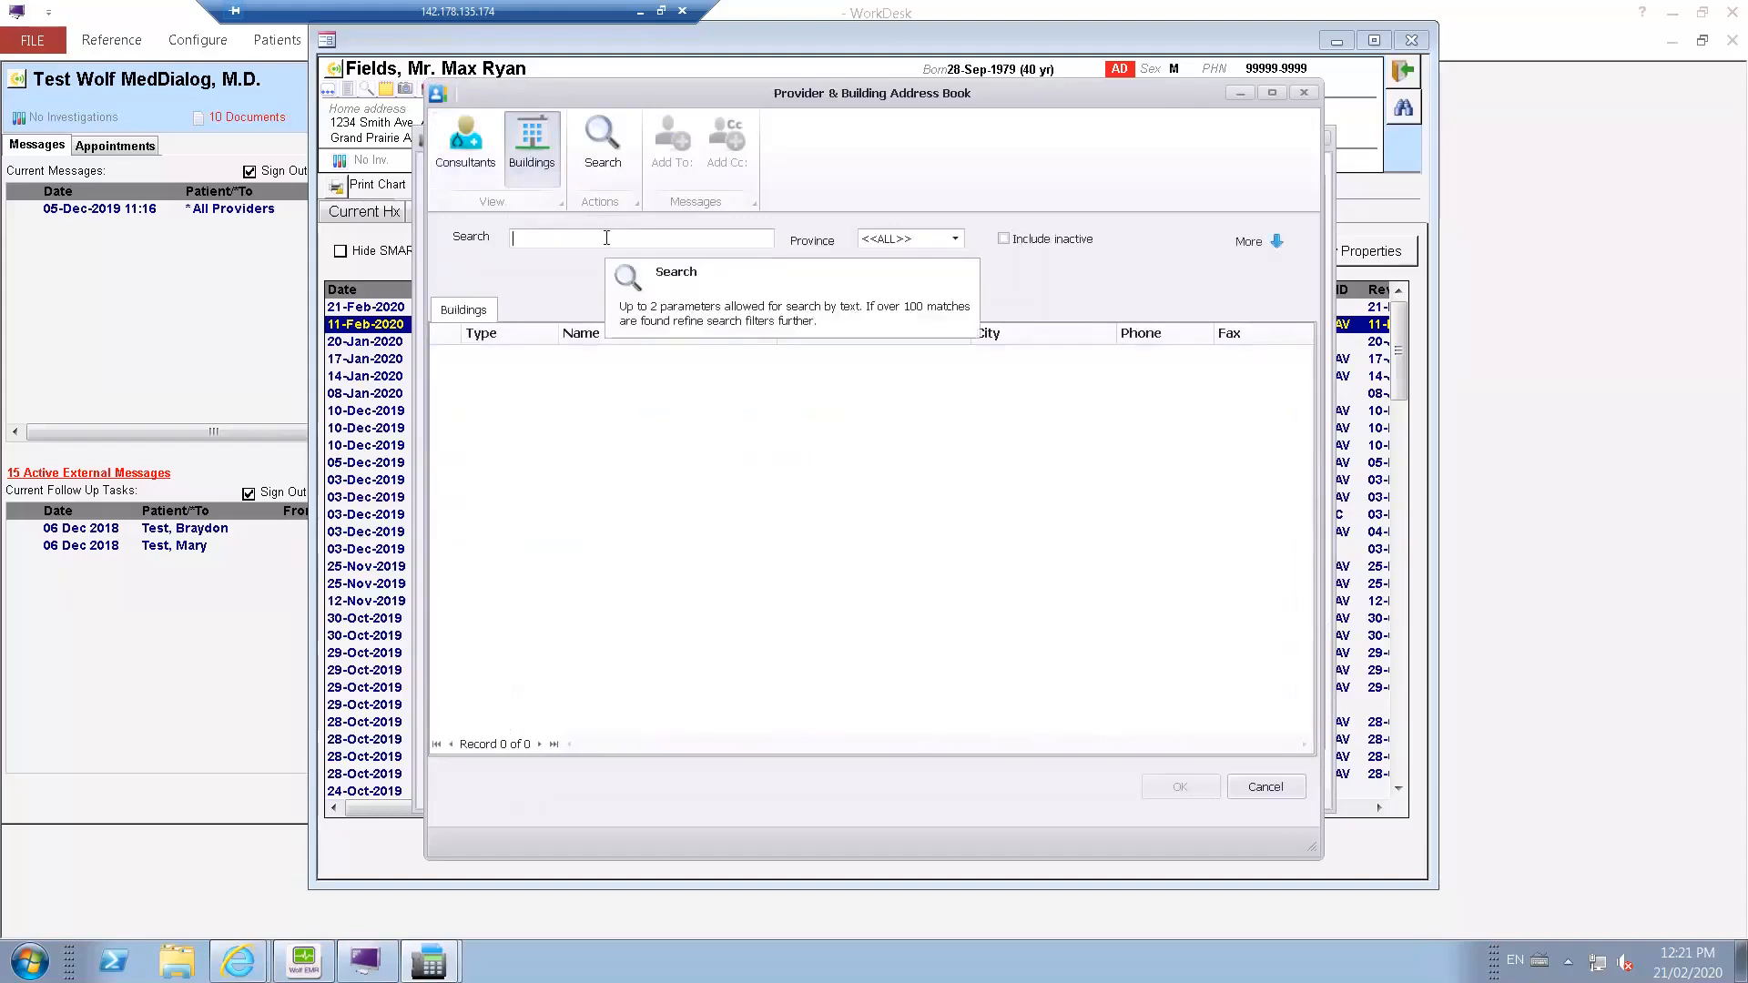
{"action": "type", "text": "lab"}
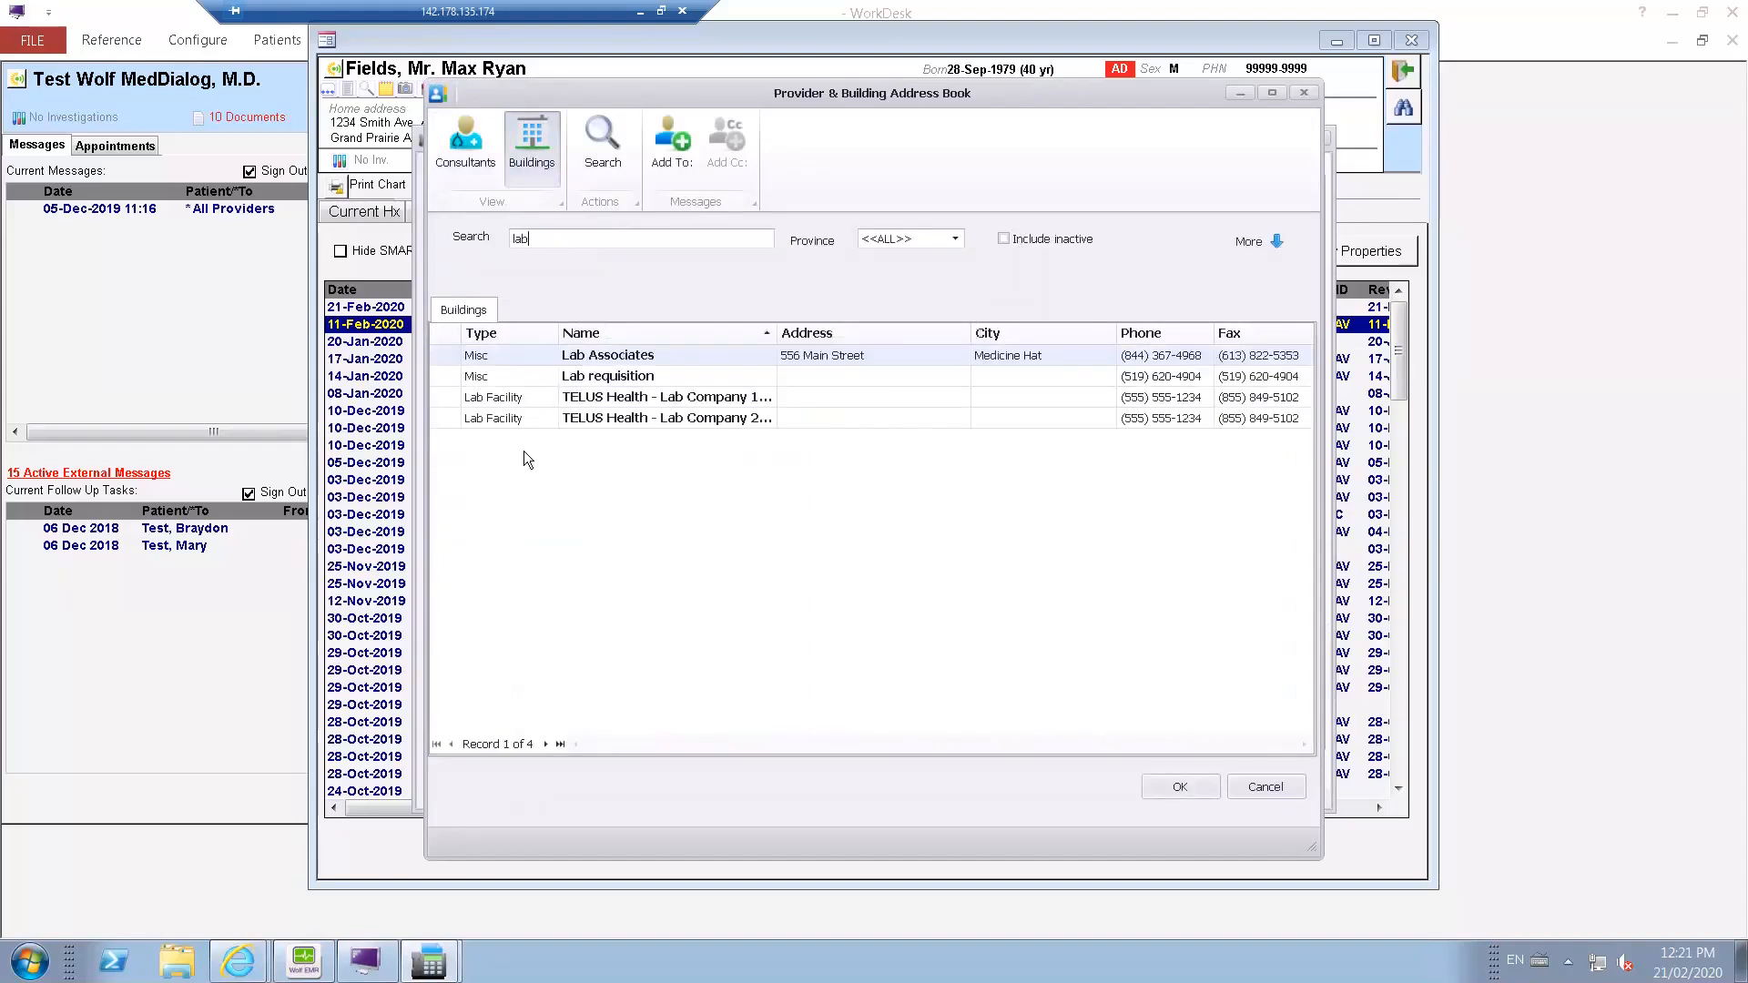
{"action": "left_click", "coordinate": [655, 401]}
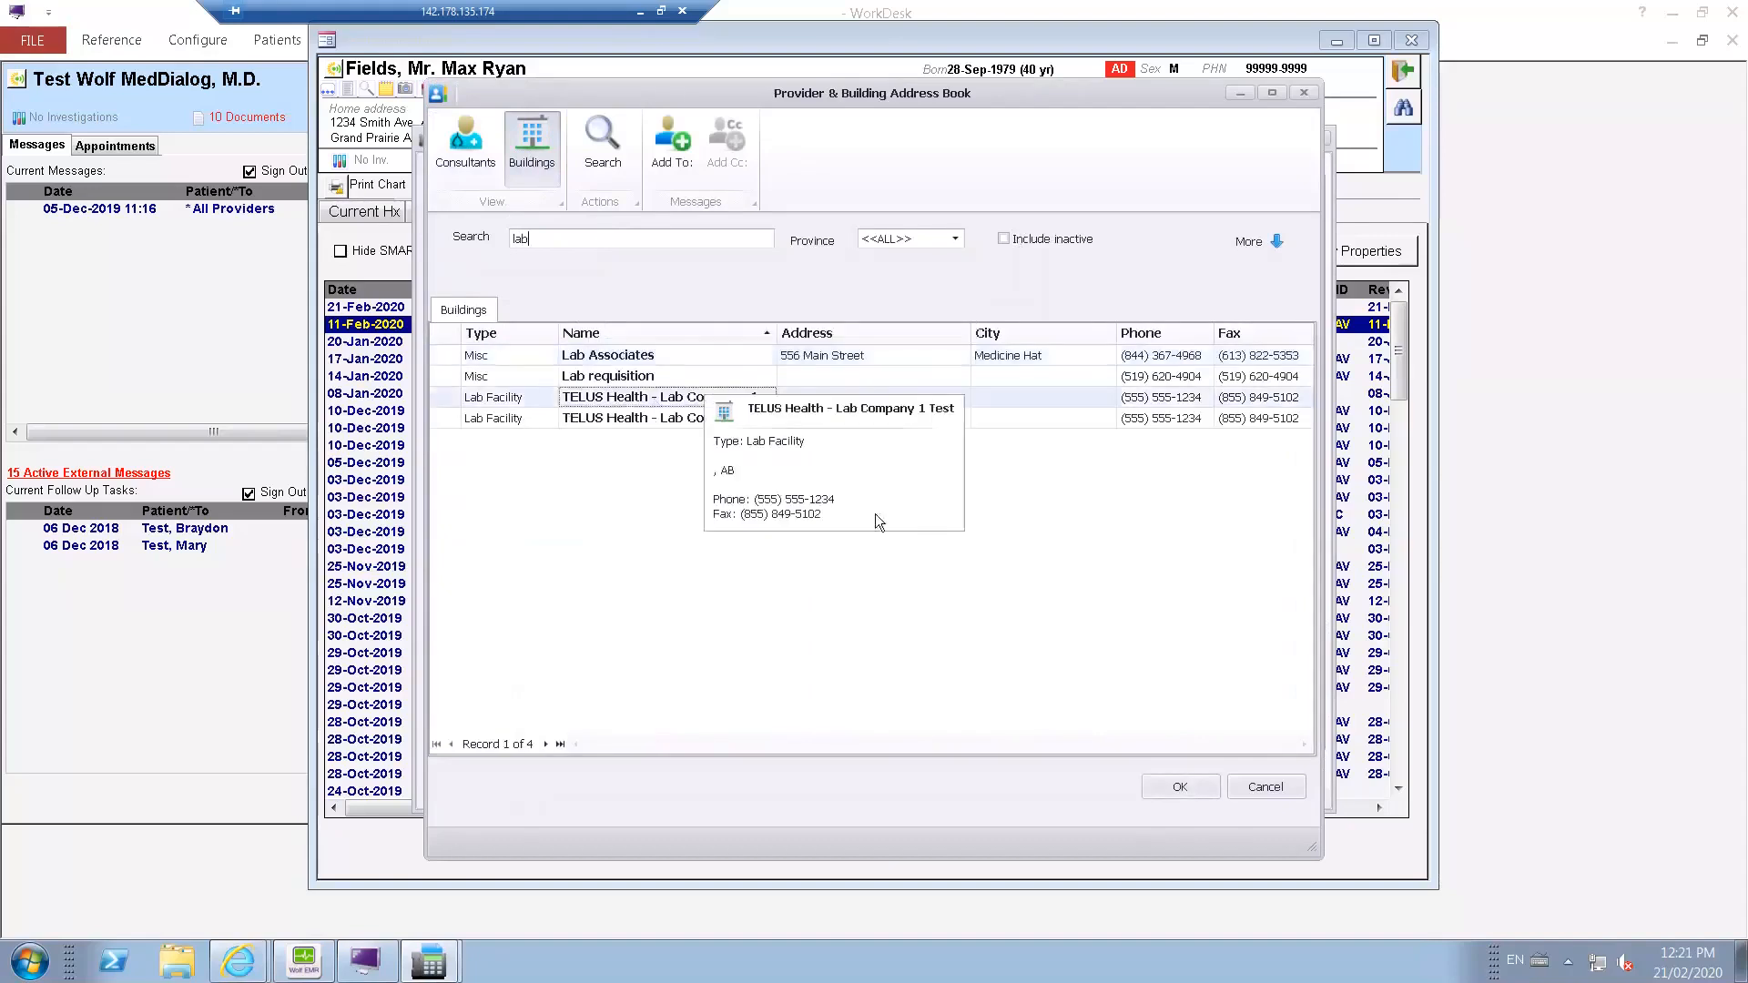
{"action": "left_click", "coordinate": [1180, 786]}
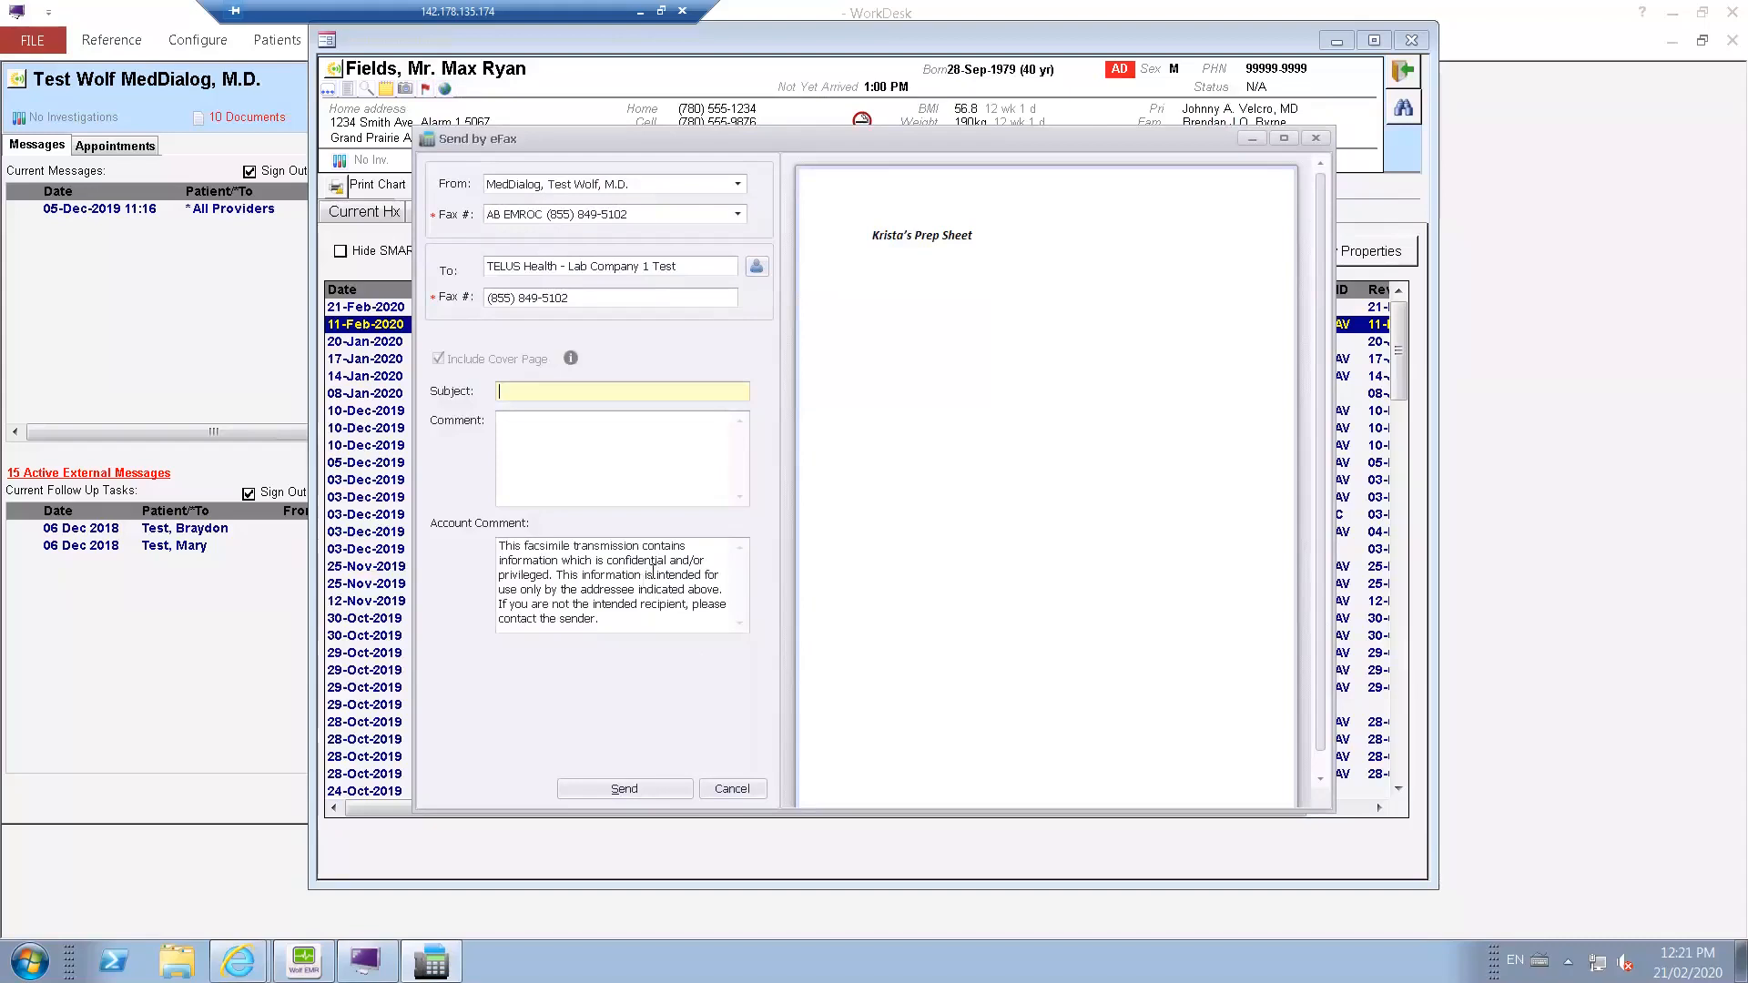
{"action": "left_click_drag", "start_coordinate": [601, 620], "coordinate": [494, 537]}
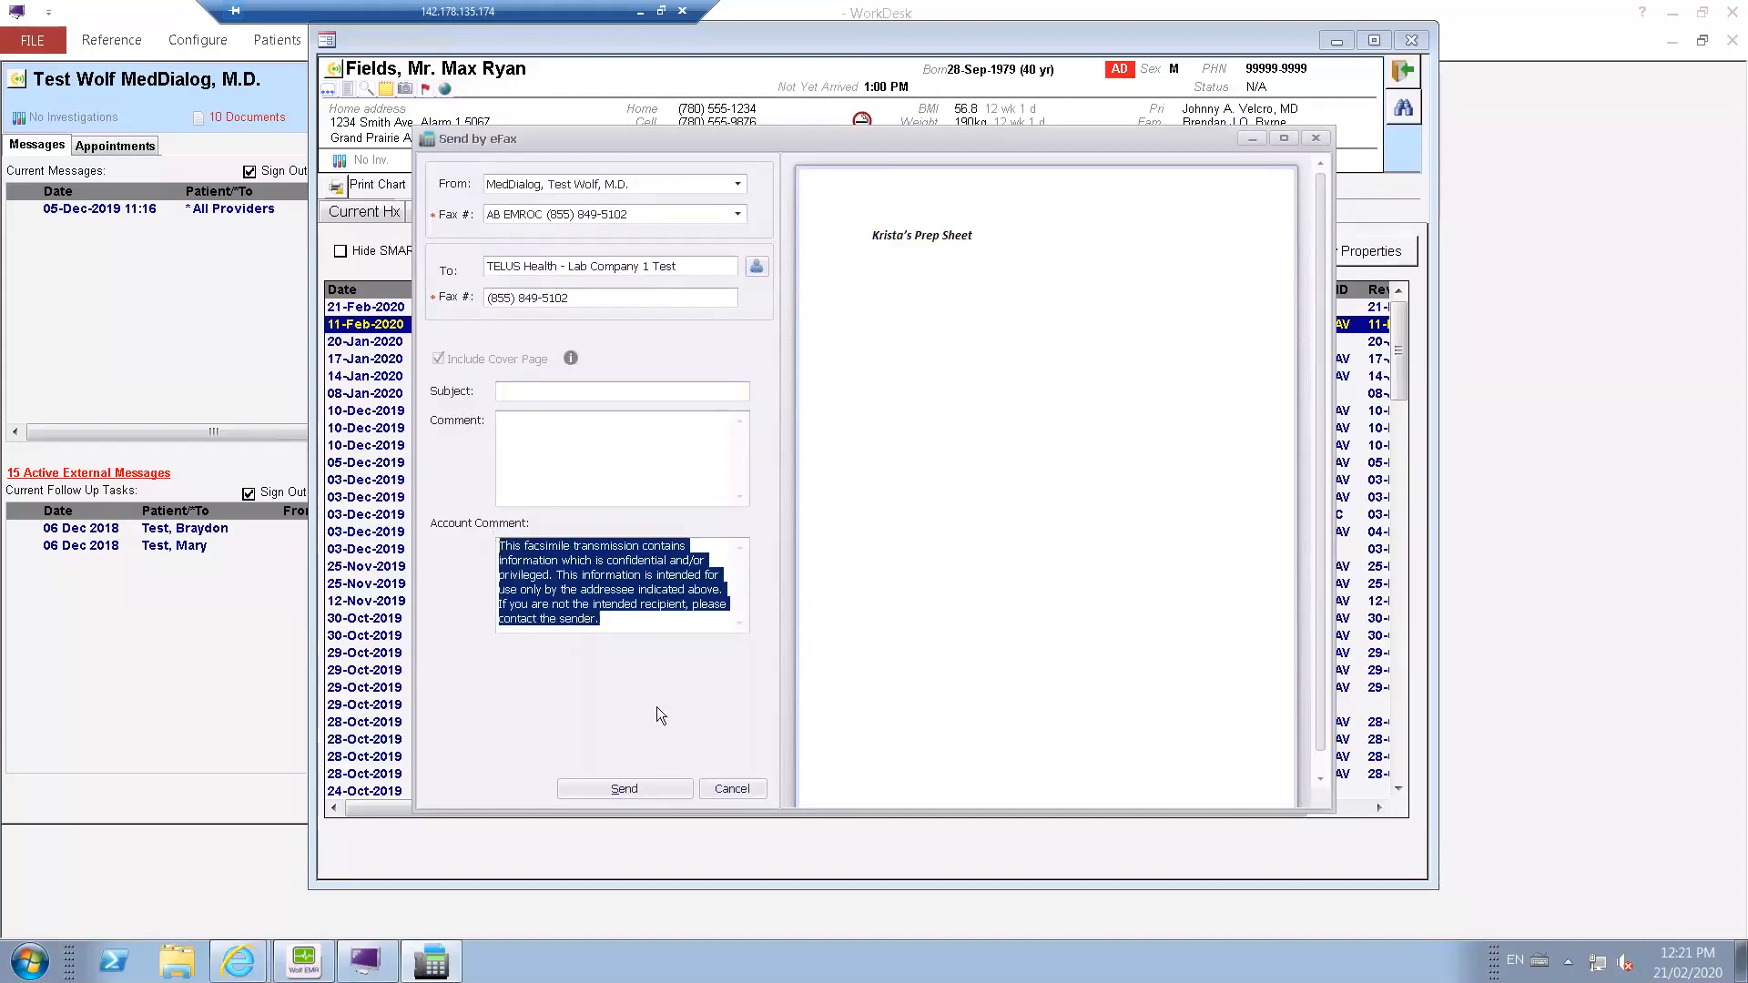
{"action": "left_click", "coordinate": [741, 788]}
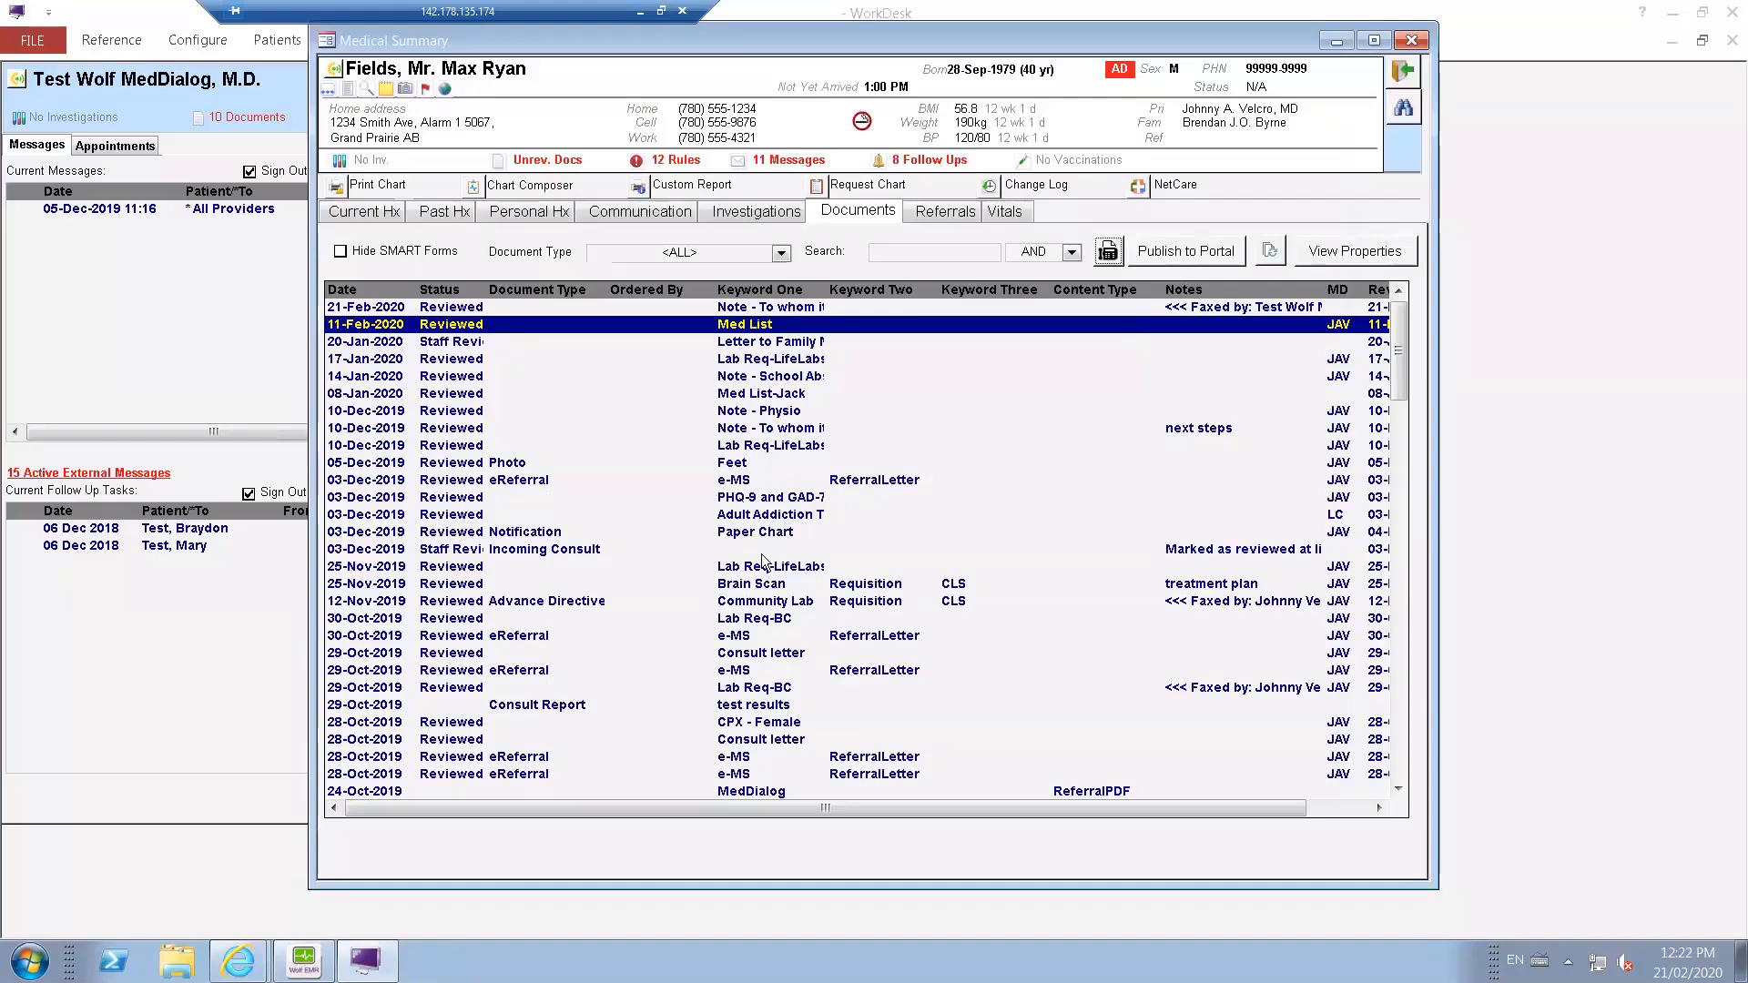
Open the patient's chart in Chart Composer and exclude every Medical Information section, keeping only Client Information.
{"action": "left_click", "coordinate": [755, 429]}
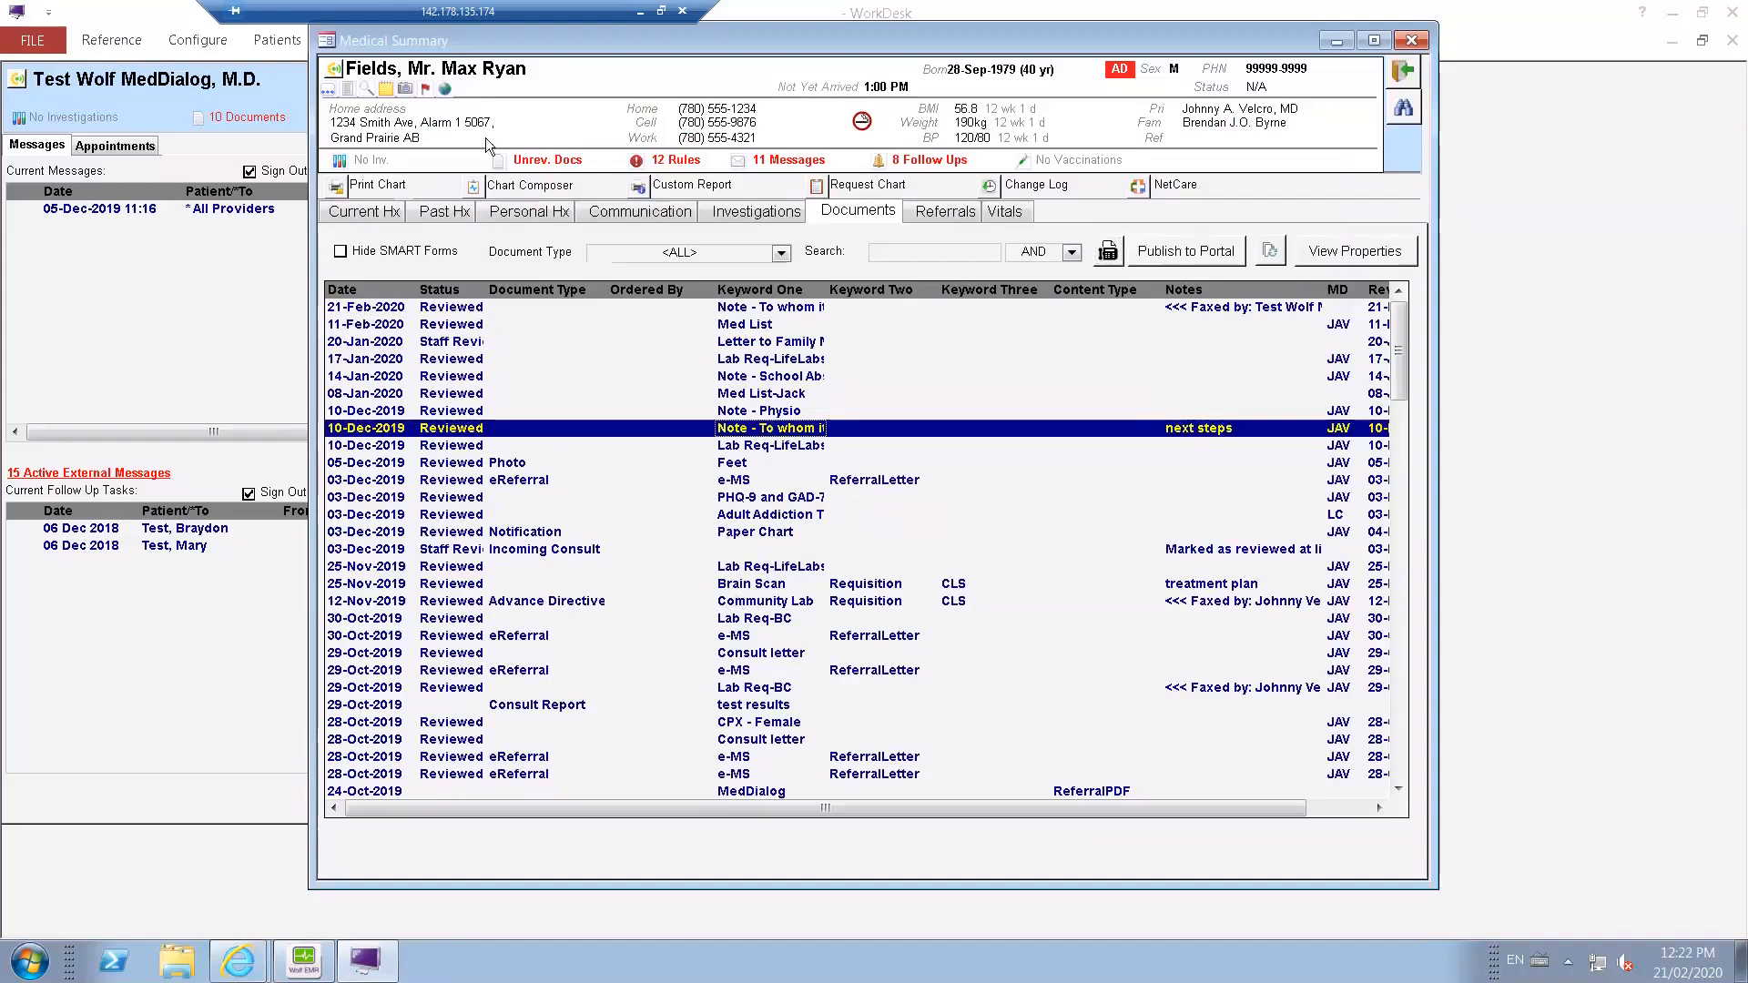
{"action": "left_click", "coordinate": [474, 189]}
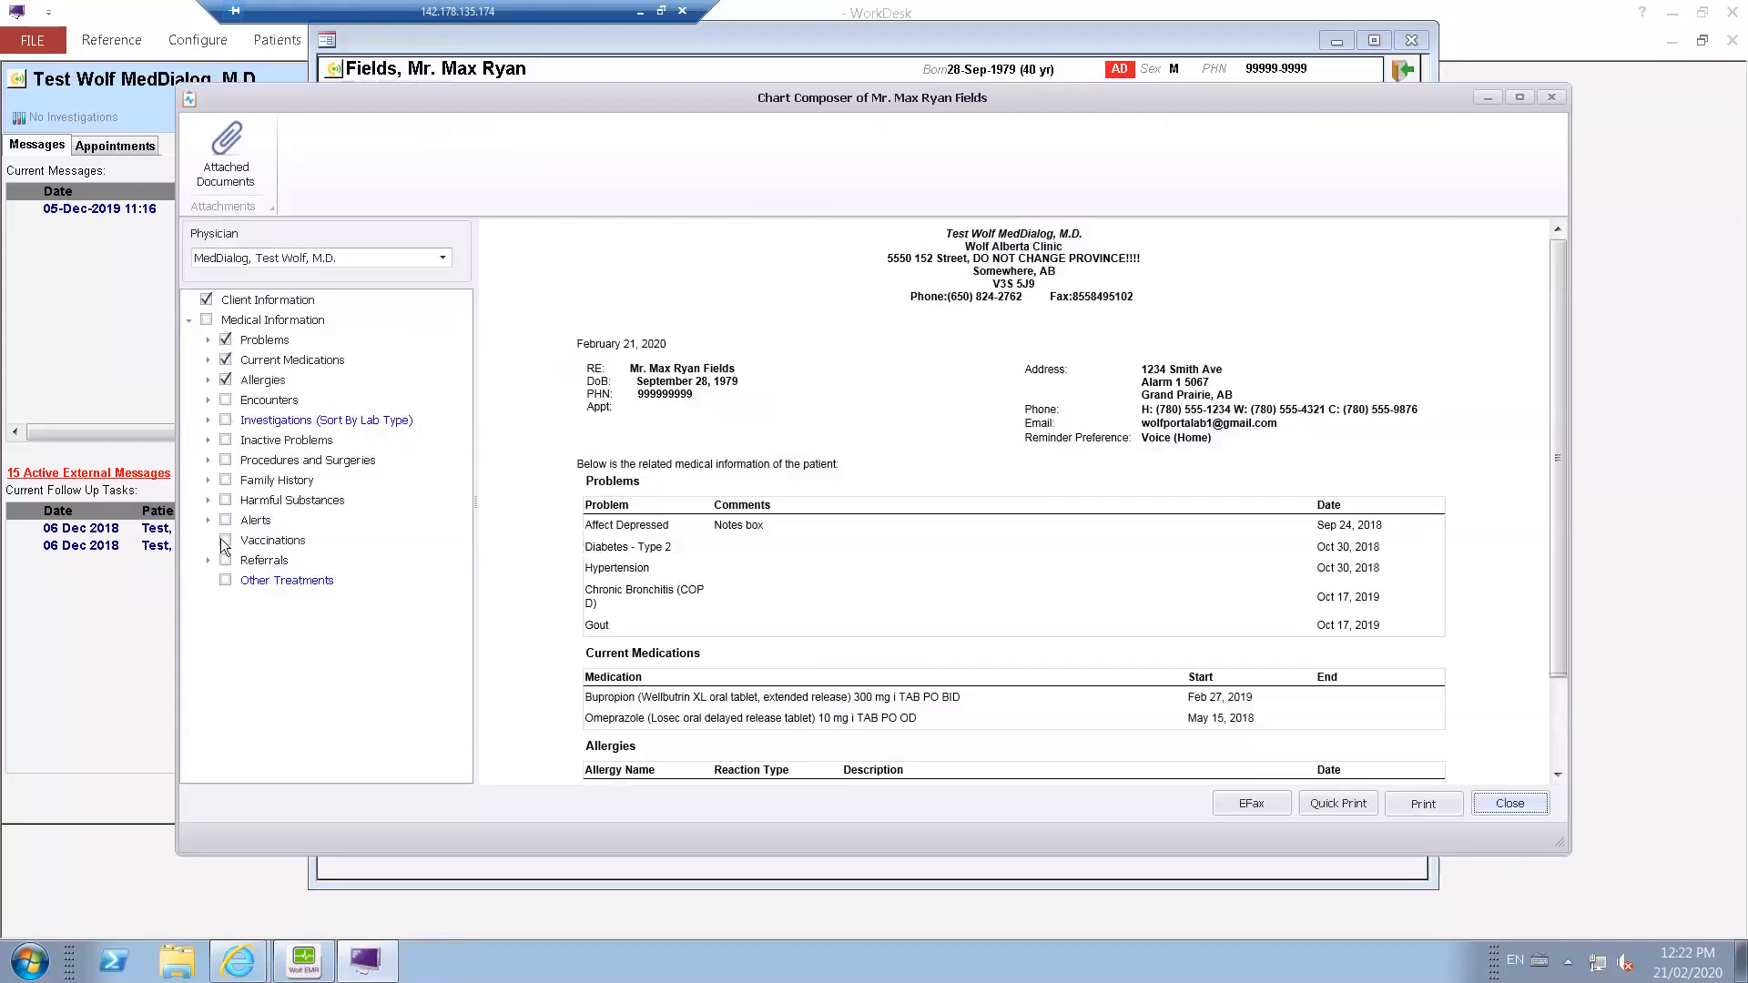
{"action": "left_click", "coordinate": [206, 320]}
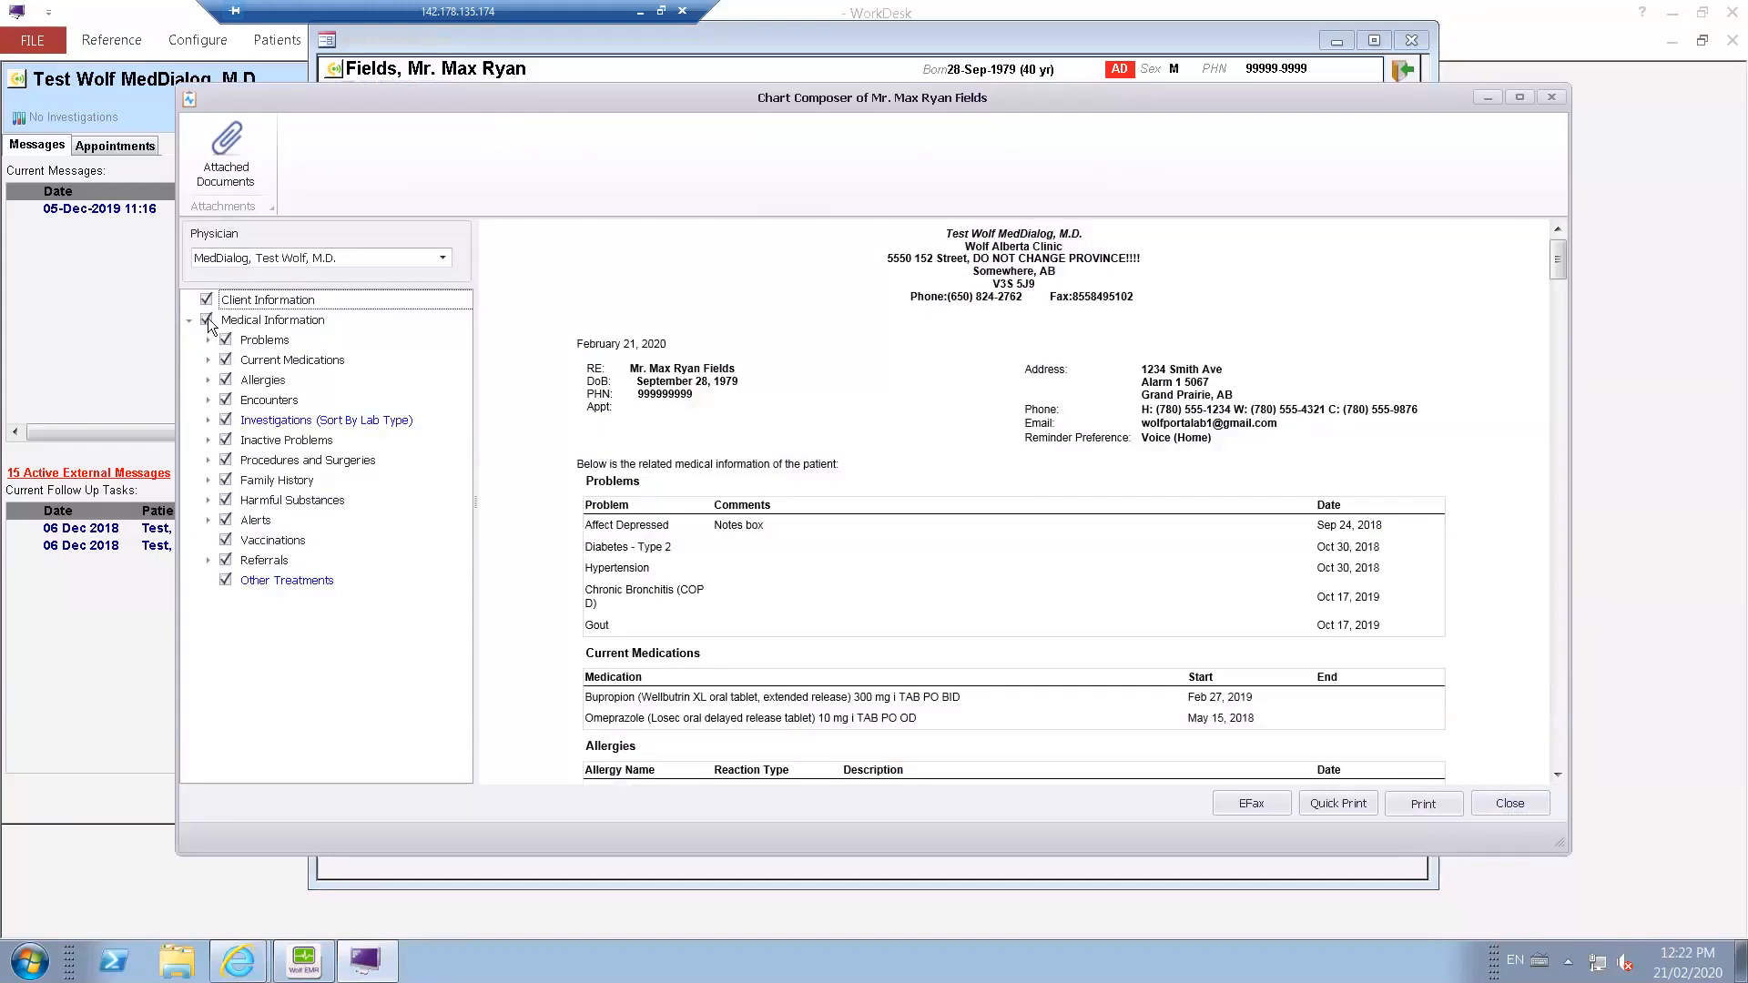
{"action": "left_click", "coordinate": [206, 320]}
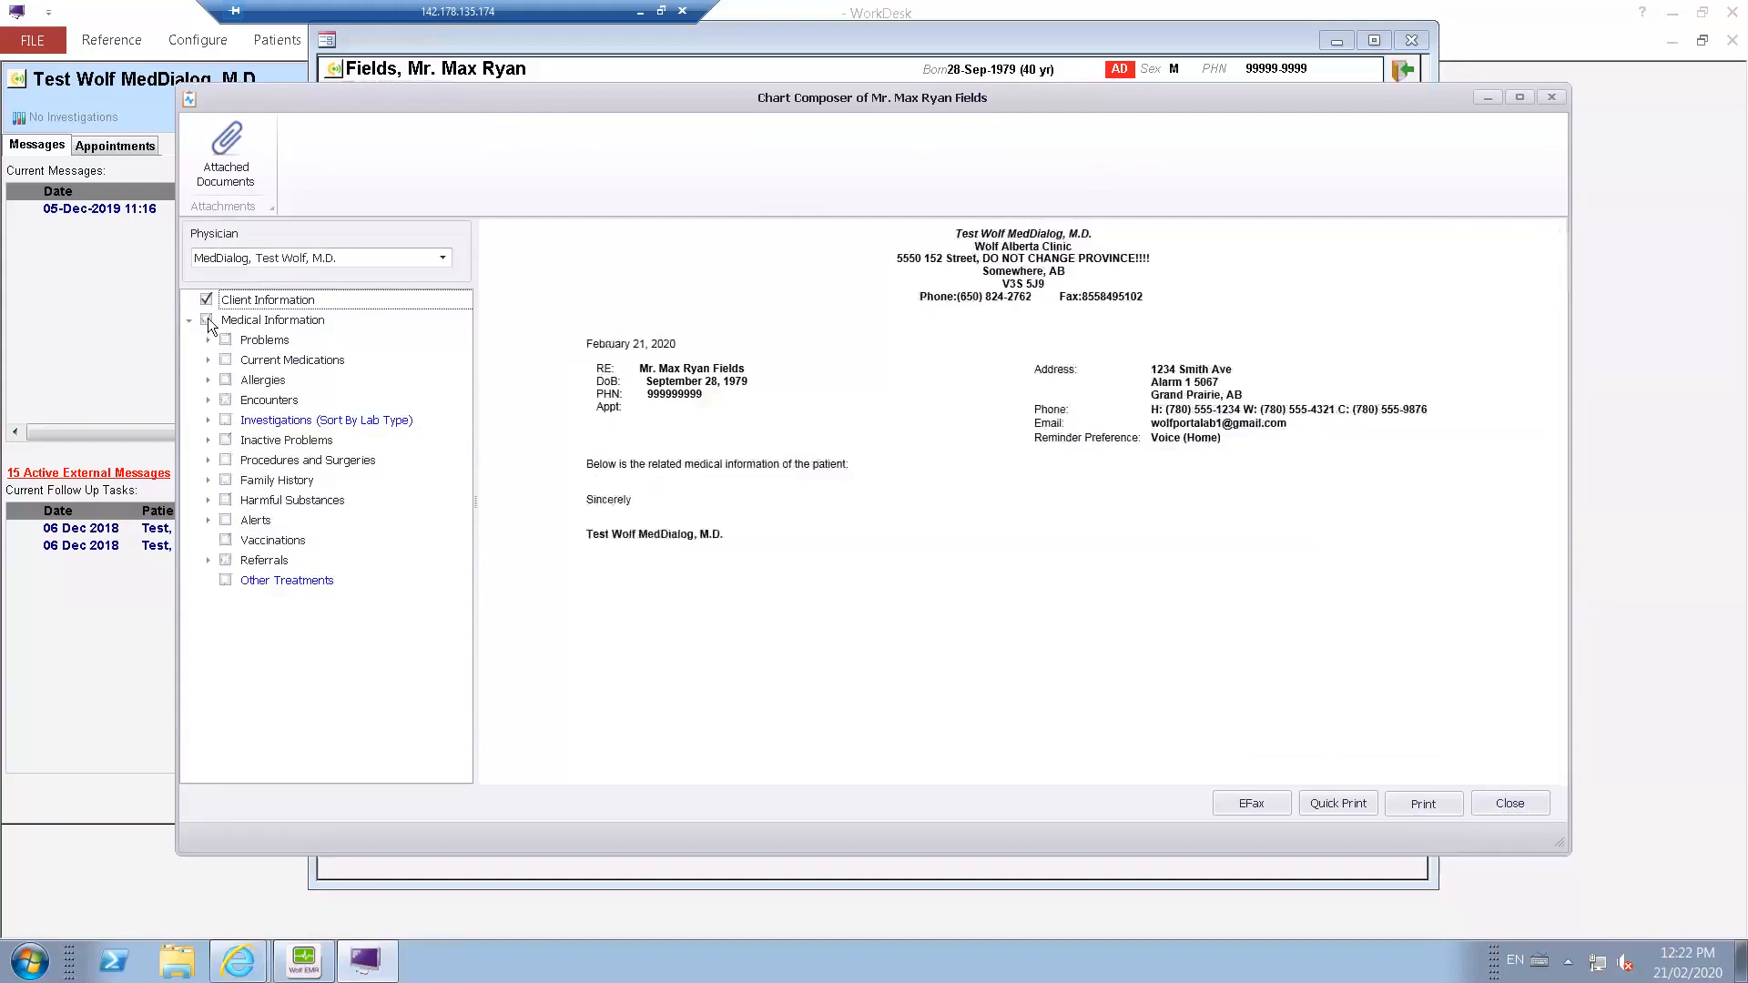
Attach the 21-Feb-2020 note, 11-Feb-2020 Med List and 10-Dec-2019 "next steps" note to the composed chart, and close Chart Composer.
{"action": "left_click", "coordinate": [248, 166]}
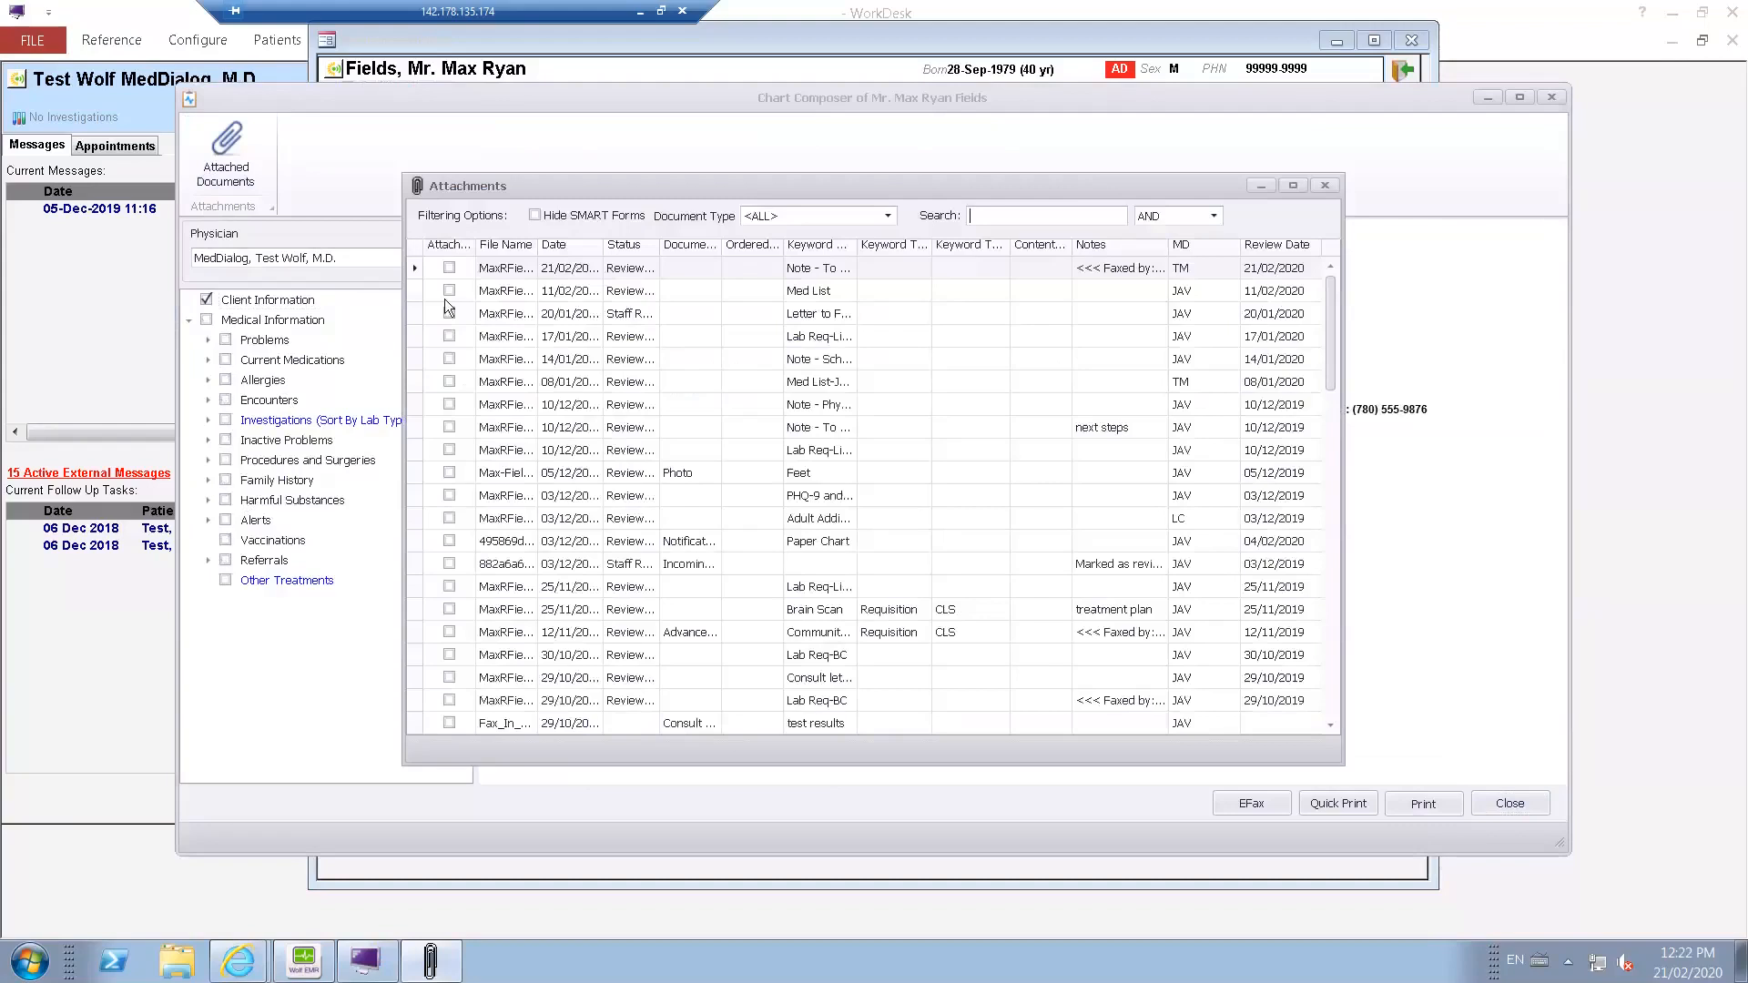
{"action": "left_click", "coordinate": [451, 288]}
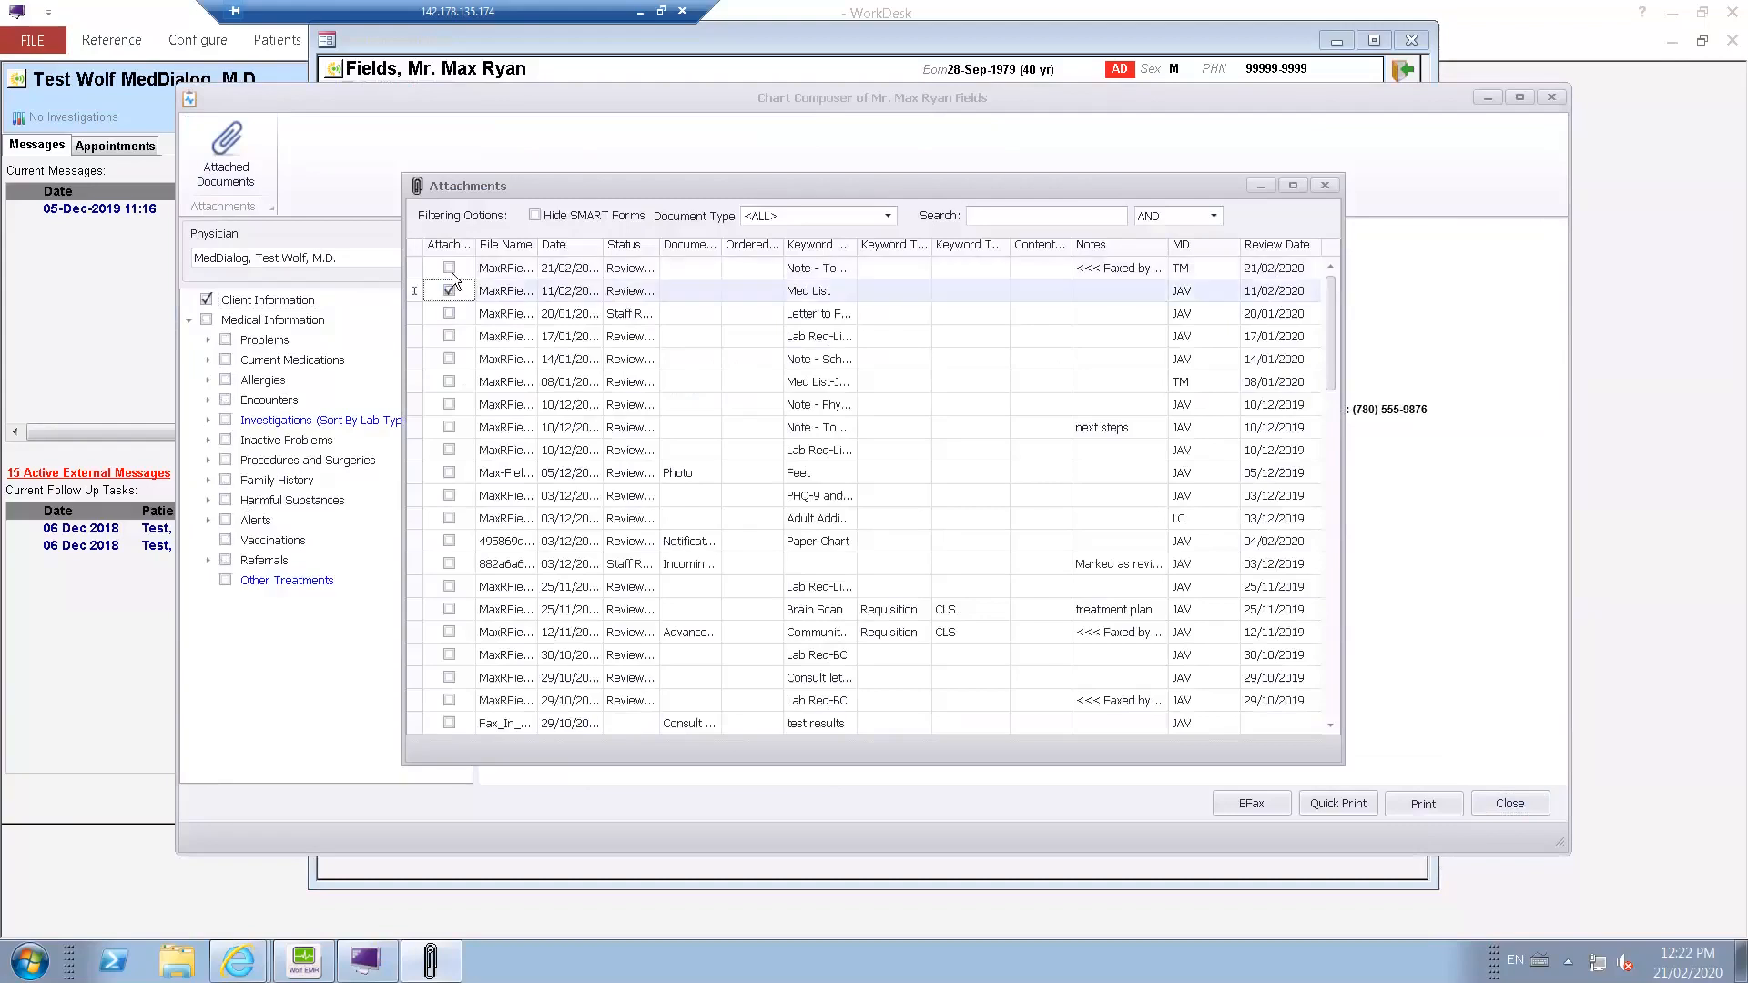
{"action": "left_click", "coordinate": [450, 268]}
{"action": "left_click", "coordinate": [455, 429]}
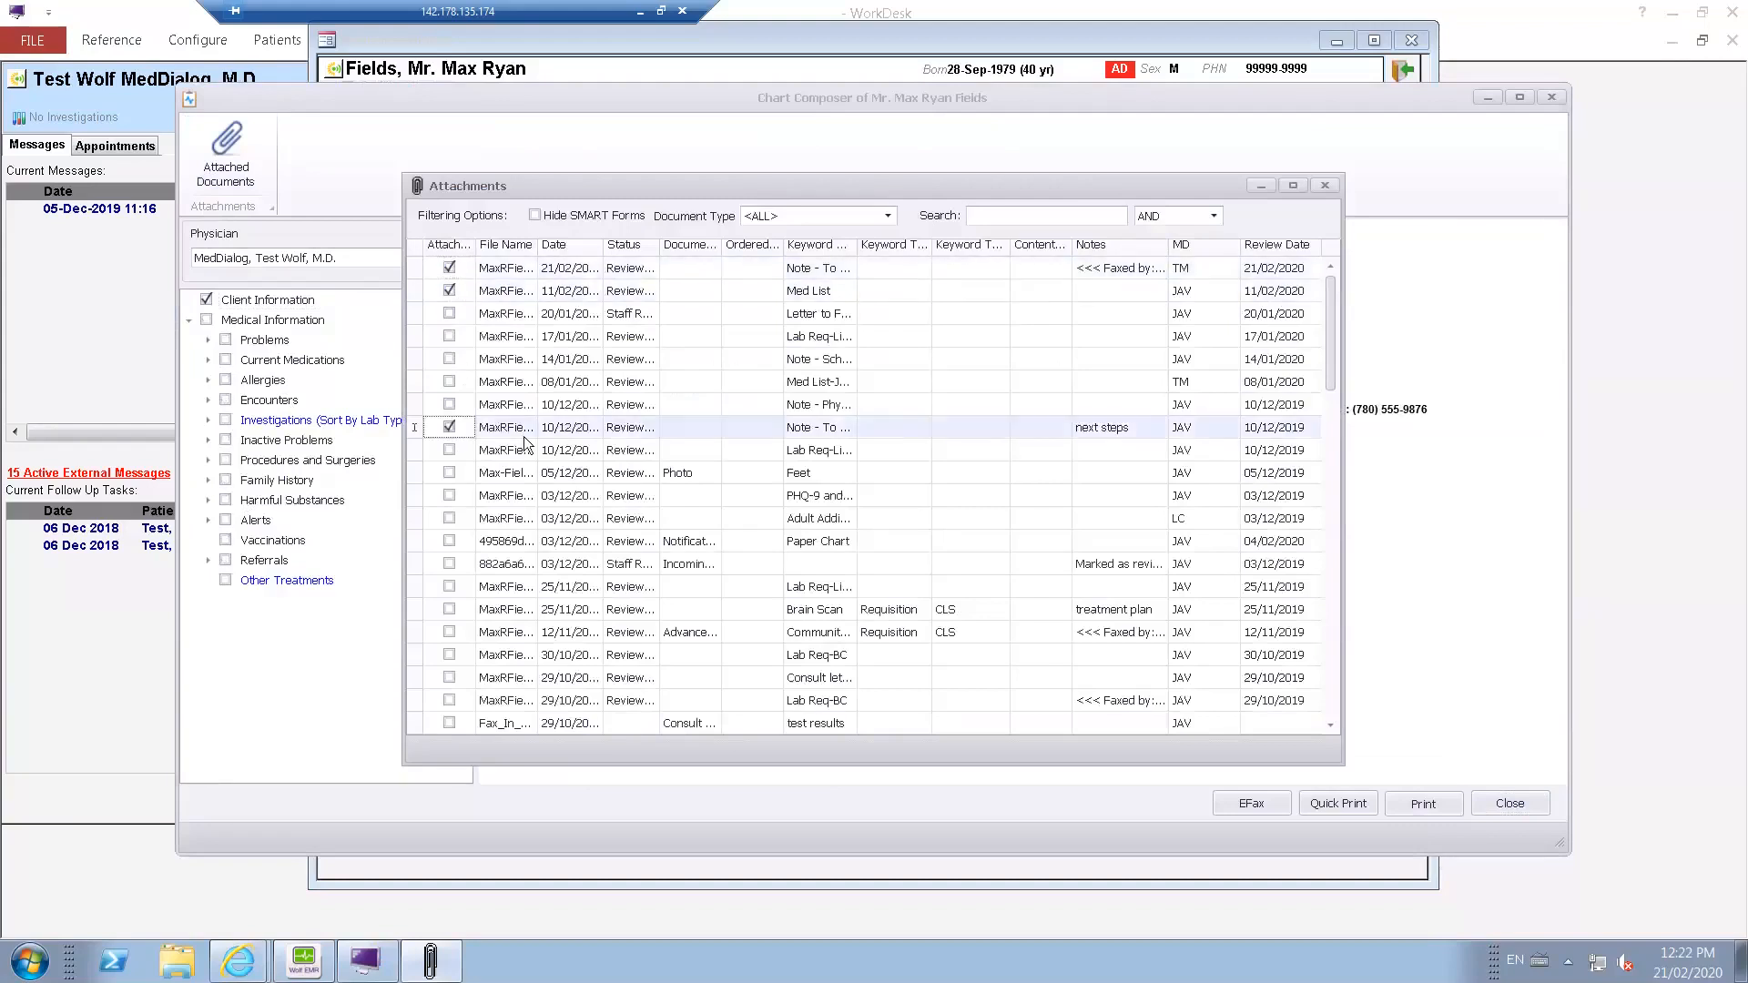
{"action": "left_click", "coordinate": [1325, 184]}
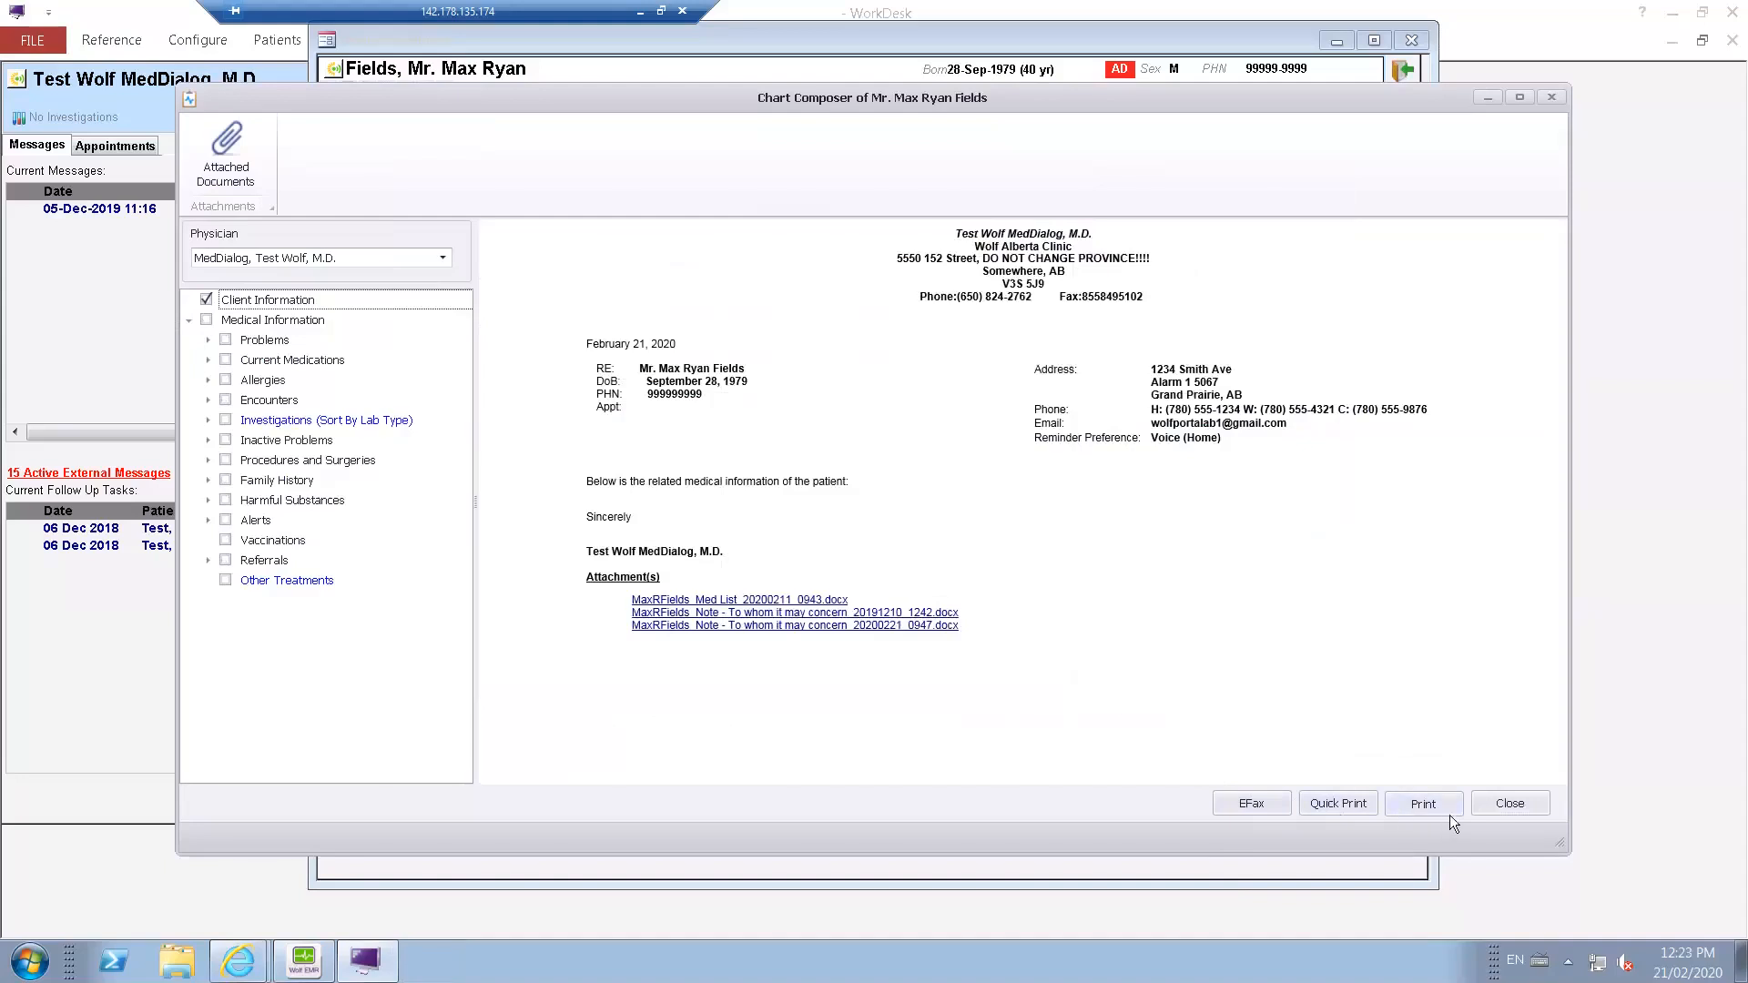
{"action": "left_click", "coordinate": [1528, 806]}
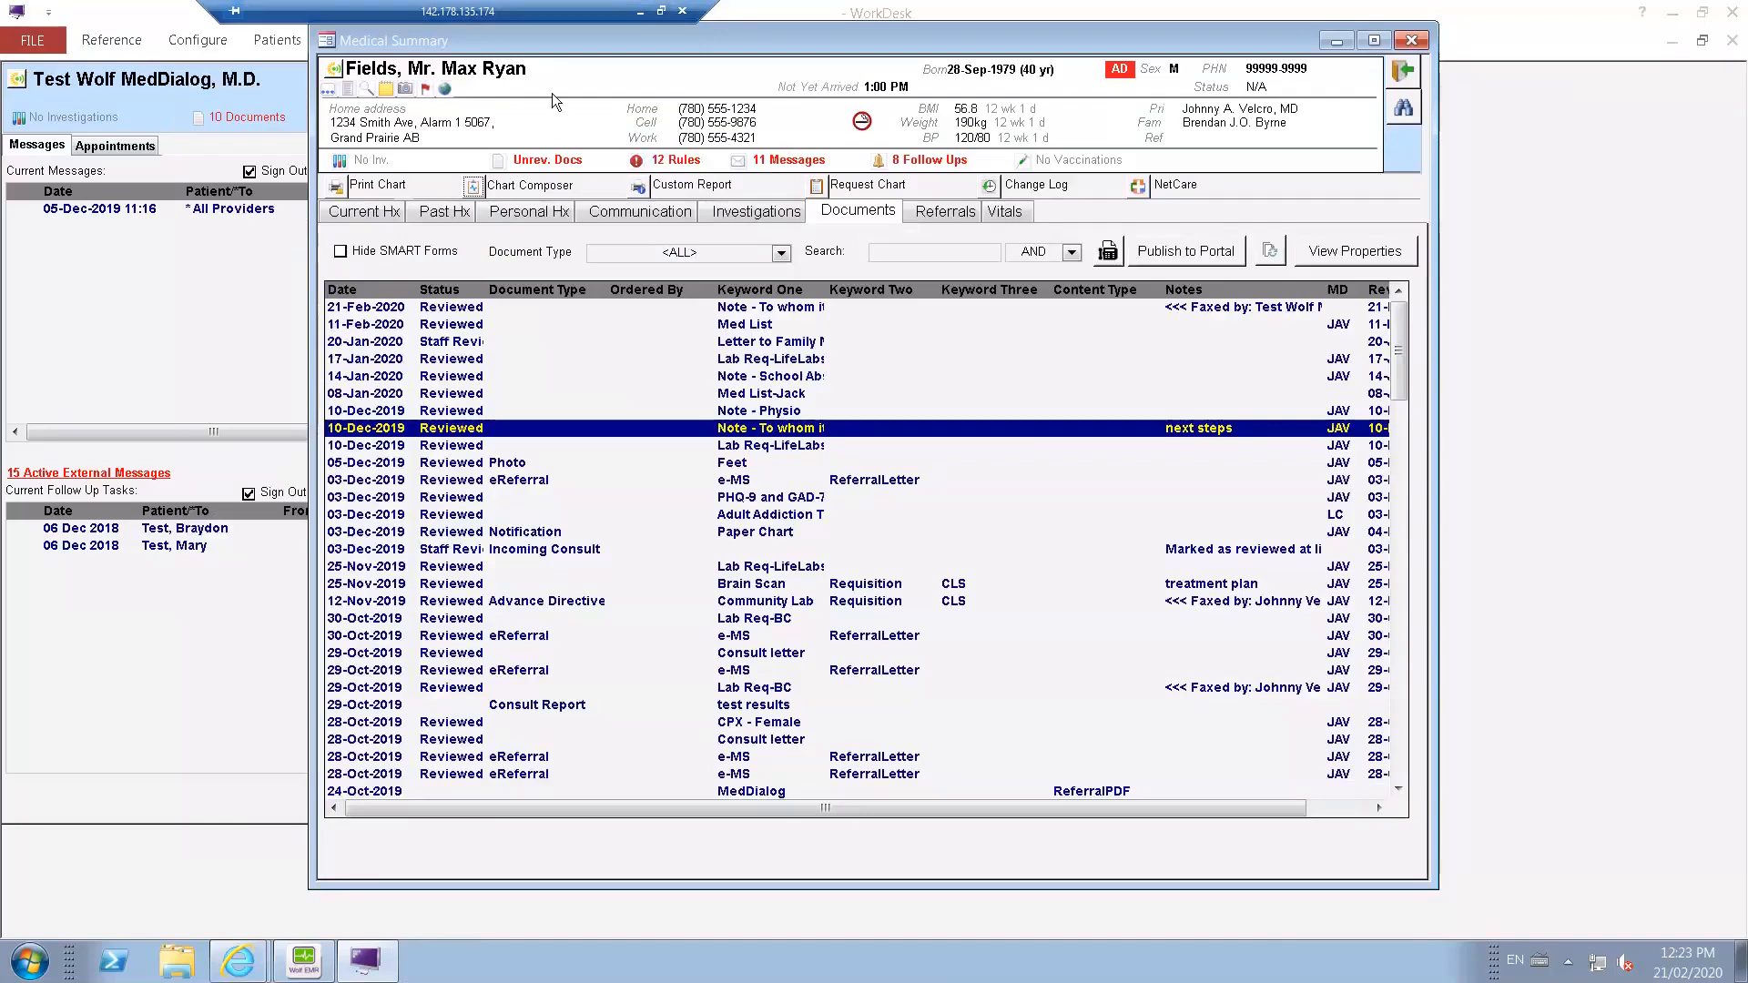
Create a new referral for the patient and set the TEST CLINIC doctor, found by searching the address book for "test", as primary recipient.
{"action": "right_click", "coordinate": [1045, 505]}
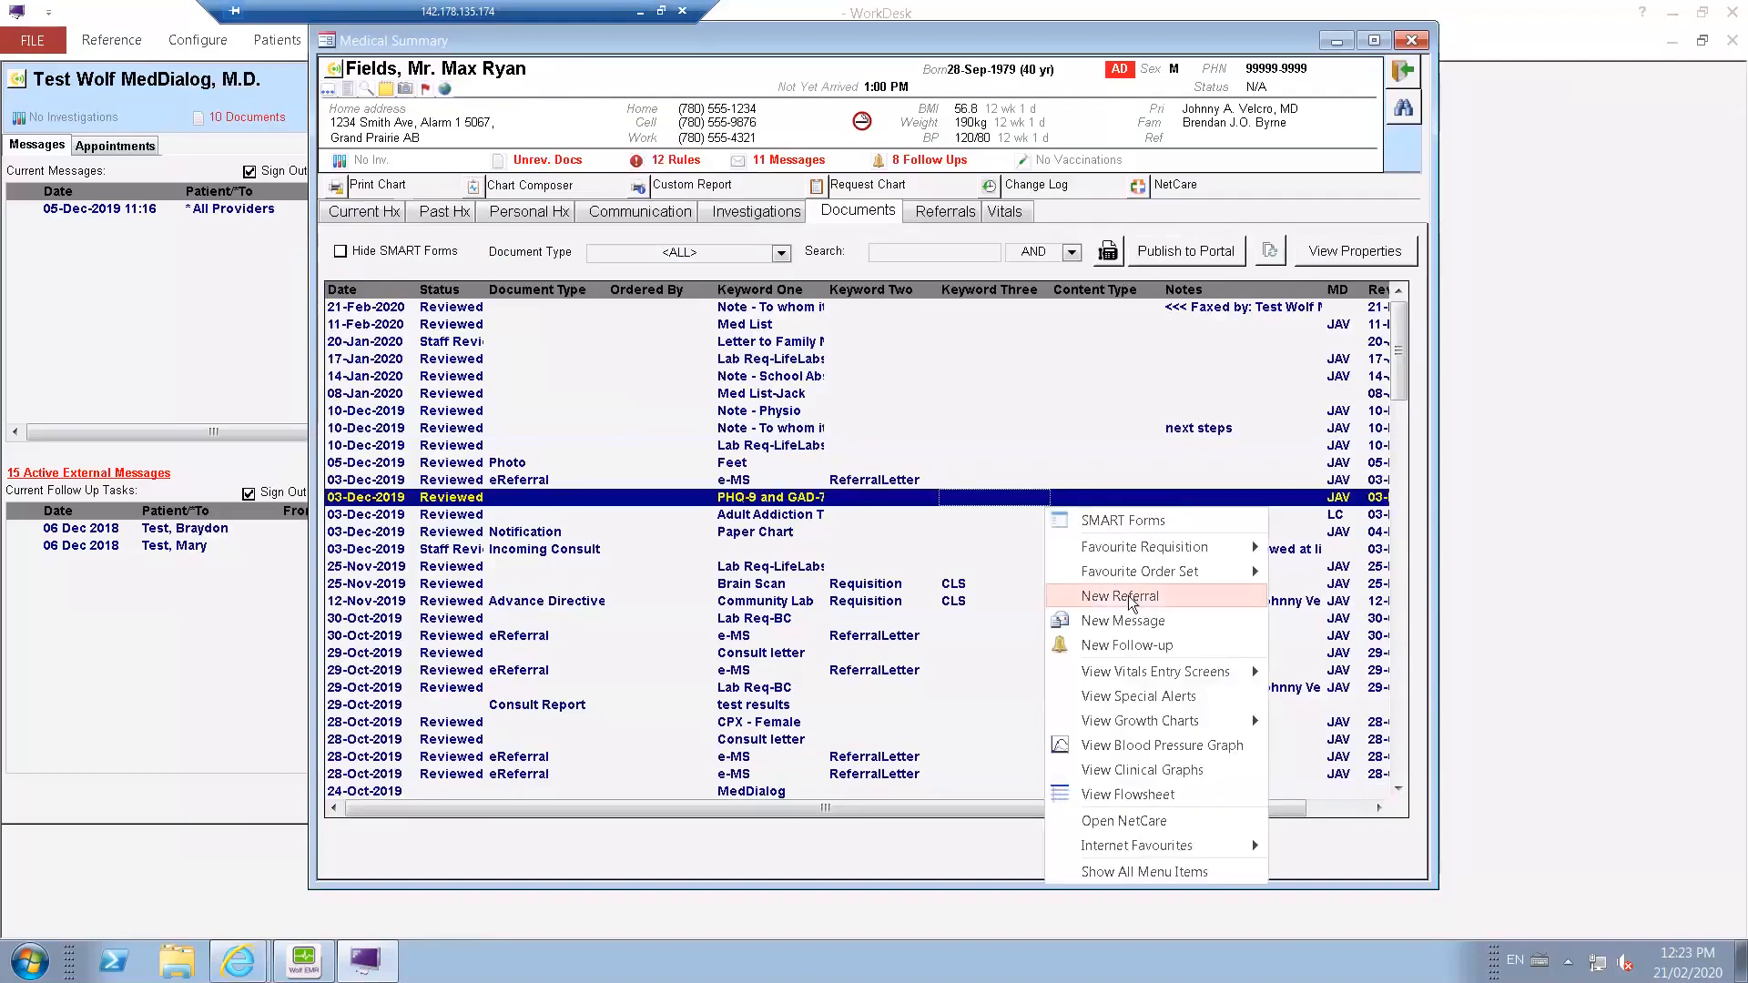
{"action": "left_click", "coordinate": [1129, 595]}
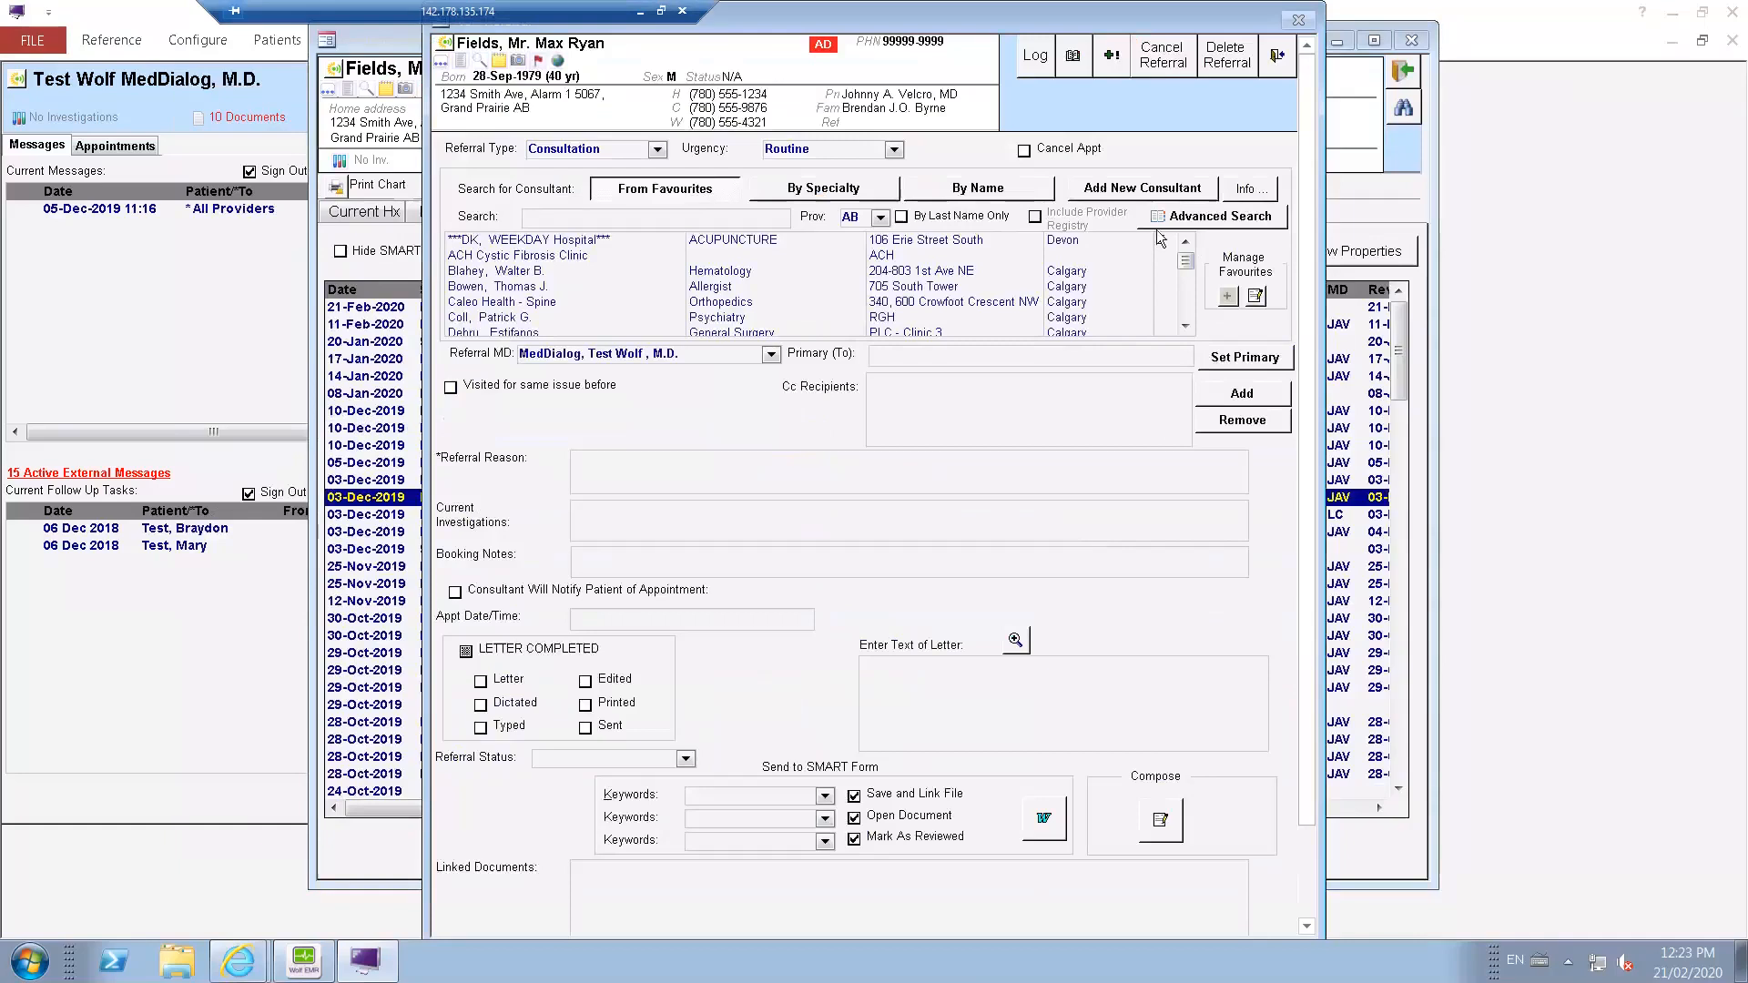
{"action": "left_click", "coordinate": [1218, 222]}
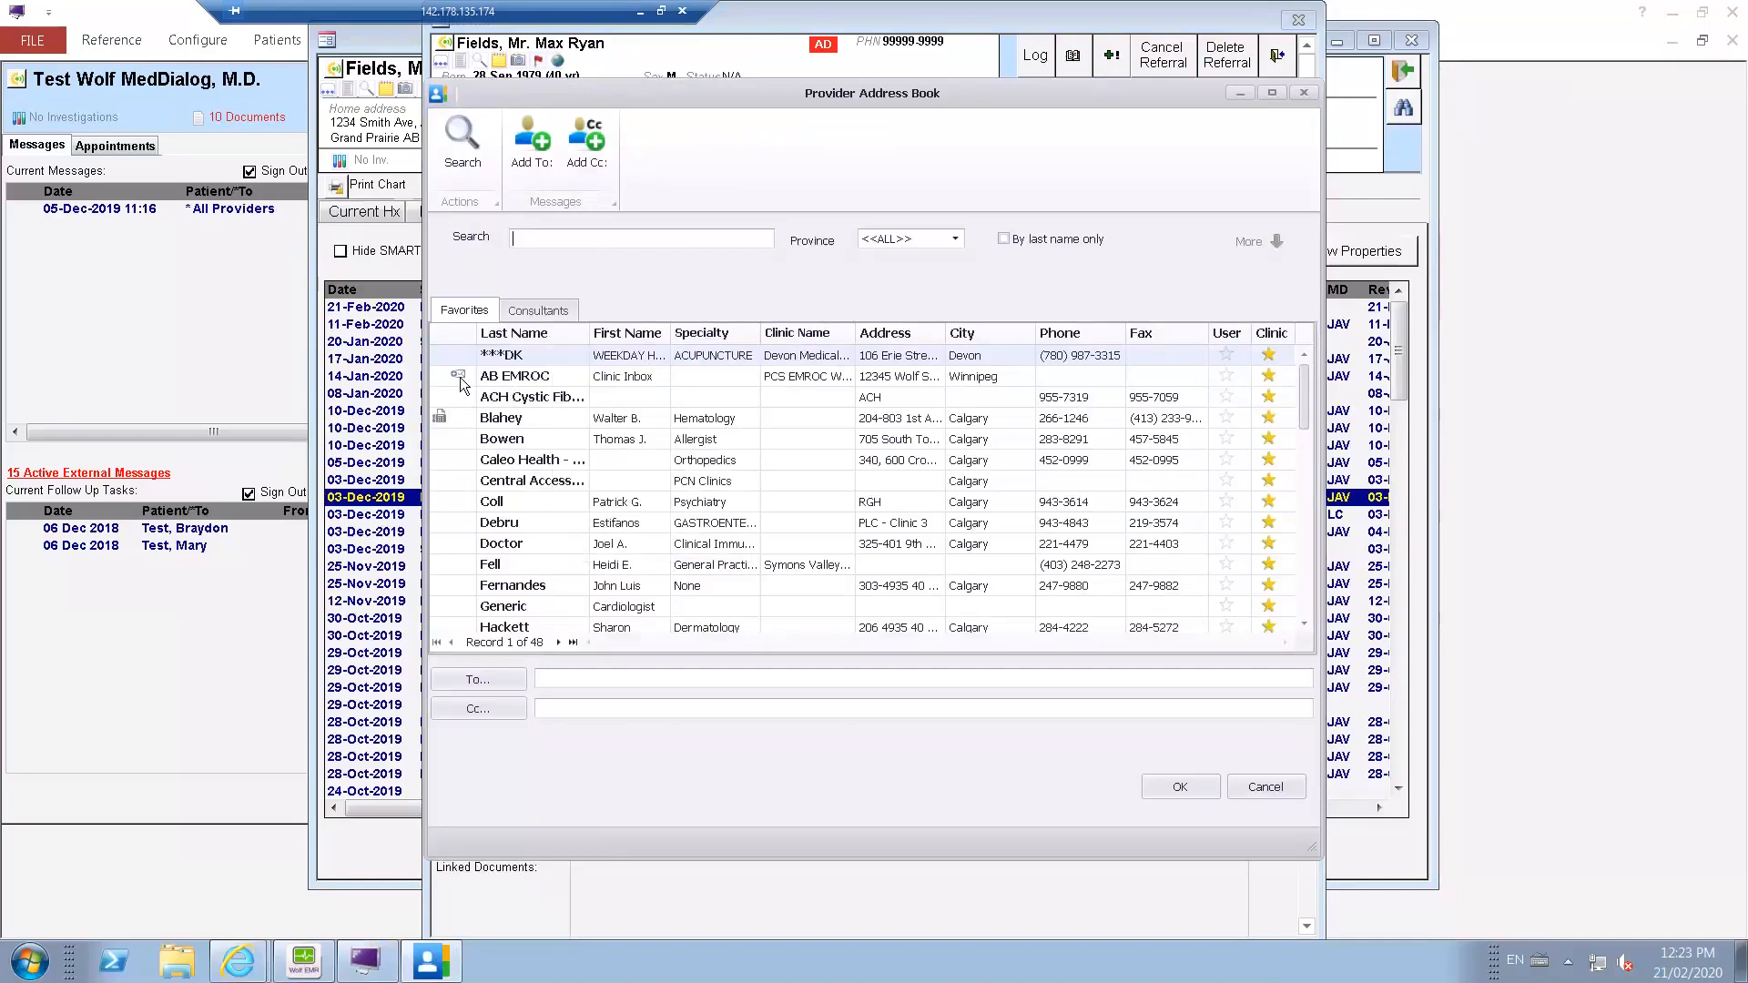
{"action": "mouse_move", "coordinate": [496, 379]}
{"action": "type", "text": "test"}
{"action": "key", "text": "Return"}
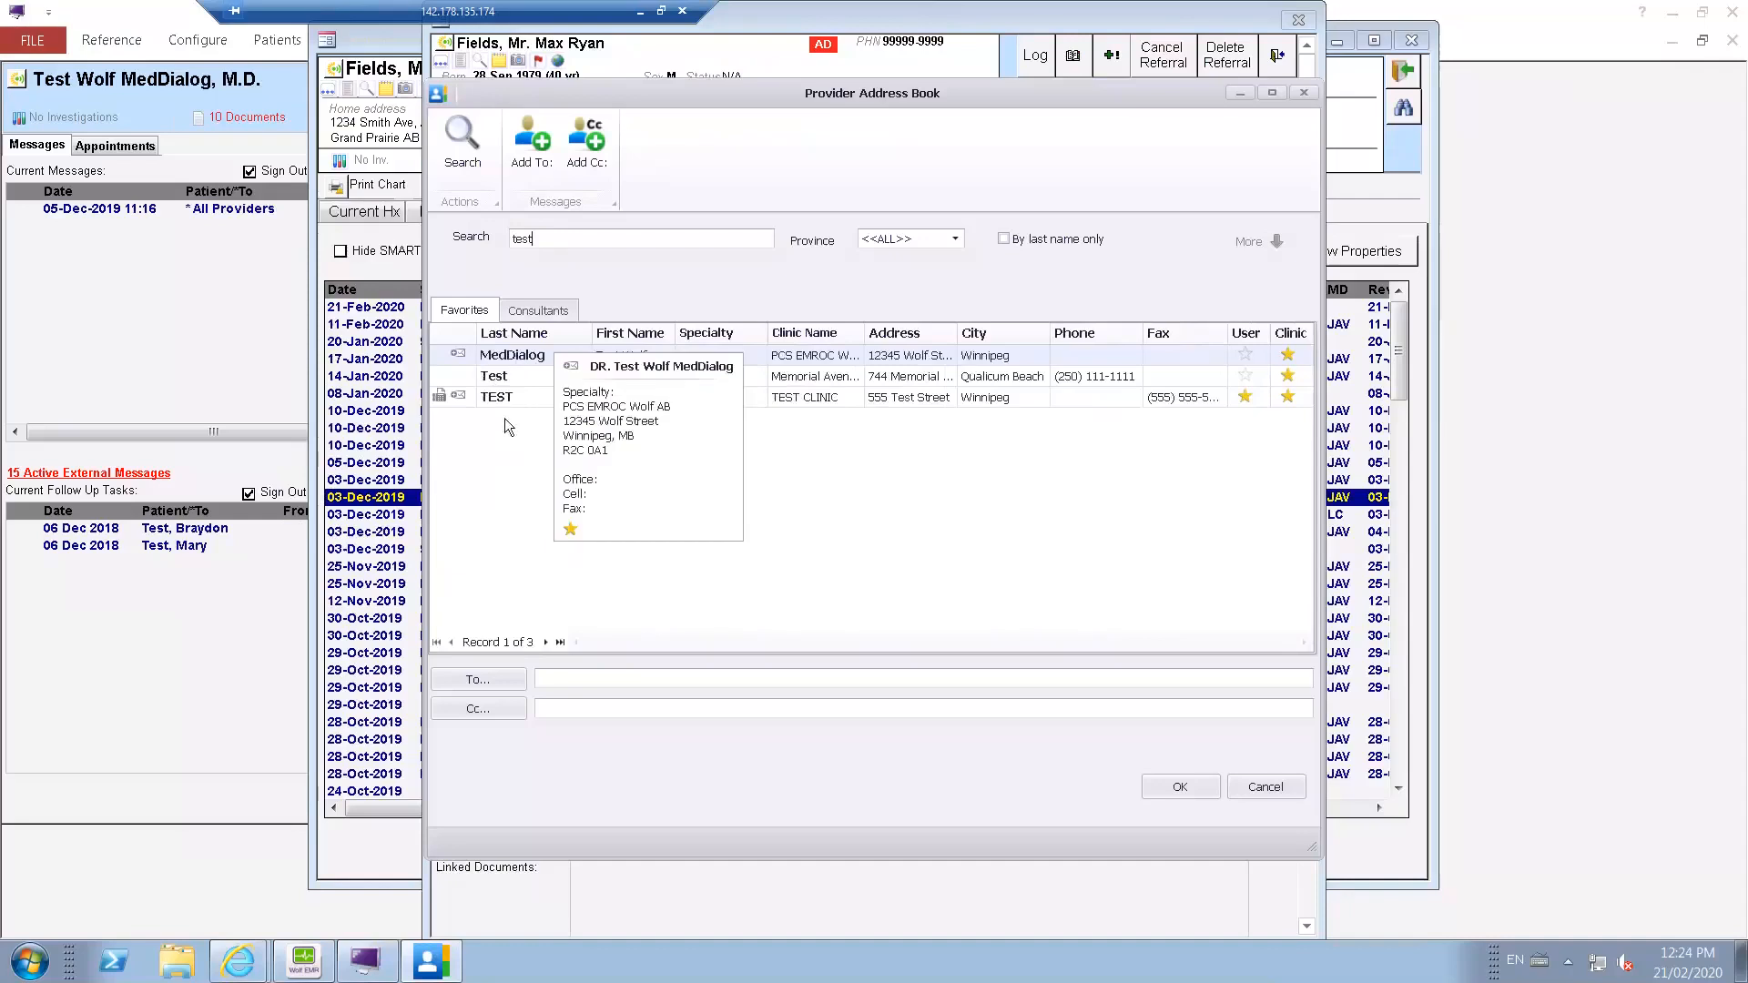
{"action": "left_click", "coordinate": [526, 395]}
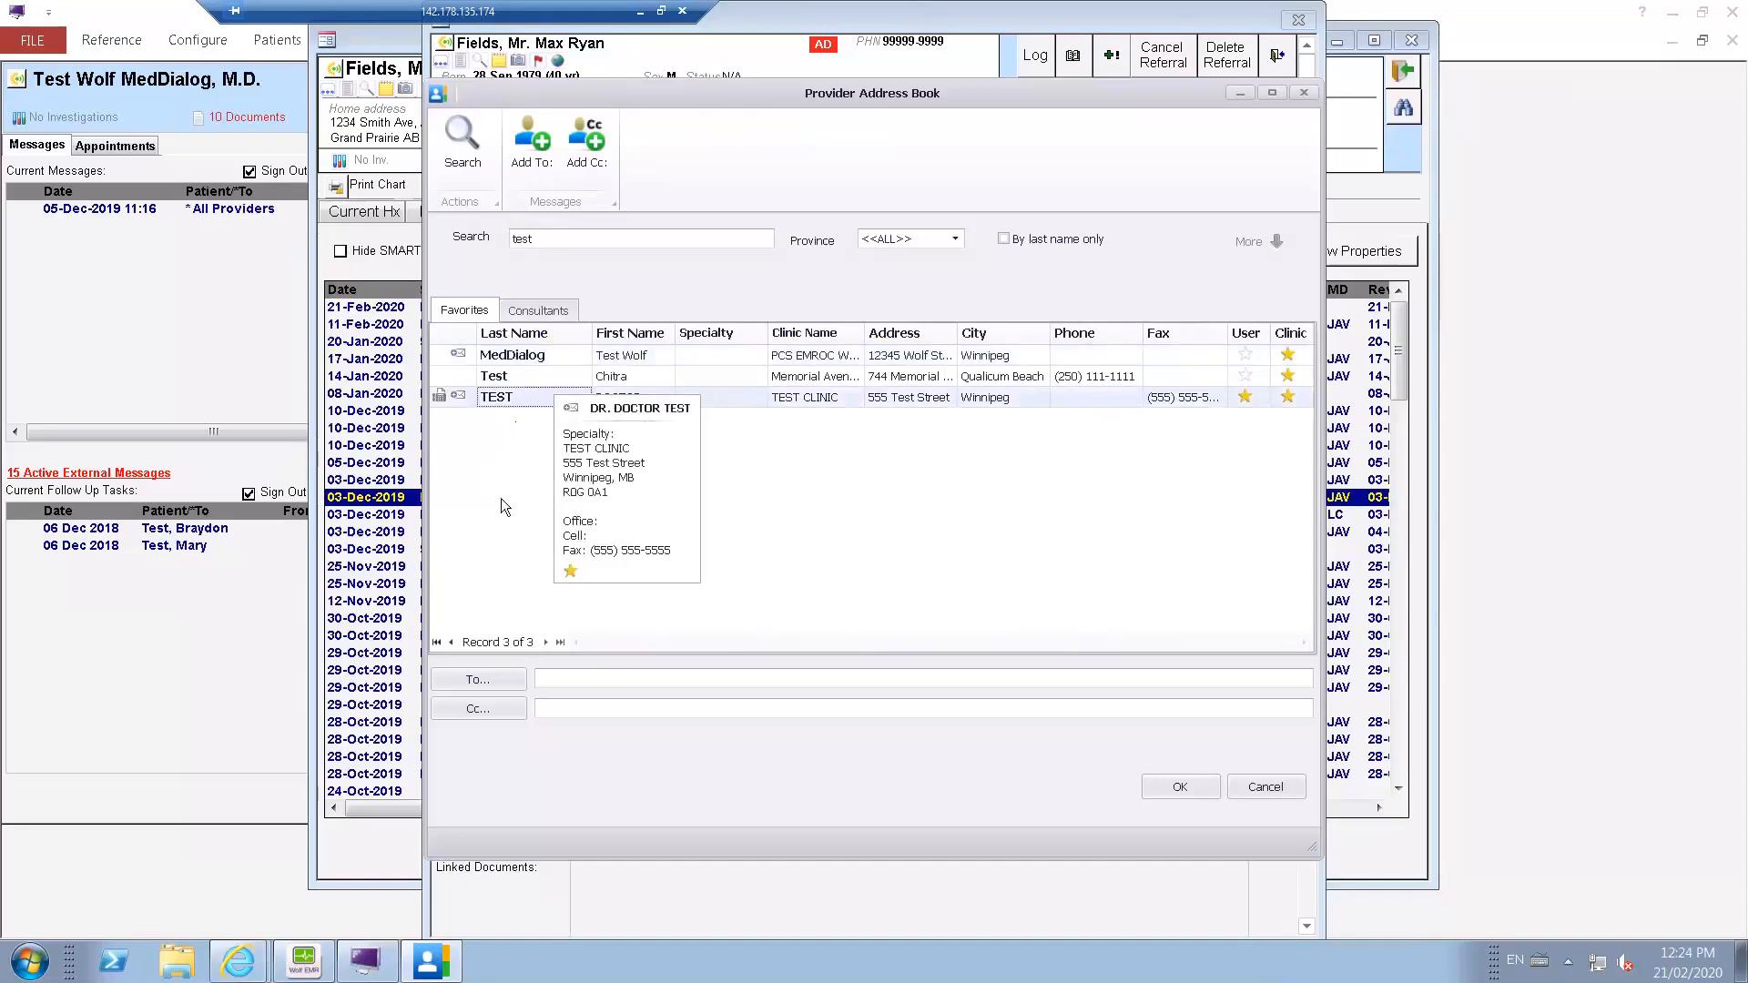
{"action": "double_click", "coordinate": [490, 401]}
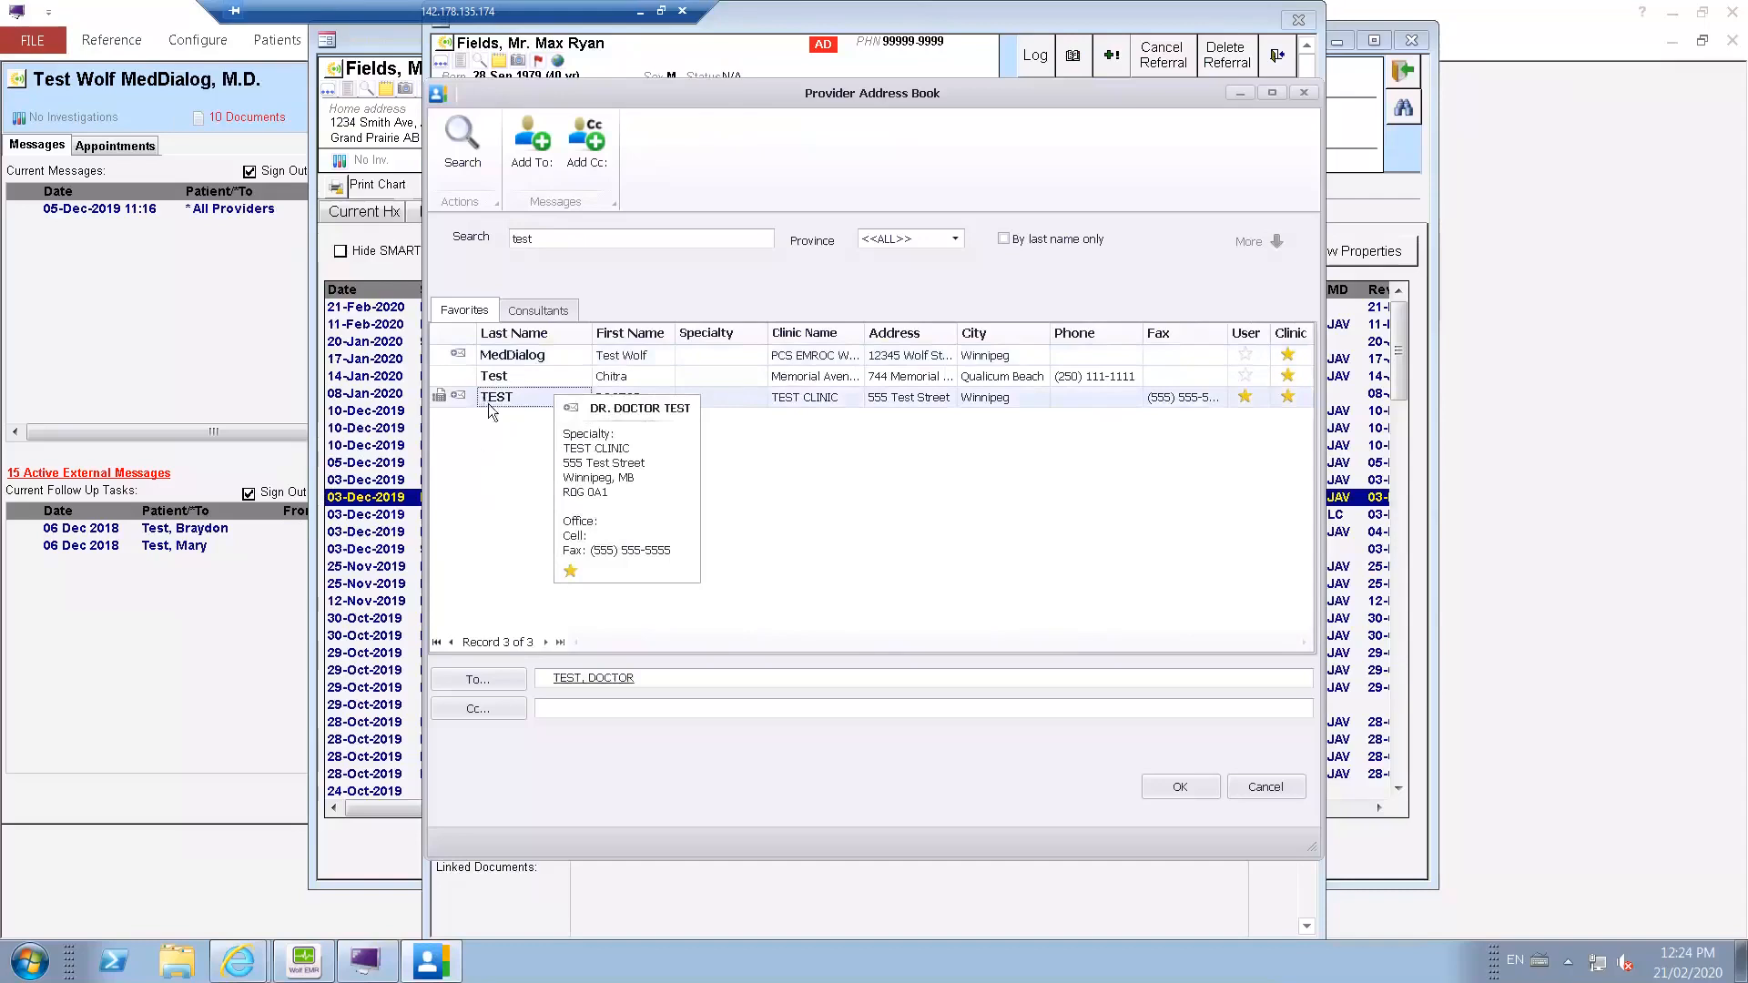
{"action": "left_click", "coordinate": [1184, 788]}
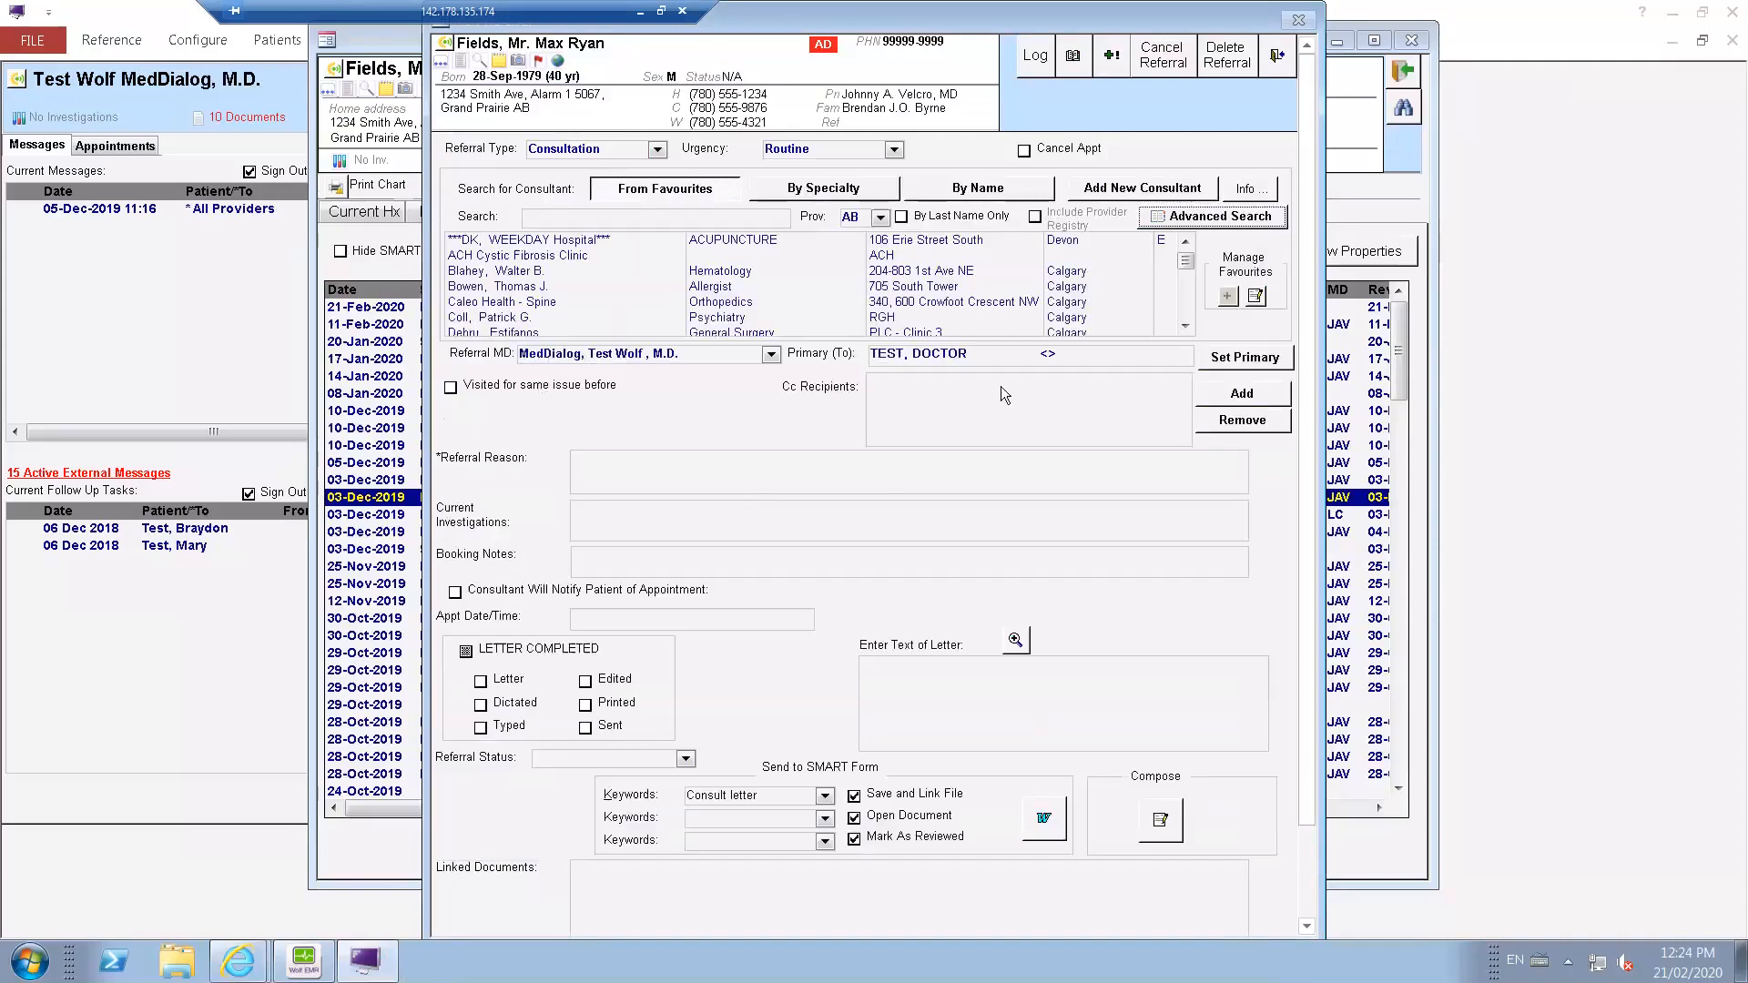
Enter the referral reason "testing" and letter text "fhdsjfdksahfdsajf;dsahfdskj", and open the referral letter in the Referral Letter Composer.
{"action": "left_click", "coordinate": [780, 463]}
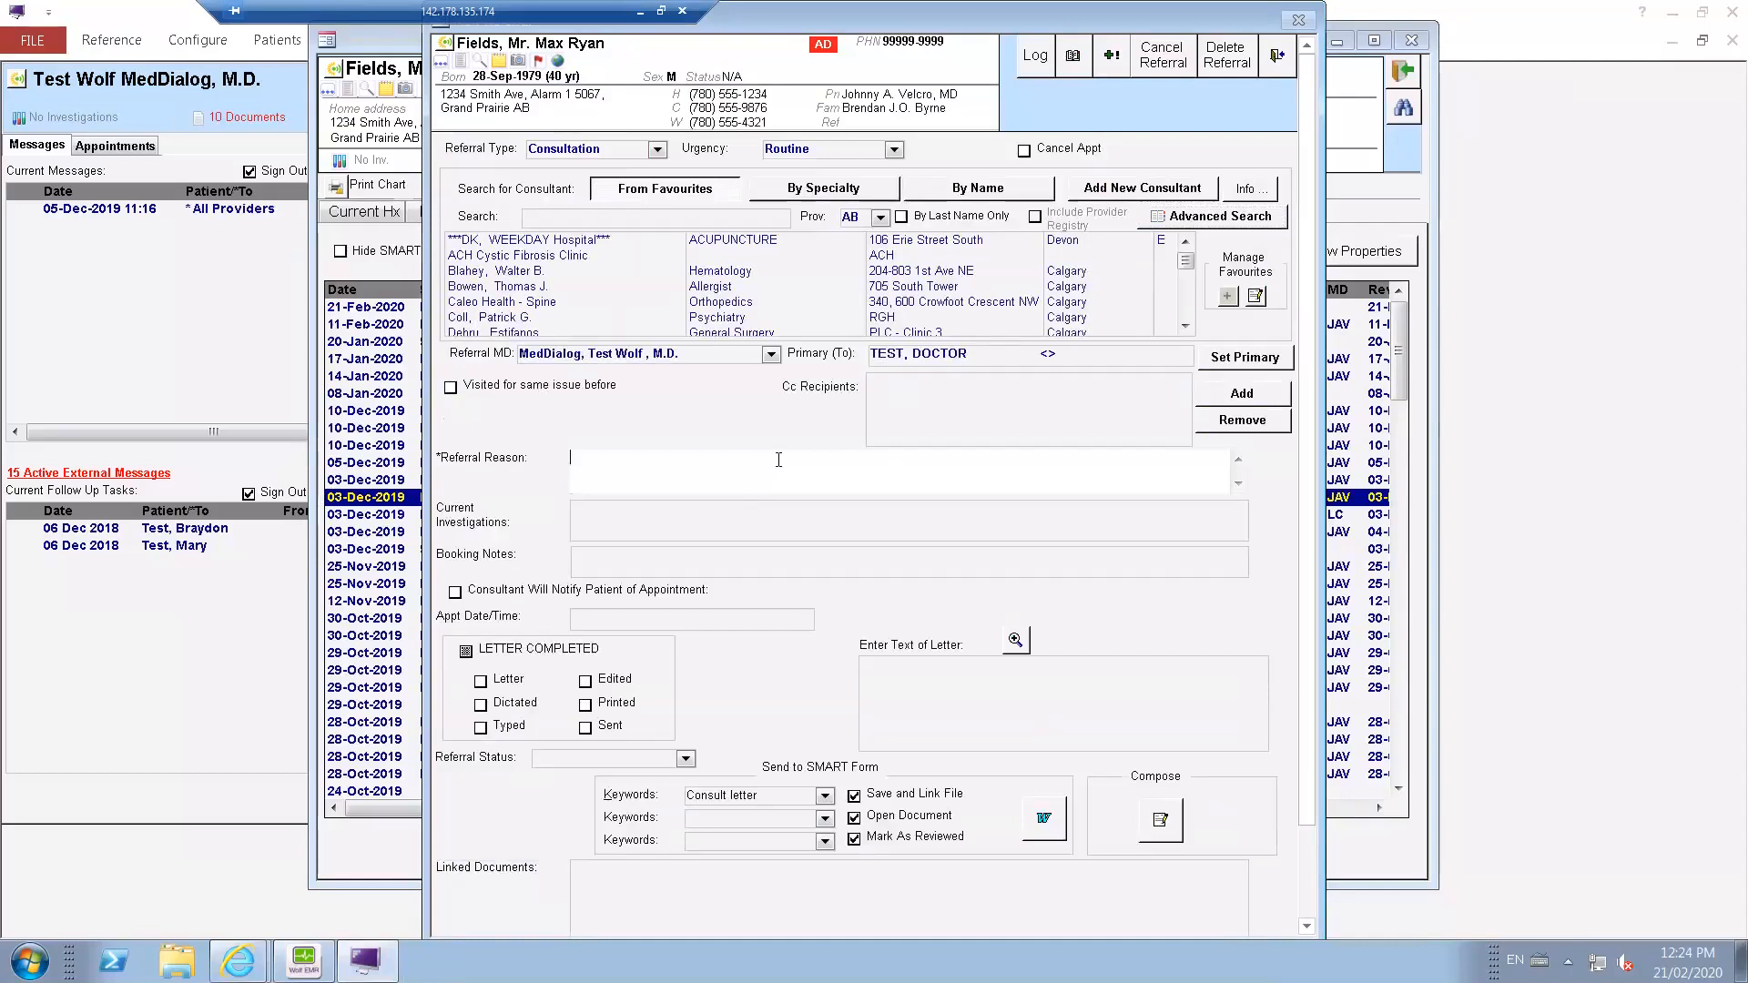
{"action": "type", "text": "testing"}
{"action": "left_click", "coordinate": [903, 686]}
{"action": "type", "text": "fhdsjfdksahfdsajf;dsahfdskj"}
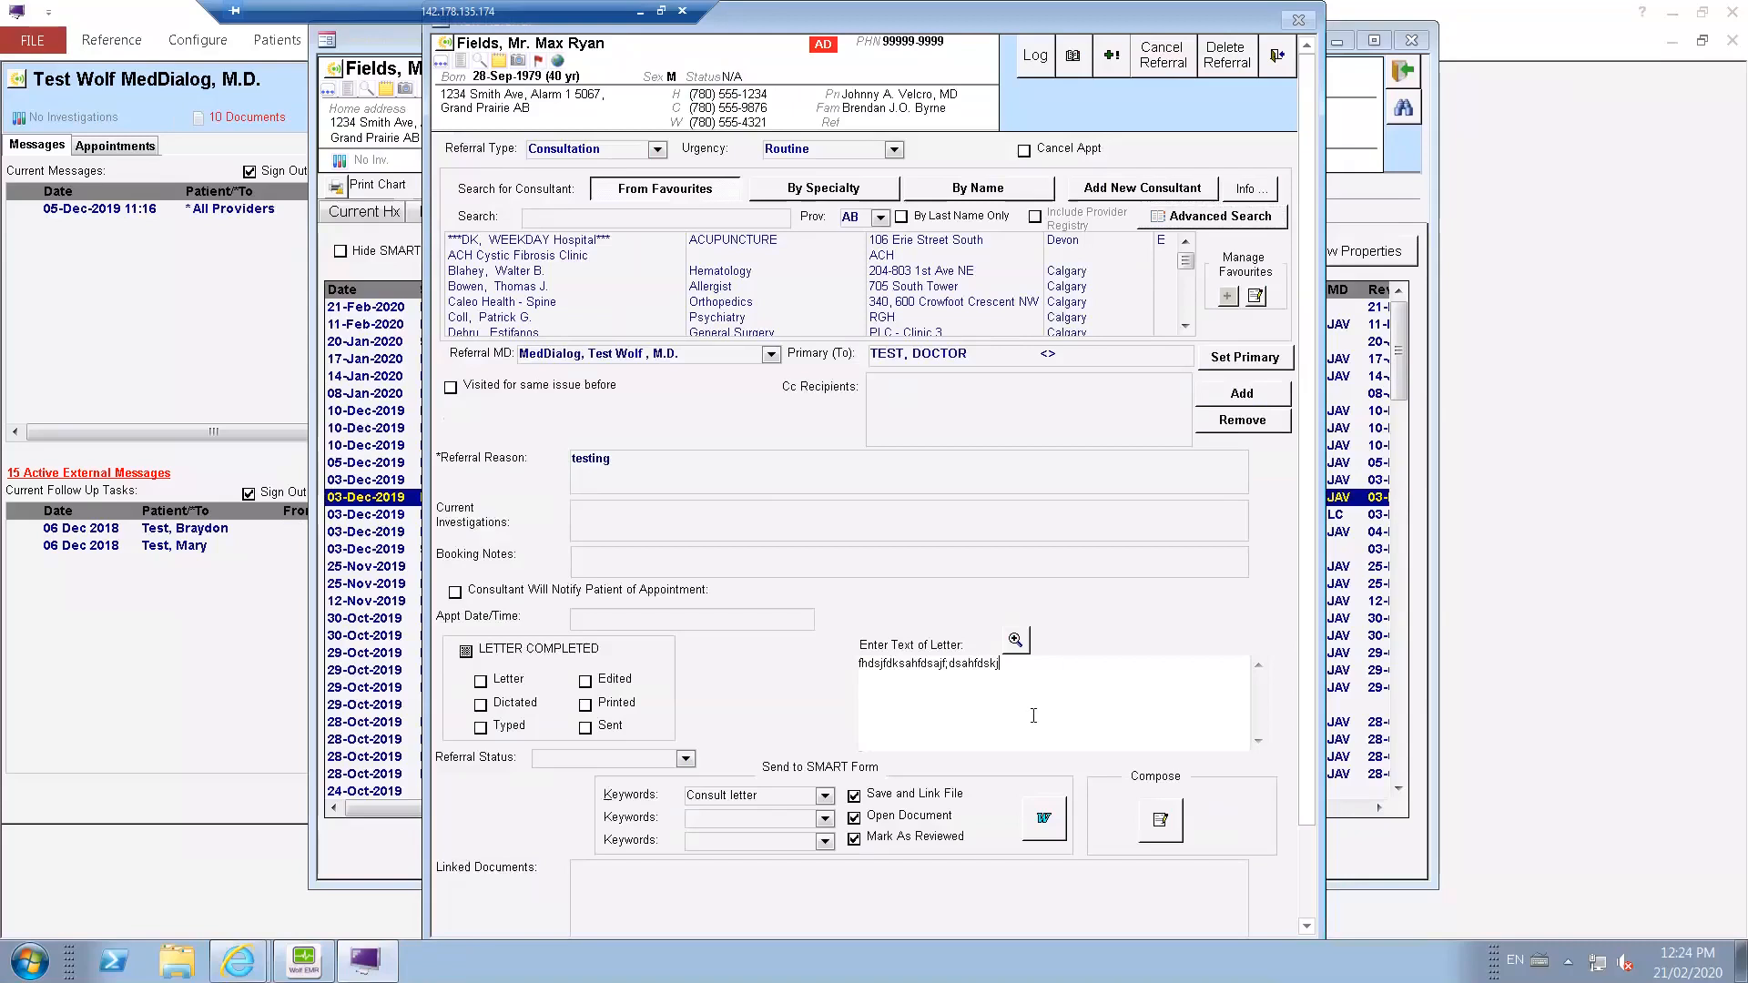
{"action": "left_click", "coordinate": [1170, 822]}
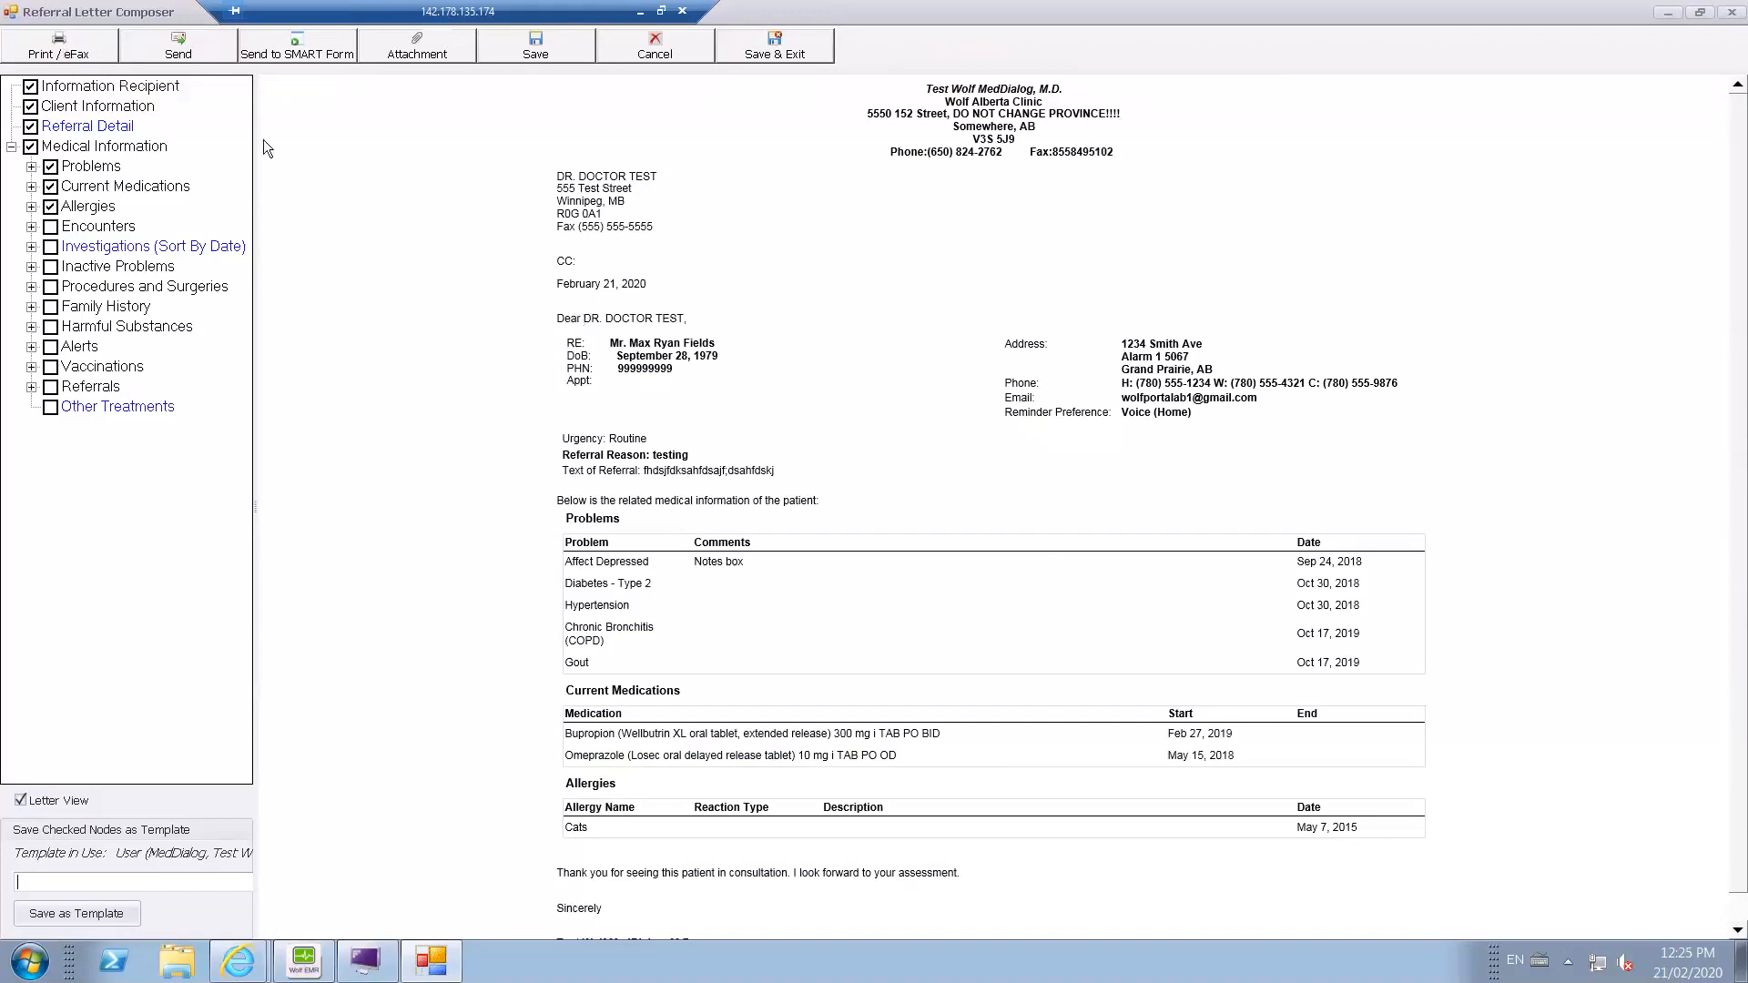
Send the referral letter to its recipient through MedDialog, accepting the legal disclaimer, and close the letter and the patient's chart.
{"action": "left_click", "coordinate": [192, 56]}
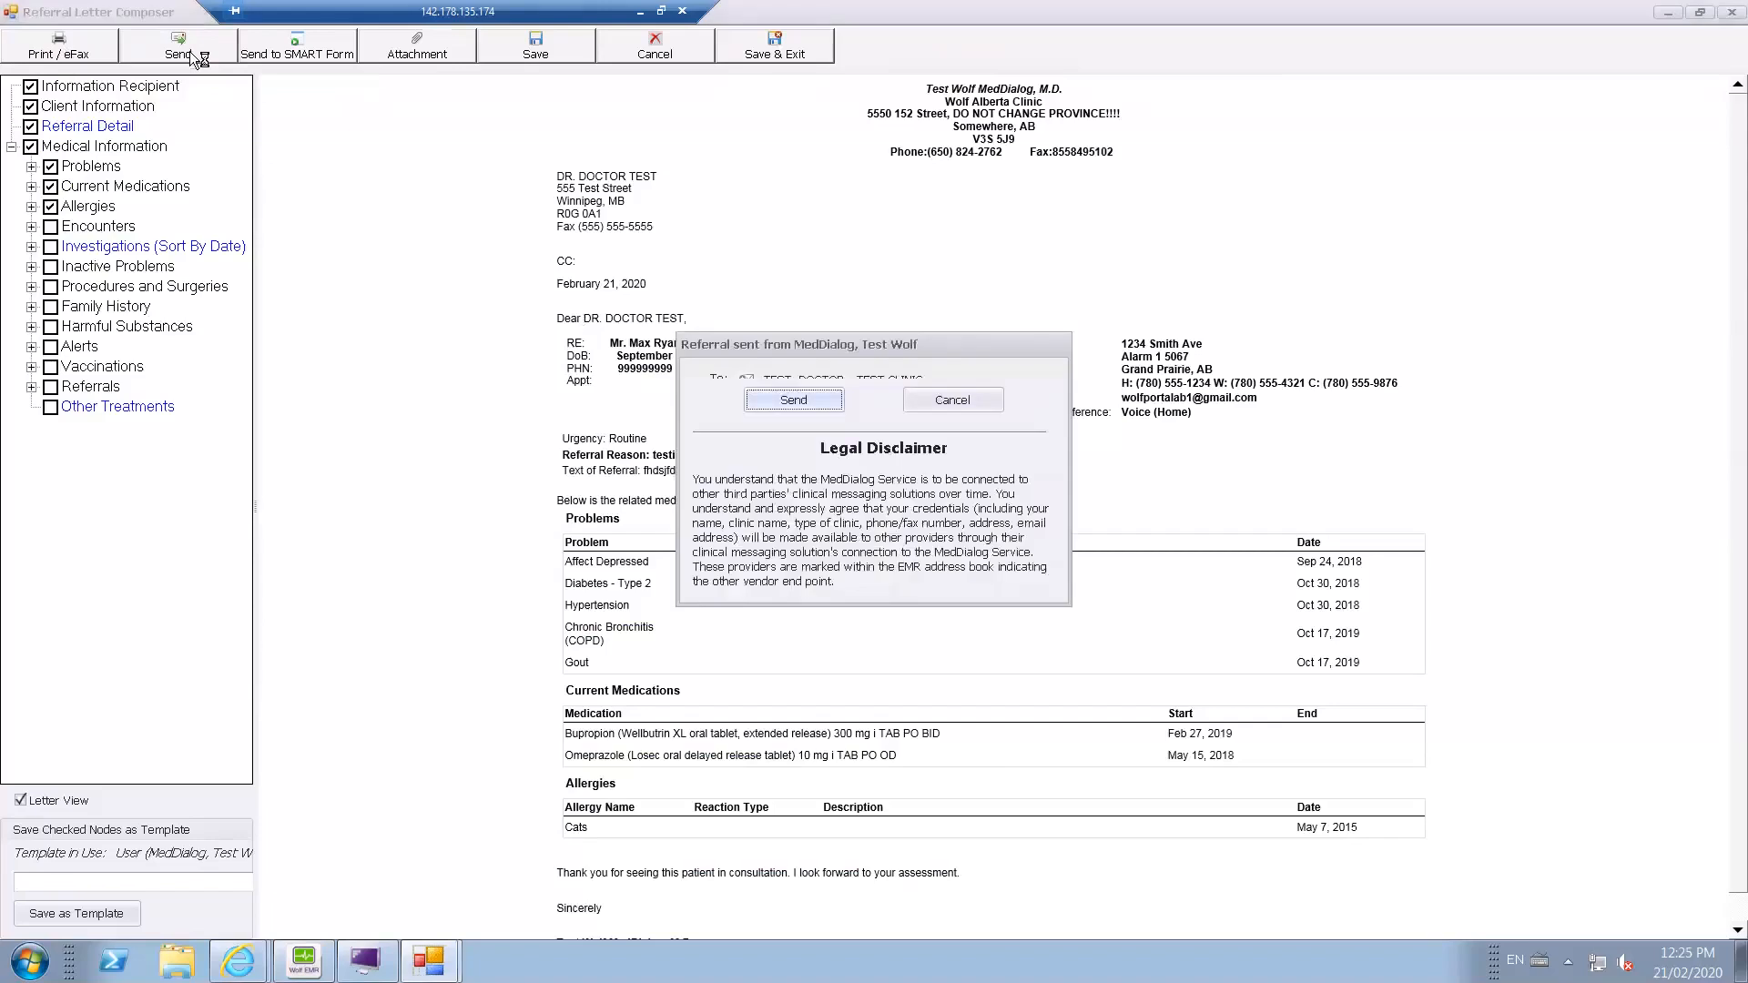
{"action": "left_click", "coordinate": [810, 405]}
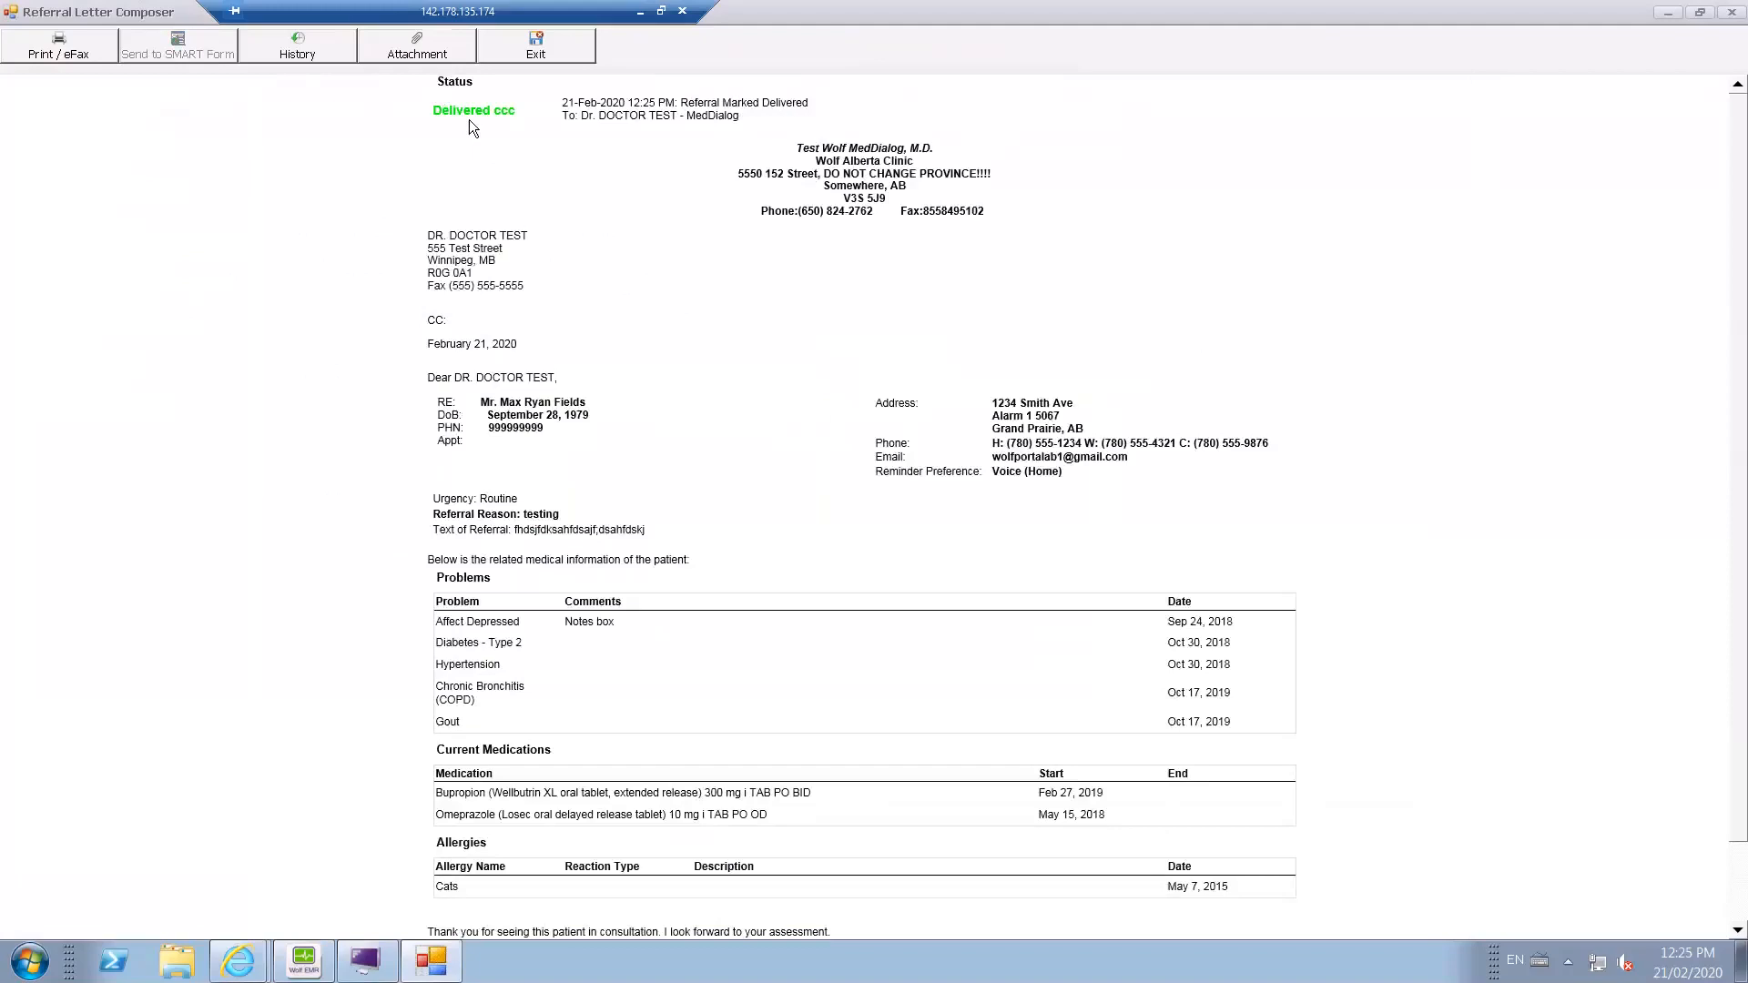
{"action": "left_click", "coordinate": [544, 49]}
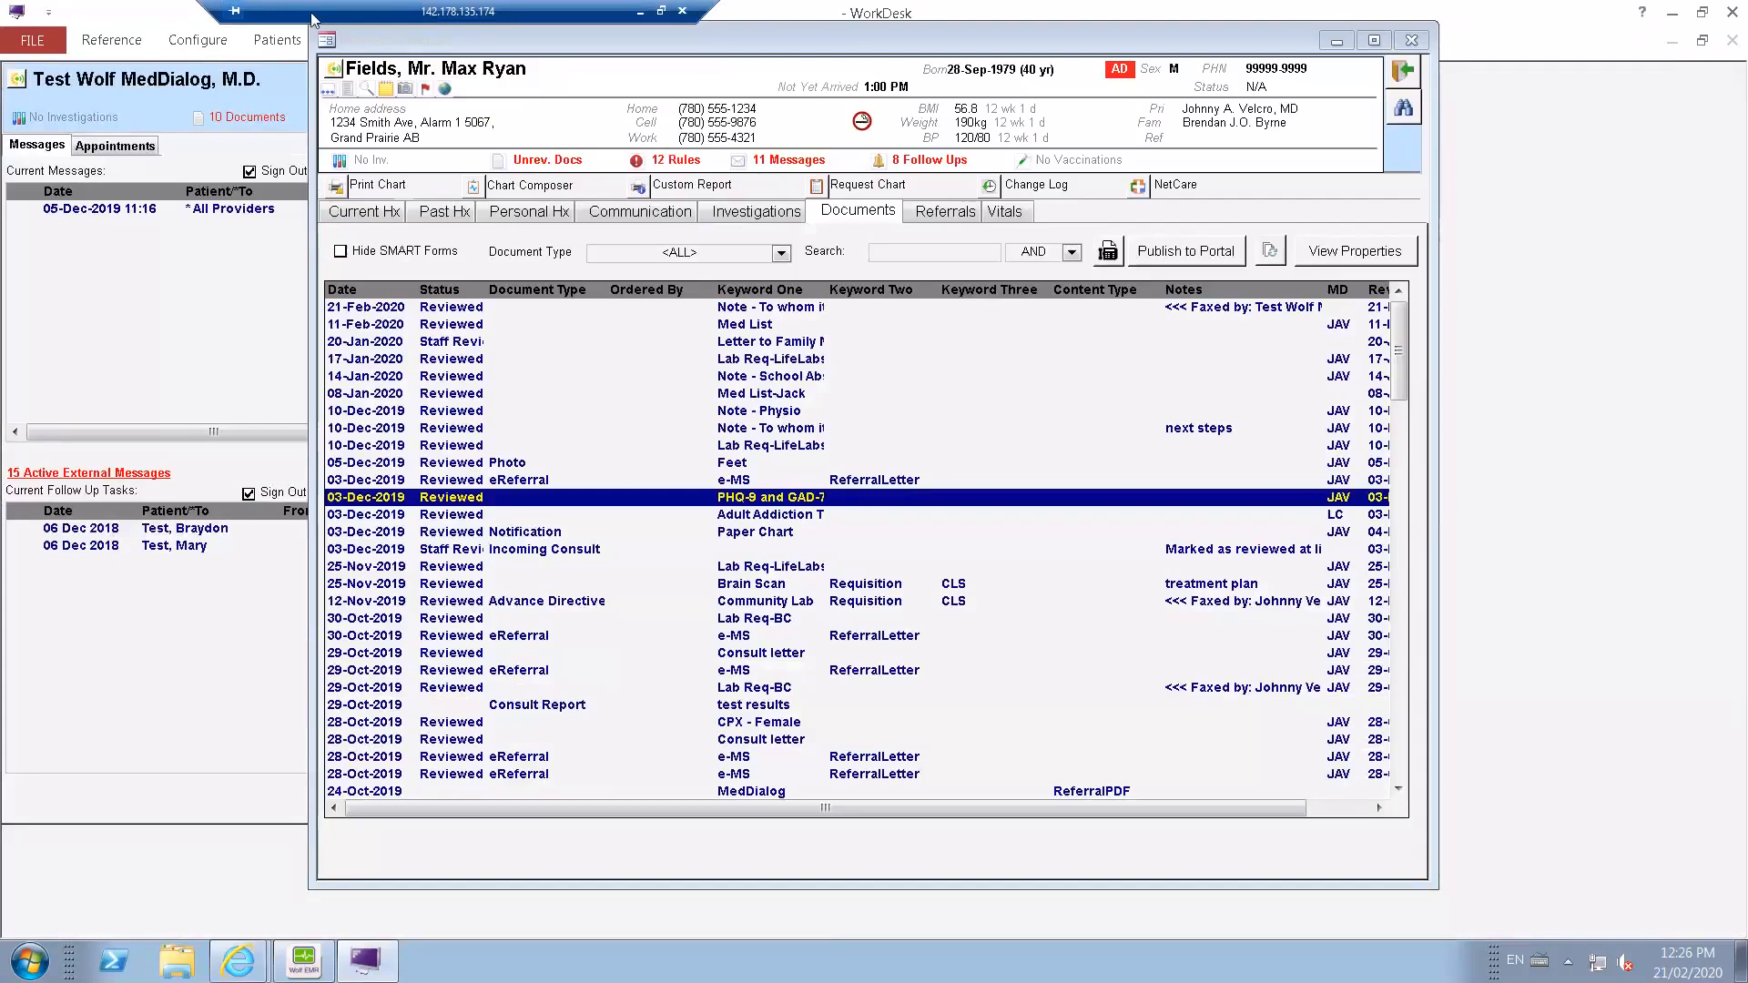
{"action": "left_click", "coordinate": [1400, 69]}
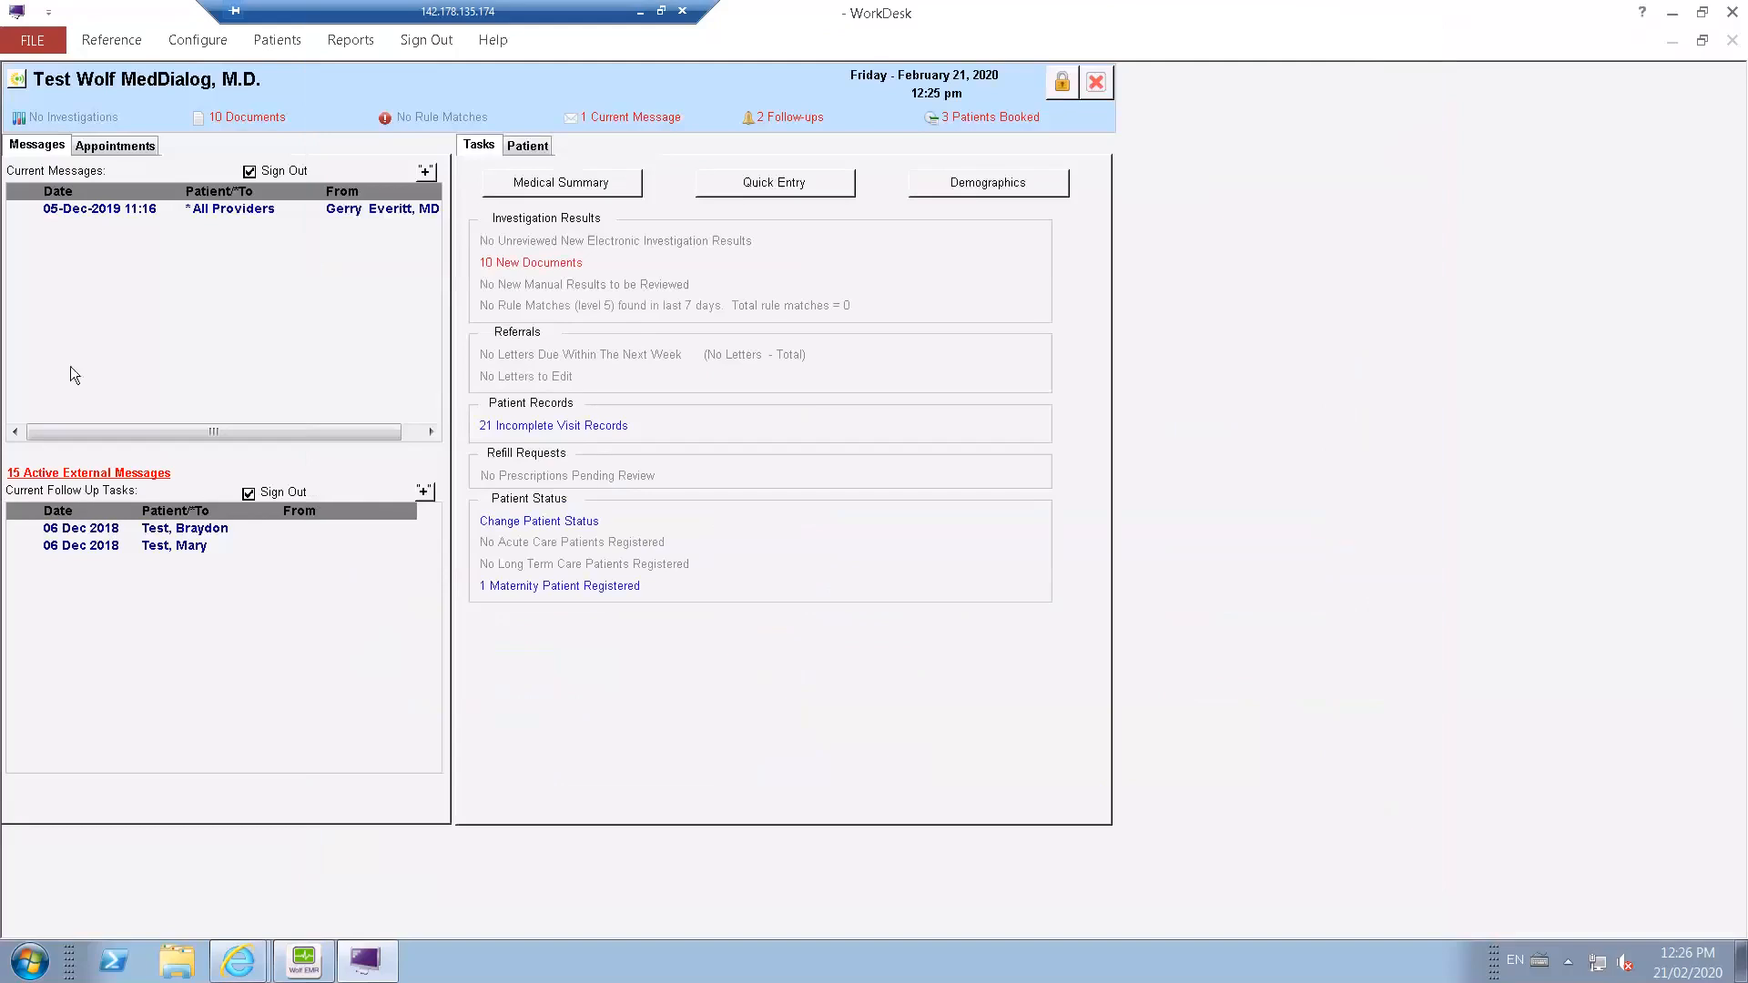
Review the 16 January "Patient message with attachement" among the active external messages, including its text and attachment, and close the inbox.
{"action": "left_click", "coordinate": [94, 475]}
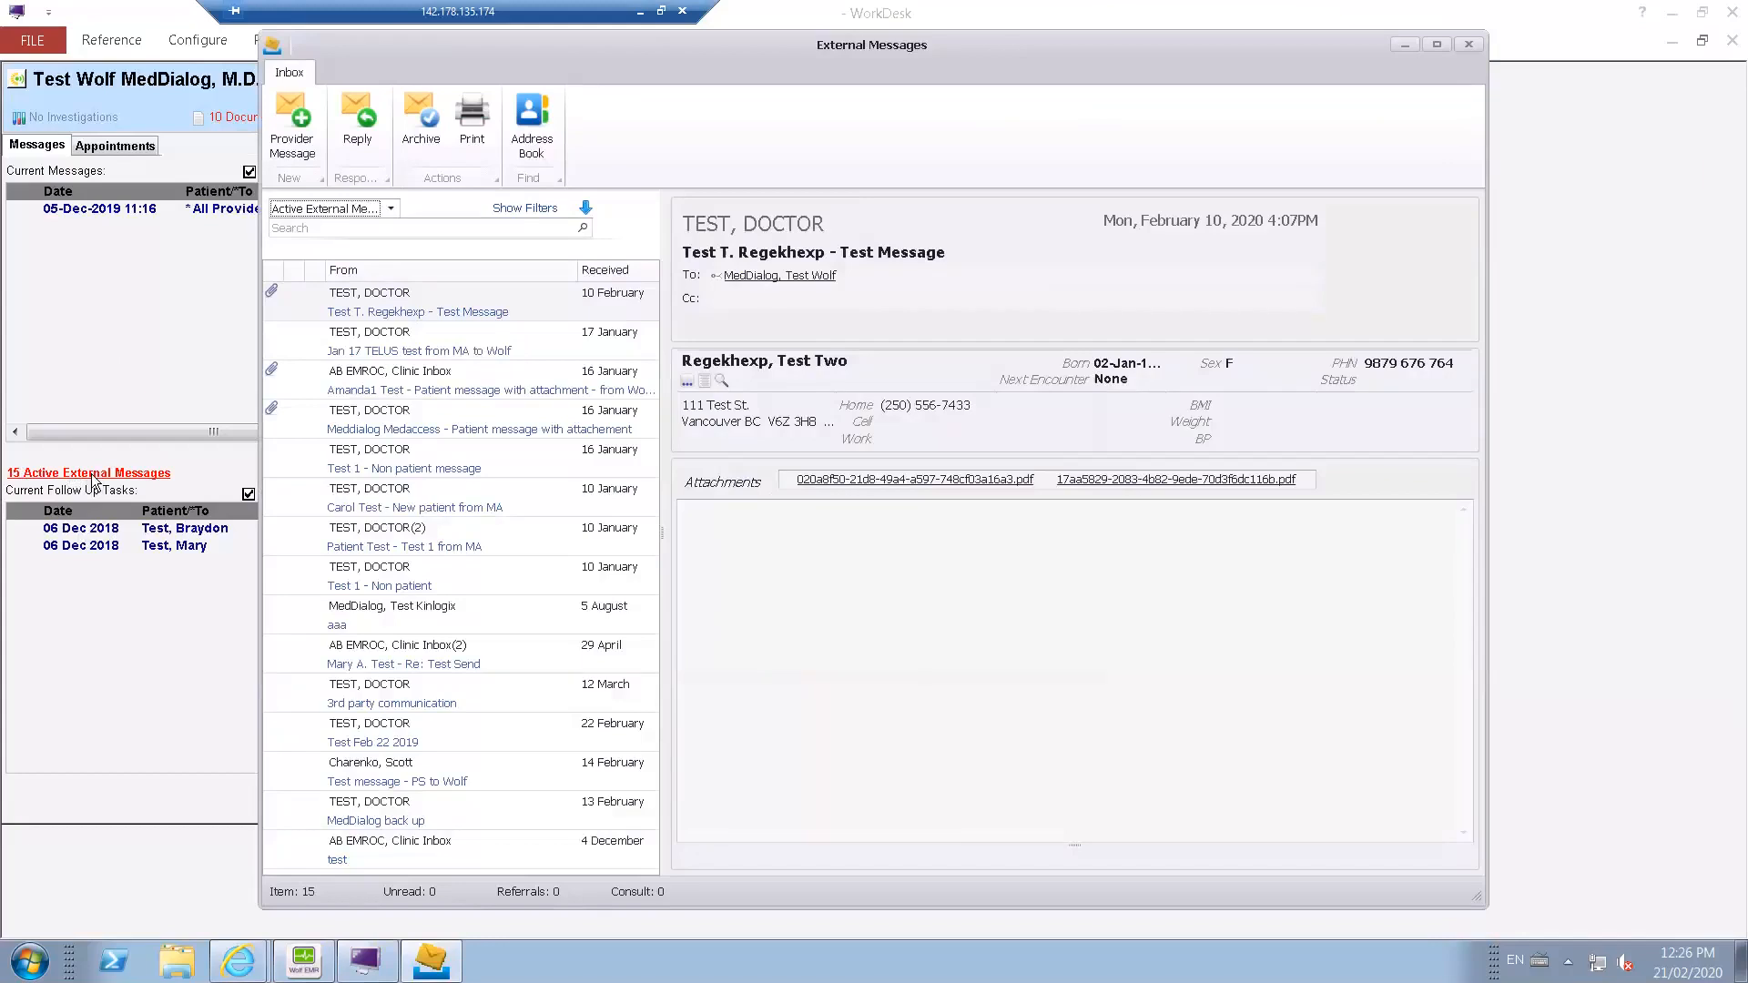
{"action": "mouse_move", "coordinate": [356, 288]}
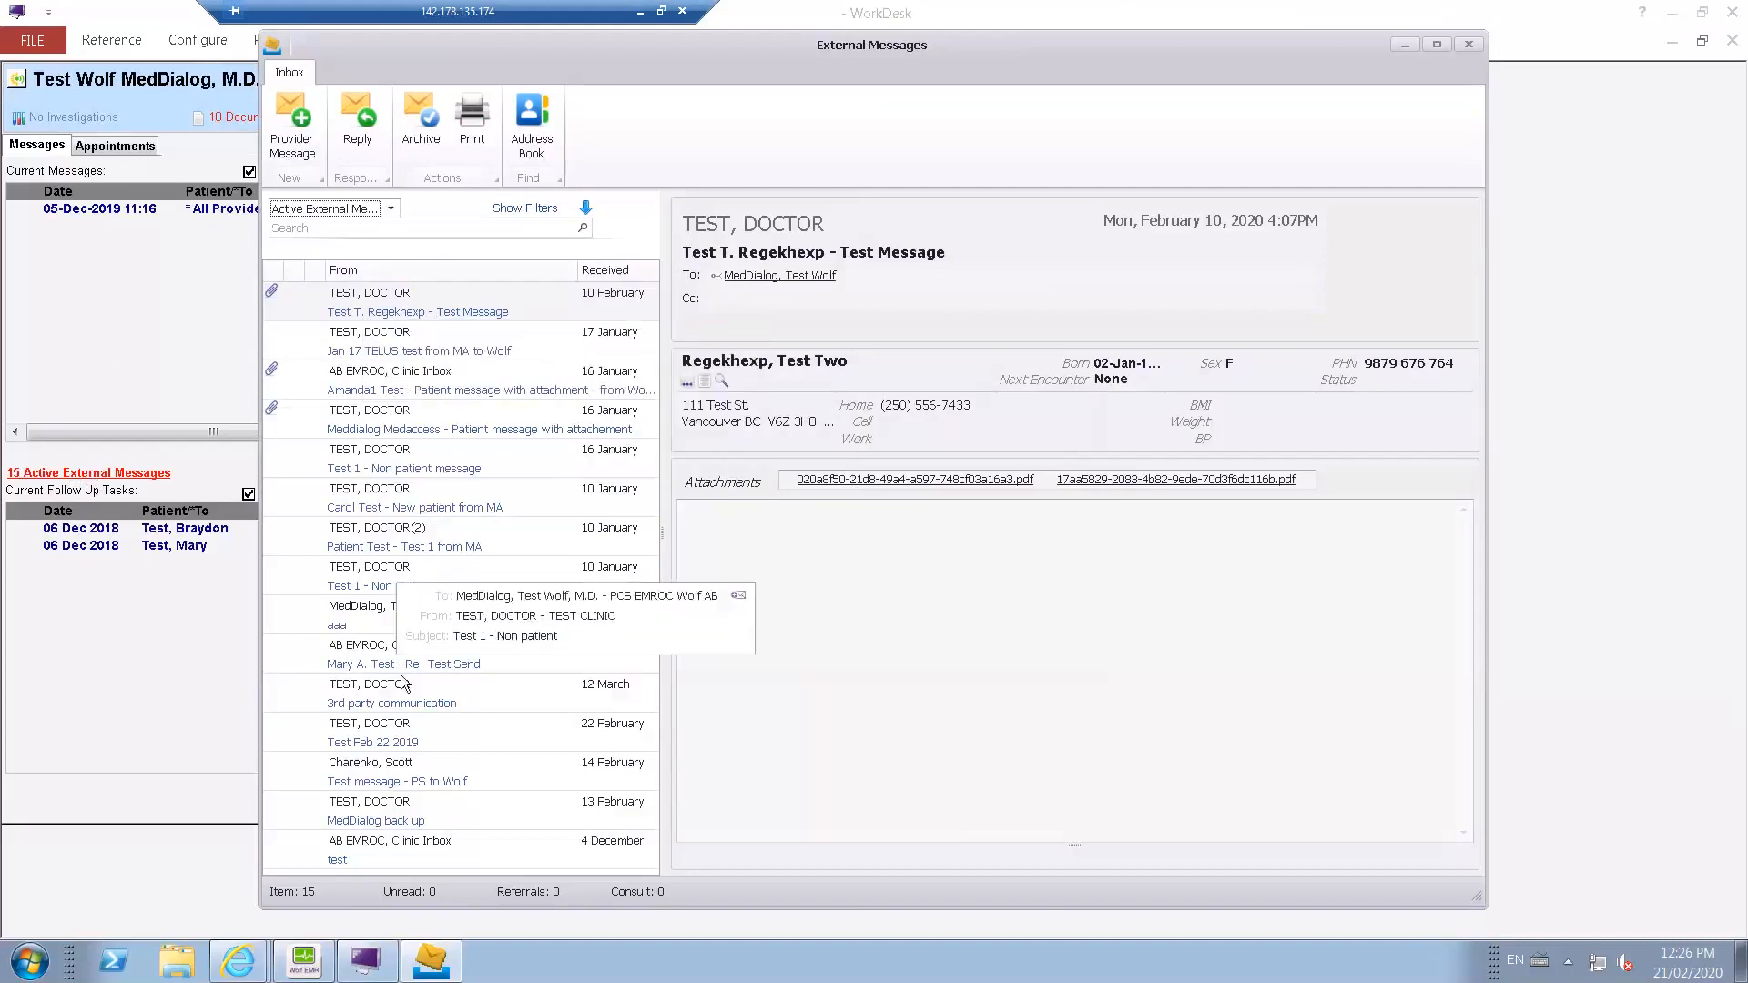
{"action": "left_click", "coordinate": [382, 430]}
{"action": "mouse_move", "coordinate": [773, 282]}
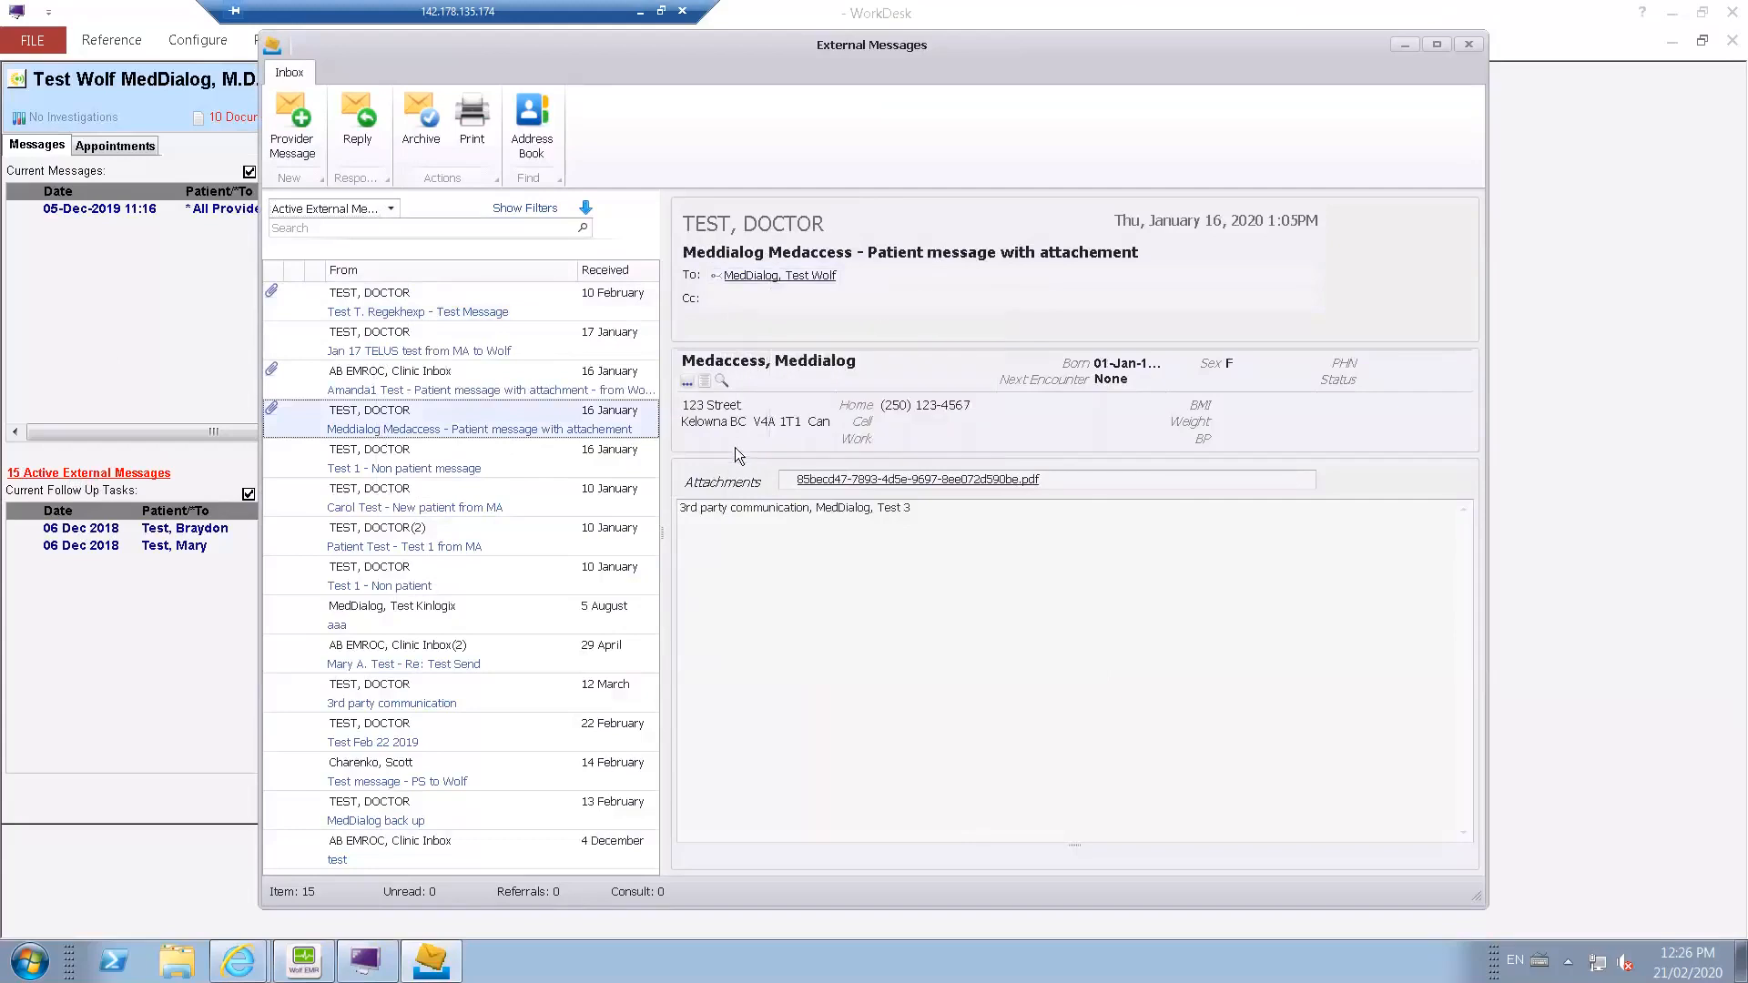
{"action": "left_click_drag", "start_coordinate": [753, 507], "coordinate": [870, 507]}
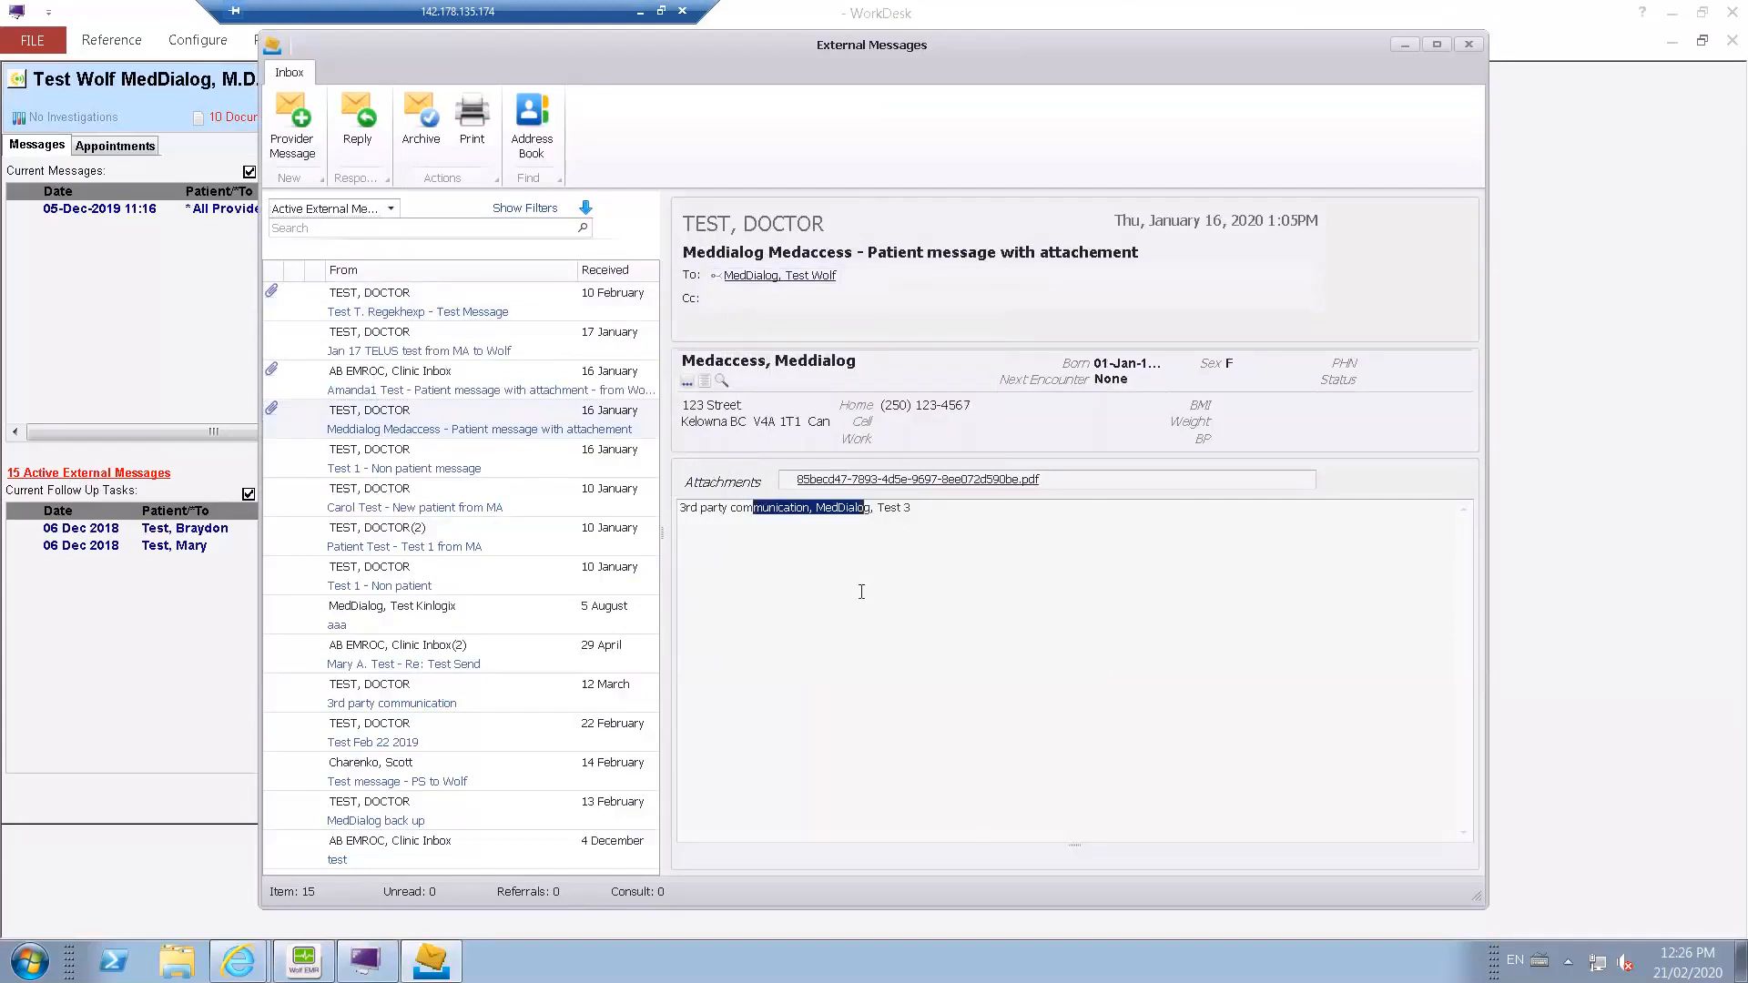
{"action": "mouse_move", "coordinate": [947, 489]}
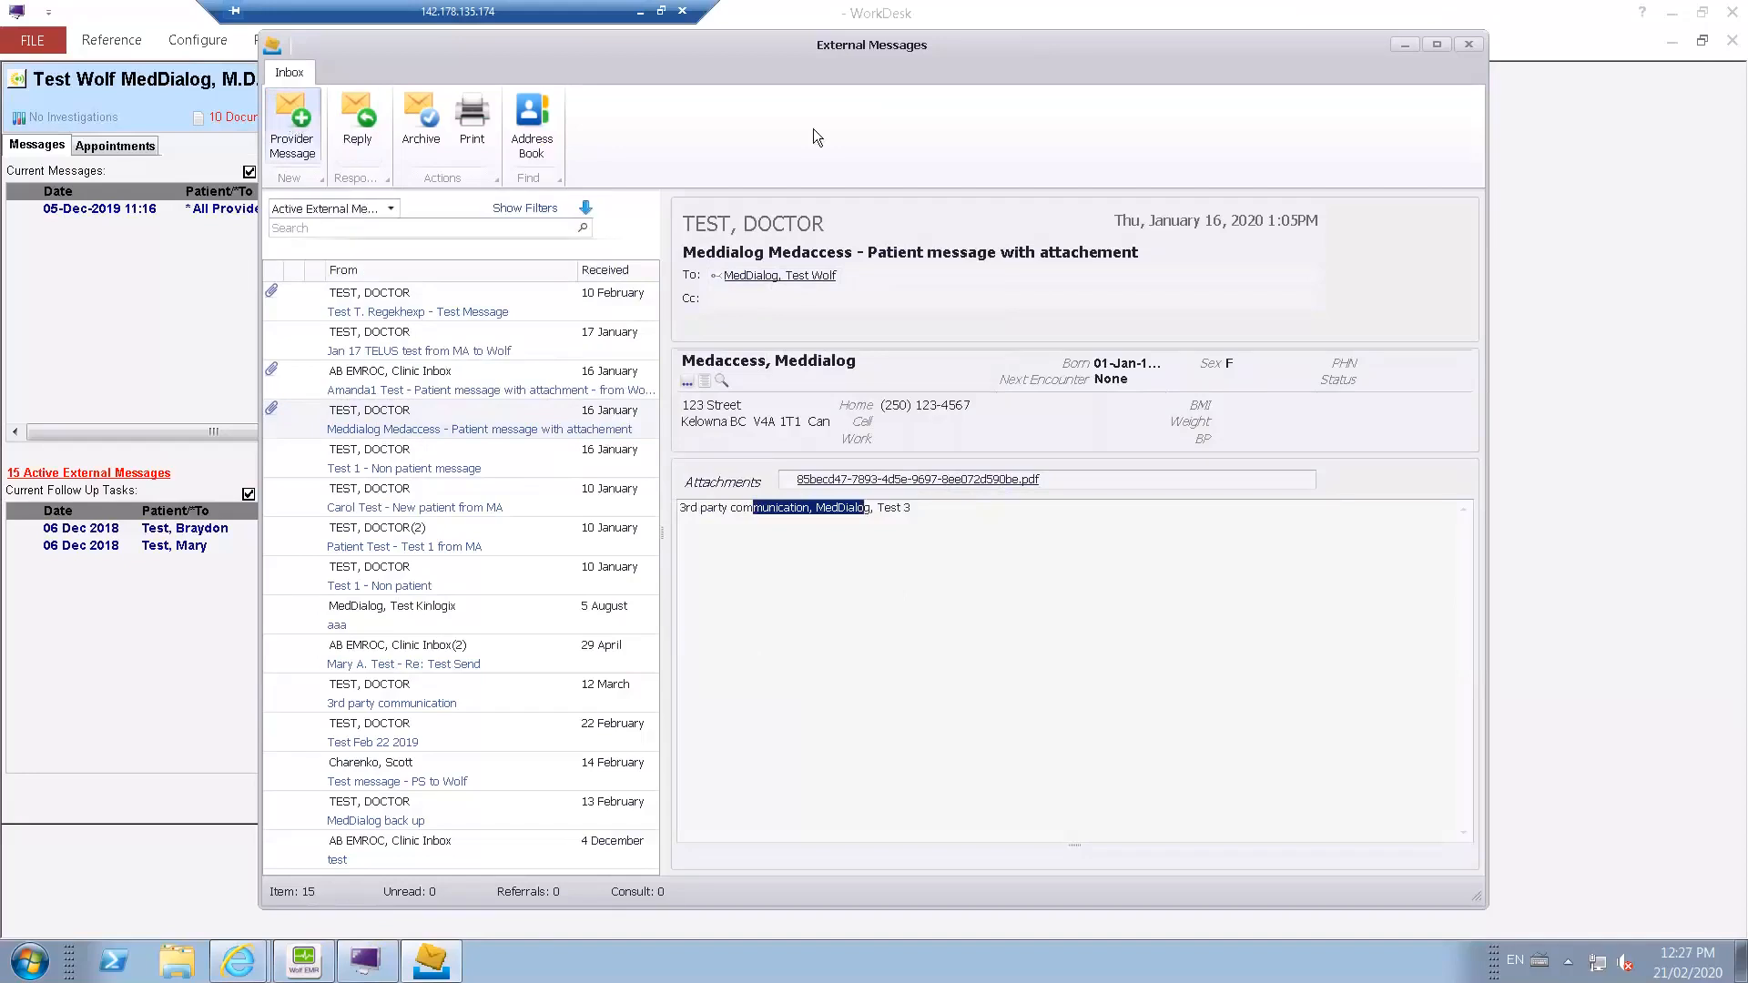
{"action": "left_click", "coordinate": [1467, 46]}
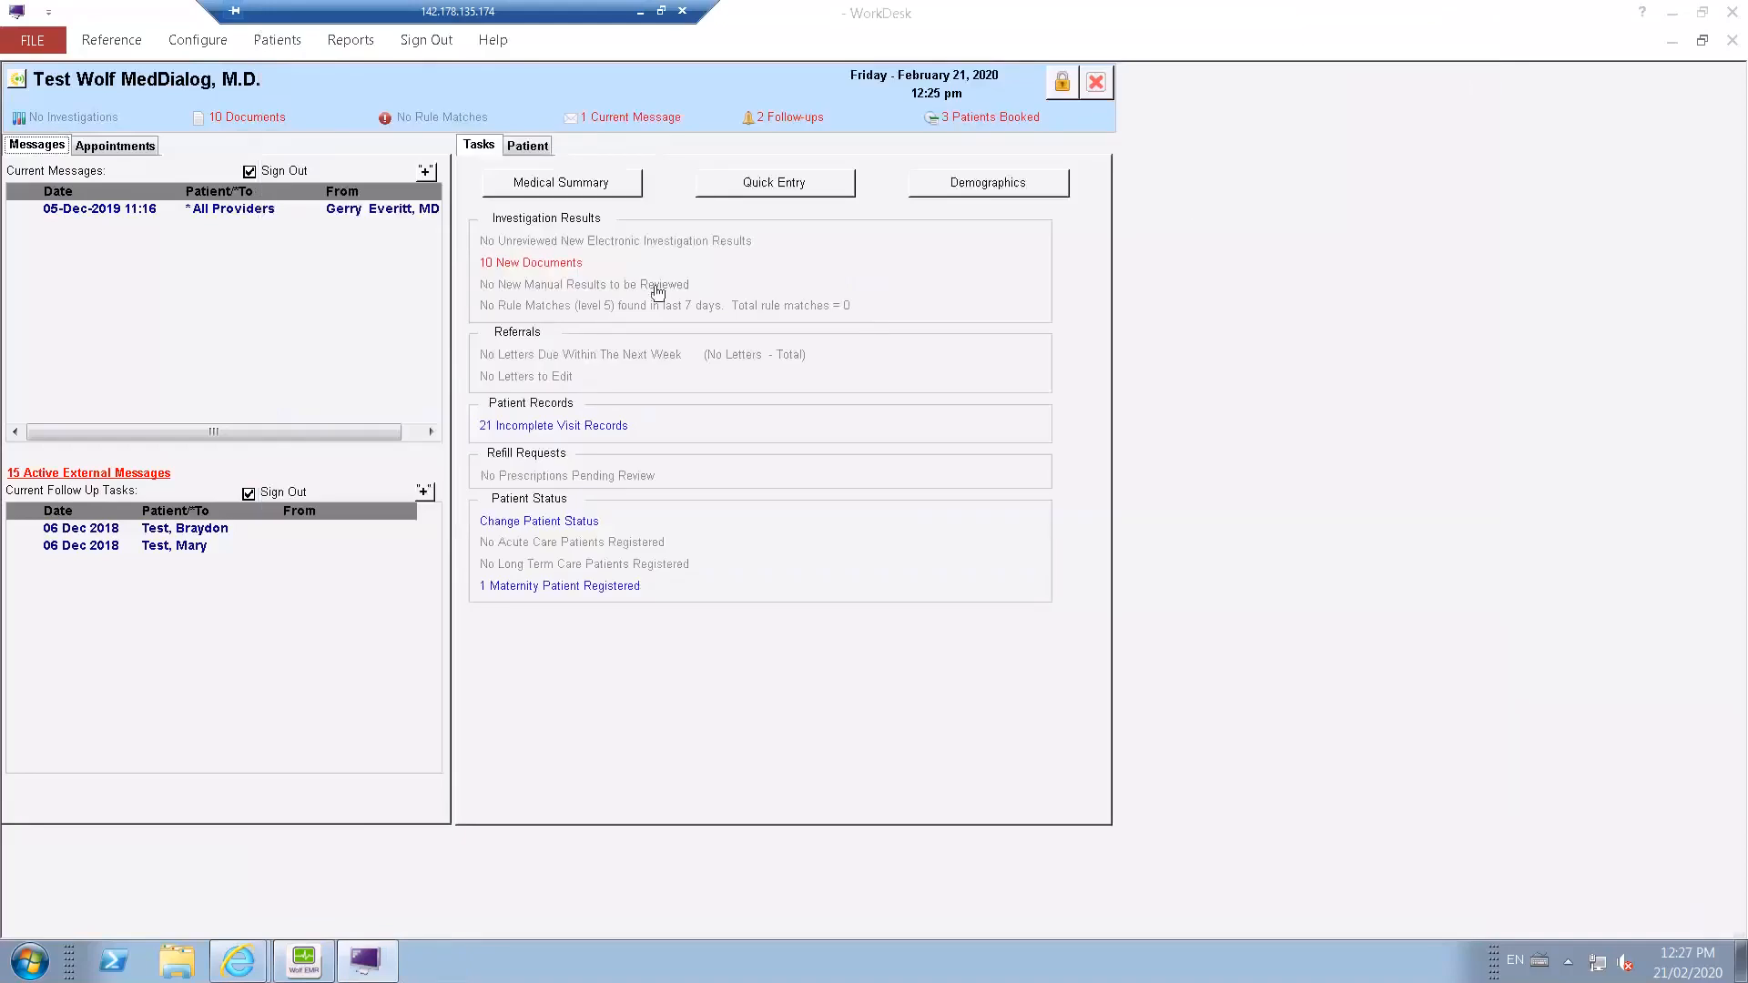
Reopen the recently searched patient's medical summary and start a new provider message from the external messages in its communications.
{"action": "left_click", "coordinate": [580, 187]}
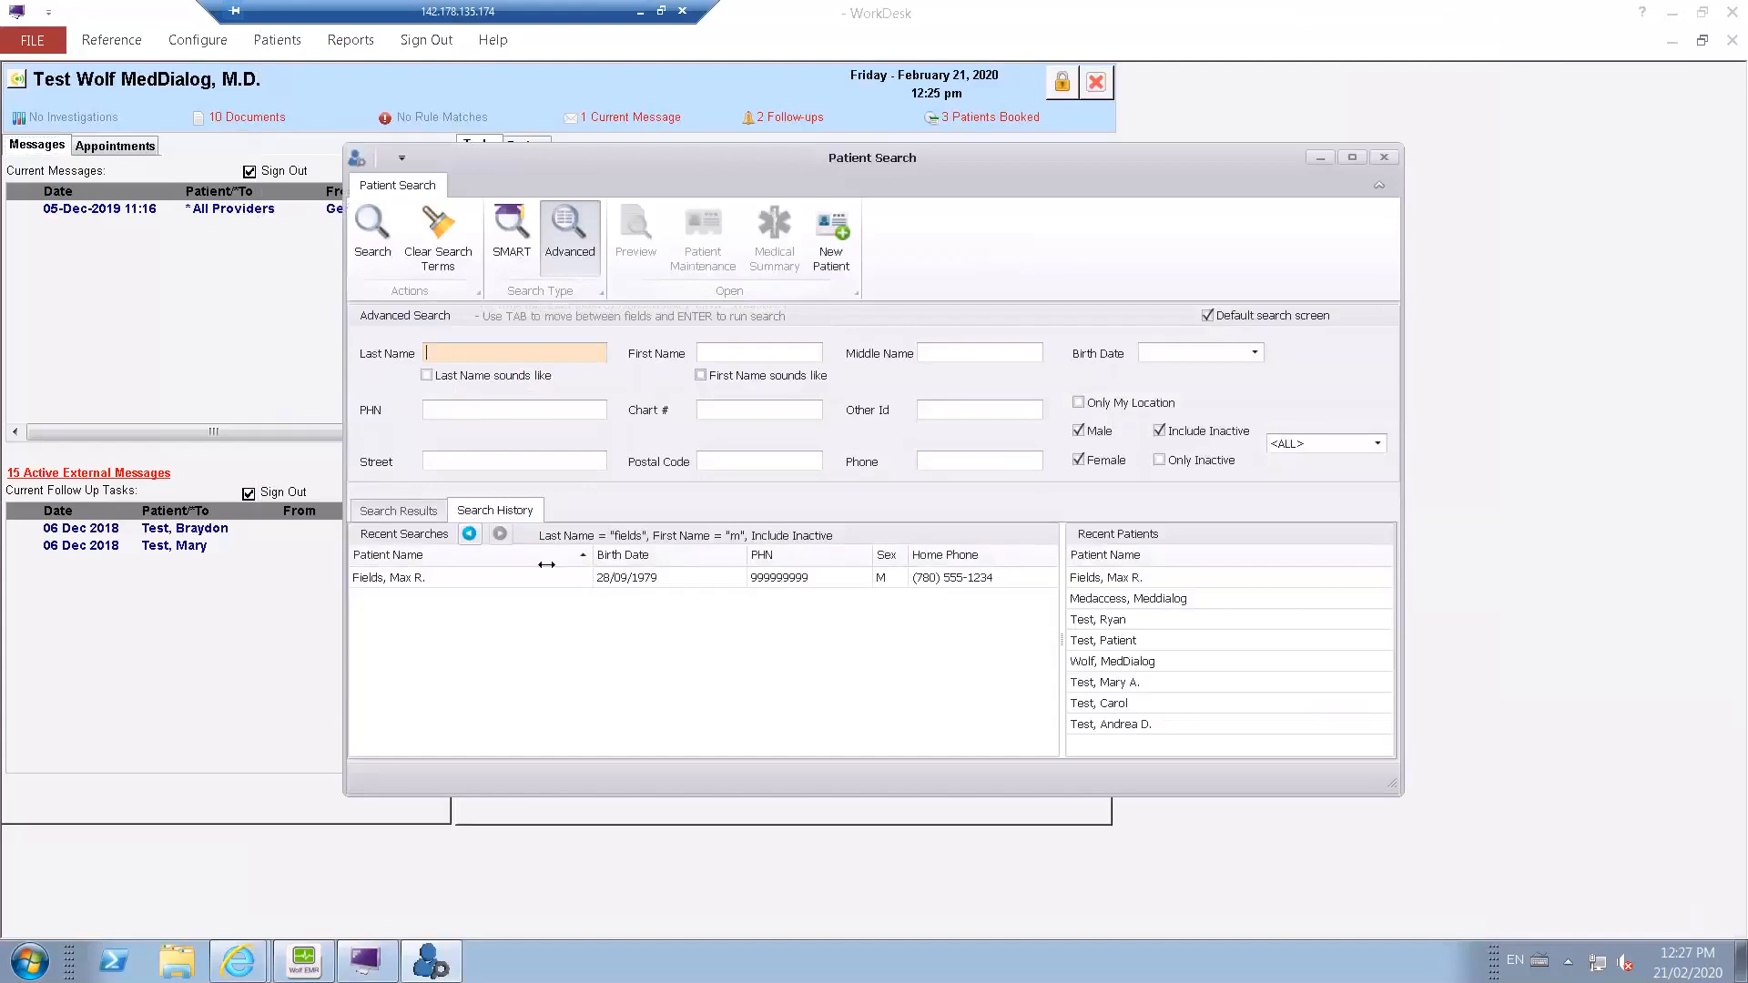
{"action": "left_click", "coordinate": [433, 576]}
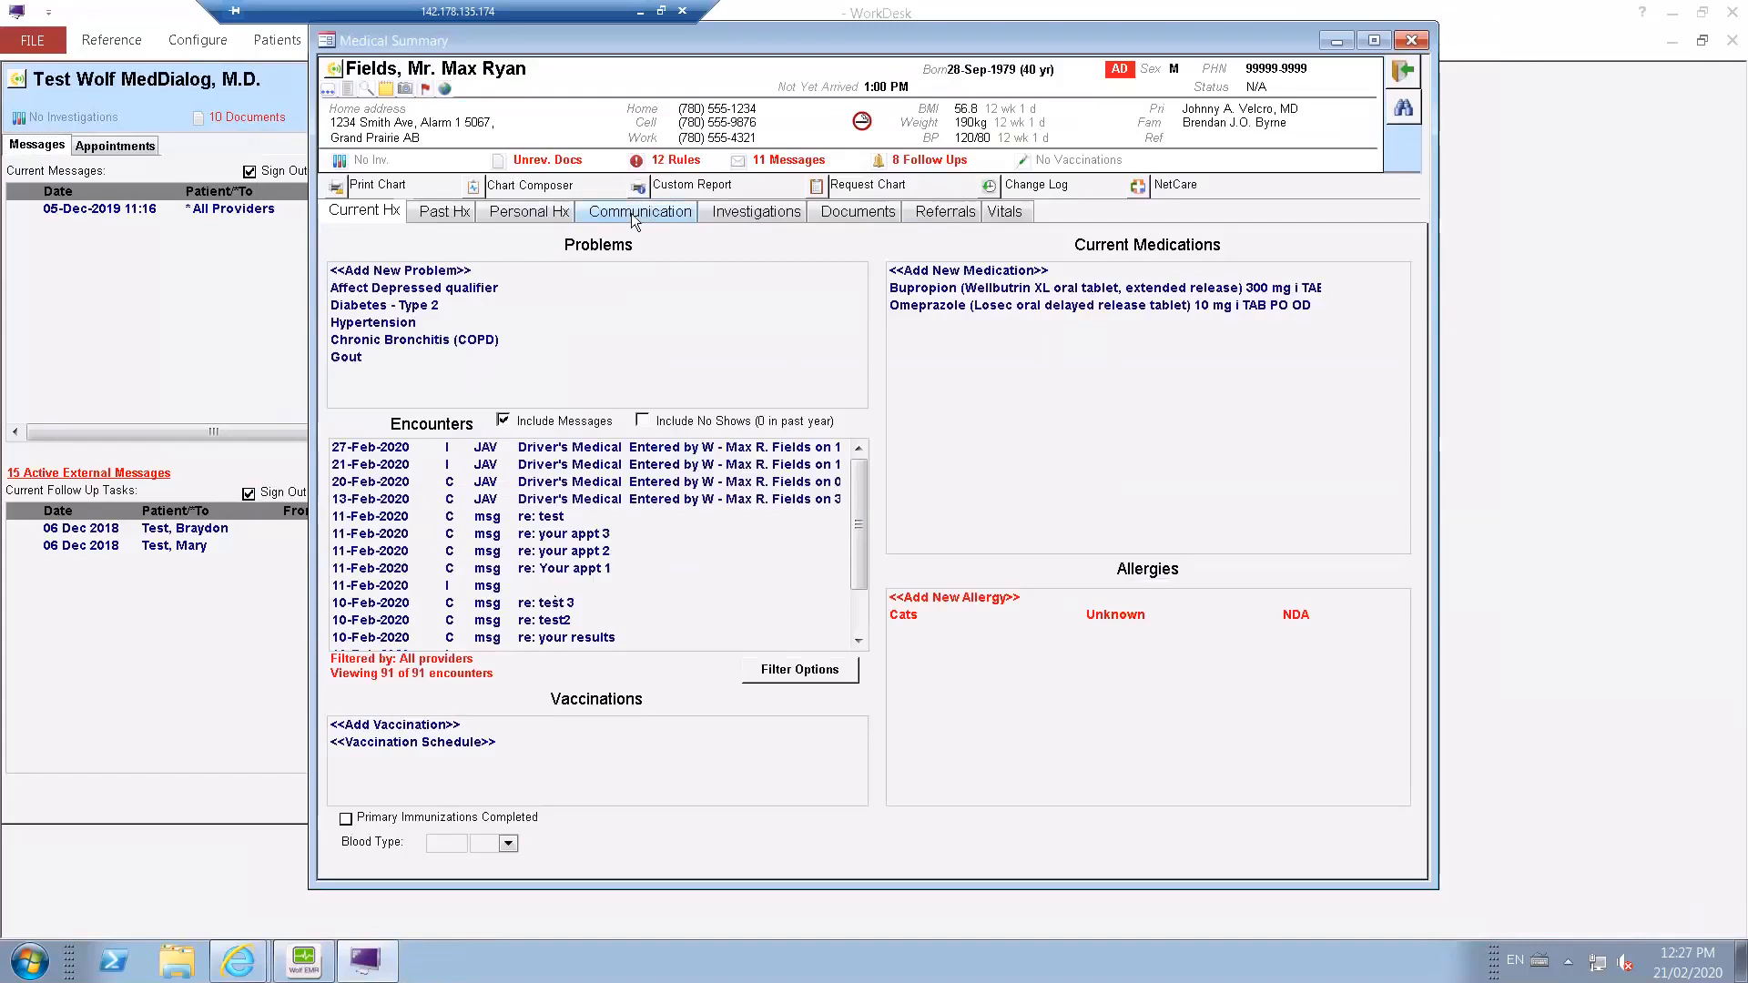
{"action": "left_click", "coordinate": [629, 215]}
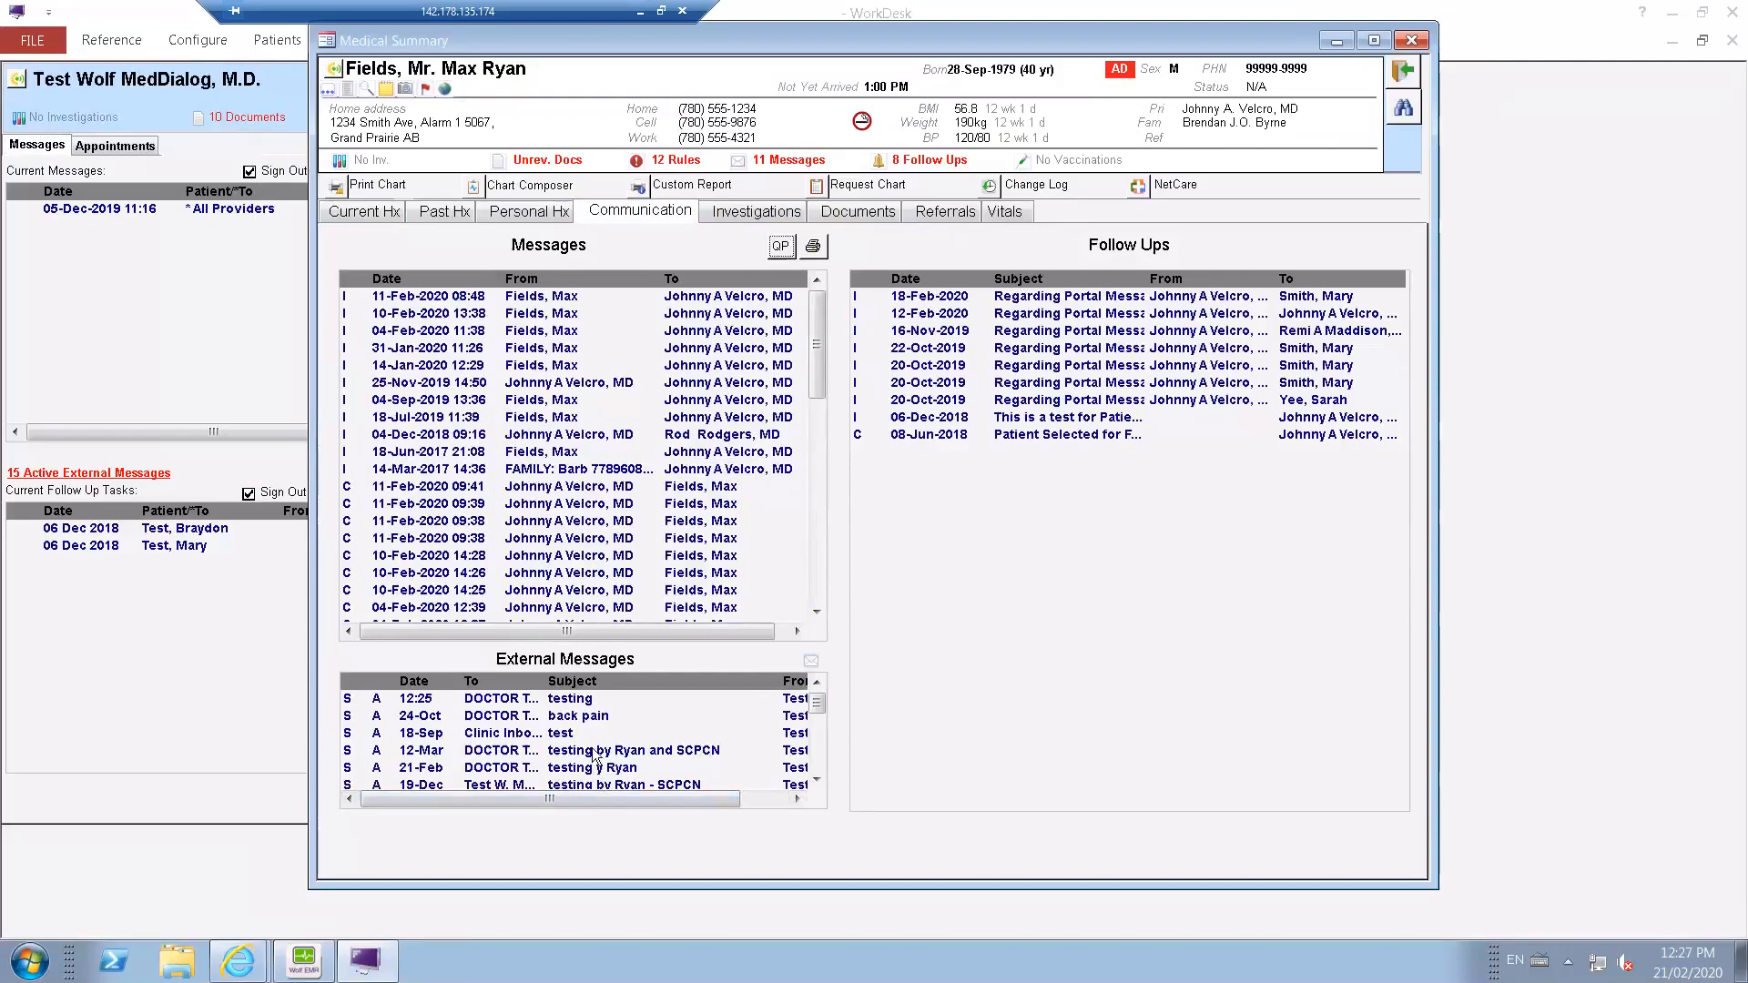
{"action": "left_click", "coordinate": [813, 665]}
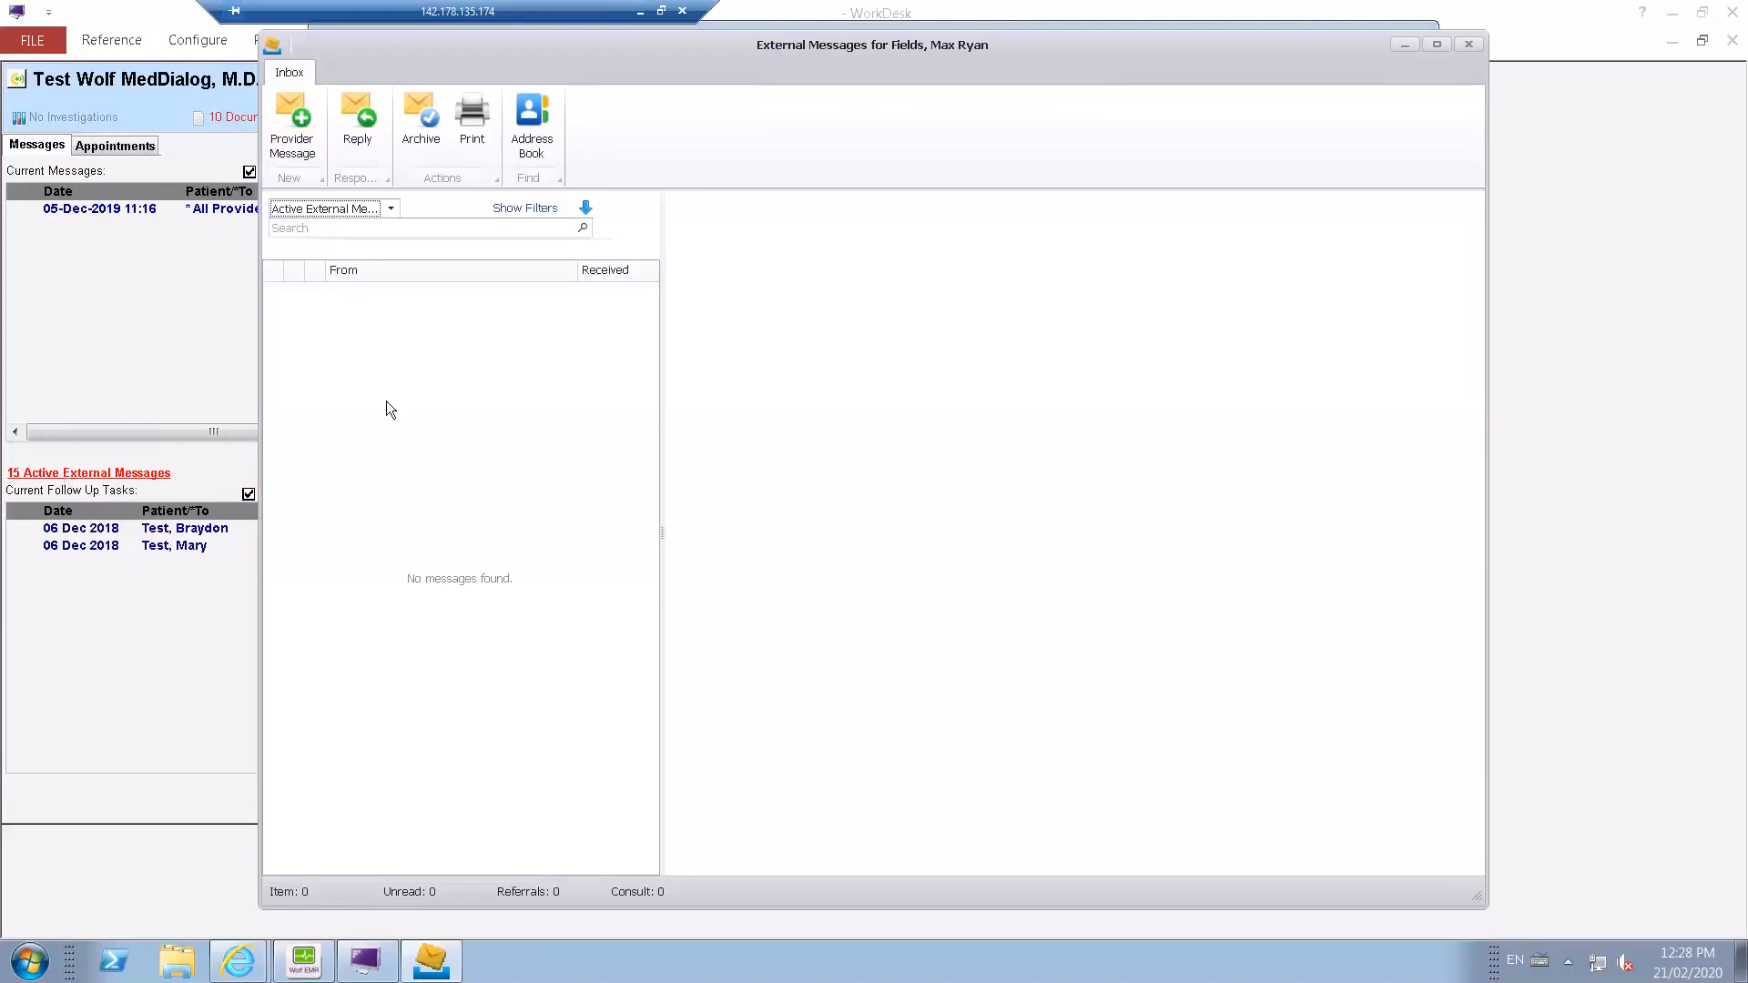
{"action": "left_click", "coordinate": [307, 141]}
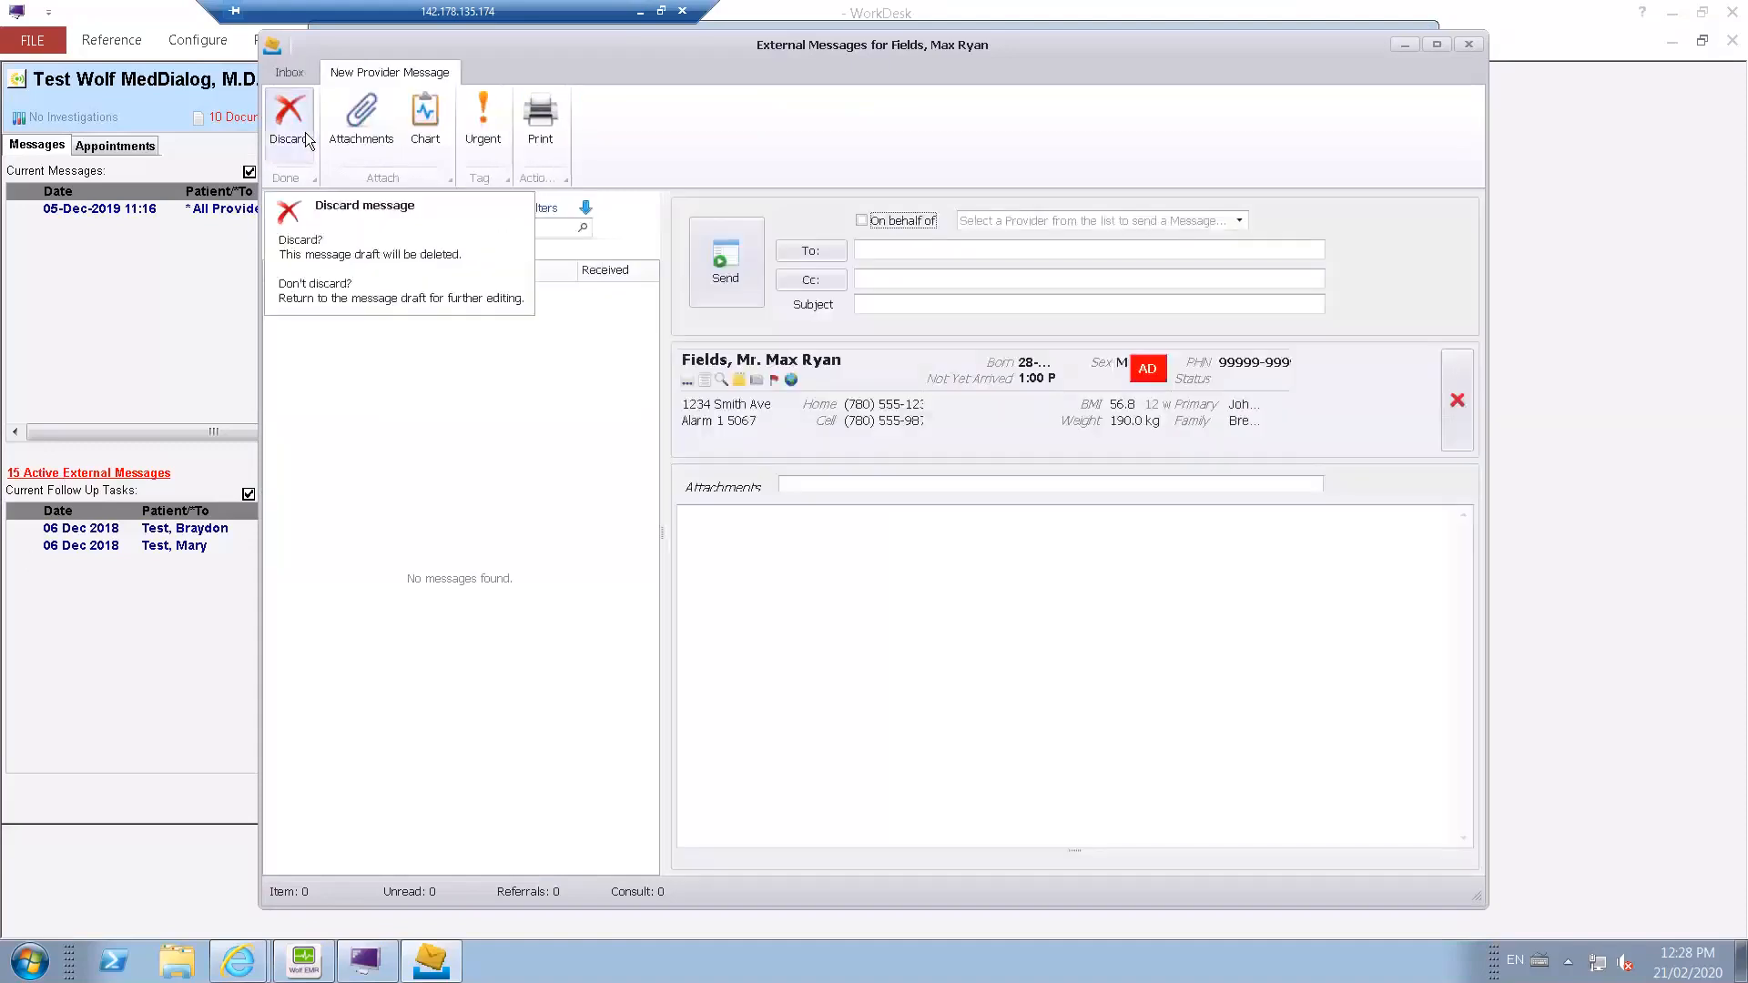
Address the provider message to the TEST CLINIC doctor, found by searching the Provider Address Book for "test".
{"action": "left_click", "coordinate": [823, 265]}
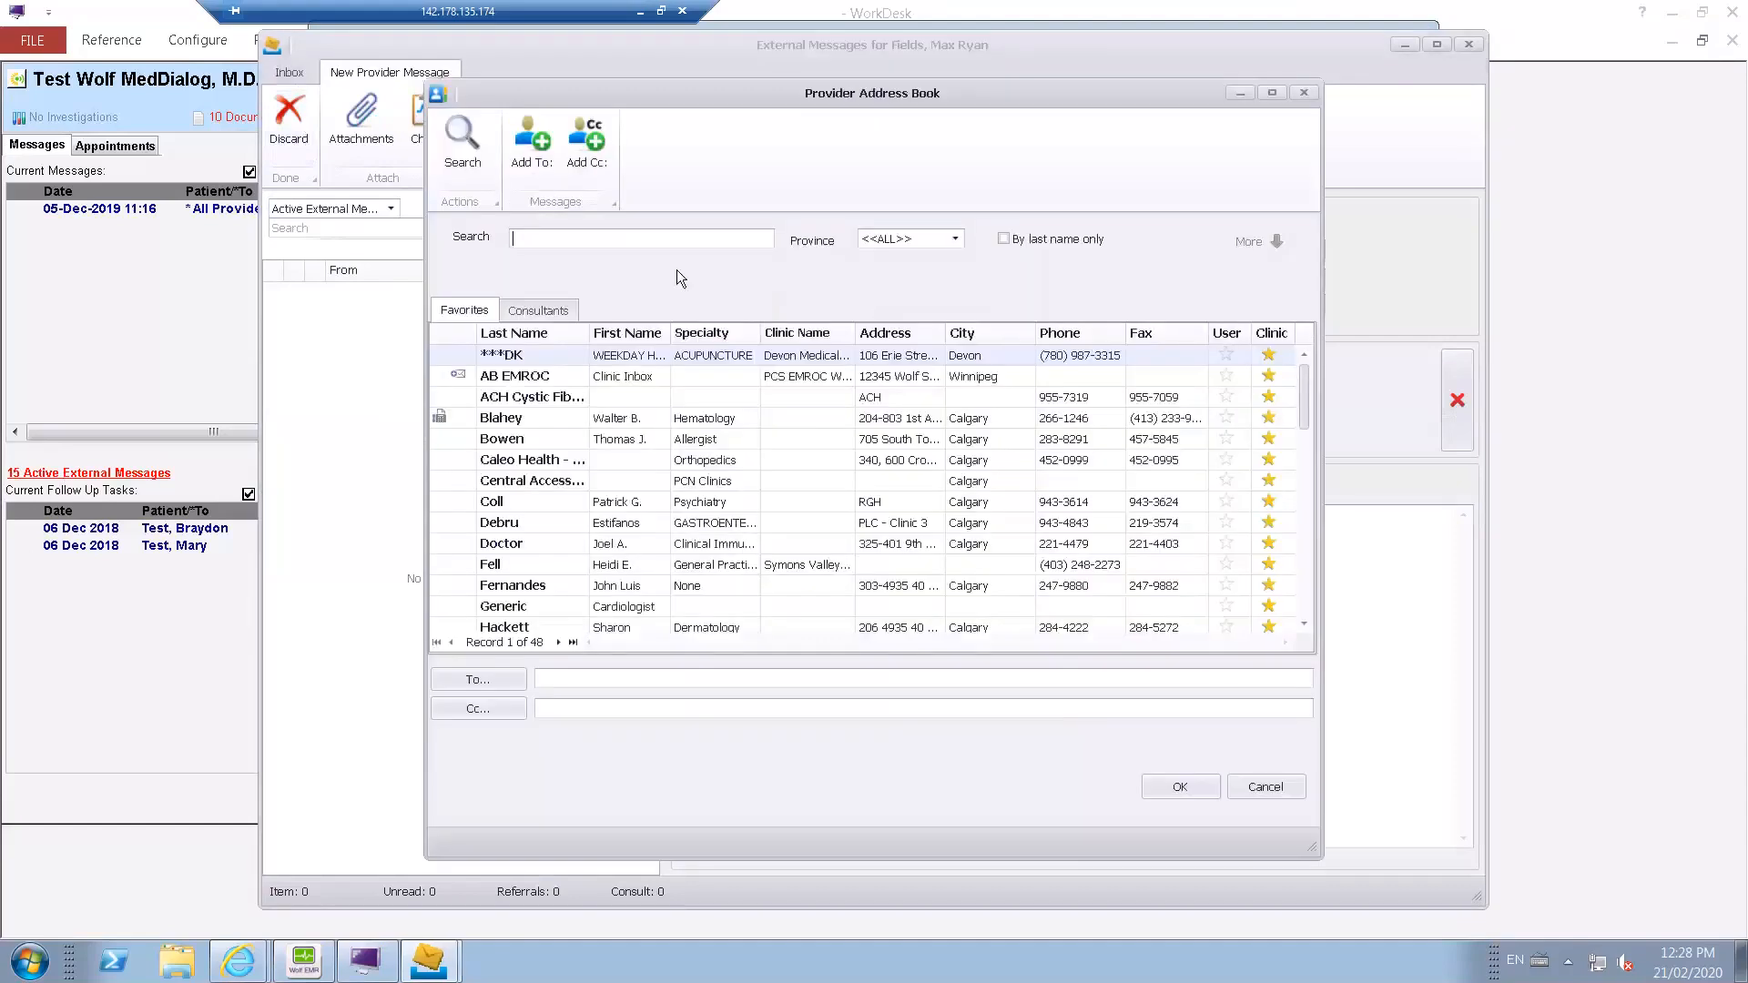
{"action": "type", "text": "test"}
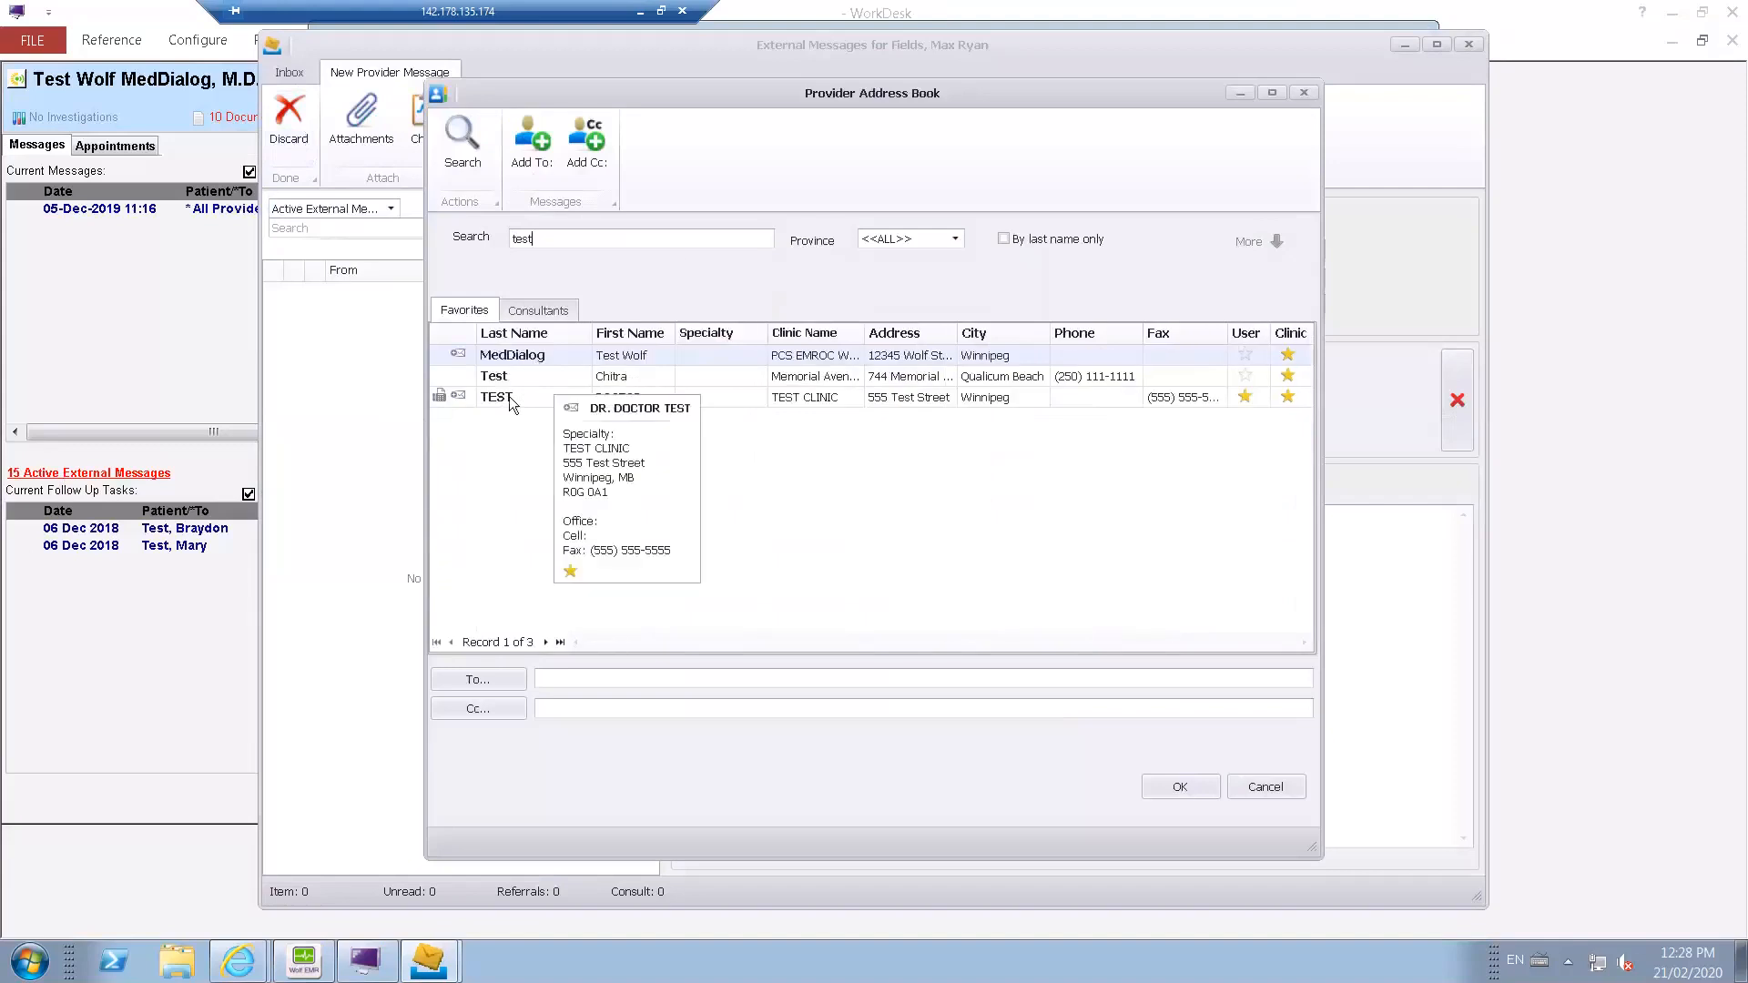
{"action": "double_click", "coordinate": [510, 396]}
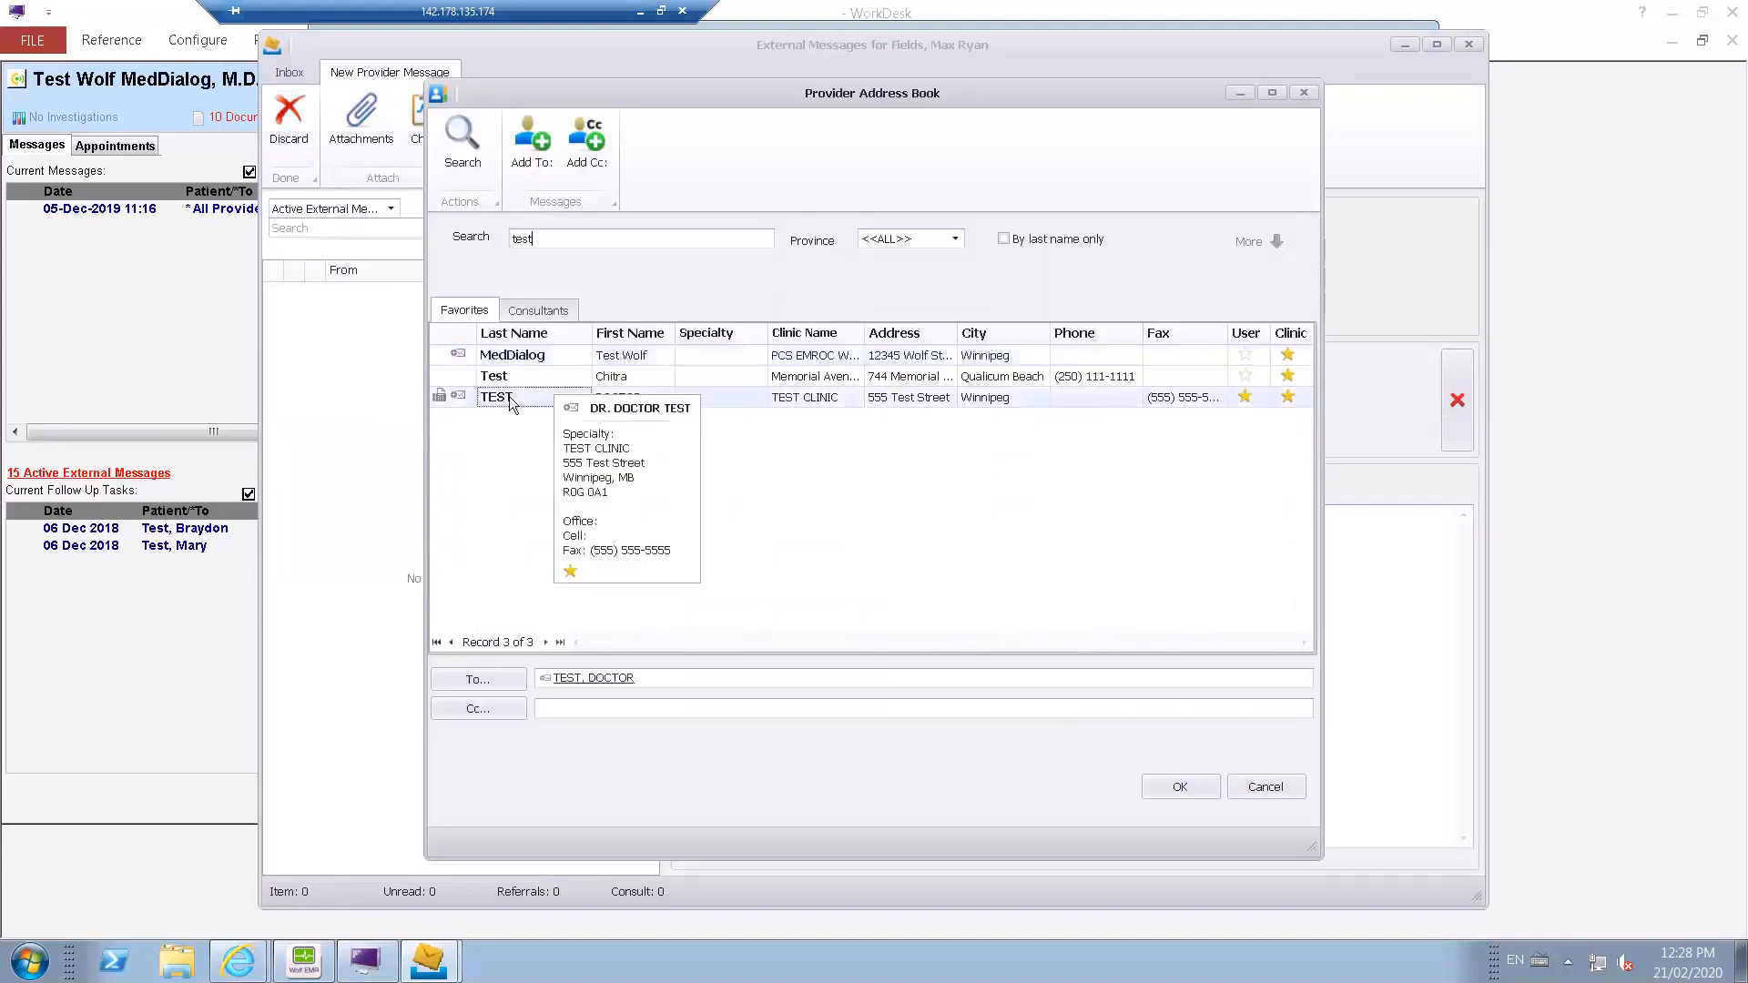
{"action": "left_click", "coordinate": [1201, 790]}
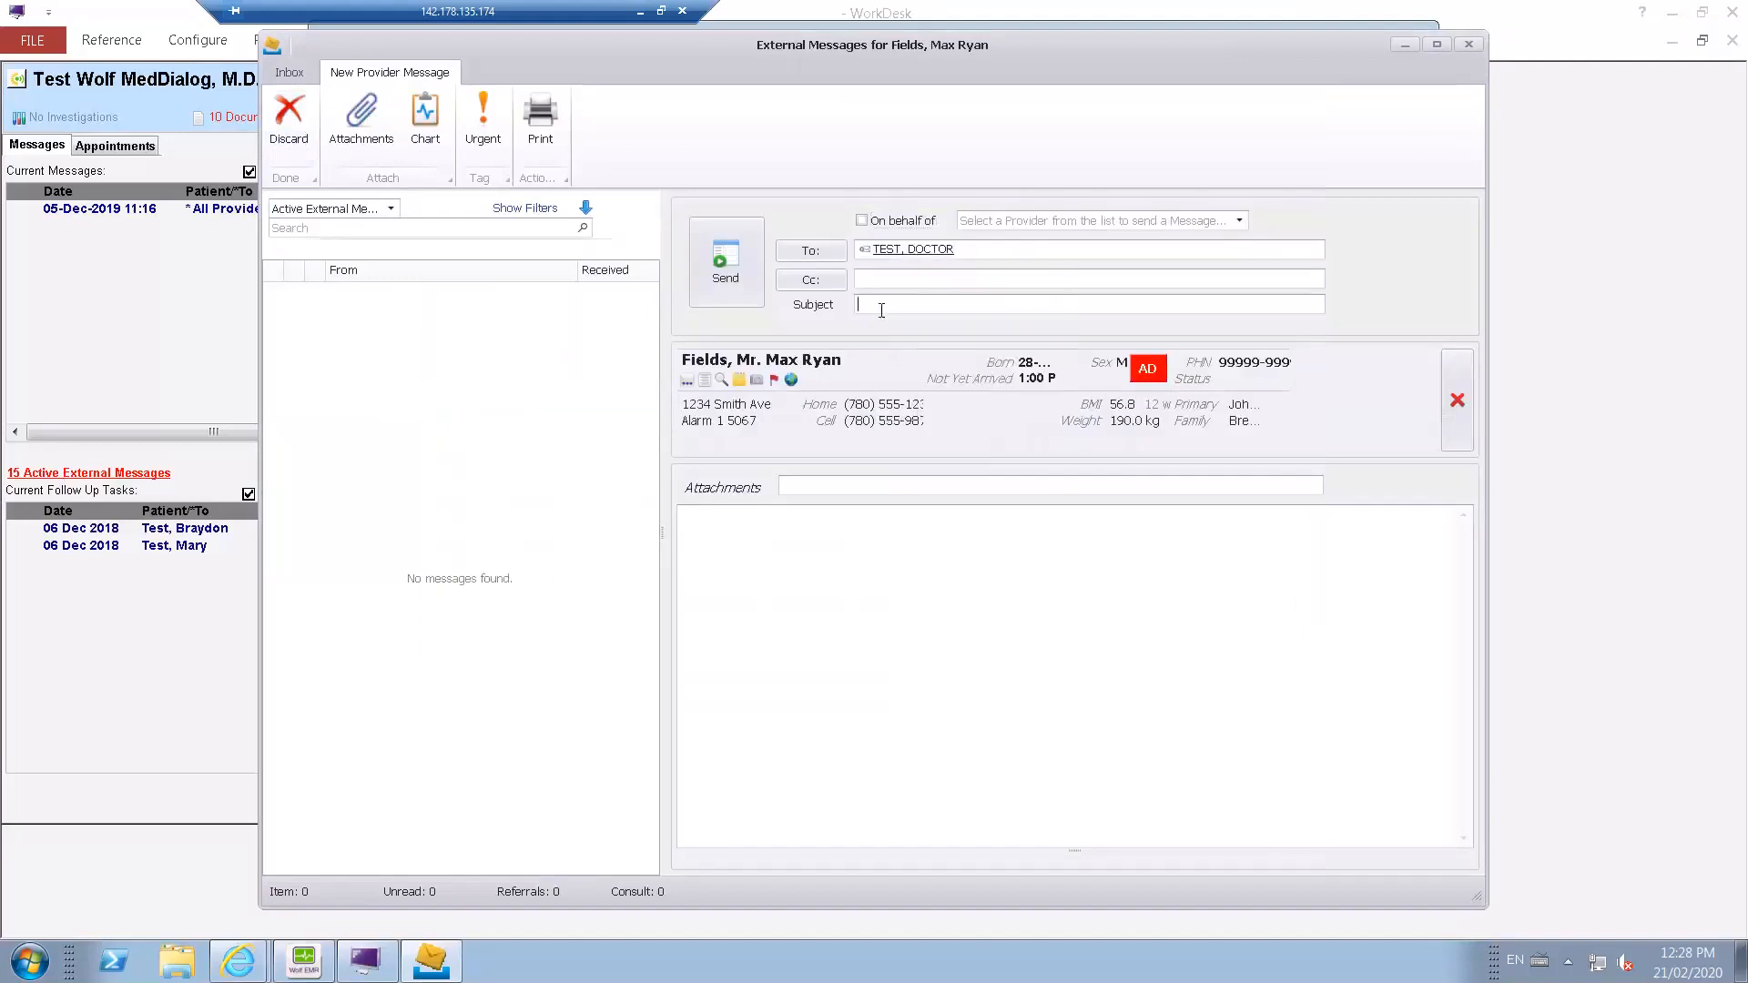
Enter the message subject "testing" and the text "body of the message".
{"action": "type", "text": "testing"}
{"action": "type", "text": "body of the message"}
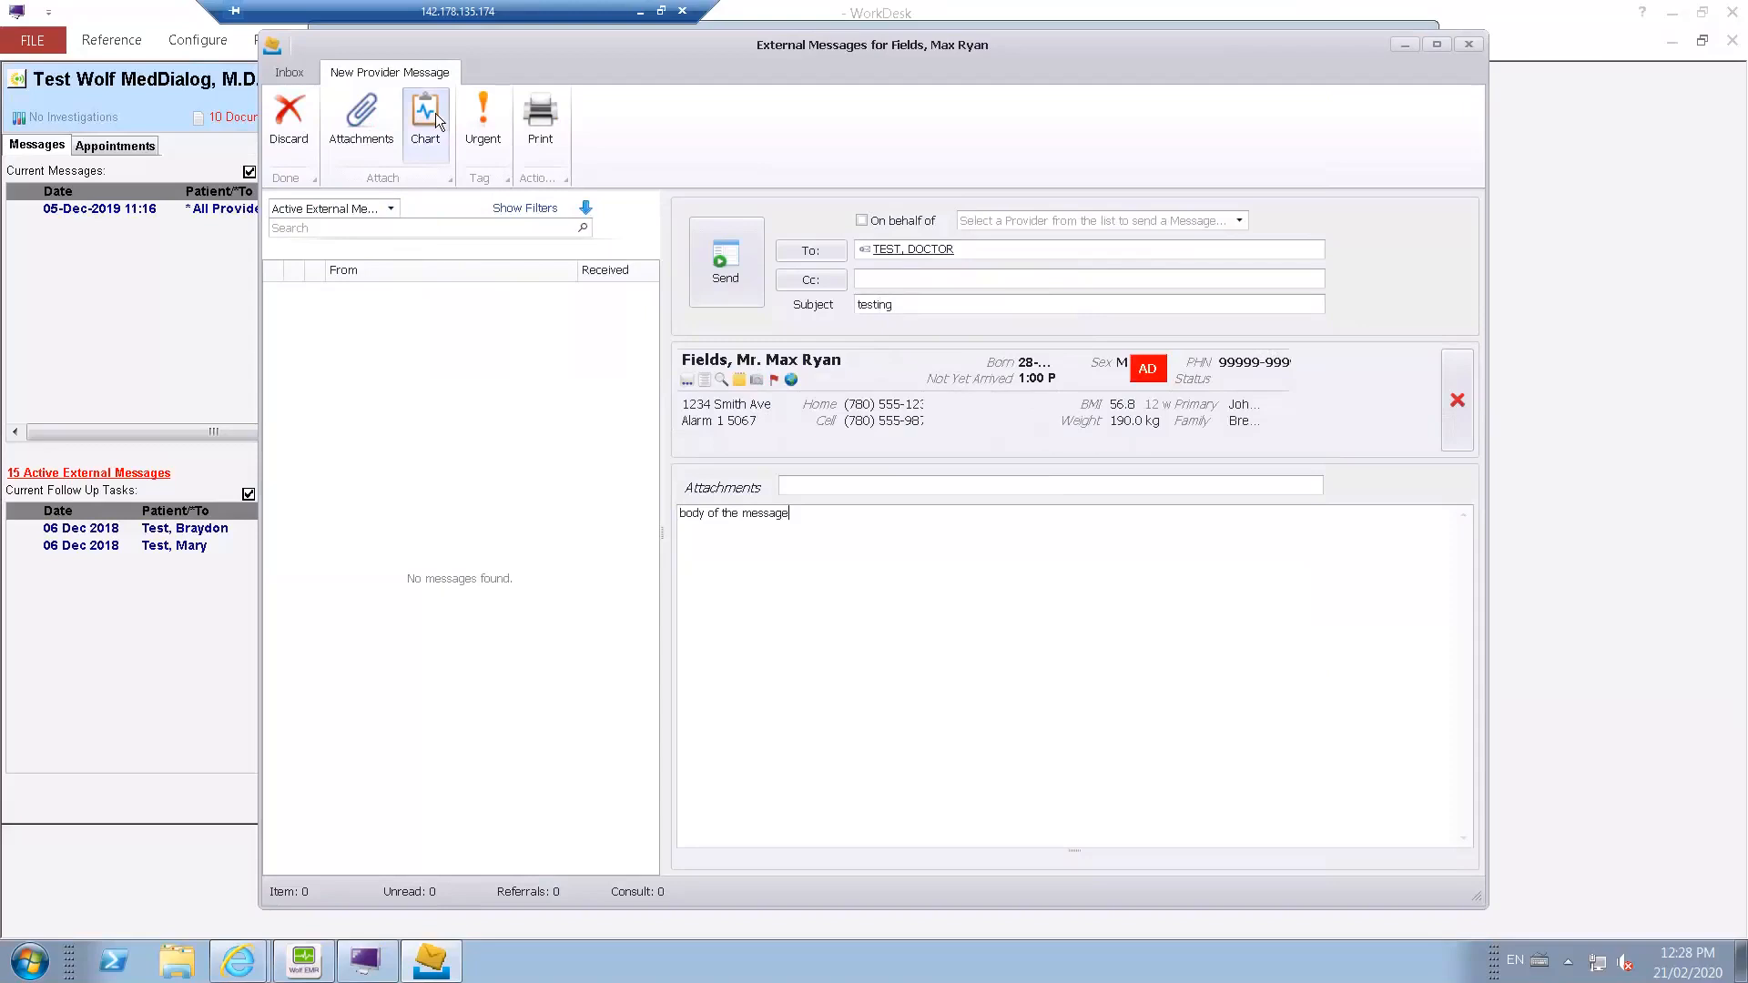
Attach the patient's 12-Feb-2019 Consult and 09-Jun-2018 "goals of care" documents to the provider message.
{"action": "left_click", "coordinate": [356, 128]}
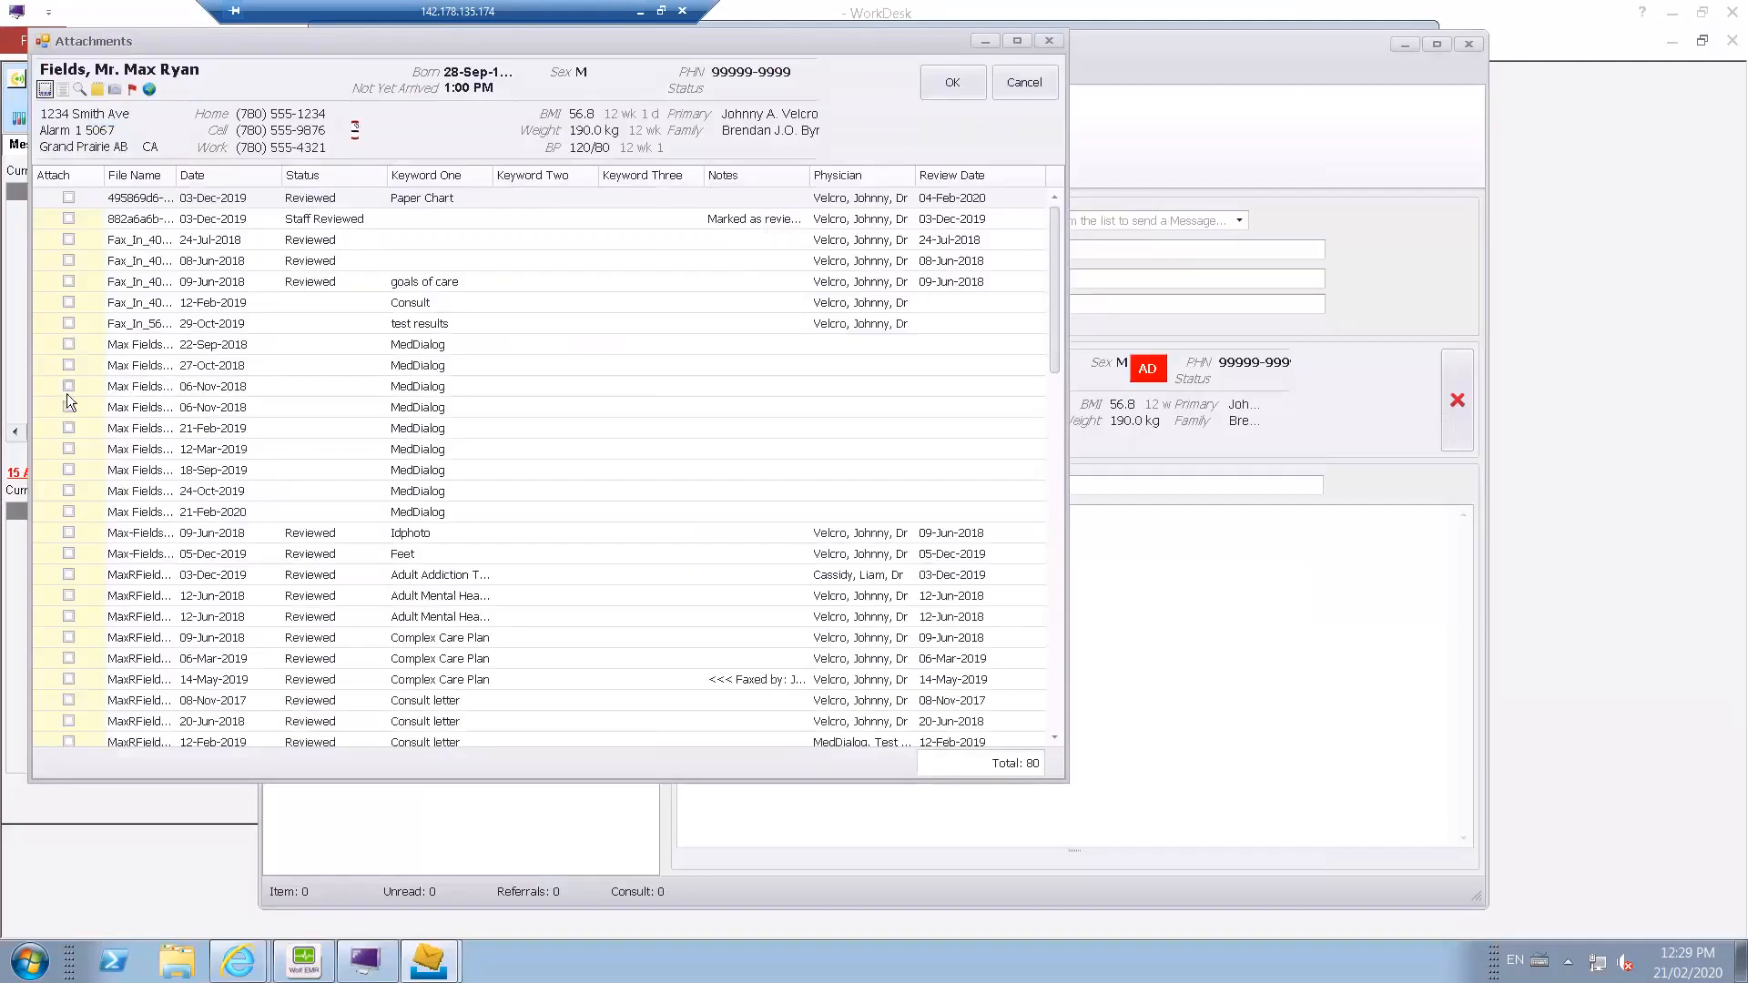
{"action": "left_click", "coordinate": [69, 303]}
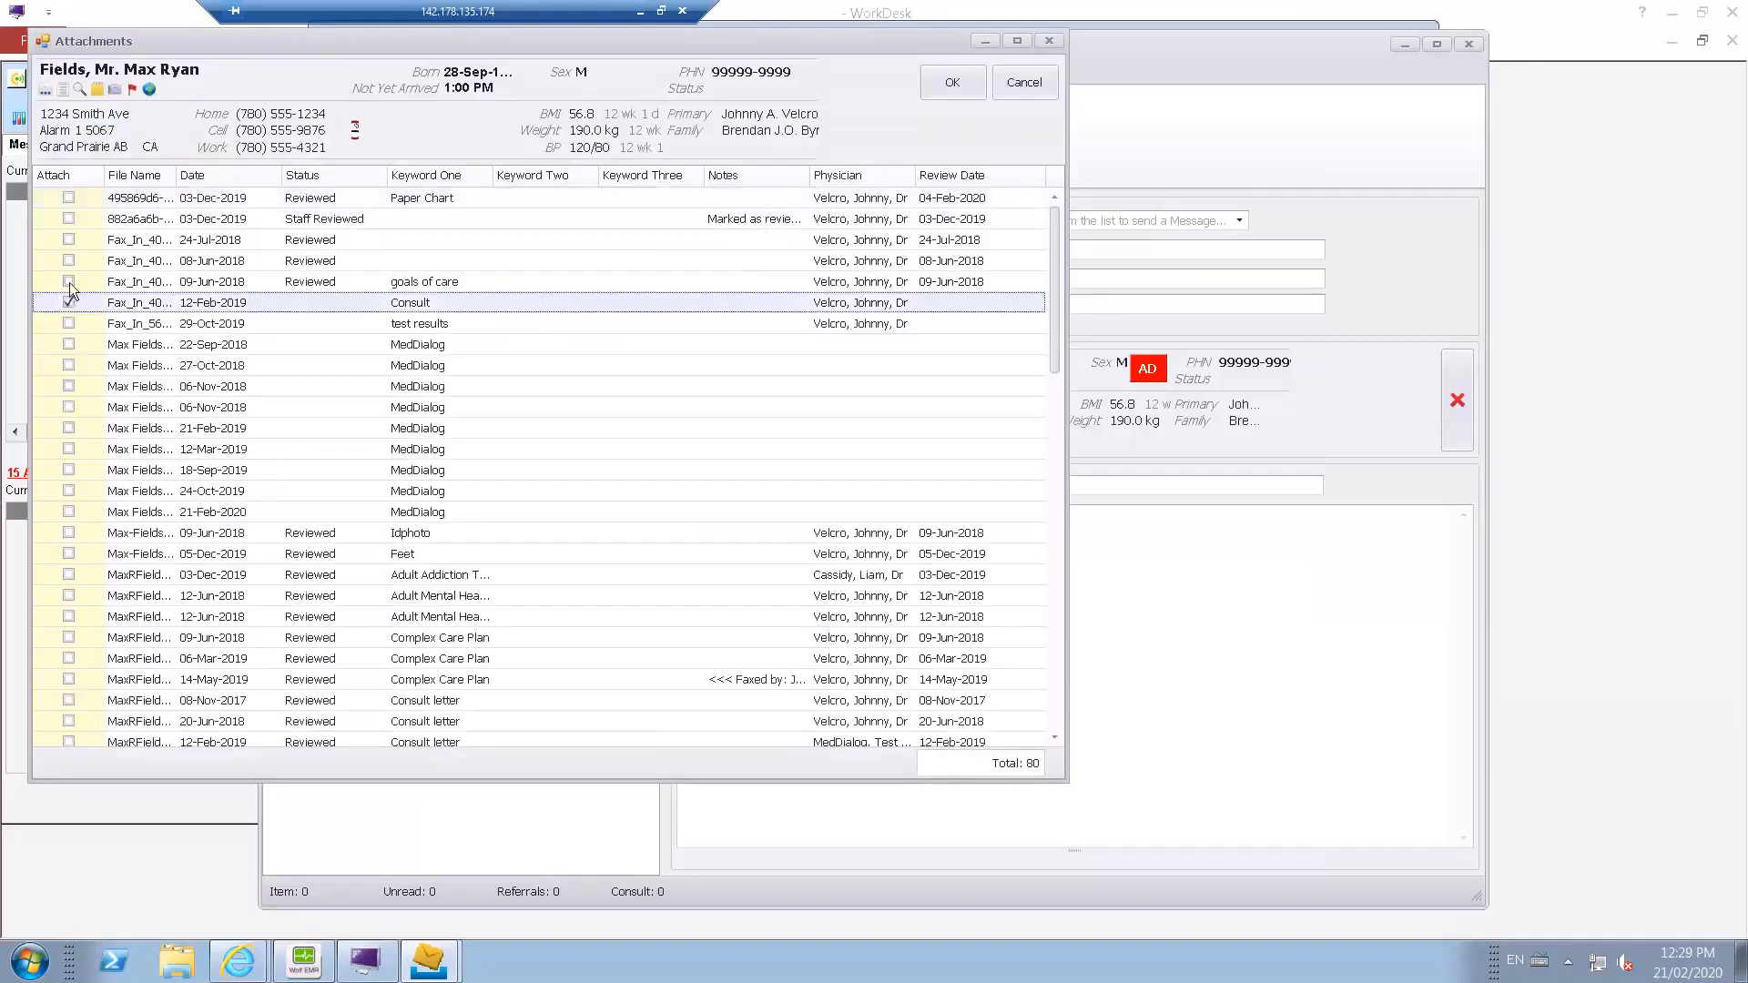
{"action": "left_click", "coordinate": [70, 281]}
{"action": "left_click", "coordinate": [931, 86]}
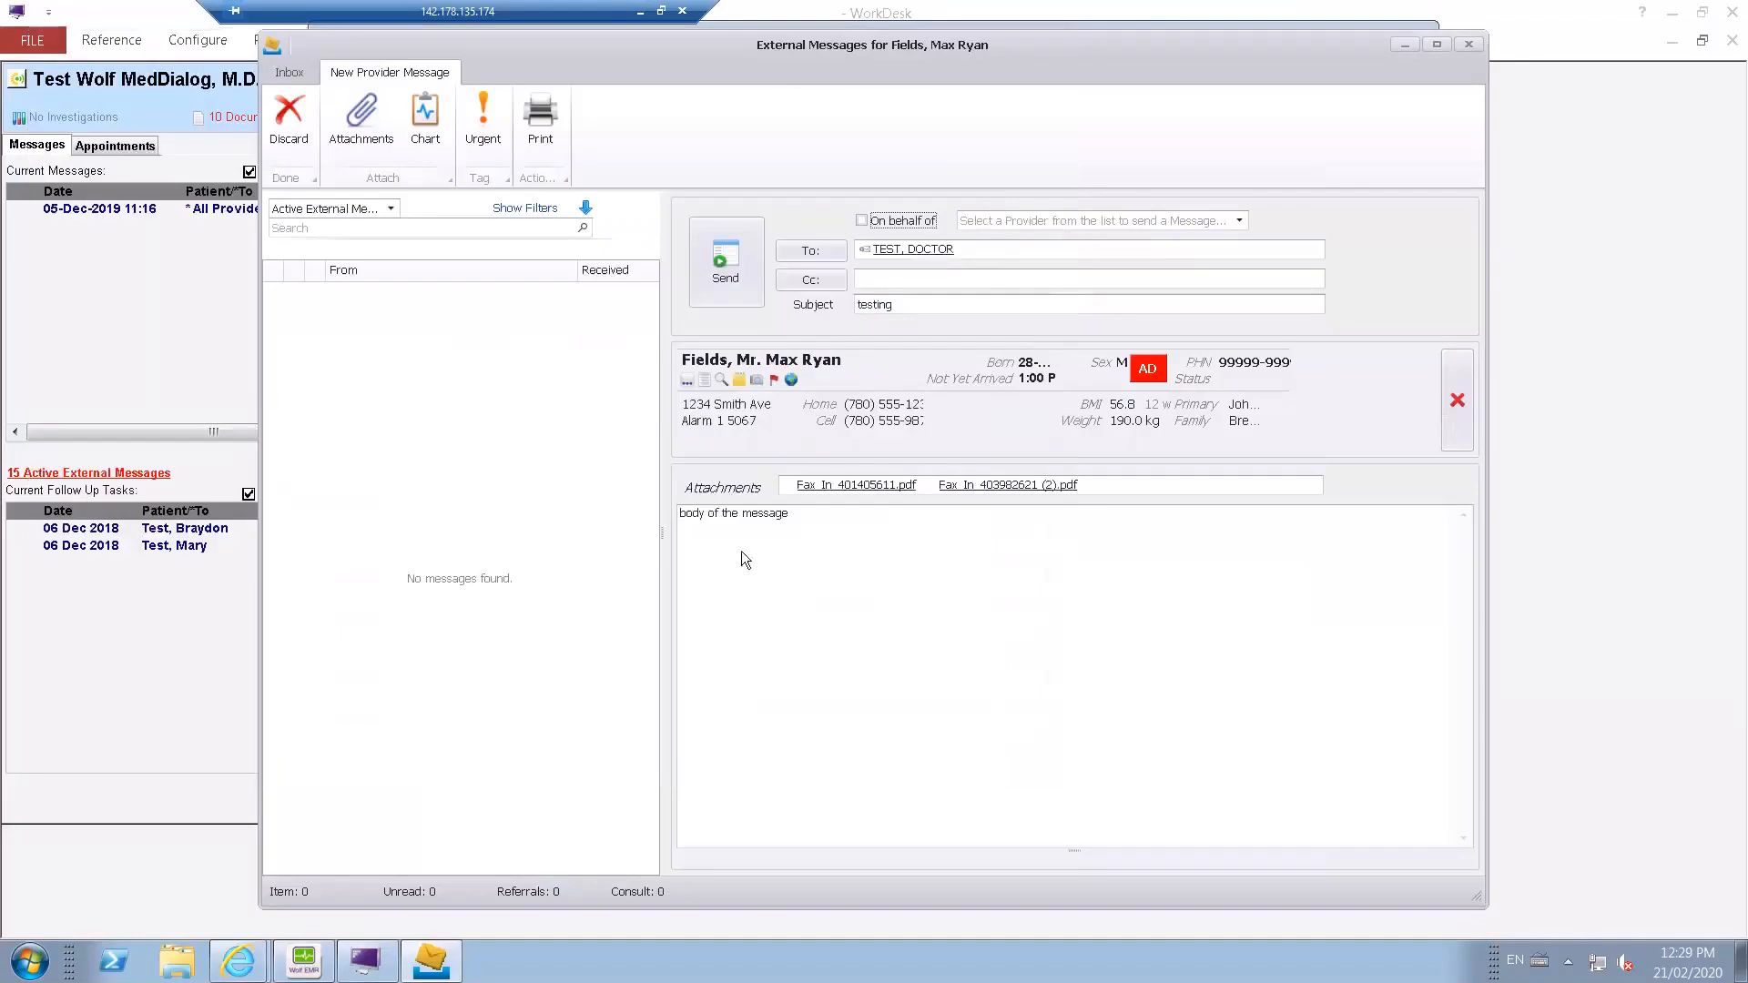
Send the provider message, accepting the legal disclaimer, and close the patient's external messages.
{"action": "mouse_move", "coordinate": [832, 497]}
{"action": "mouse_move", "coordinate": [991, 480]}
{"action": "left_click", "coordinate": [721, 276]}
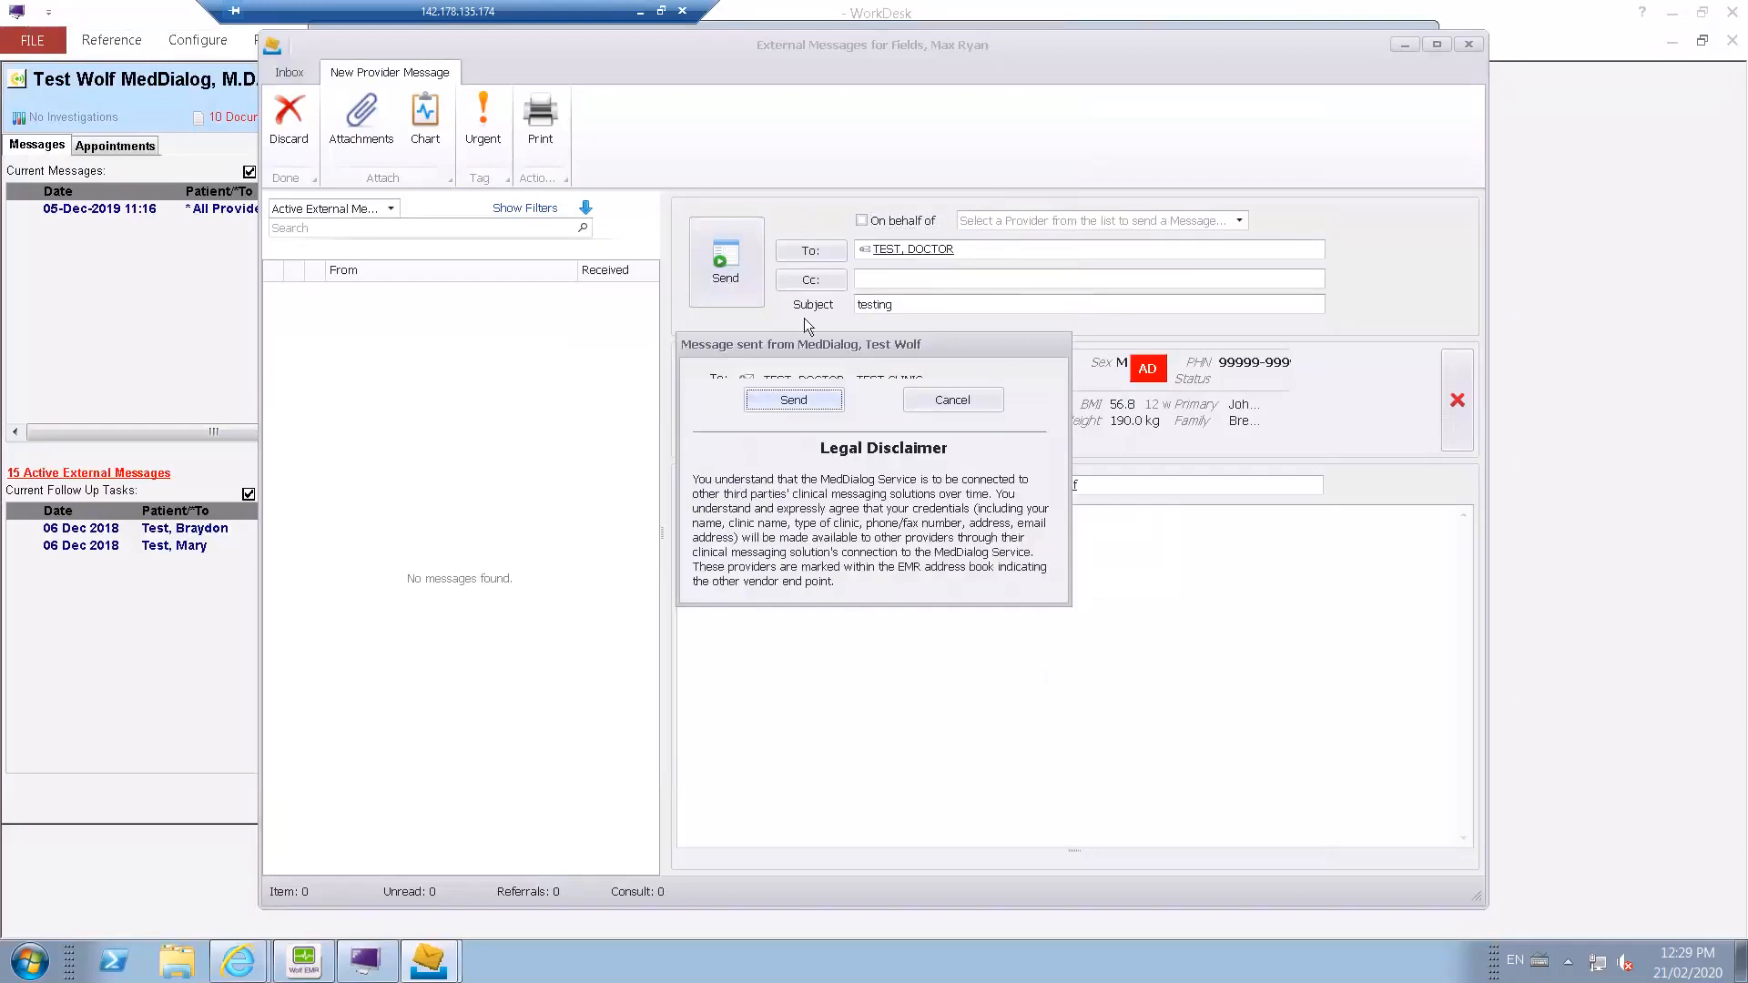
{"action": "left_click", "coordinate": [820, 401]}
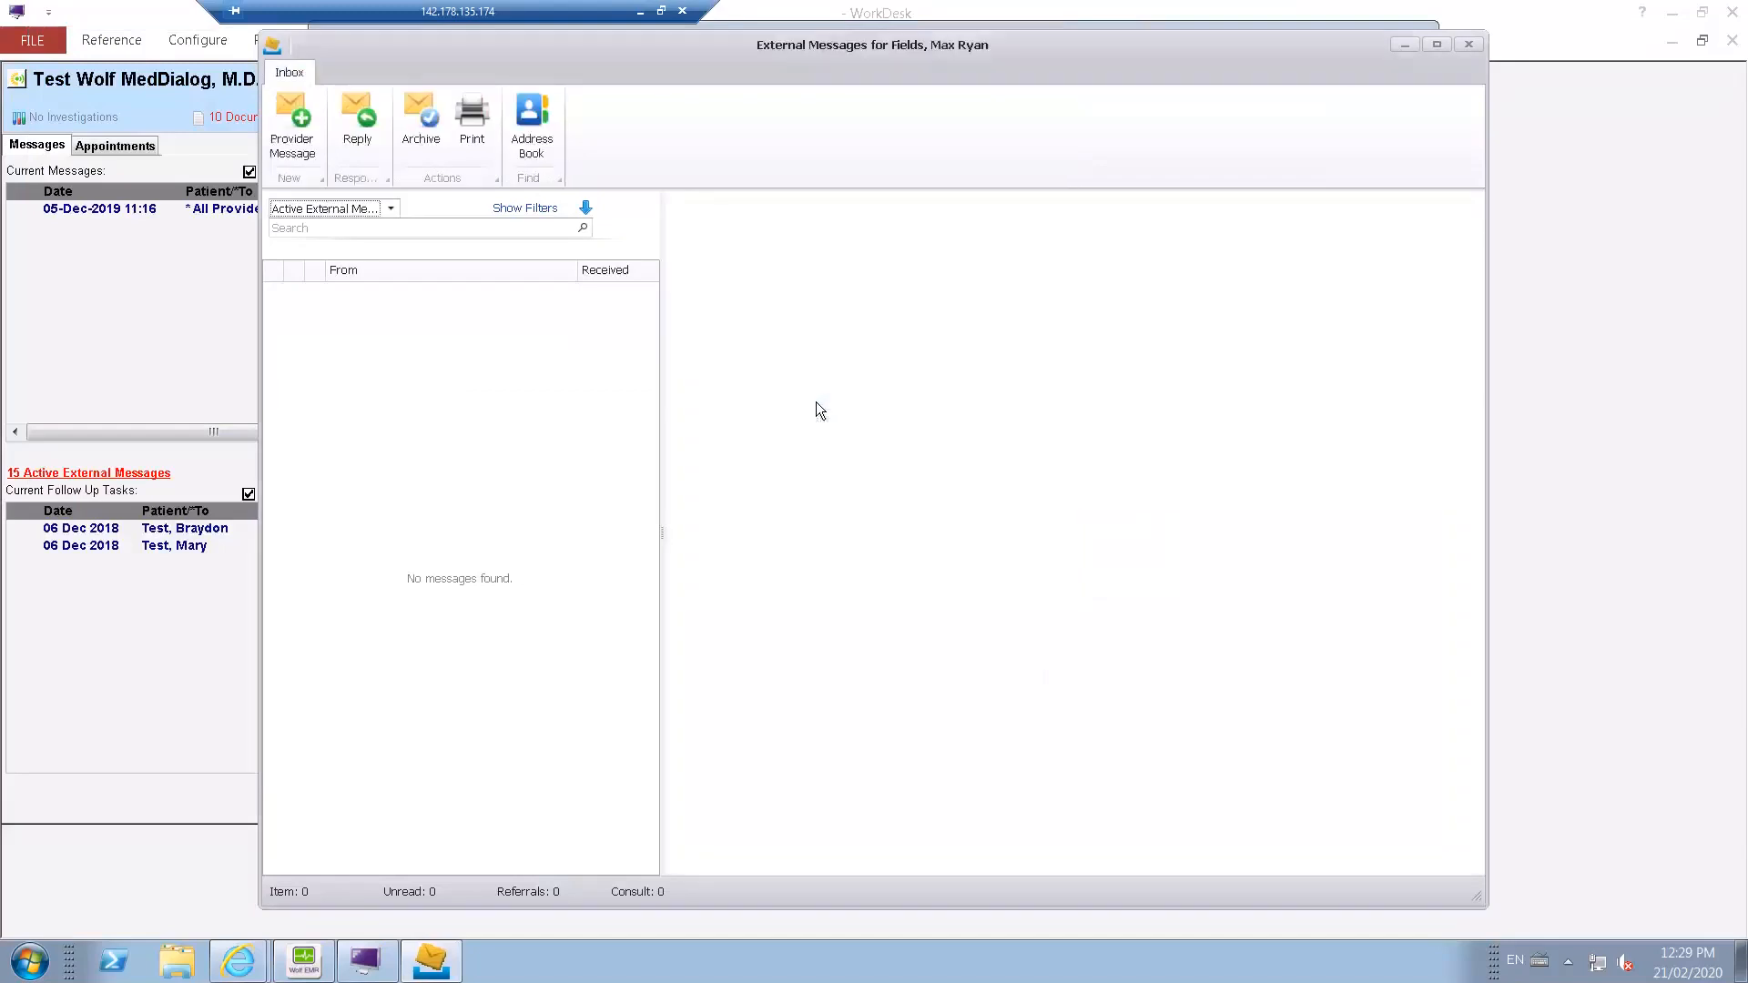
{"action": "left_click", "coordinate": [1469, 44]}
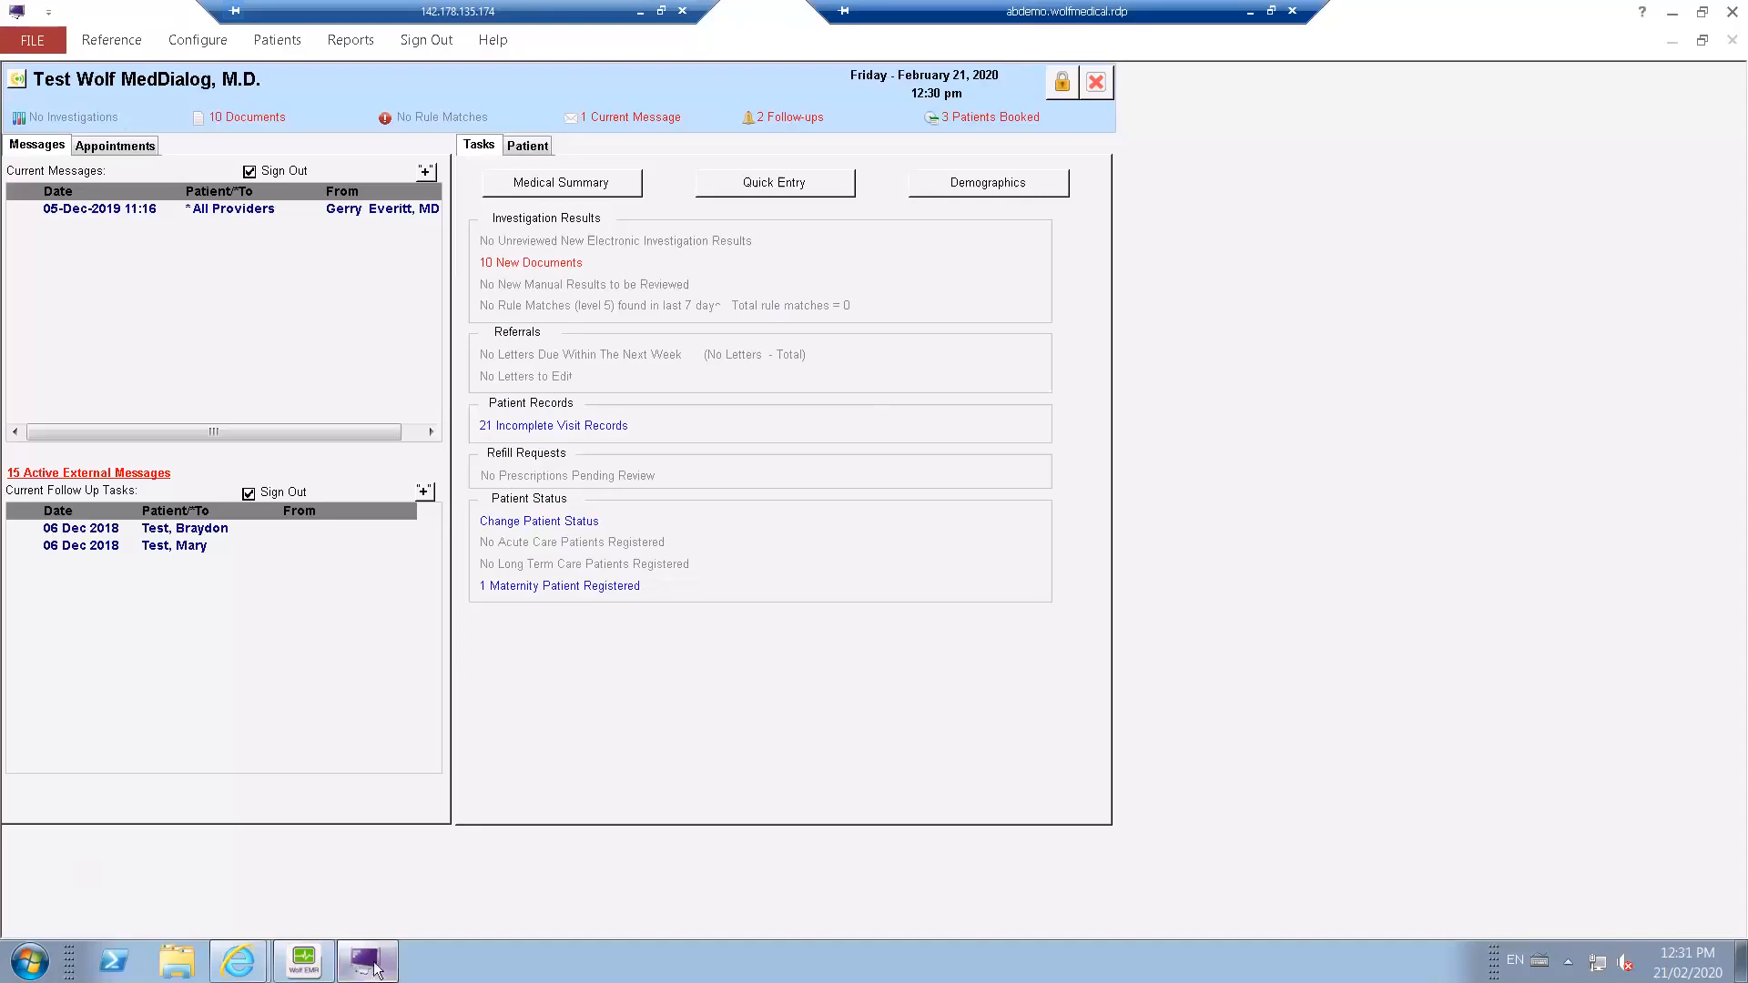
Review the outgoing faxes in the eFax Queue from the Wolf EMR home window, and return to the WorkDesk.
{"action": "left_click", "coordinate": [328, 968]}
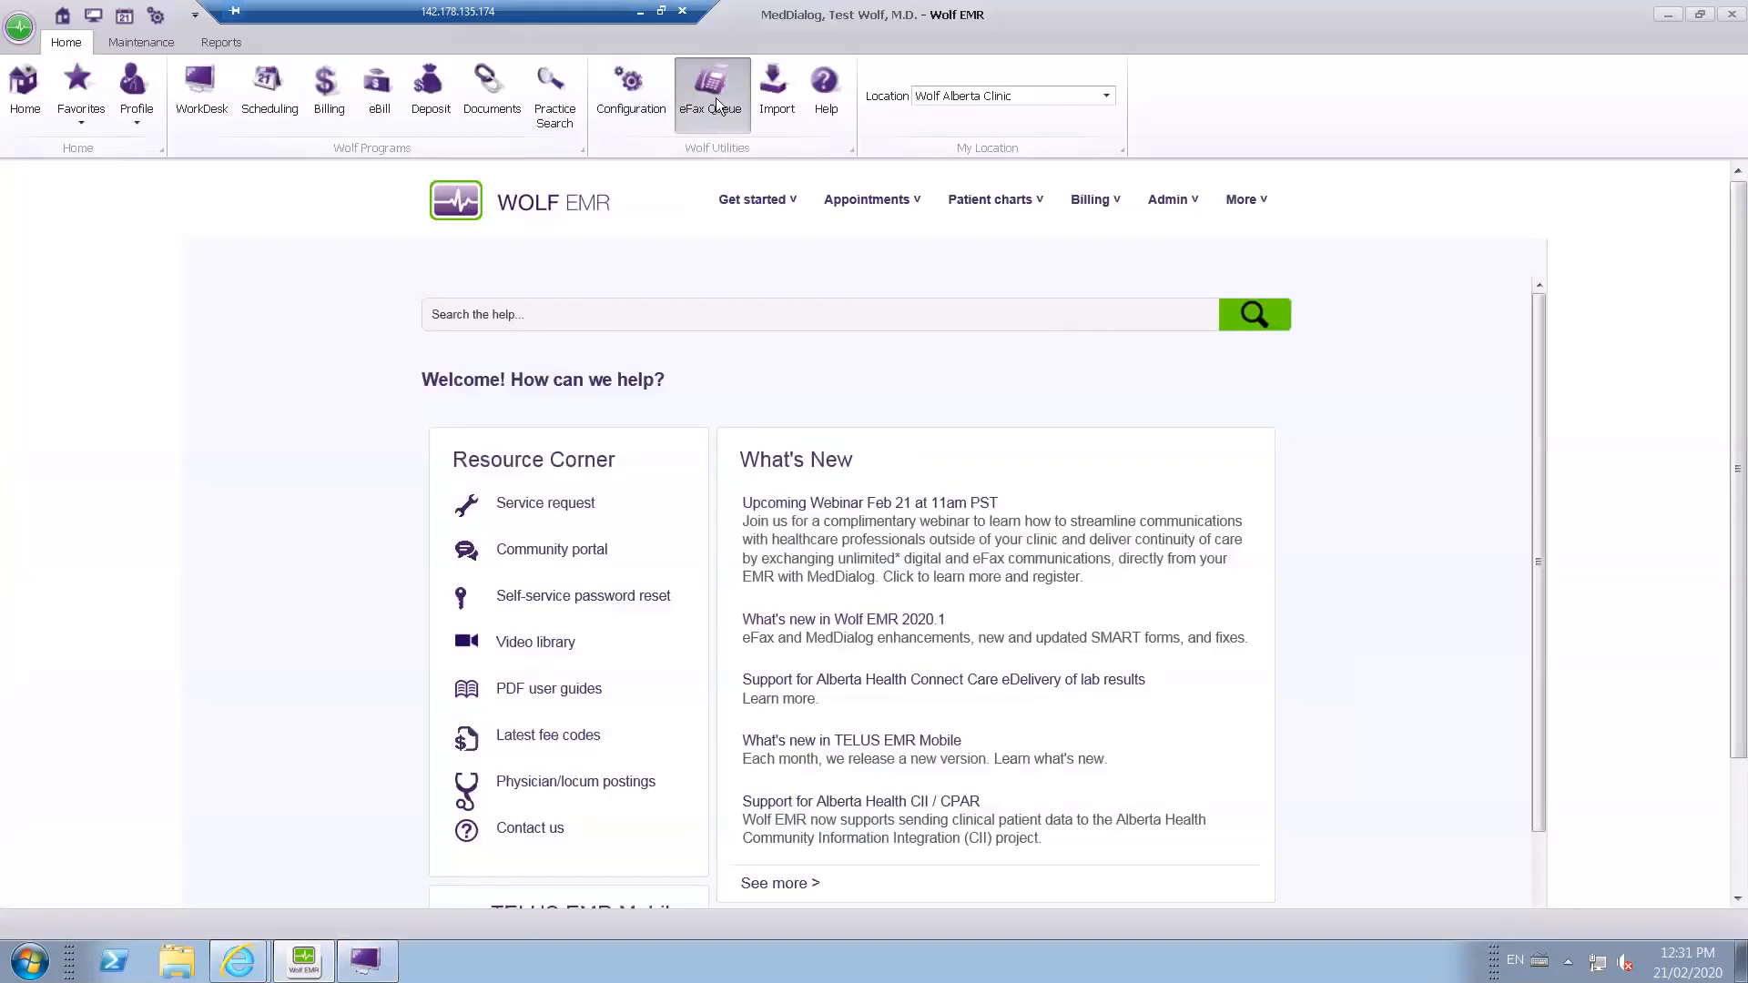
{"action": "left_click", "coordinate": [715, 97]}
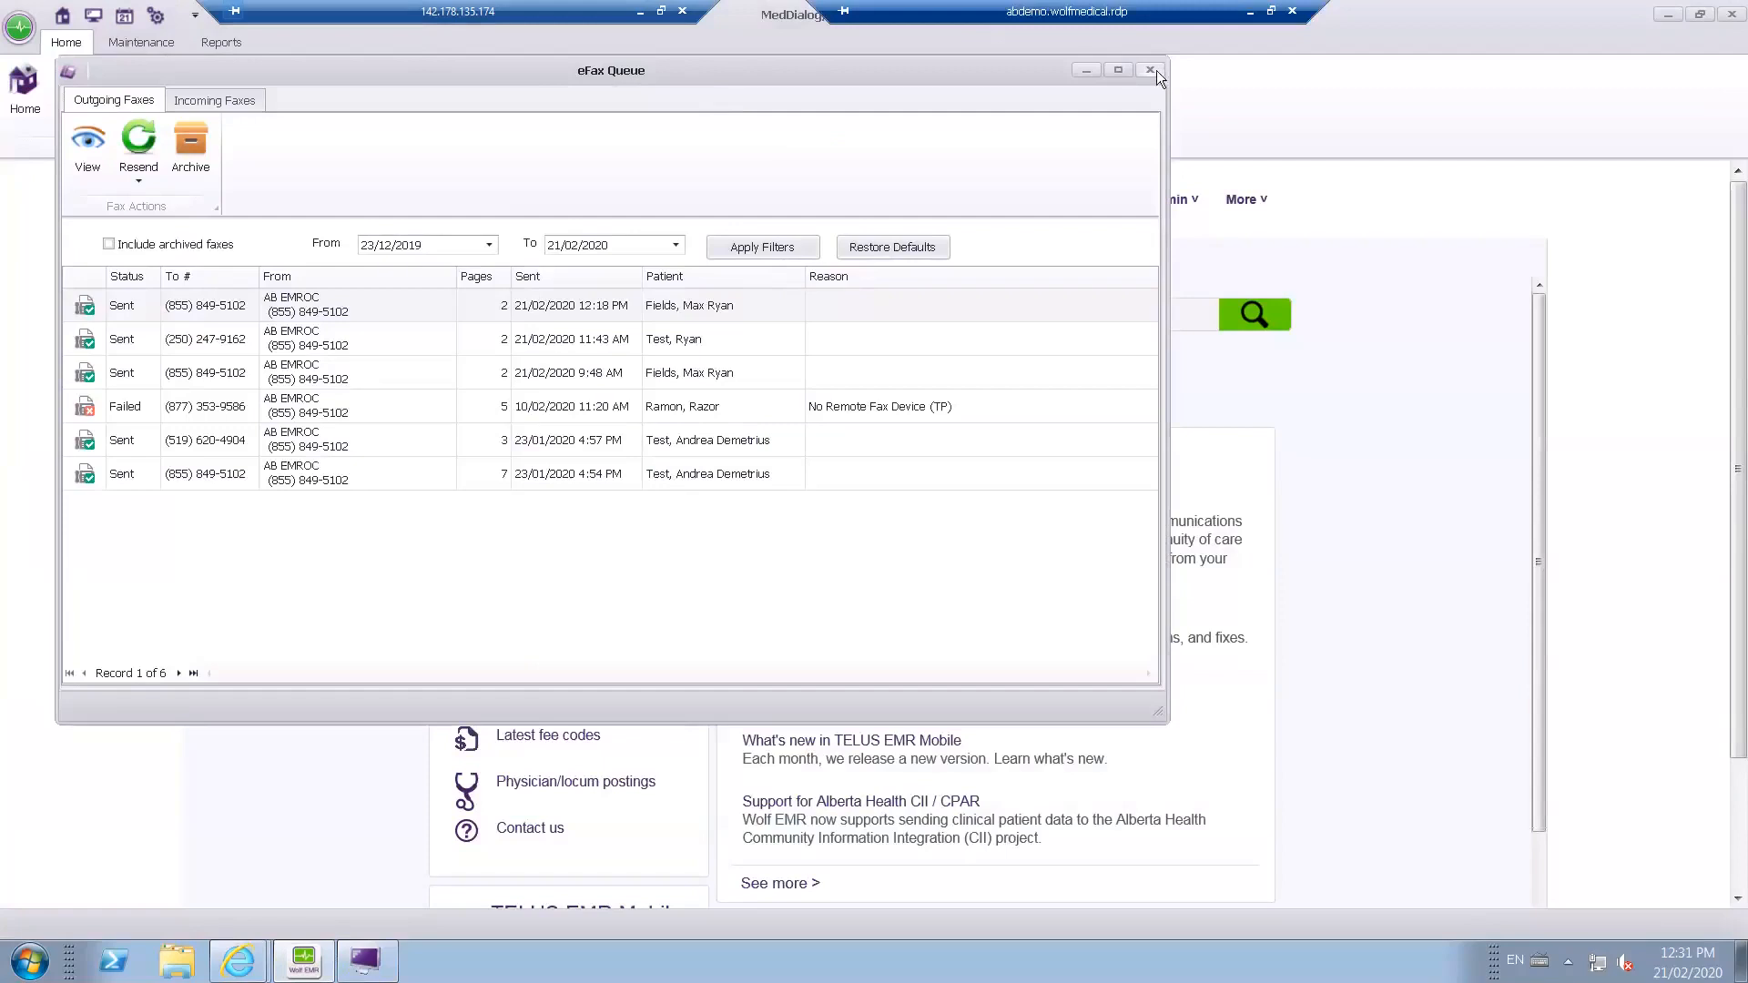
{"action": "left_click", "coordinate": [307, 947]}
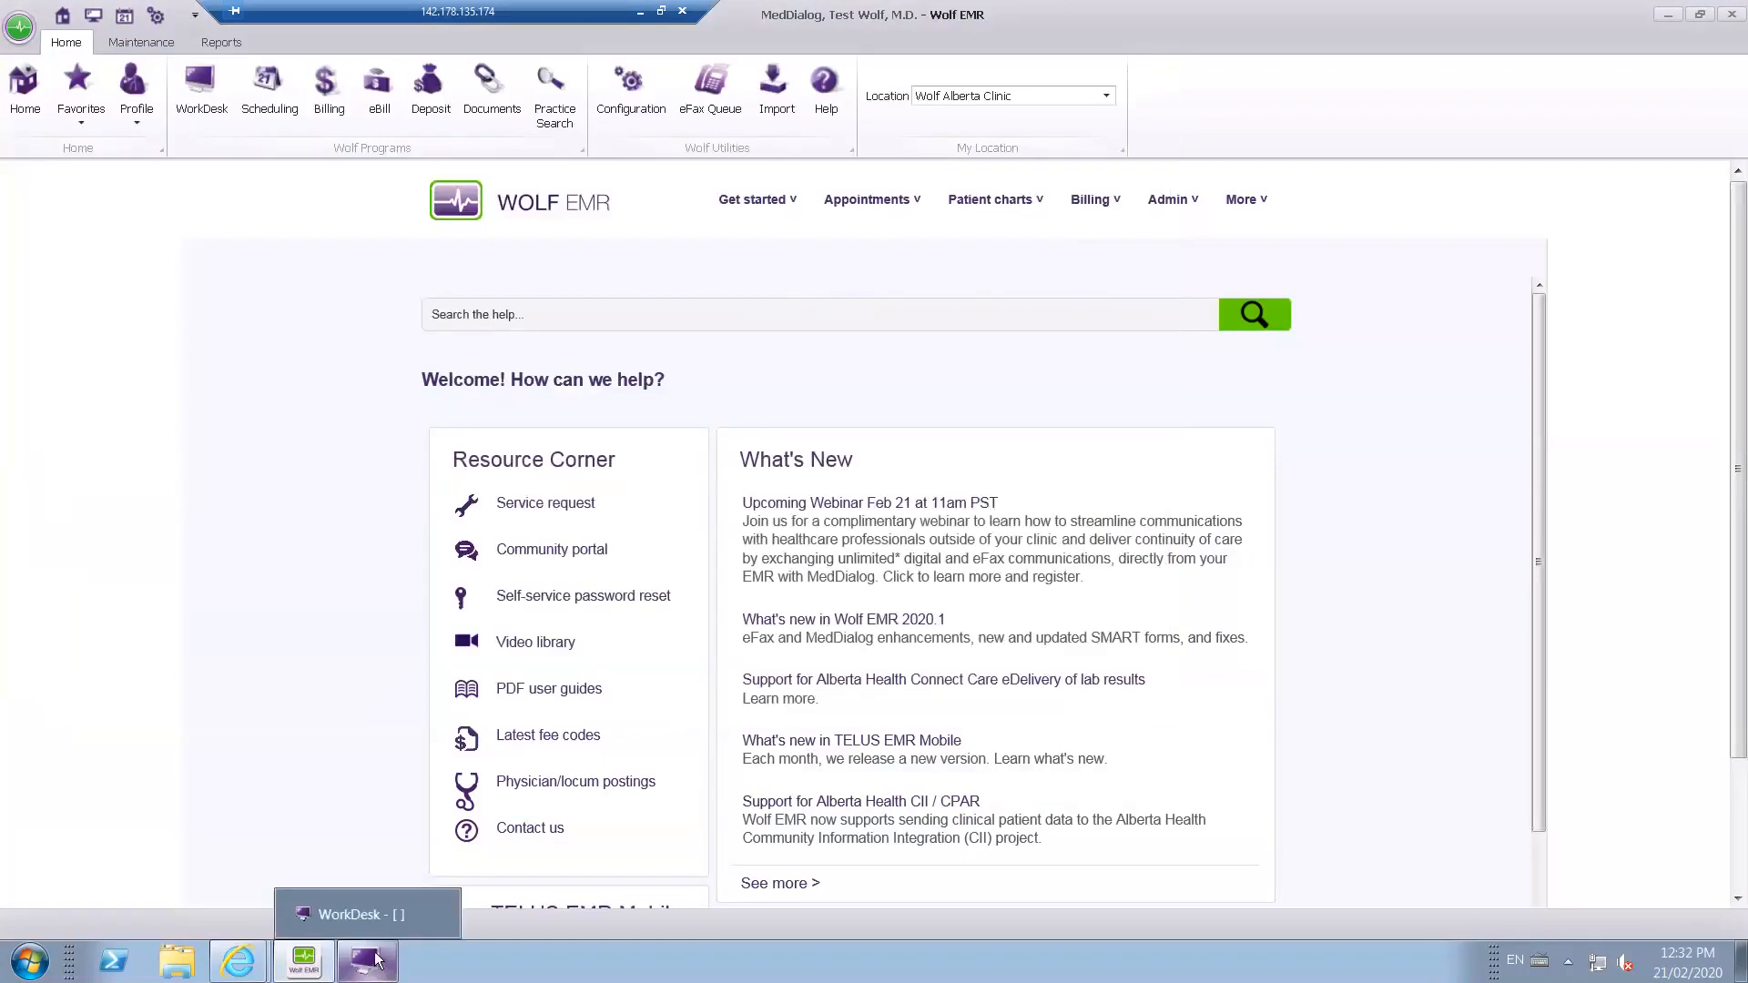
{"action": "left_click", "coordinate": [380, 975]}
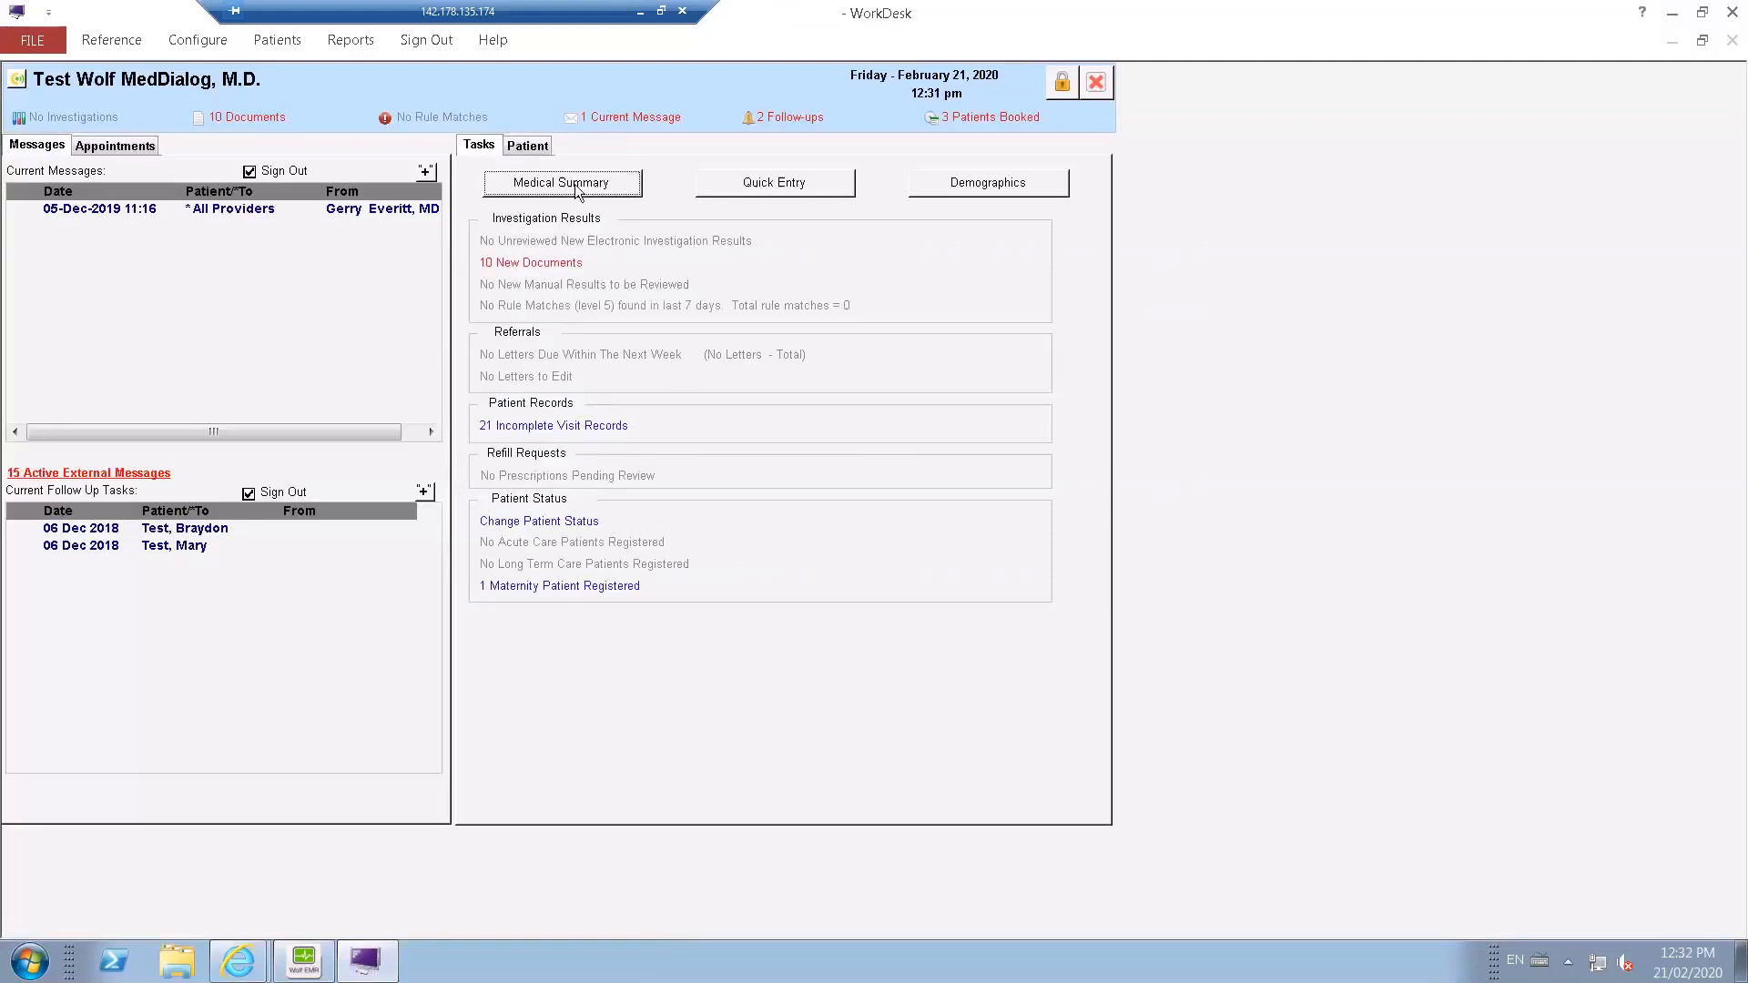
Reopen the patient's medical summary at the documents list and bring up the SMART Forms selection for the patient.
{"action": "left_click", "coordinate": [576, 187]}
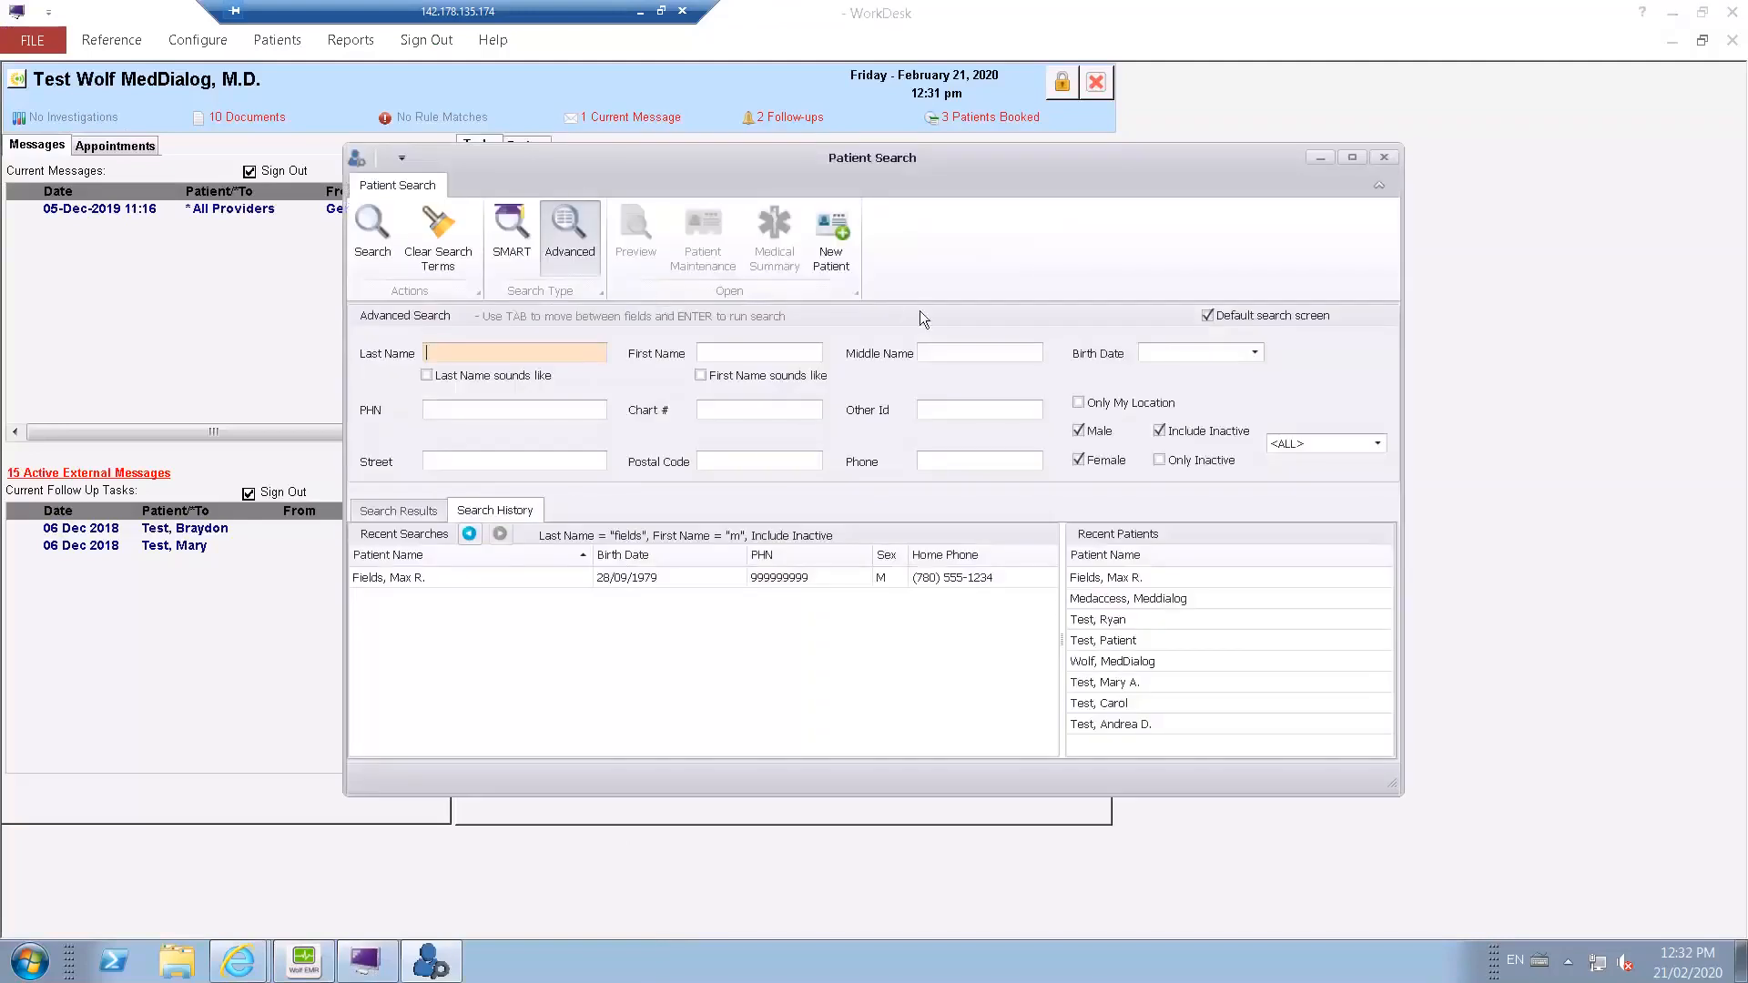
{"action": "left_click", "coordinate": [508, 579]}
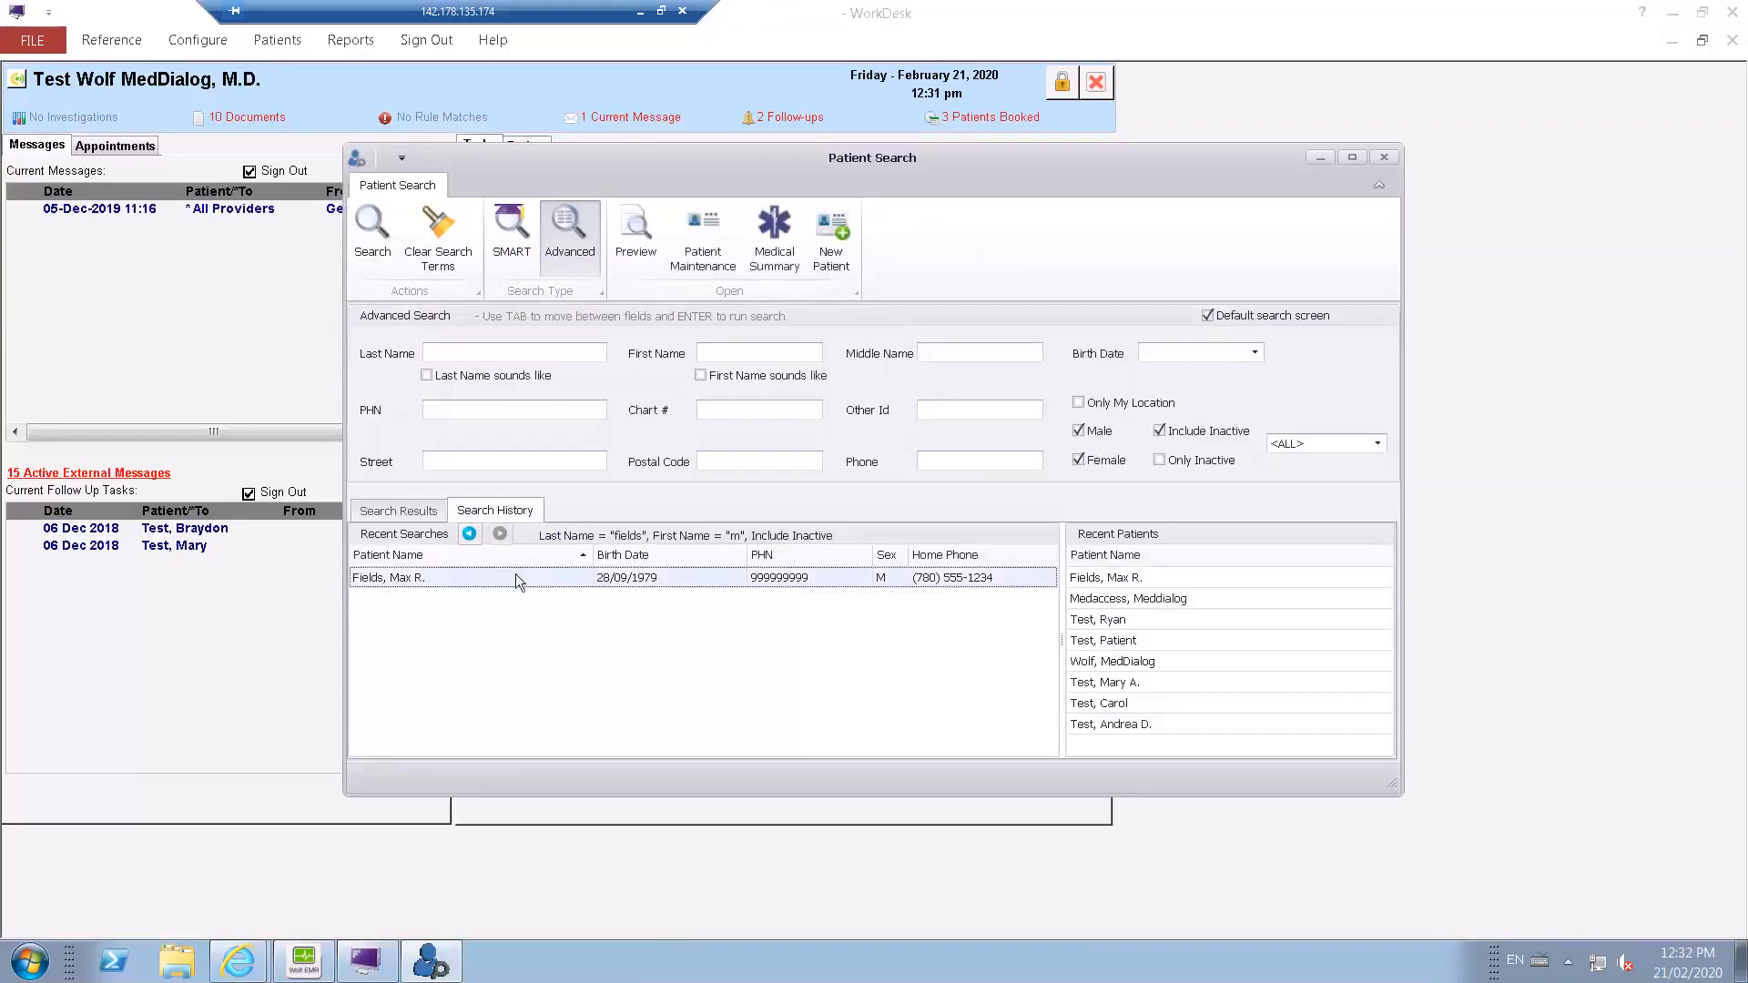
{"action": "double_click", "coordinate": [515, 579]}
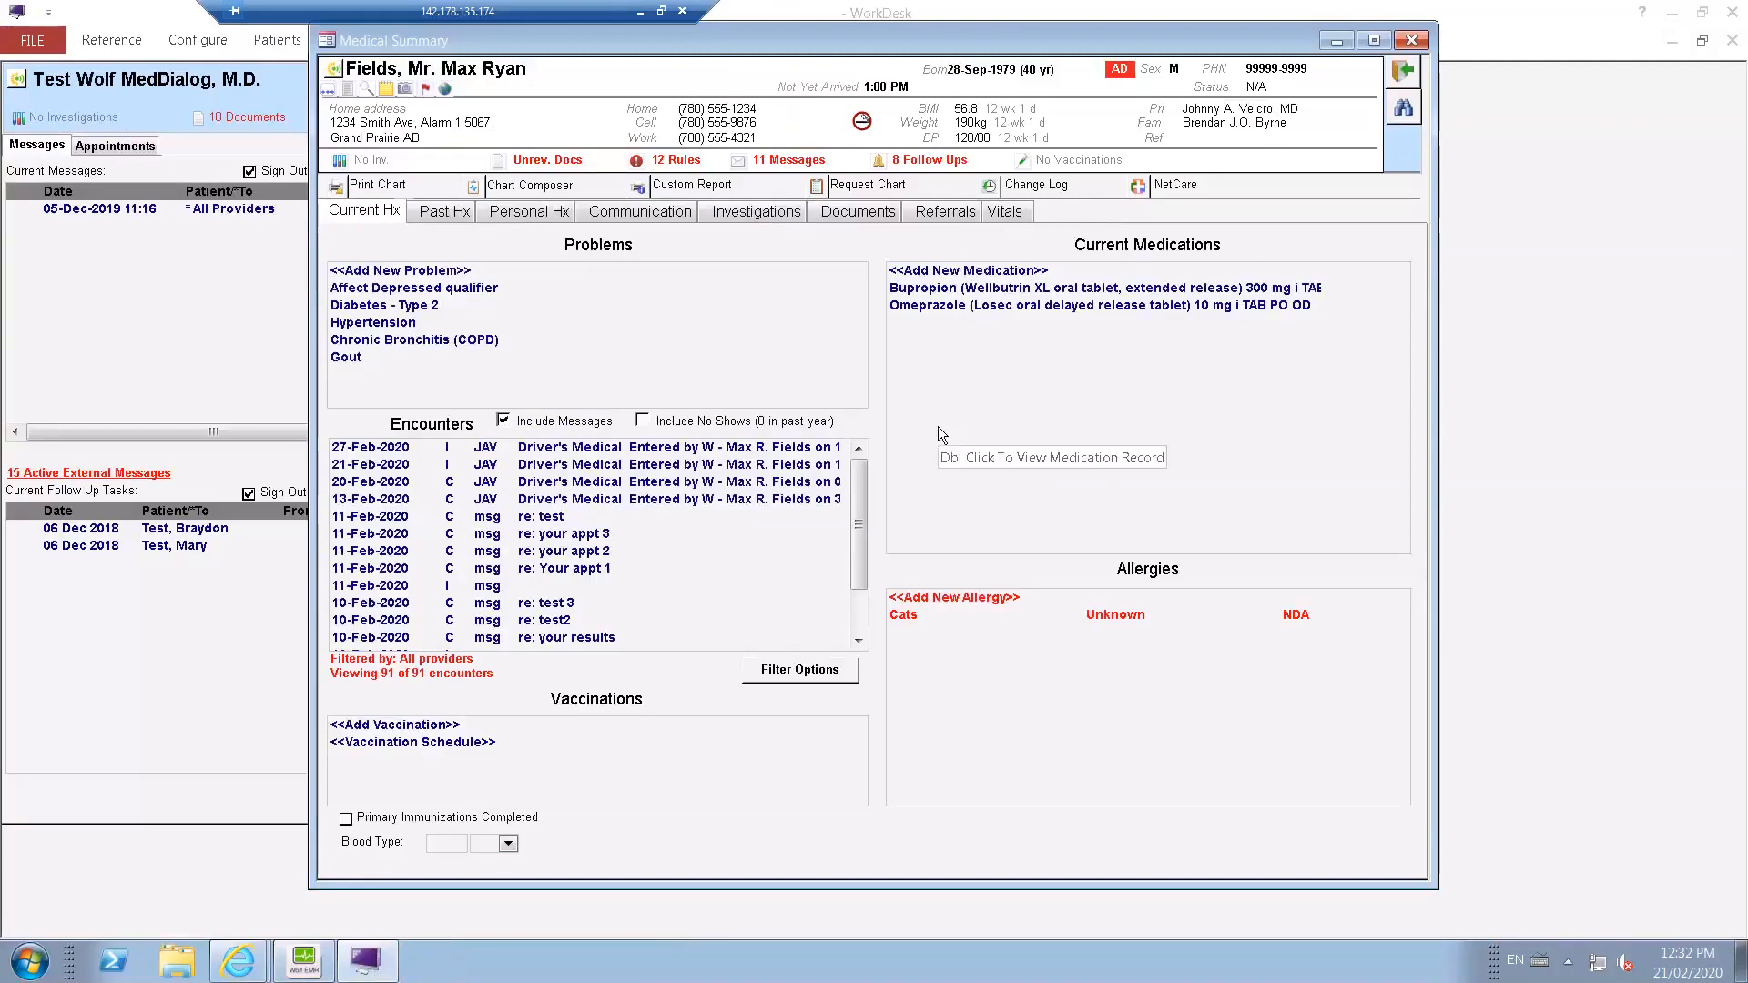
{"action": "right_click", "coordinate": [938, 426]}
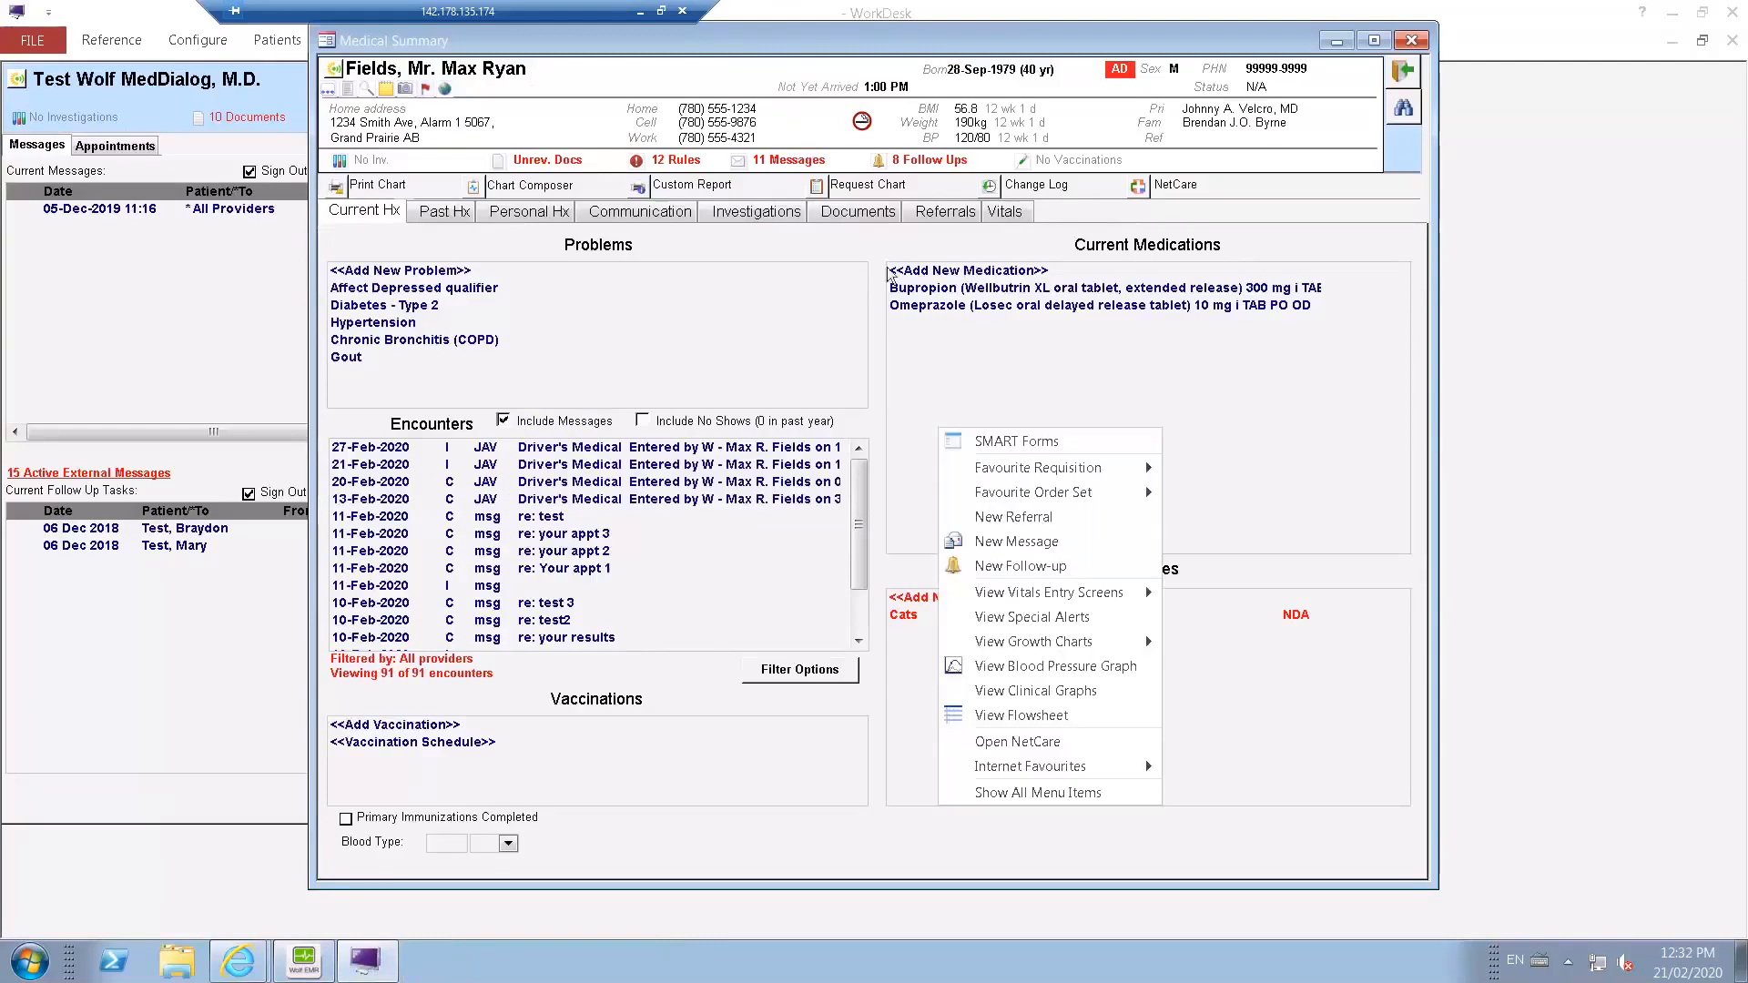
{"action": "left_click", "coordinate": [860, 217]}
{"action": "right_click", "coordinate": [925, 413]}
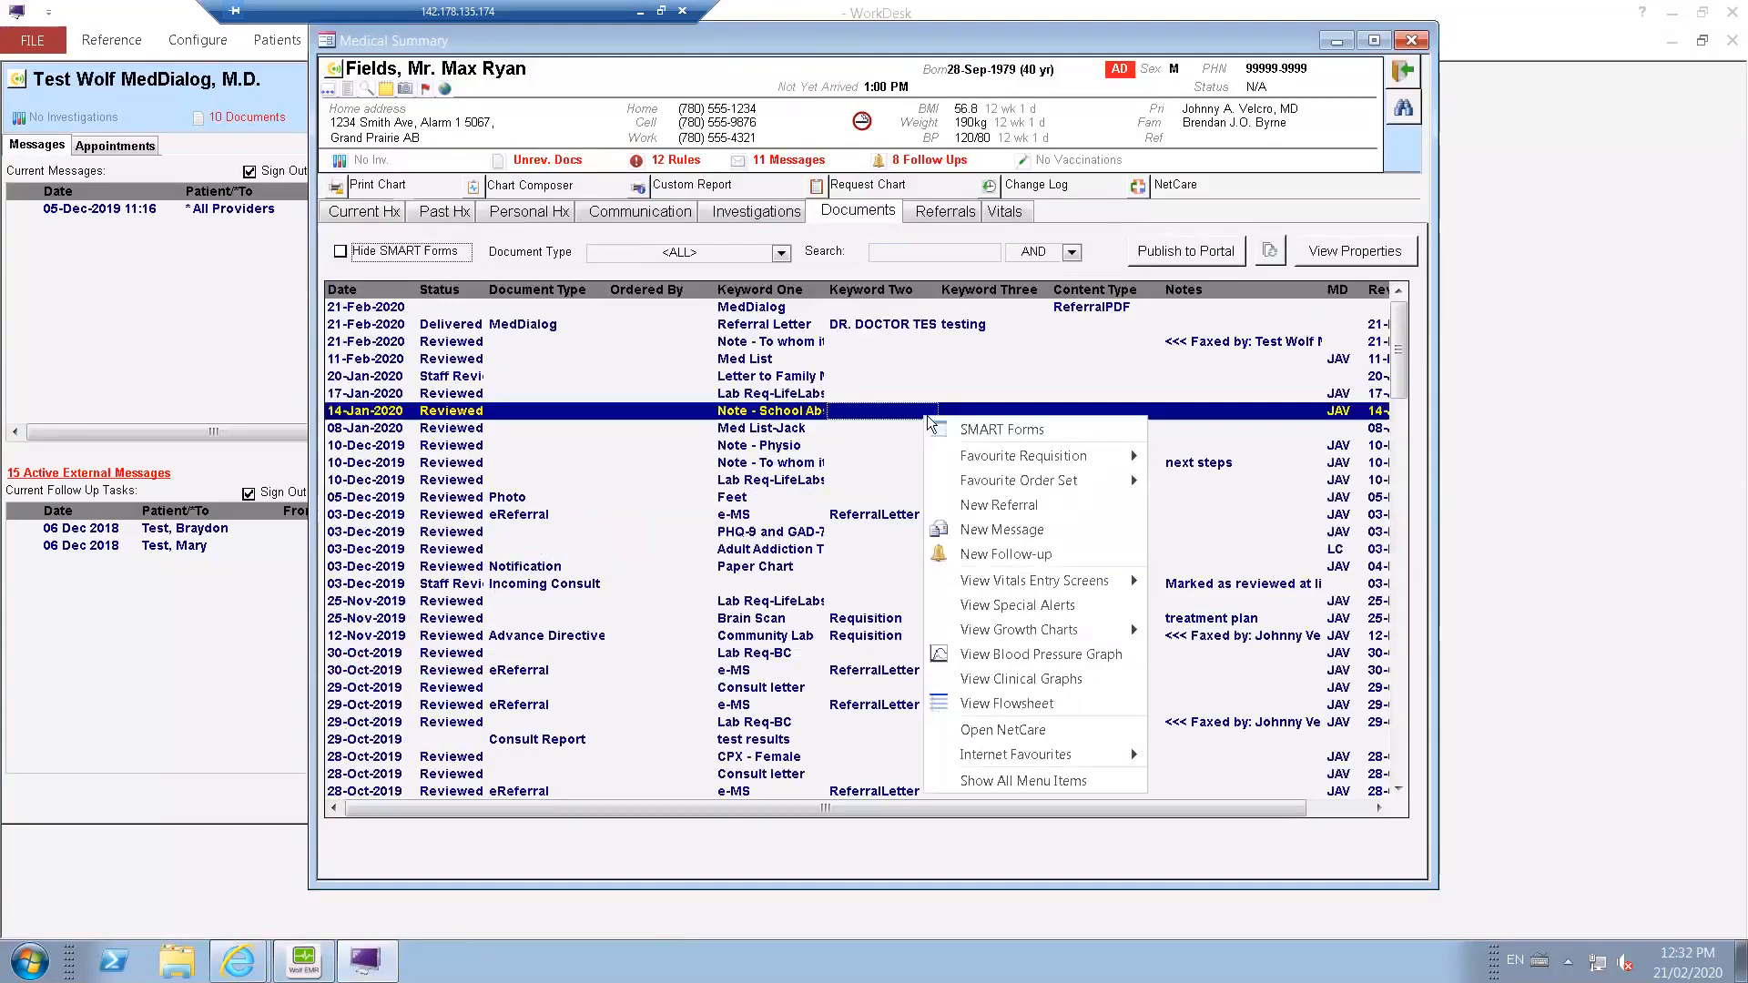
{"action": "left_click", "coordinate": [1000, 430]}
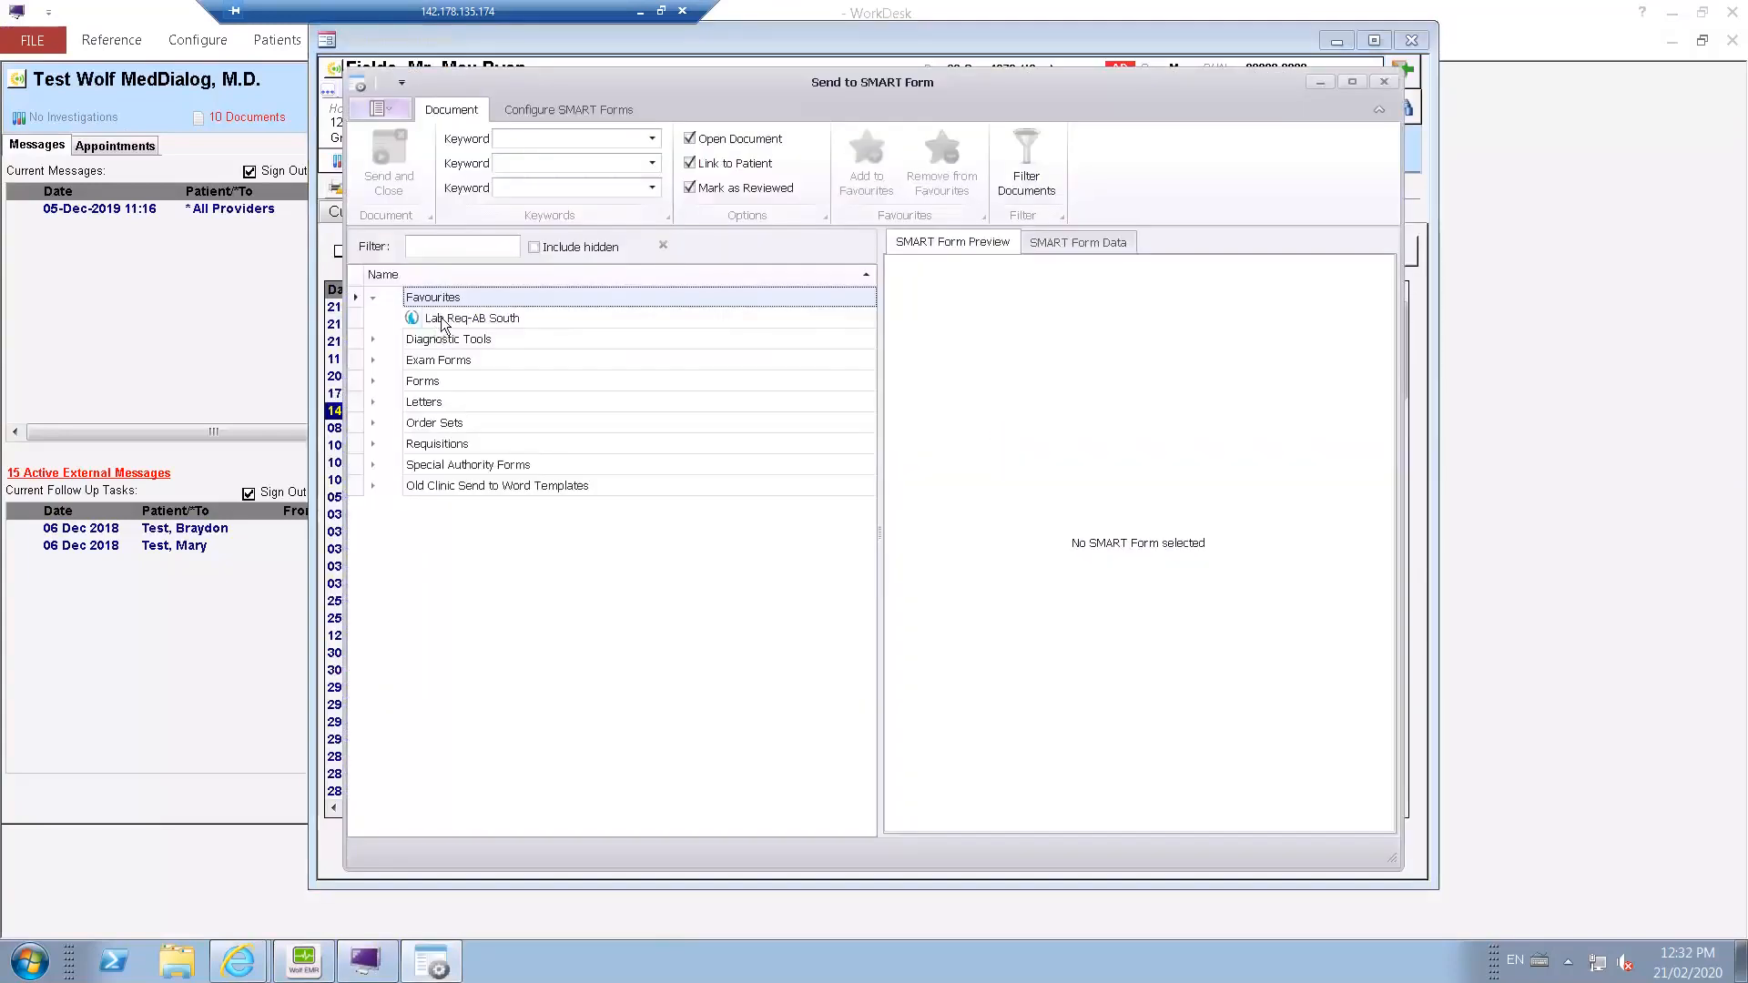
Create the Lab Req-AB South SMART form for the patient, allowing incomplete data for the missing appointment.
{"action": "left_click", "coordinate": [442, 320]}
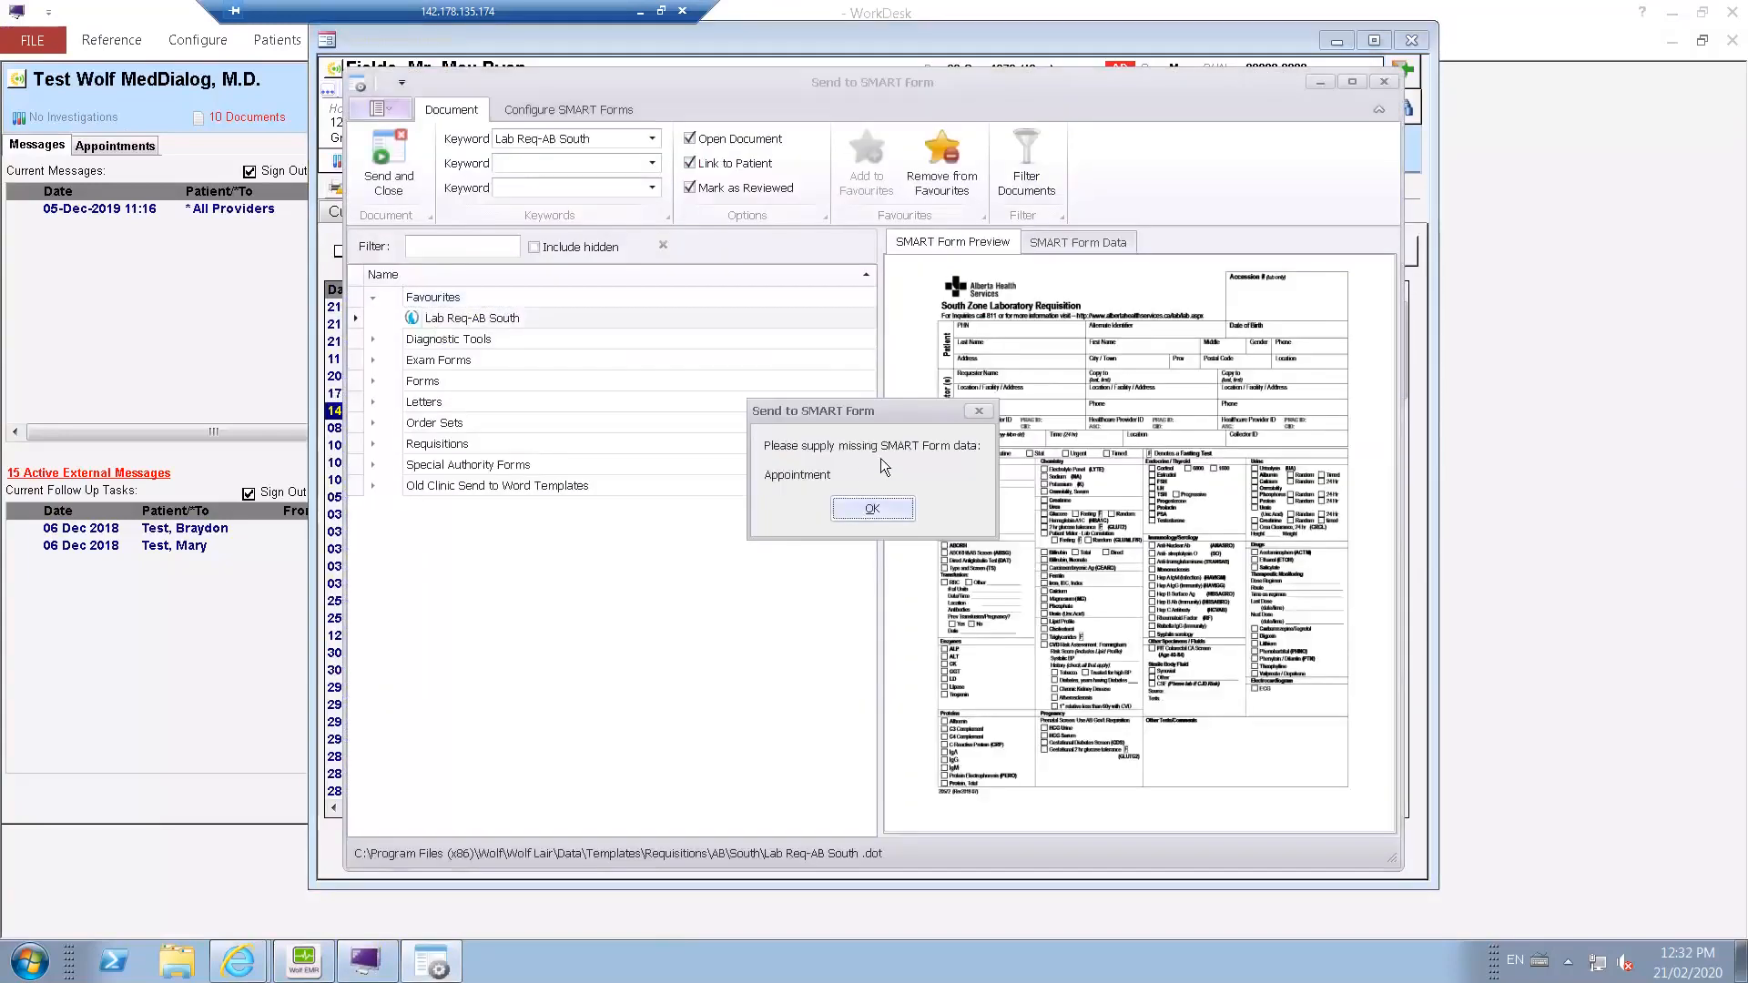
{"action": "left_click", "coordinate": [878, 510]}
{"action": "left_click", "coordinate": [938, 580]}
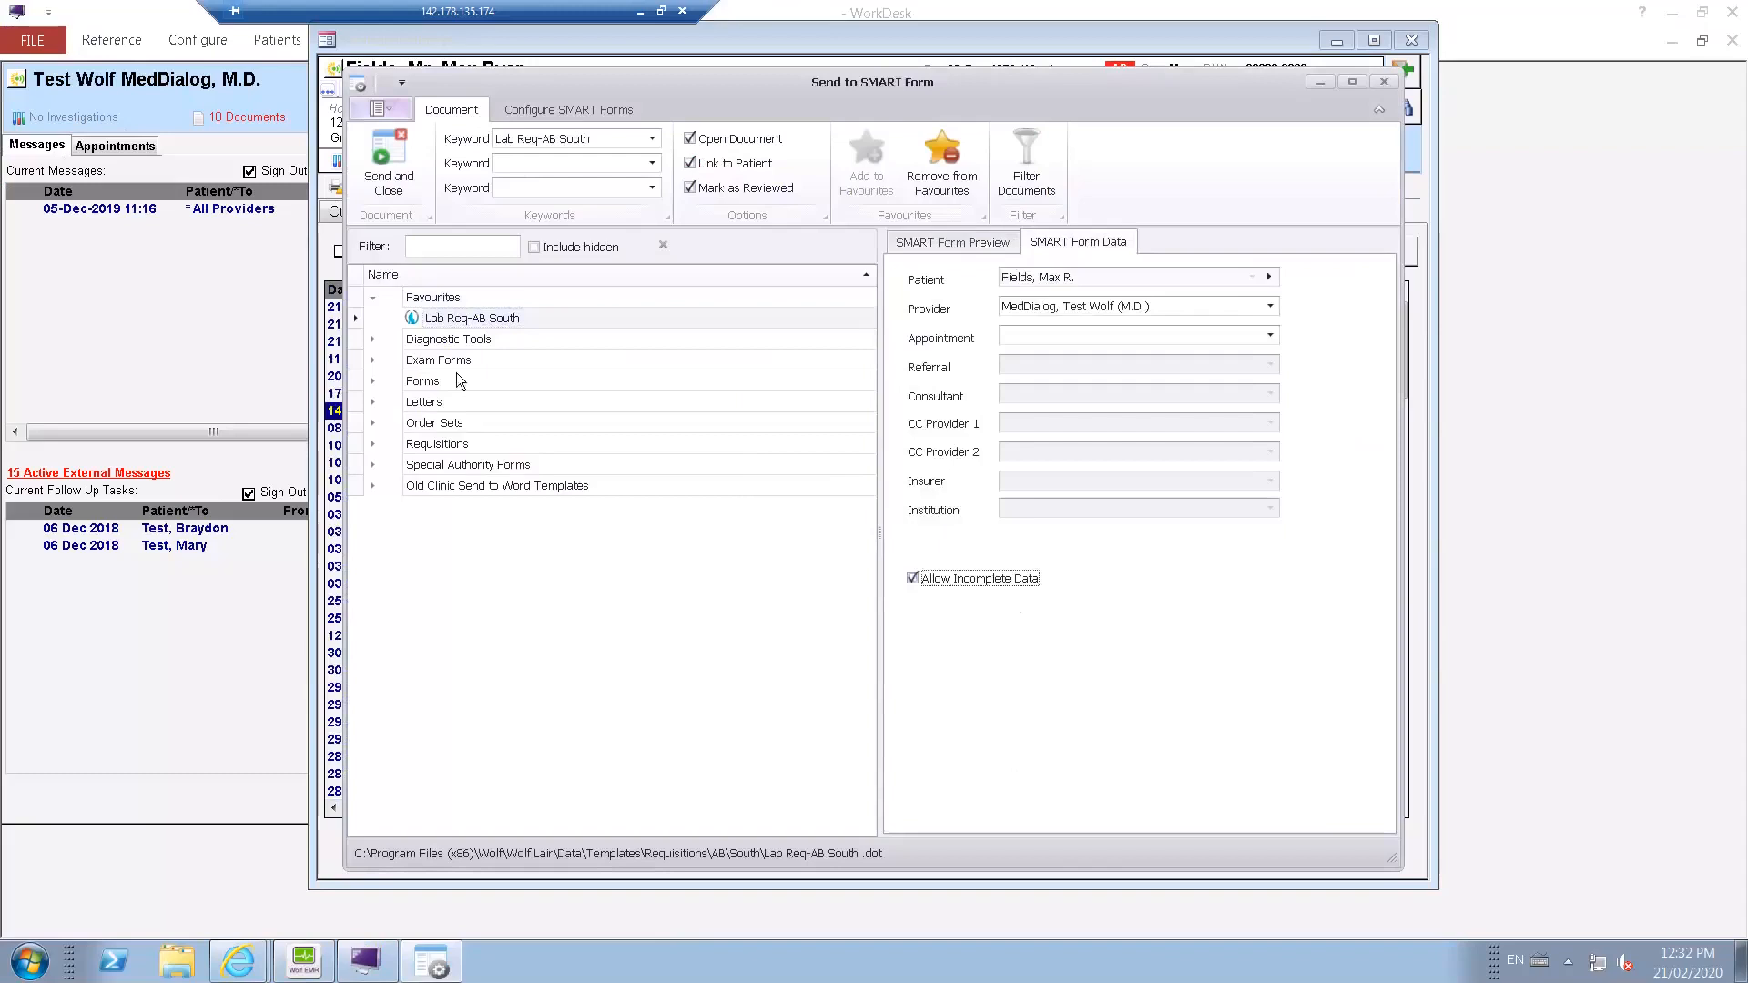
{"action": "double_click", "coordinate": [456, 321]}
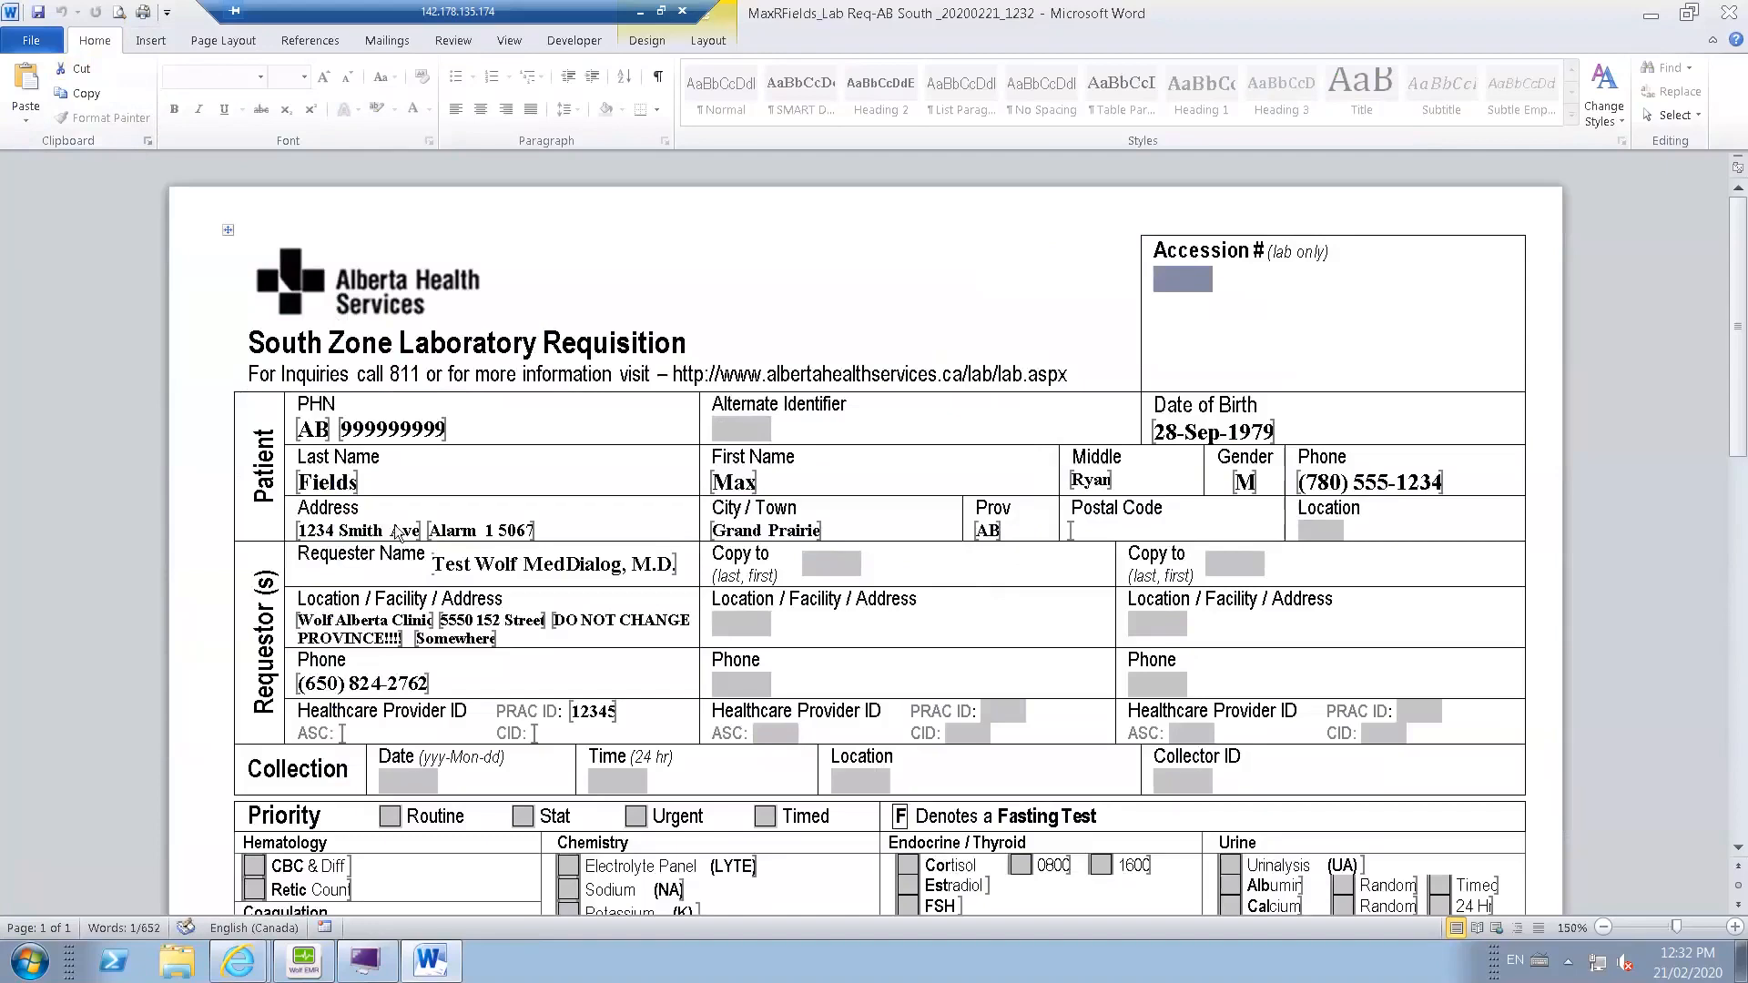
Mark CBC & Diff, Electrolyte Panel (LYTE) and Carcinoembryonic Ag (CEARO) on the lab requisition, and close it with the changes saved.
{"action": "left_click", "coordinate": [255, 867]}
{"action": "left_click", "coordinate": [572, 868]}
{"action": "scroll", "coordinate": [574, 869], "scroll_direction": "down", "scroll_amount": 5}
{"action": "left_click", "coordinate": [568, 754]}
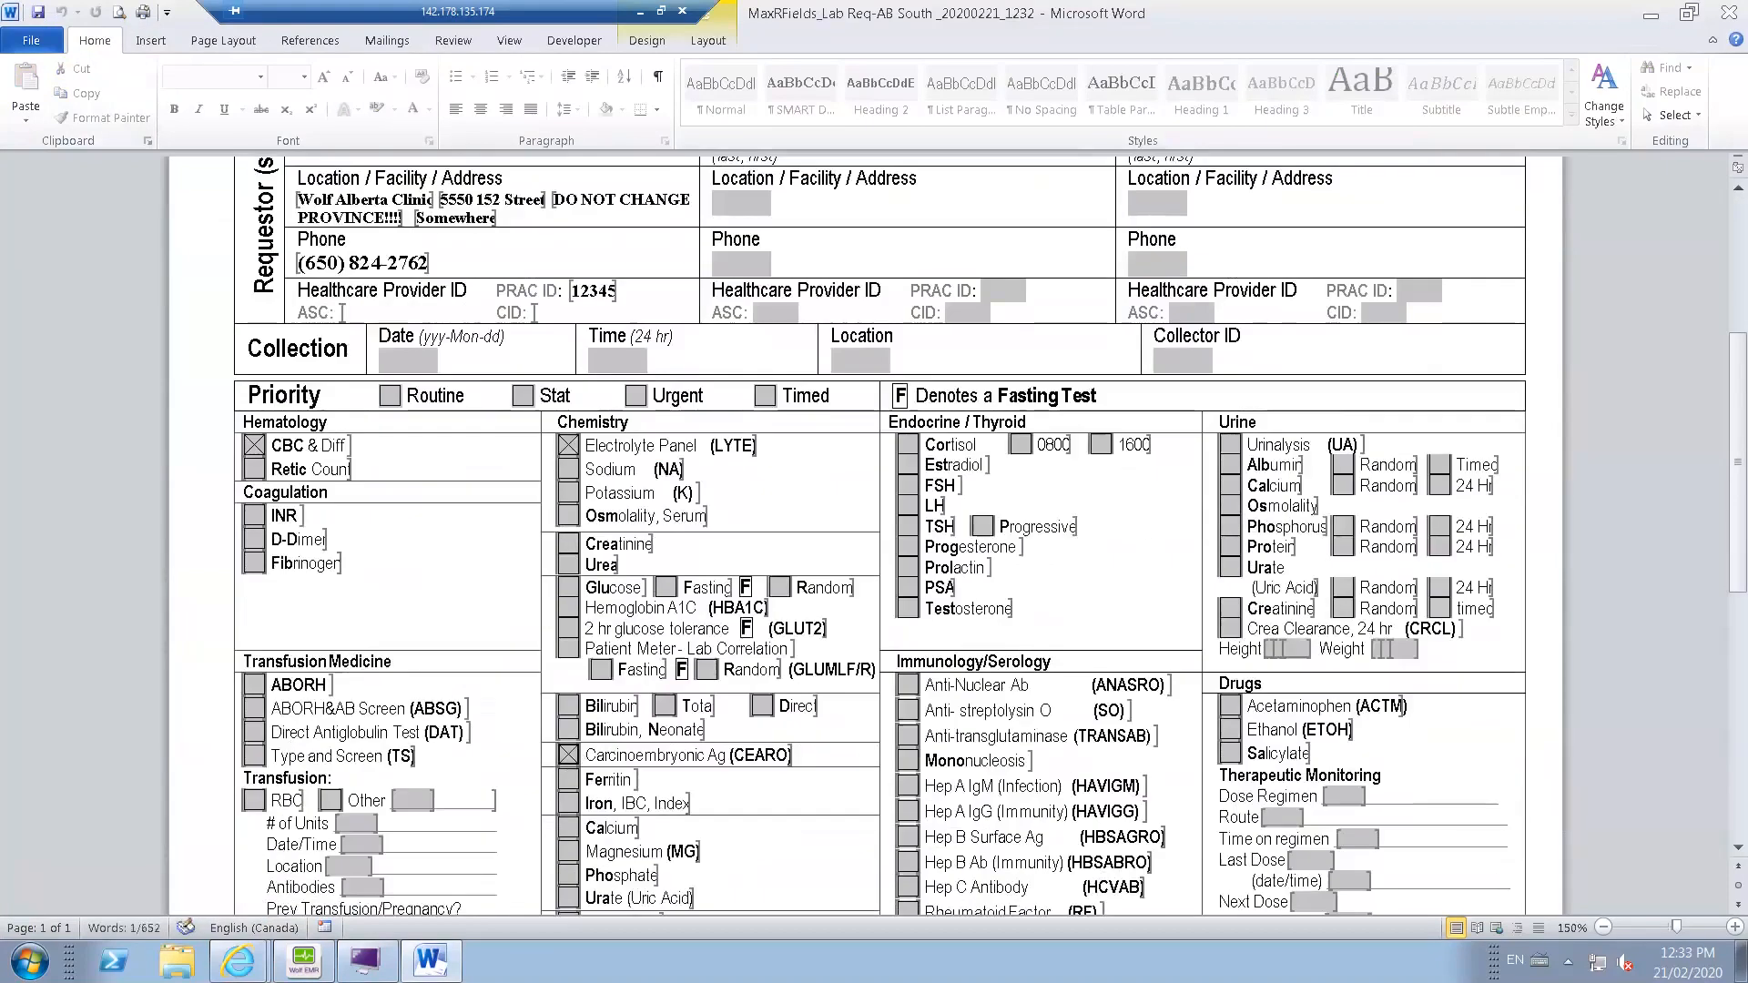
{"action": "left_click", "coordinate": [1727, 11]}
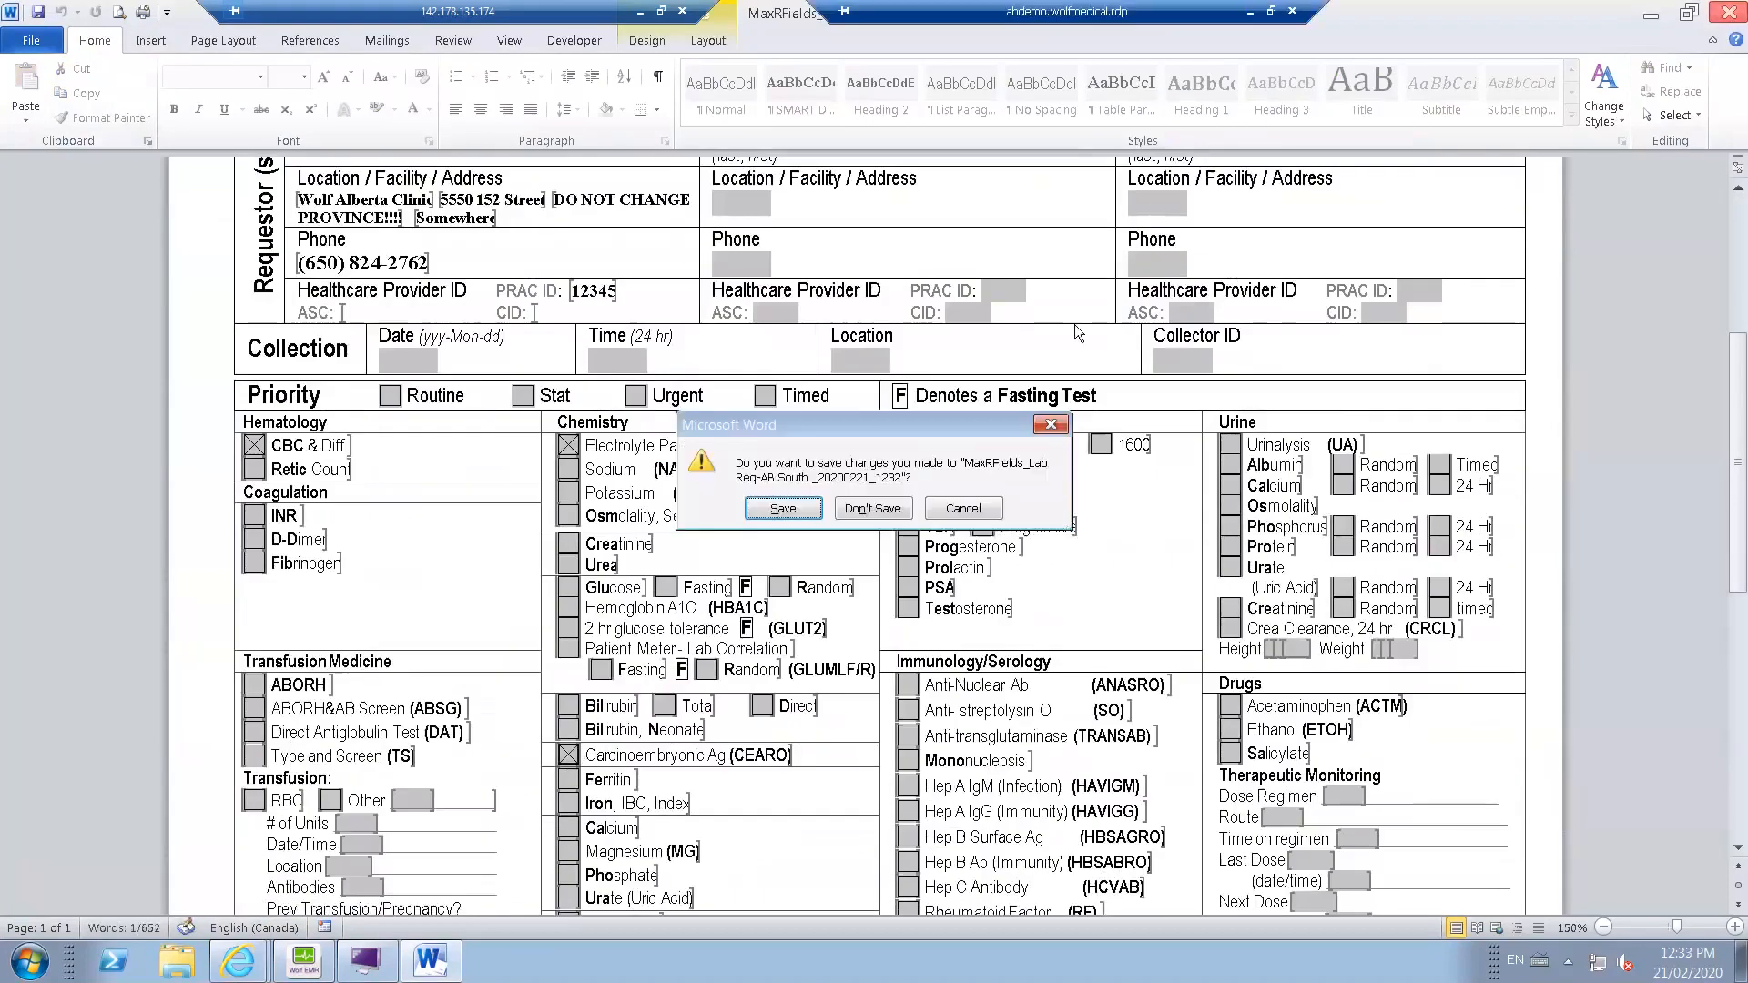
{"action": "left_click", "coordinate": [789, 510]}
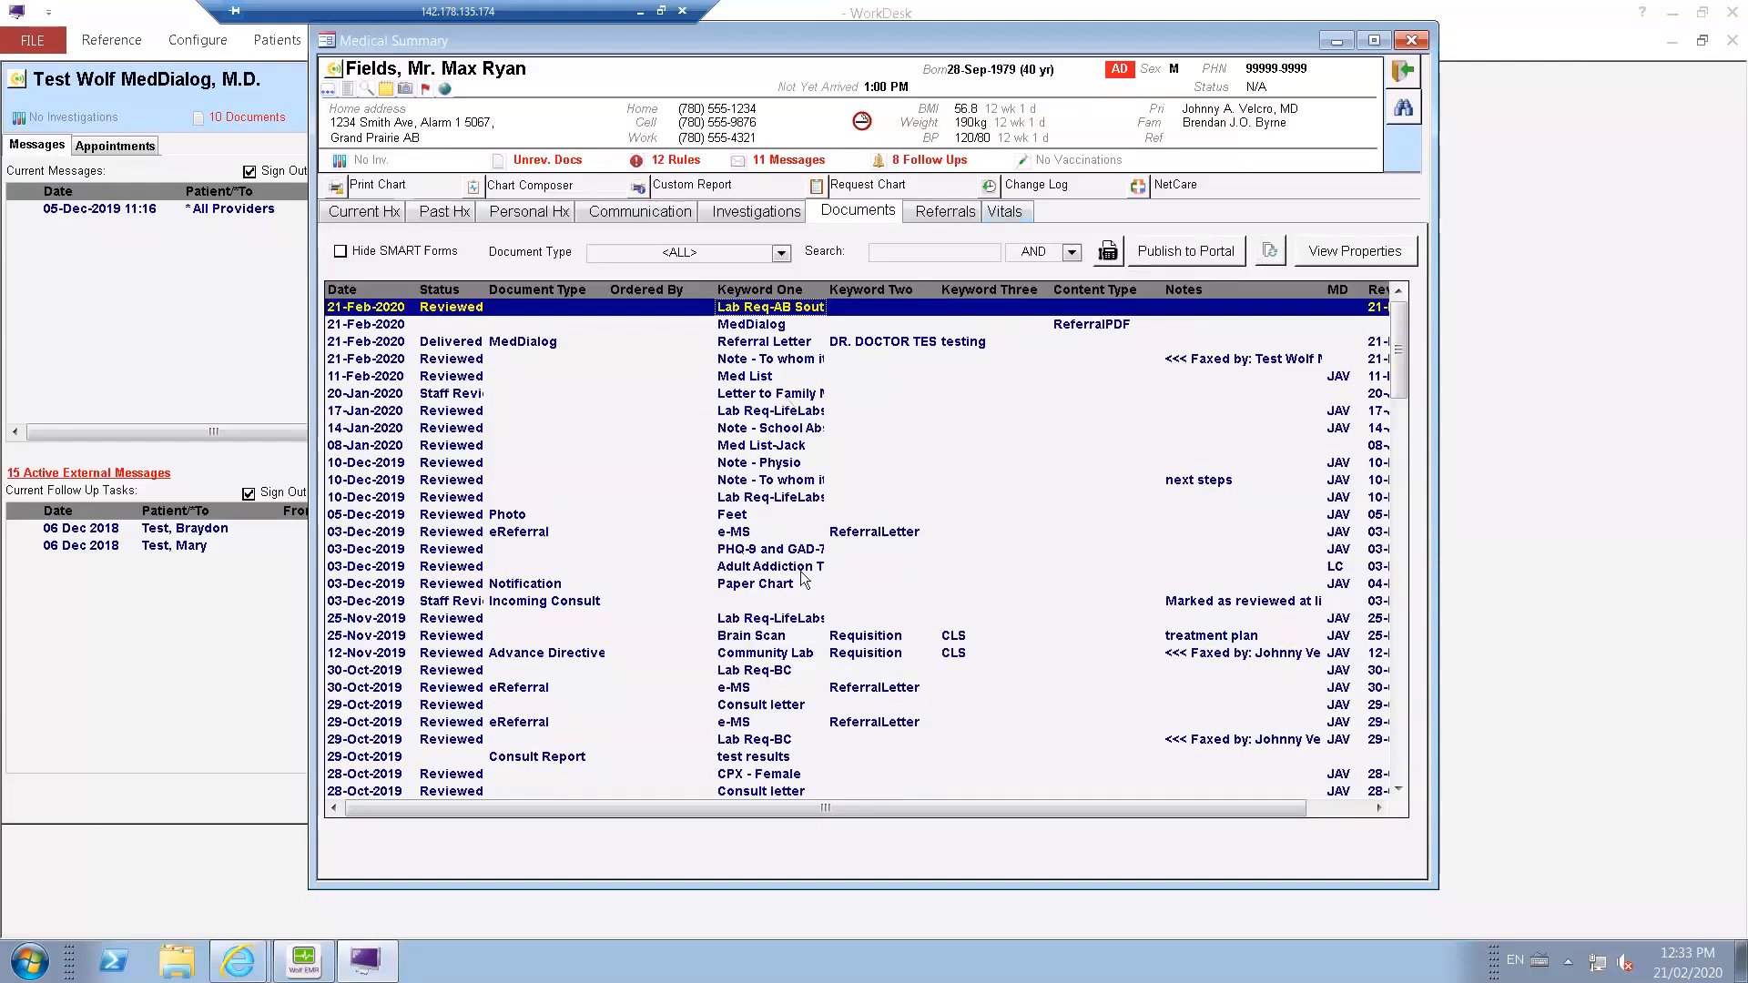
Open the eFax form for the 08-Jan-2020 Med List-Jack document, browse the available senders, and close it without sending.
{"action": "left_click", "coordinate": [798, 792]}
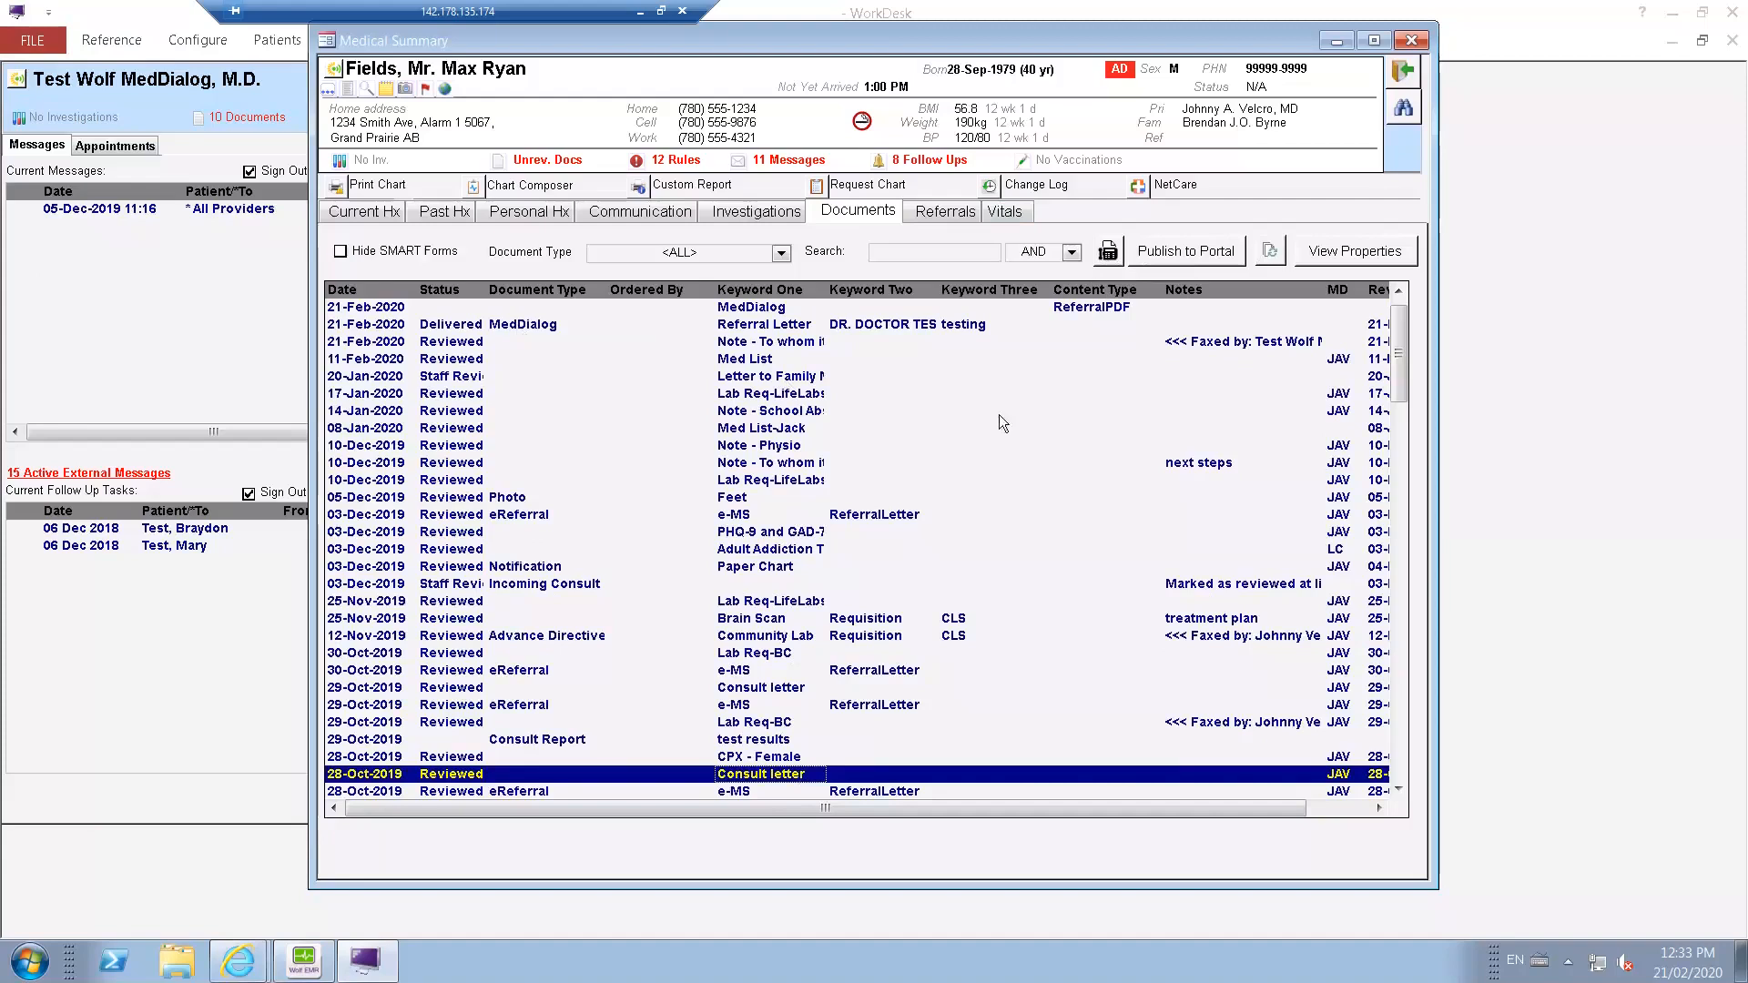
{"action": "right_click", "coordinate": [984, 435]}
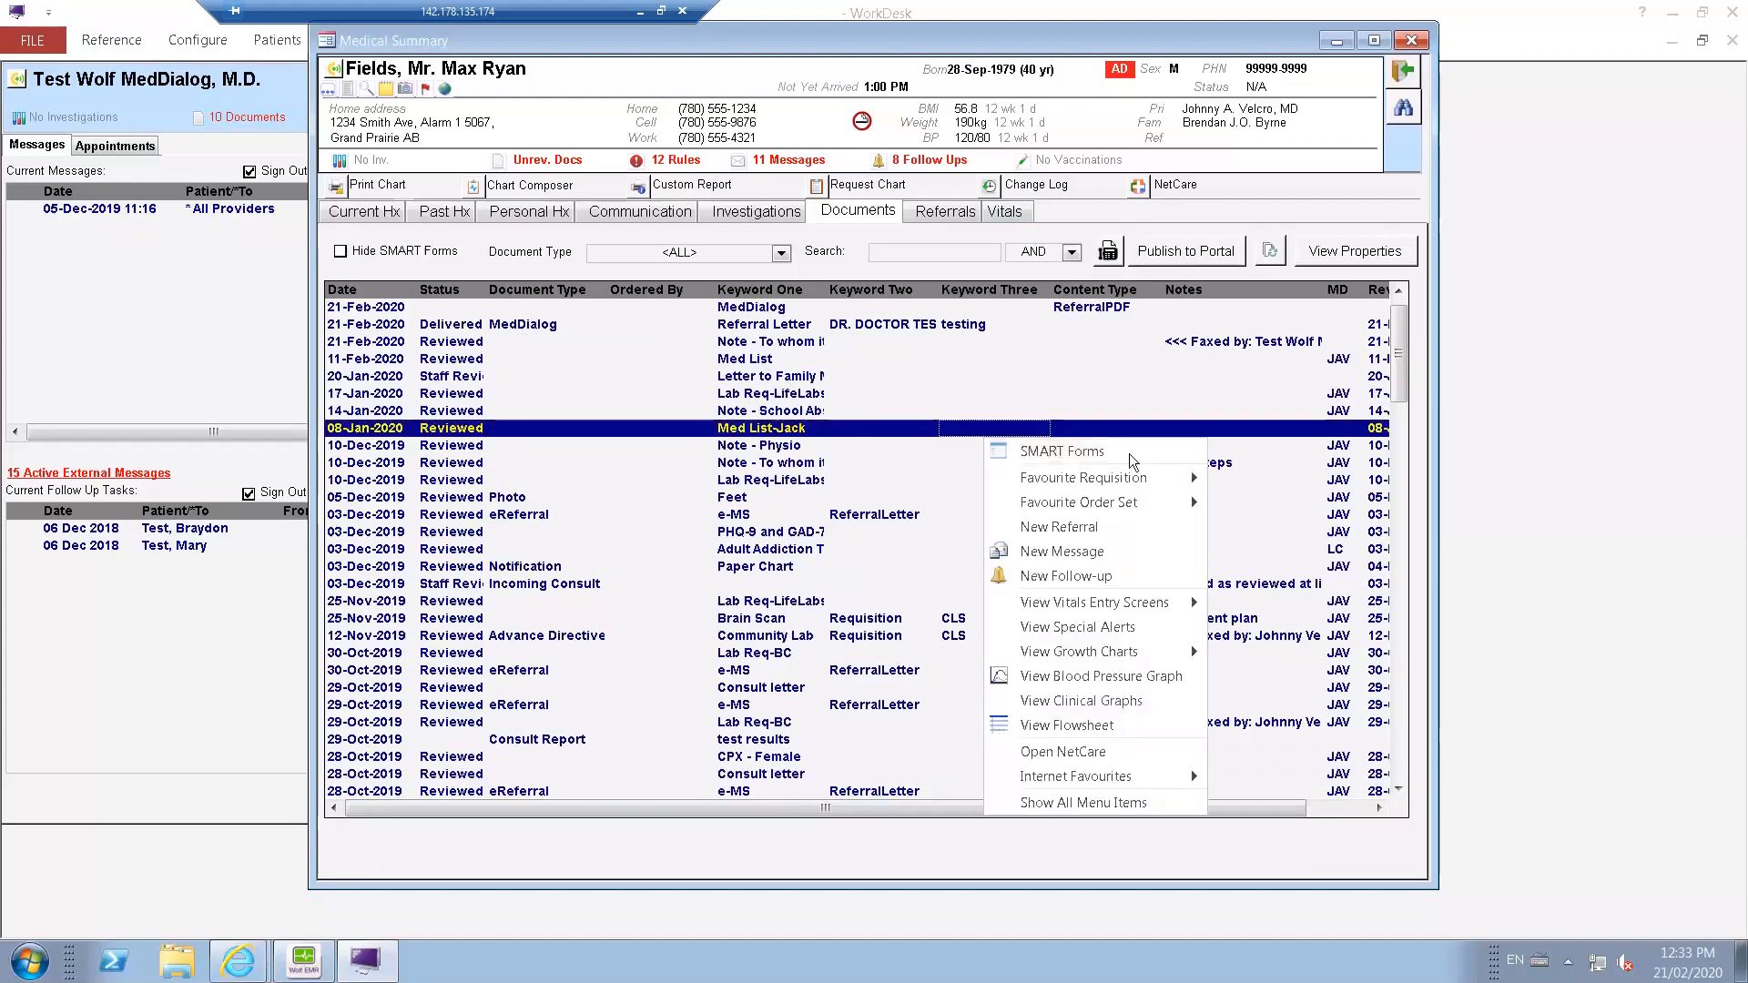
{"action": "left_click", "coordinate": [1115, 258]}
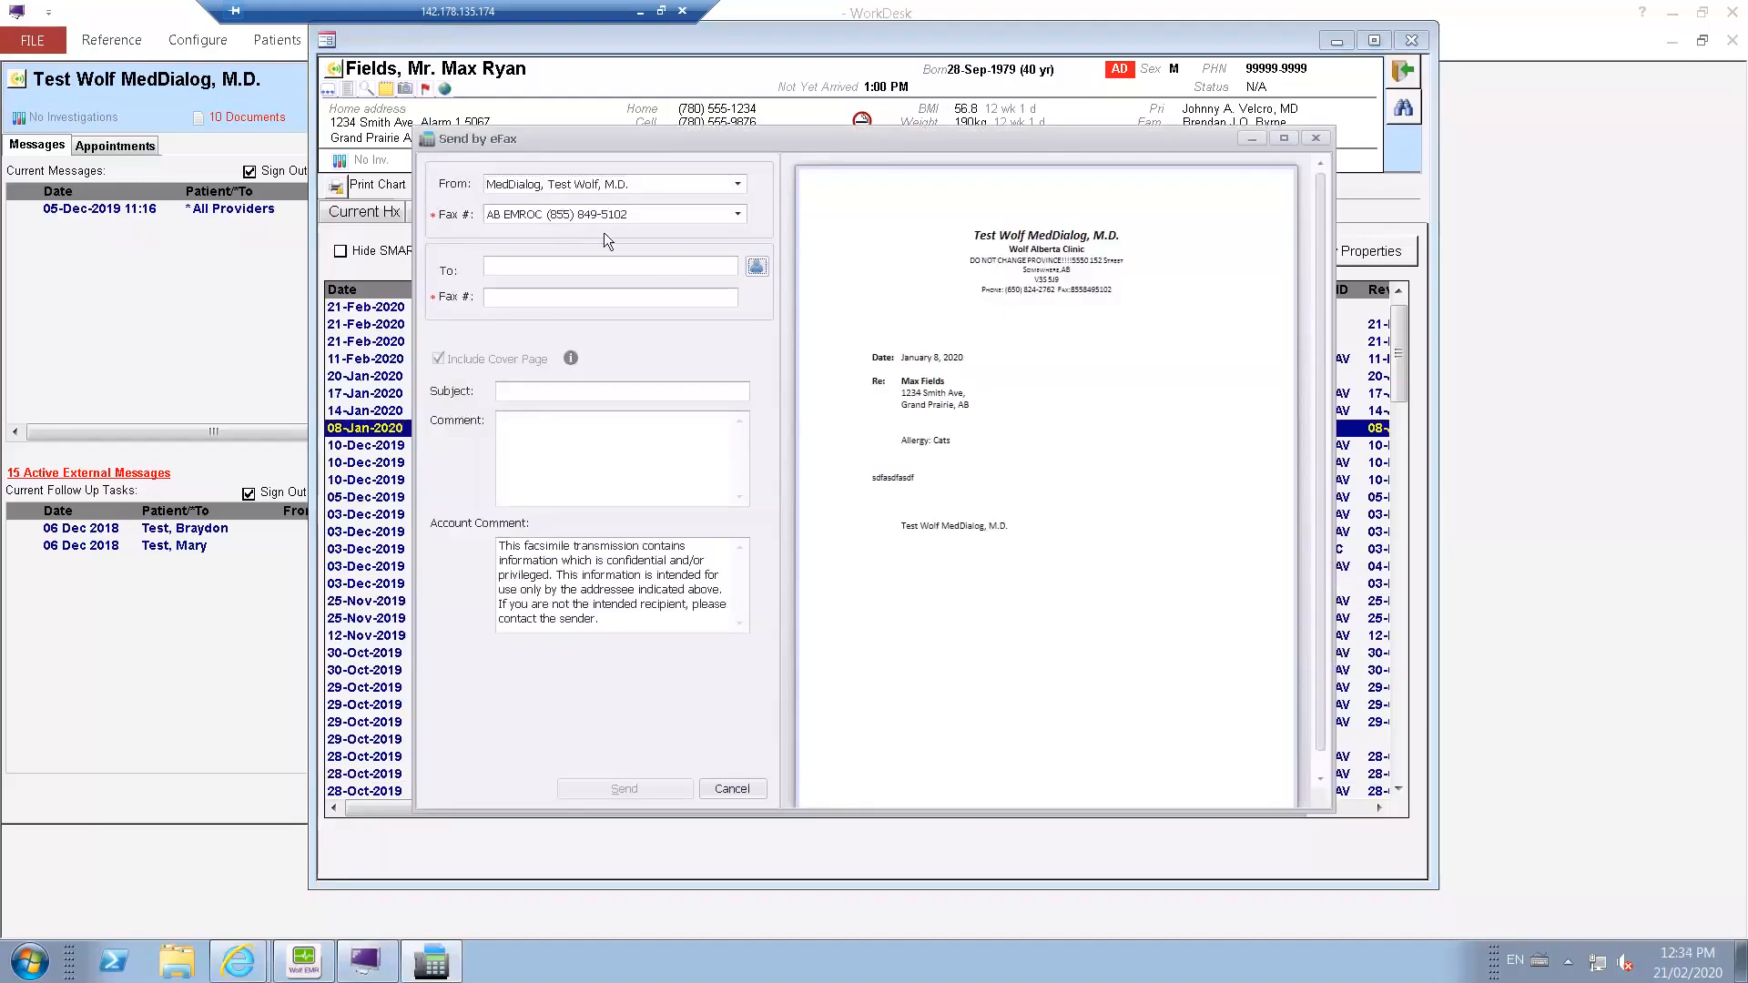
{"action": "left_click", "coordinate": [736, 184]}
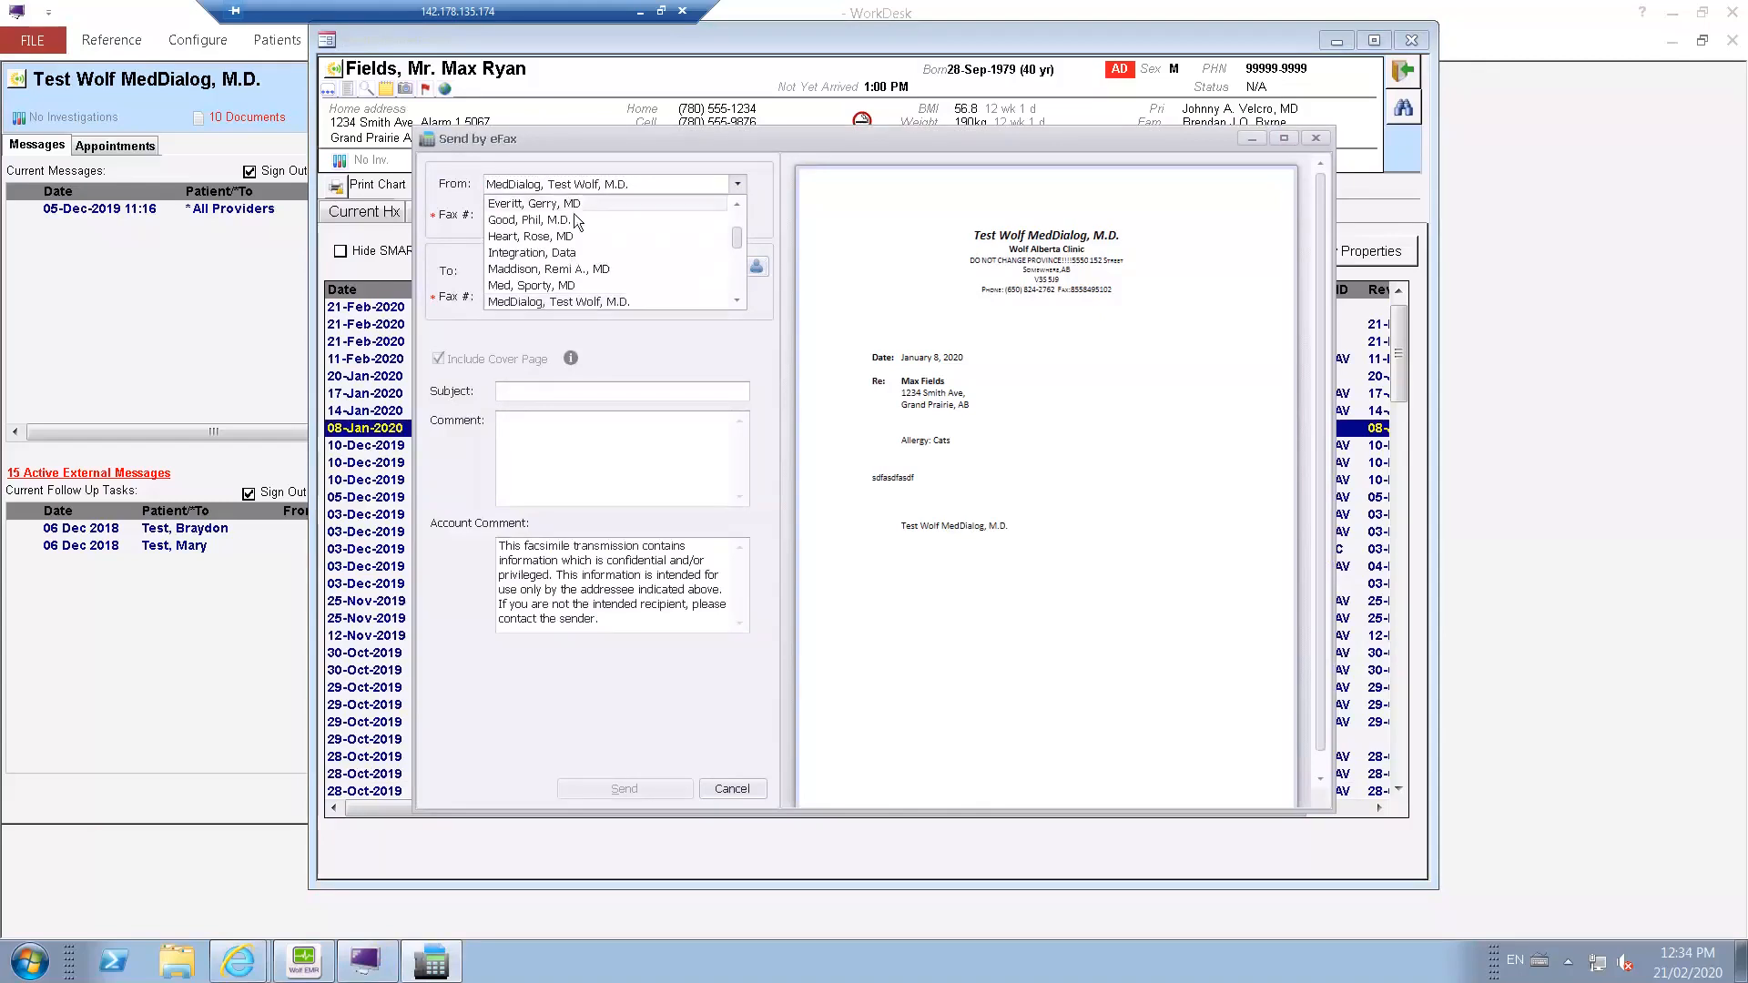
{"action": "left_click", "coordinate": [736, 300]}
{"action": "left_click", "coordinate": [738, 301]}
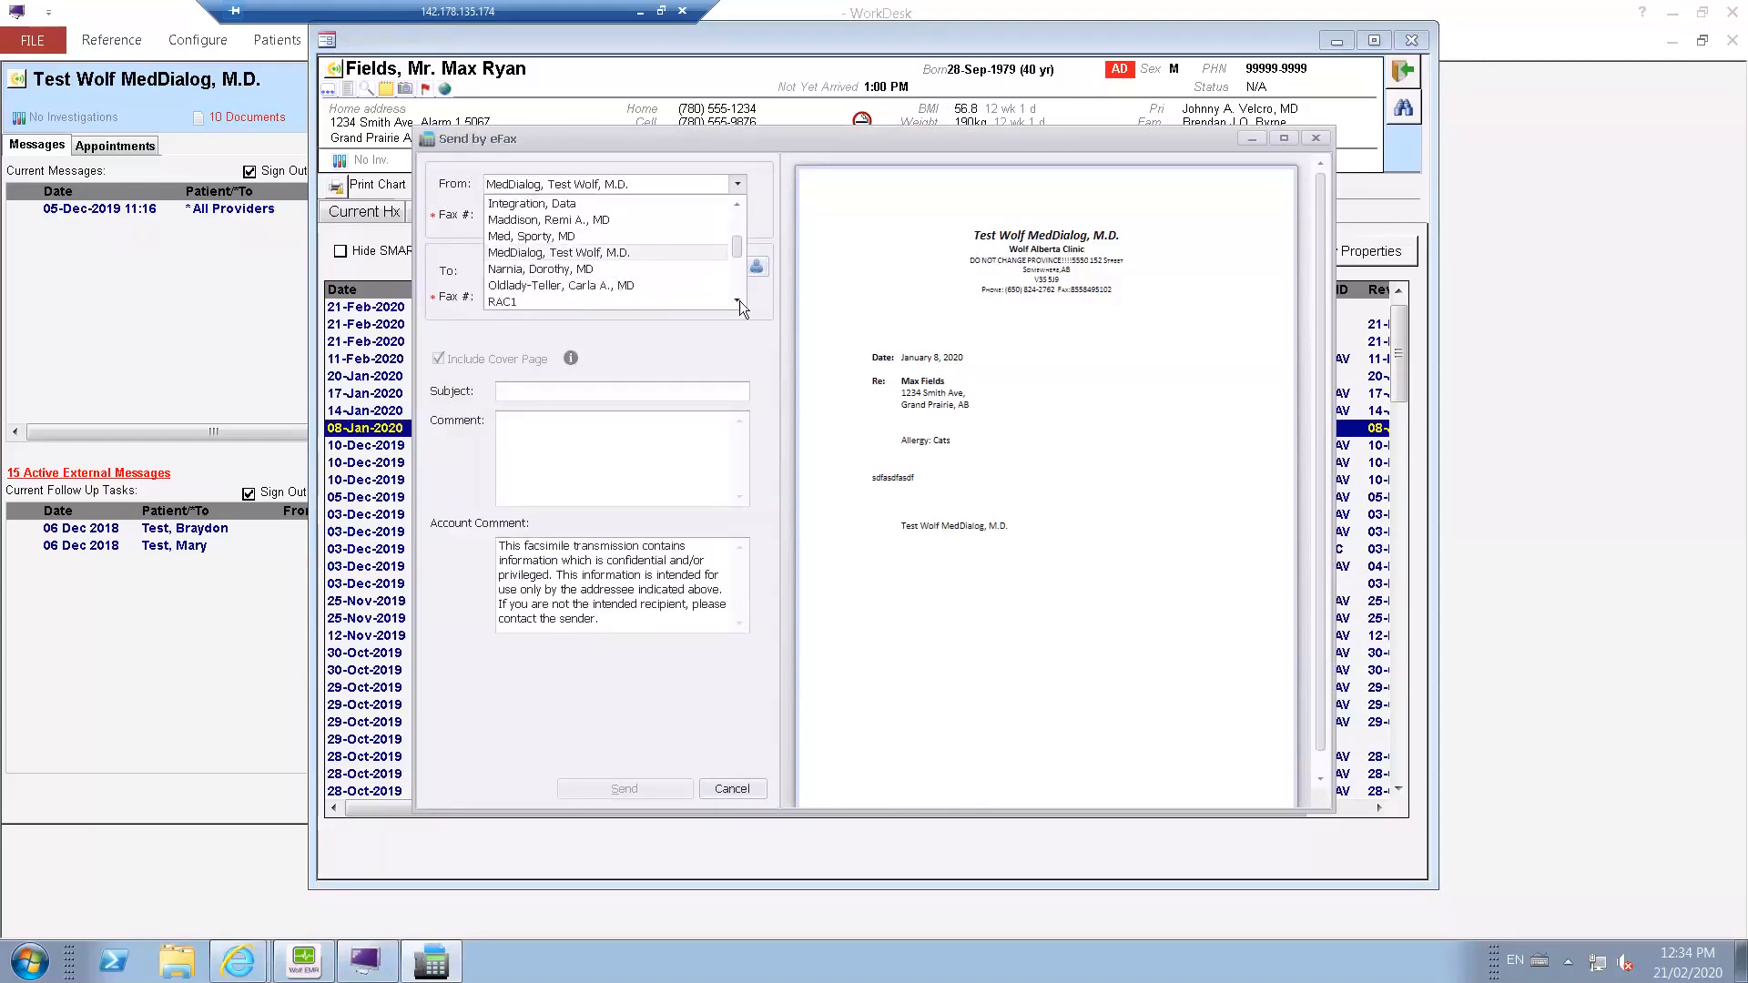
{"action": "left_click", "coordinate": [737, 301]}
{"action": "left_click", "coordinate": [737, 302]}
{"action": "left_click", "coordinate": [738, 302]}
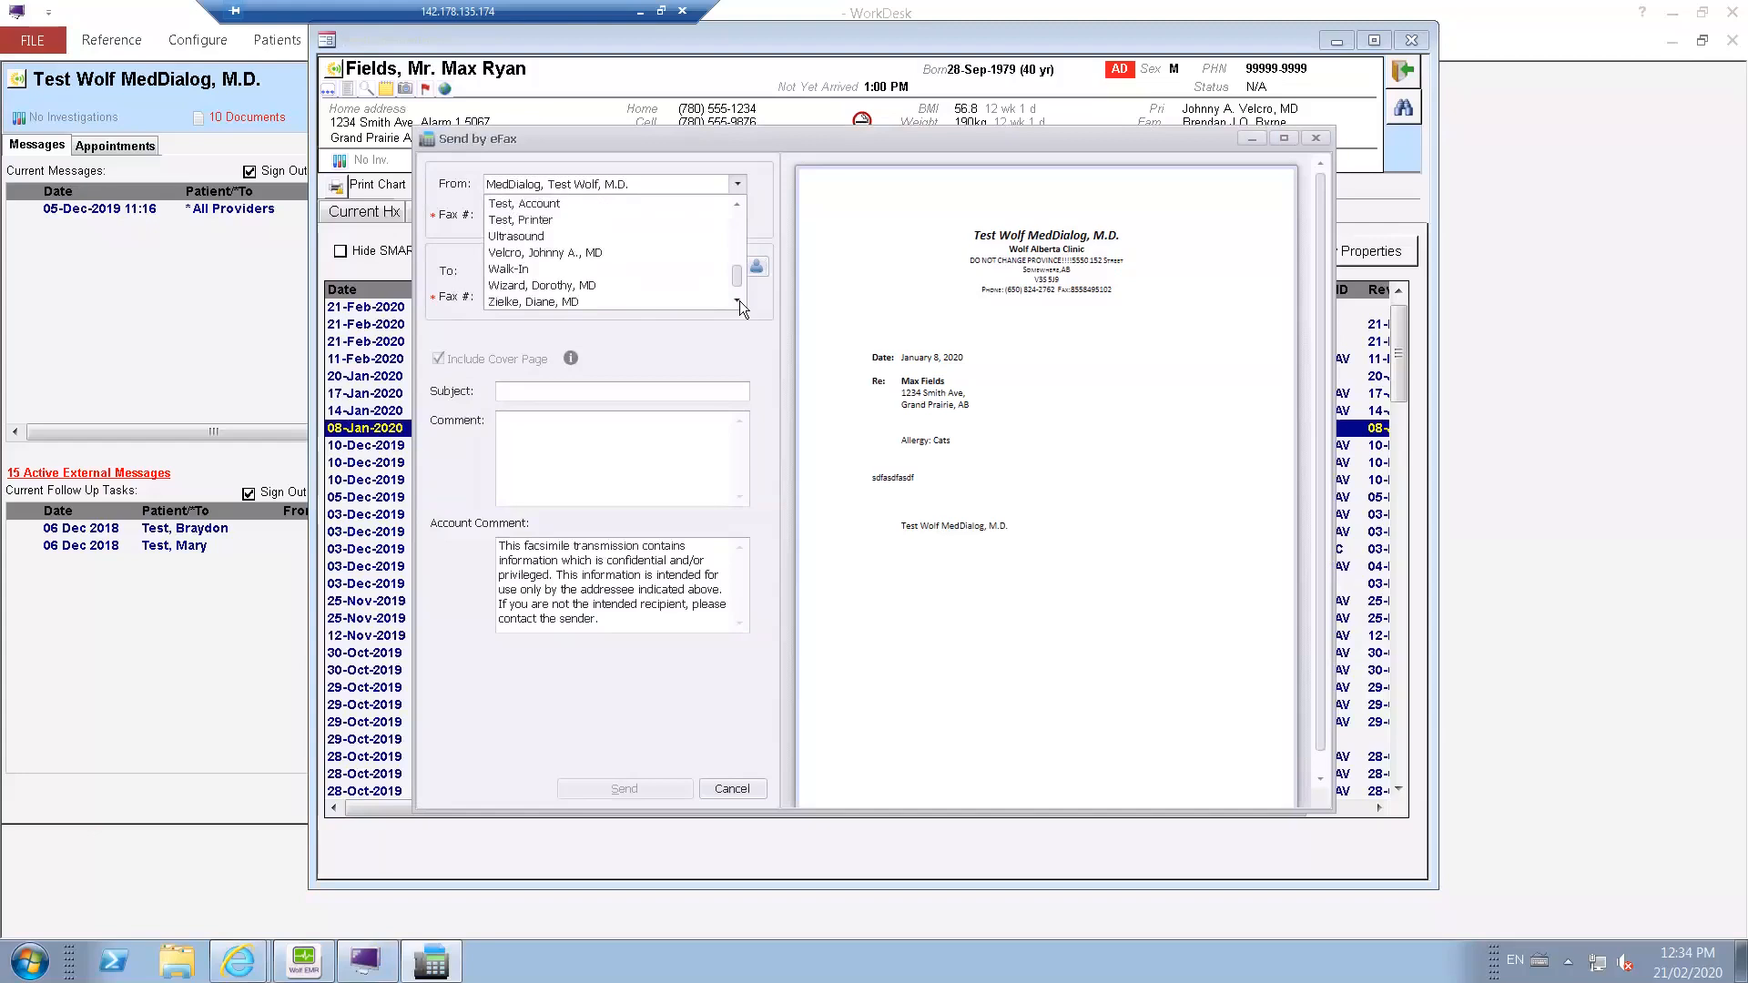
{"action": "left_click", "coordinate": [733, 183]}
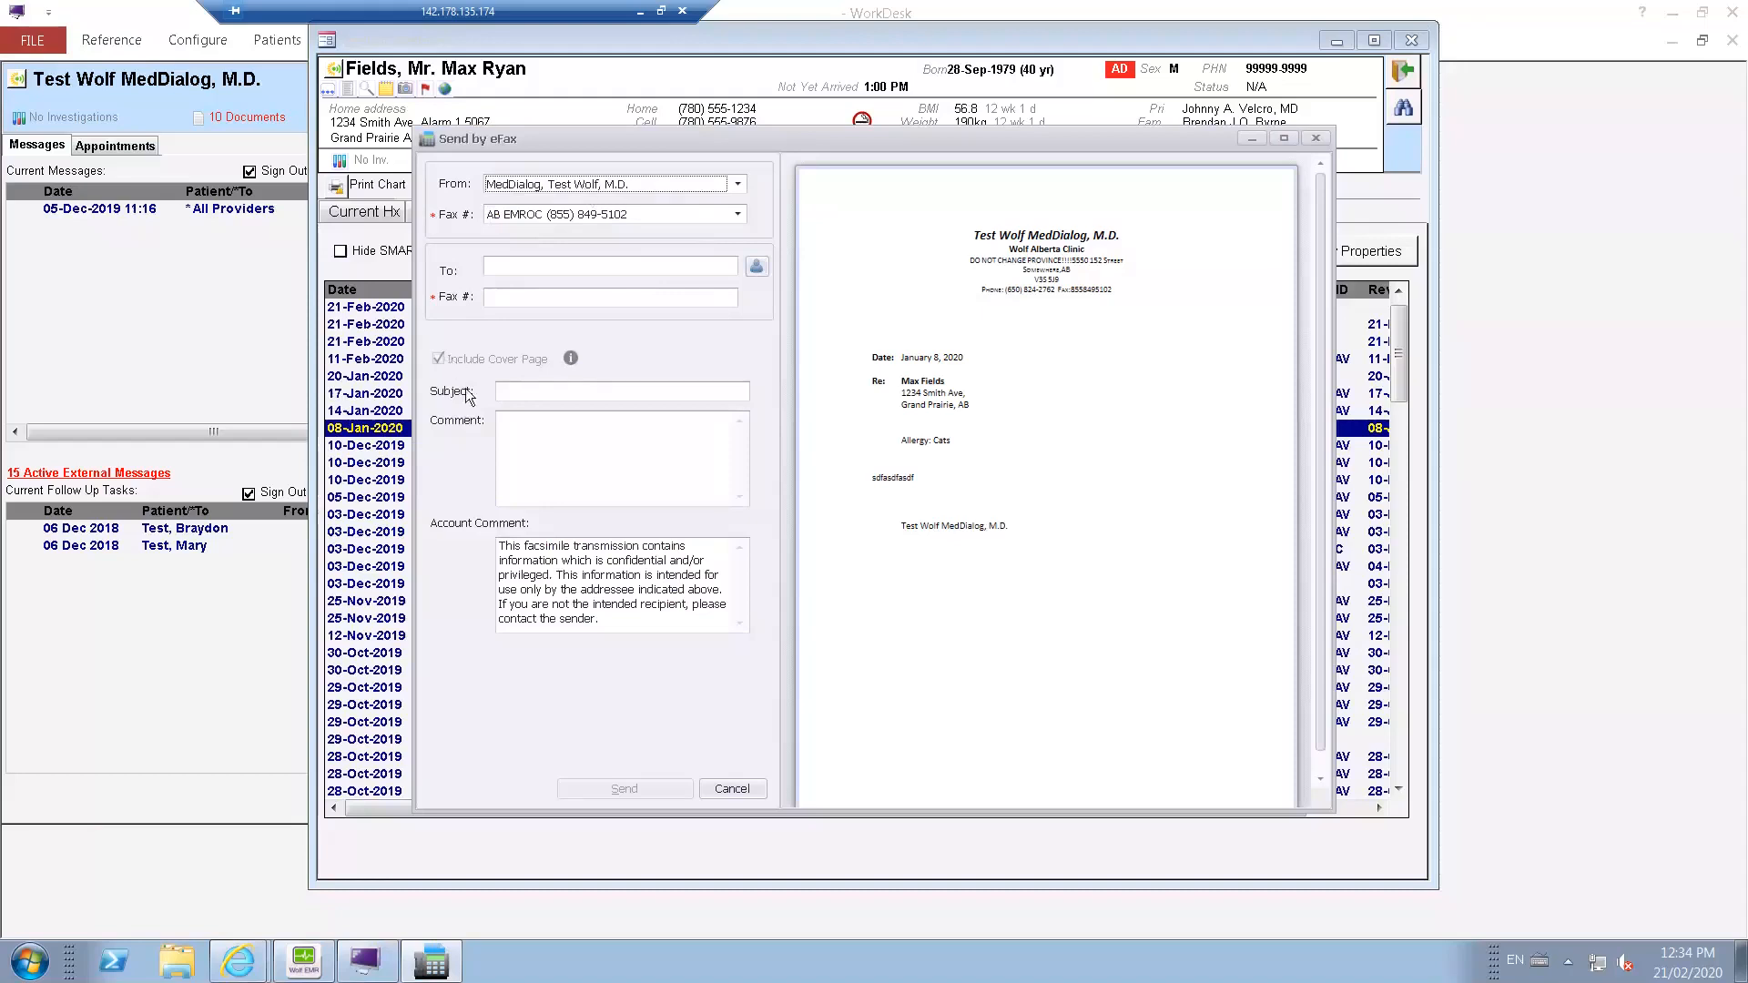
{"action": "left_click", "coordinate": [731, 788]}
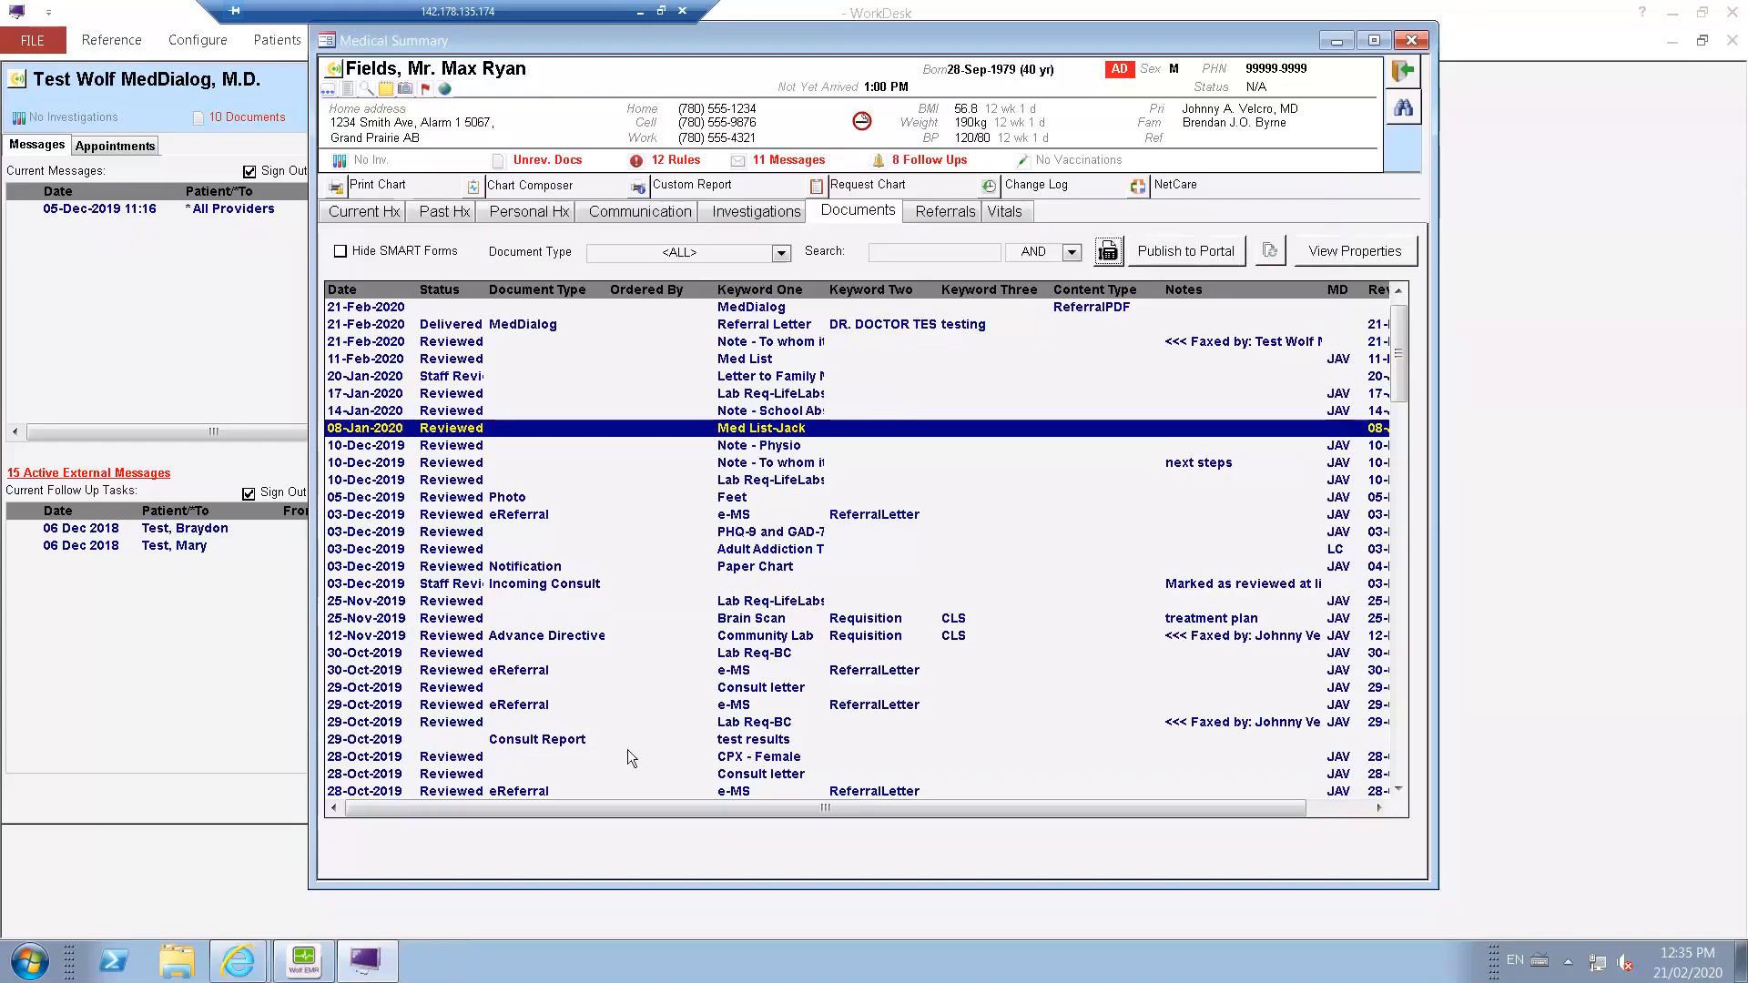
Open the Documents program from the Wolf EMR home window, preview Fax_In_20200110_112354_163.pdf, and select the UnlinkedDocuments folder.
{"action": "left_click", "coordinate": [304, 961]}
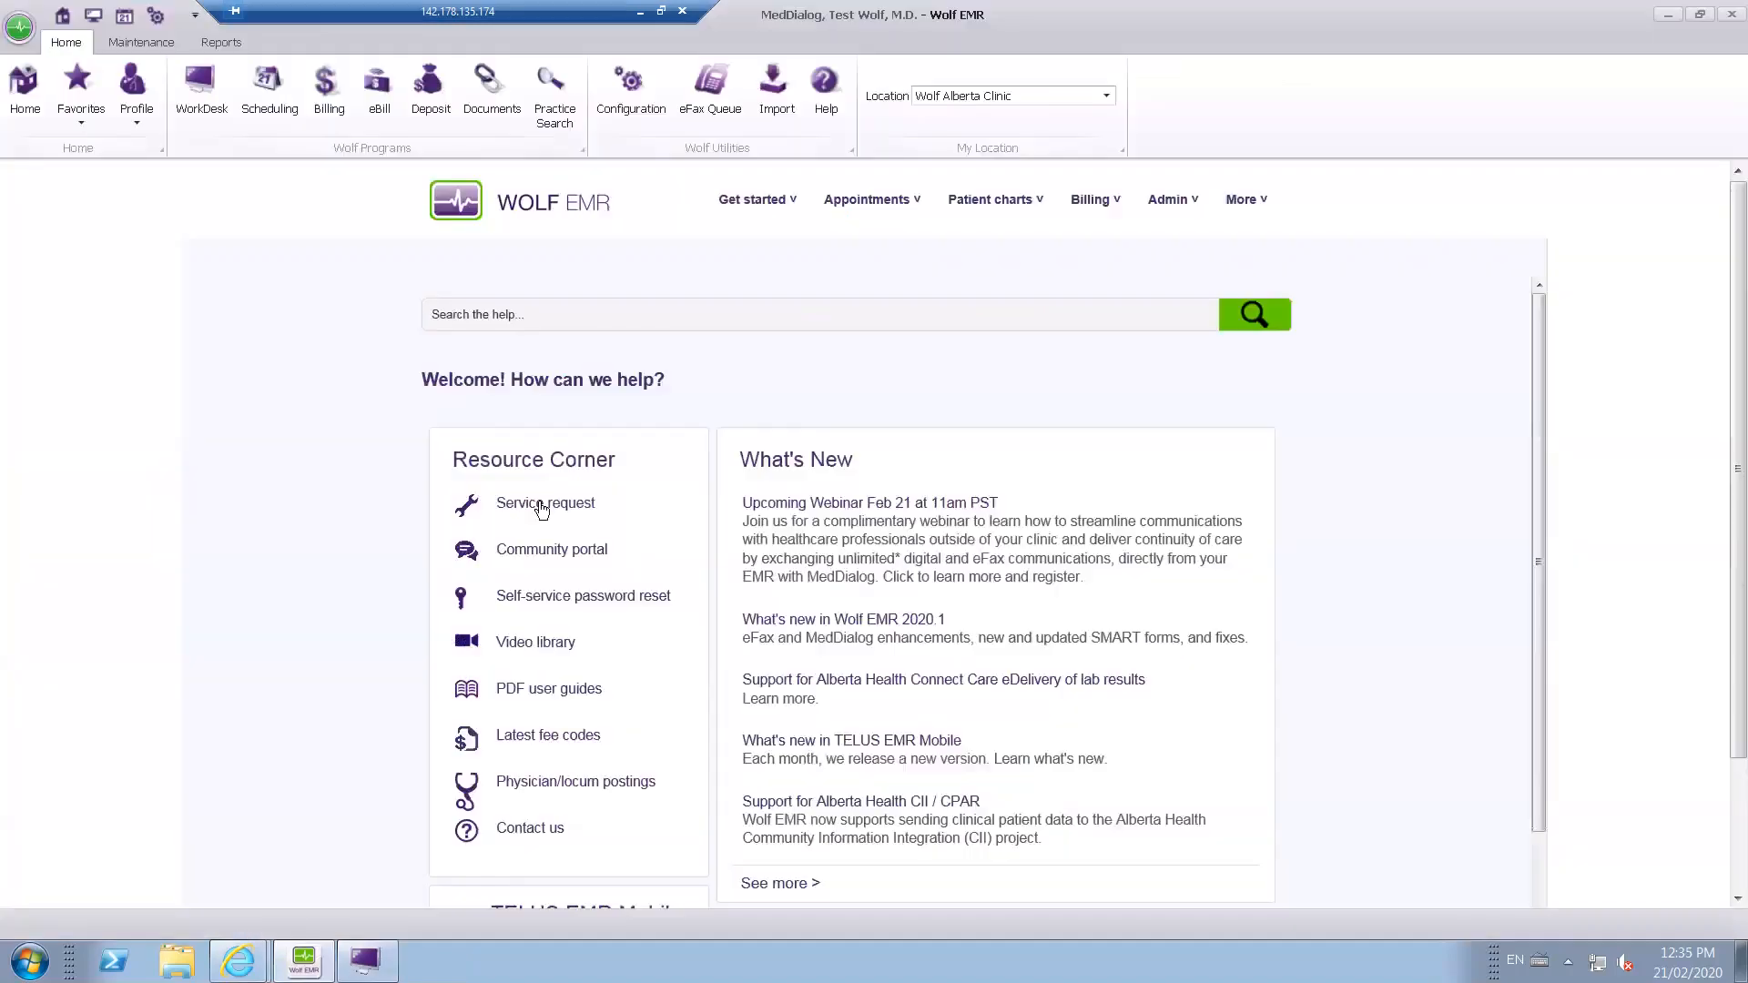
{"action": "left_click", "coordinate": [492, 91]}
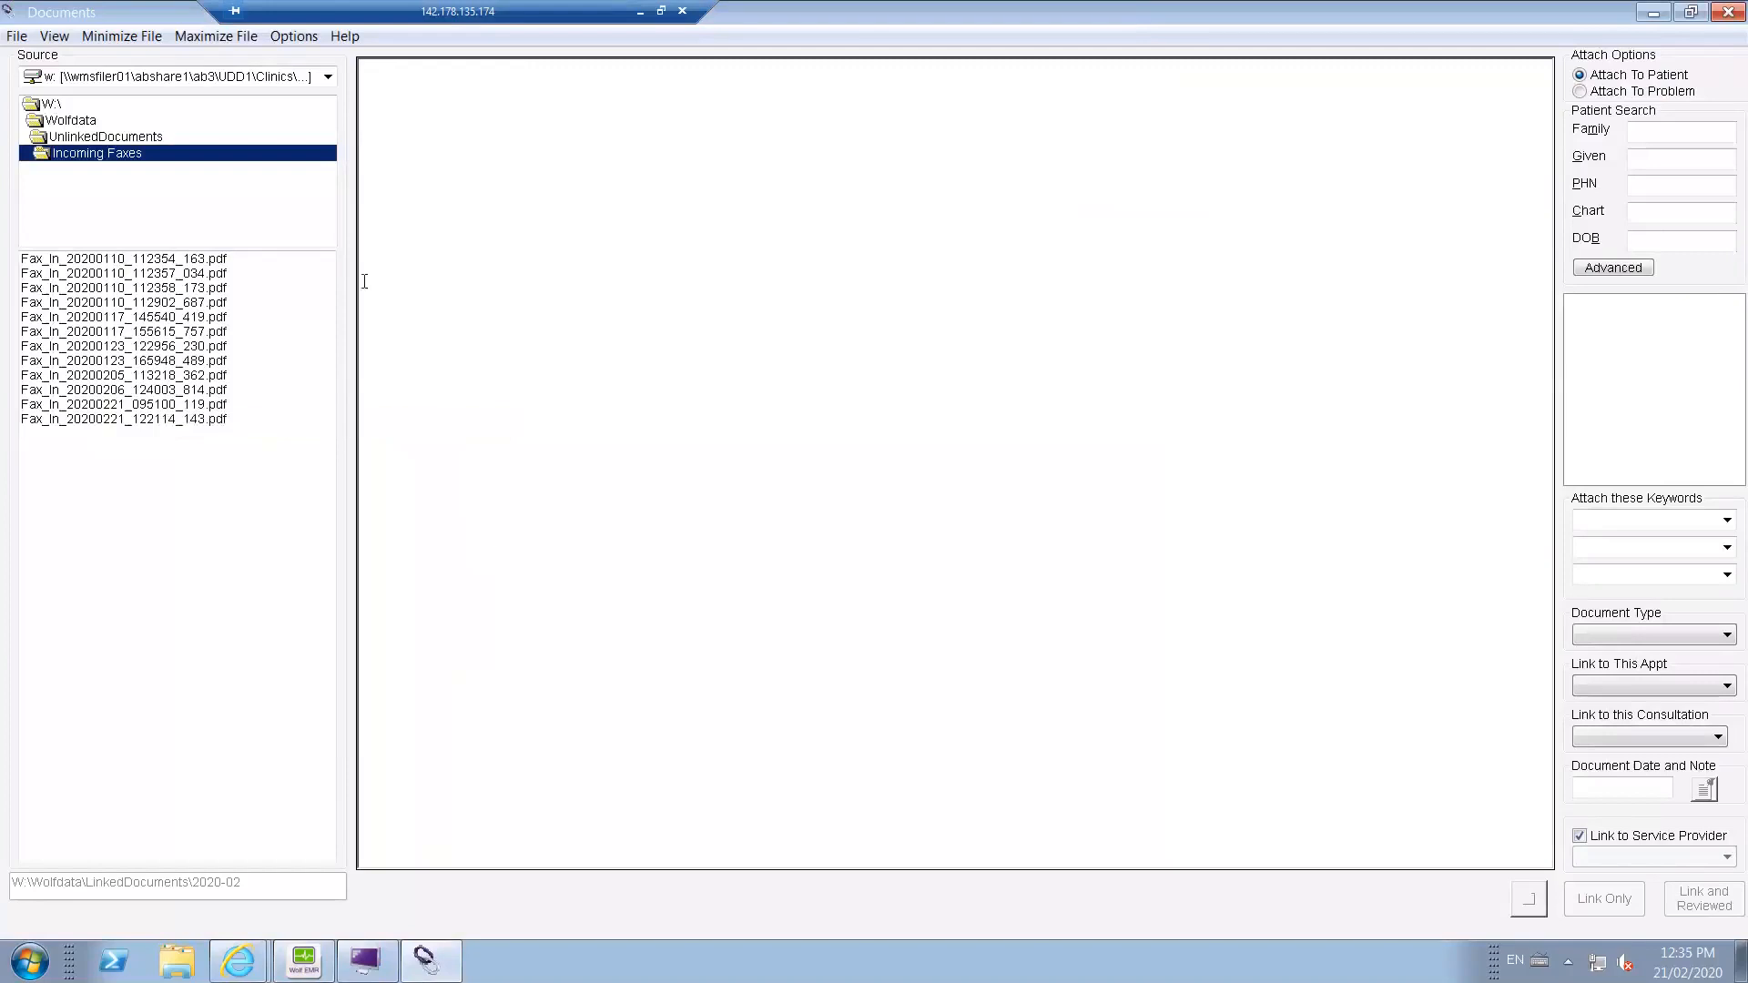
{"action": "left_click", "coordinate": [118, 259]}
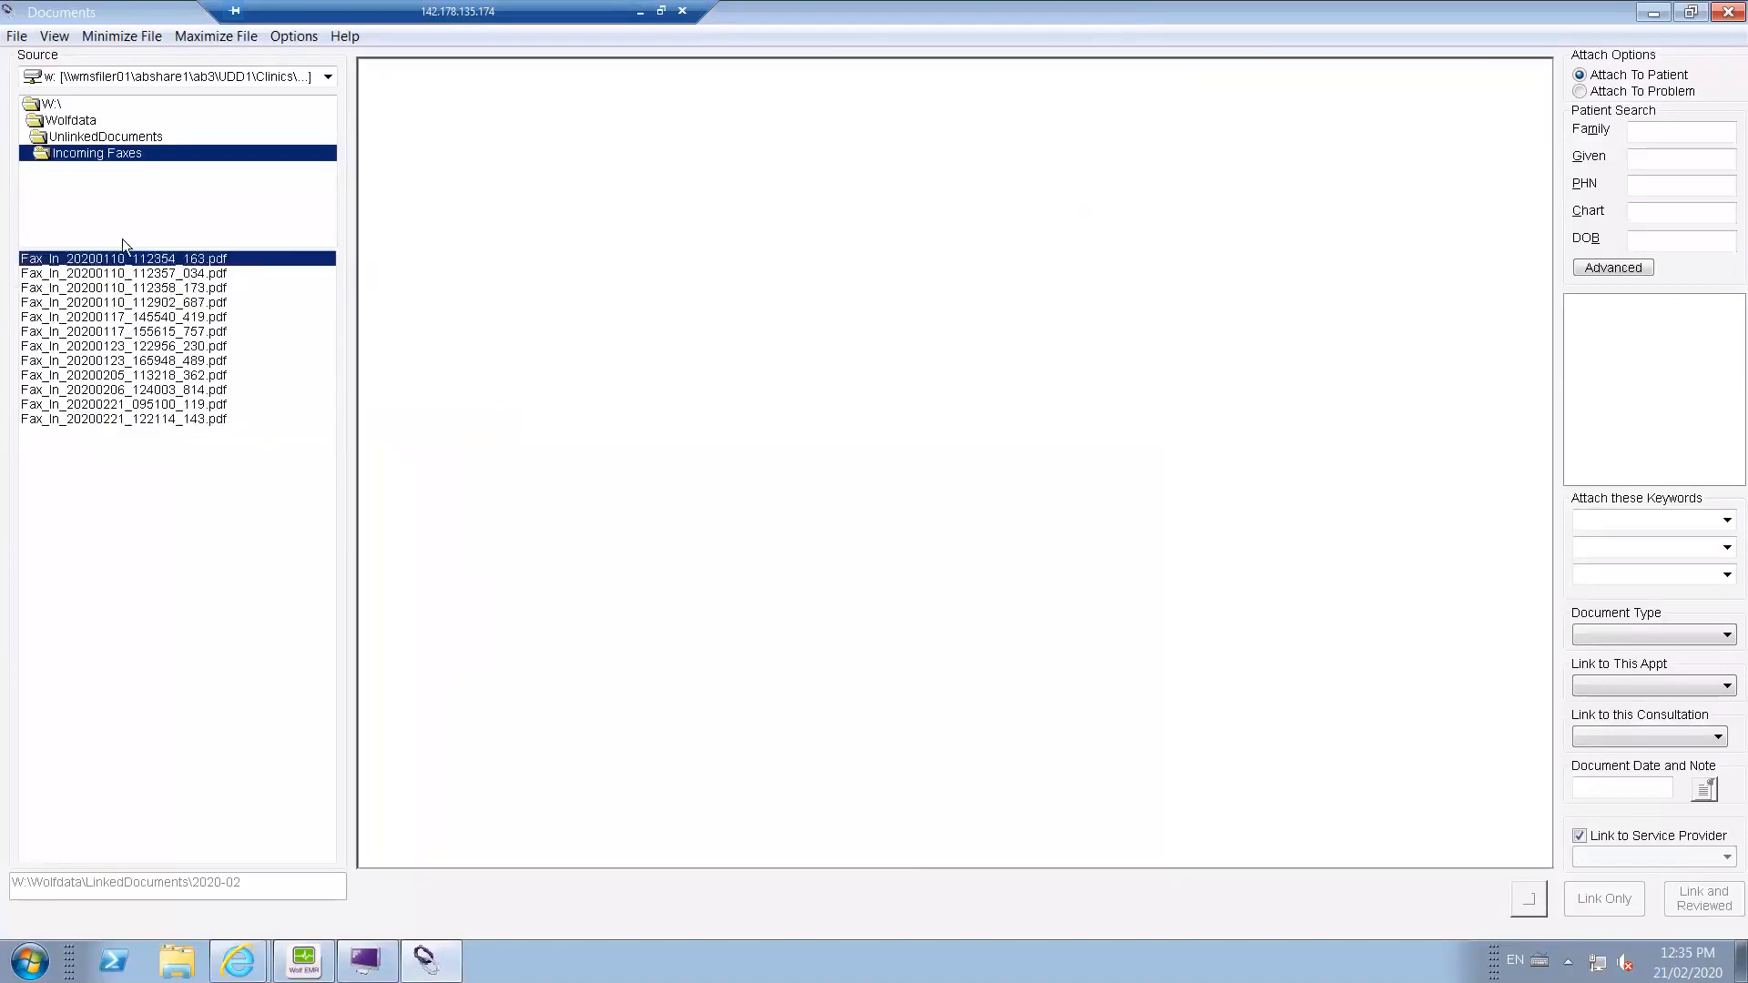
{"action": "left_click", "coordinate": [98, 138]}
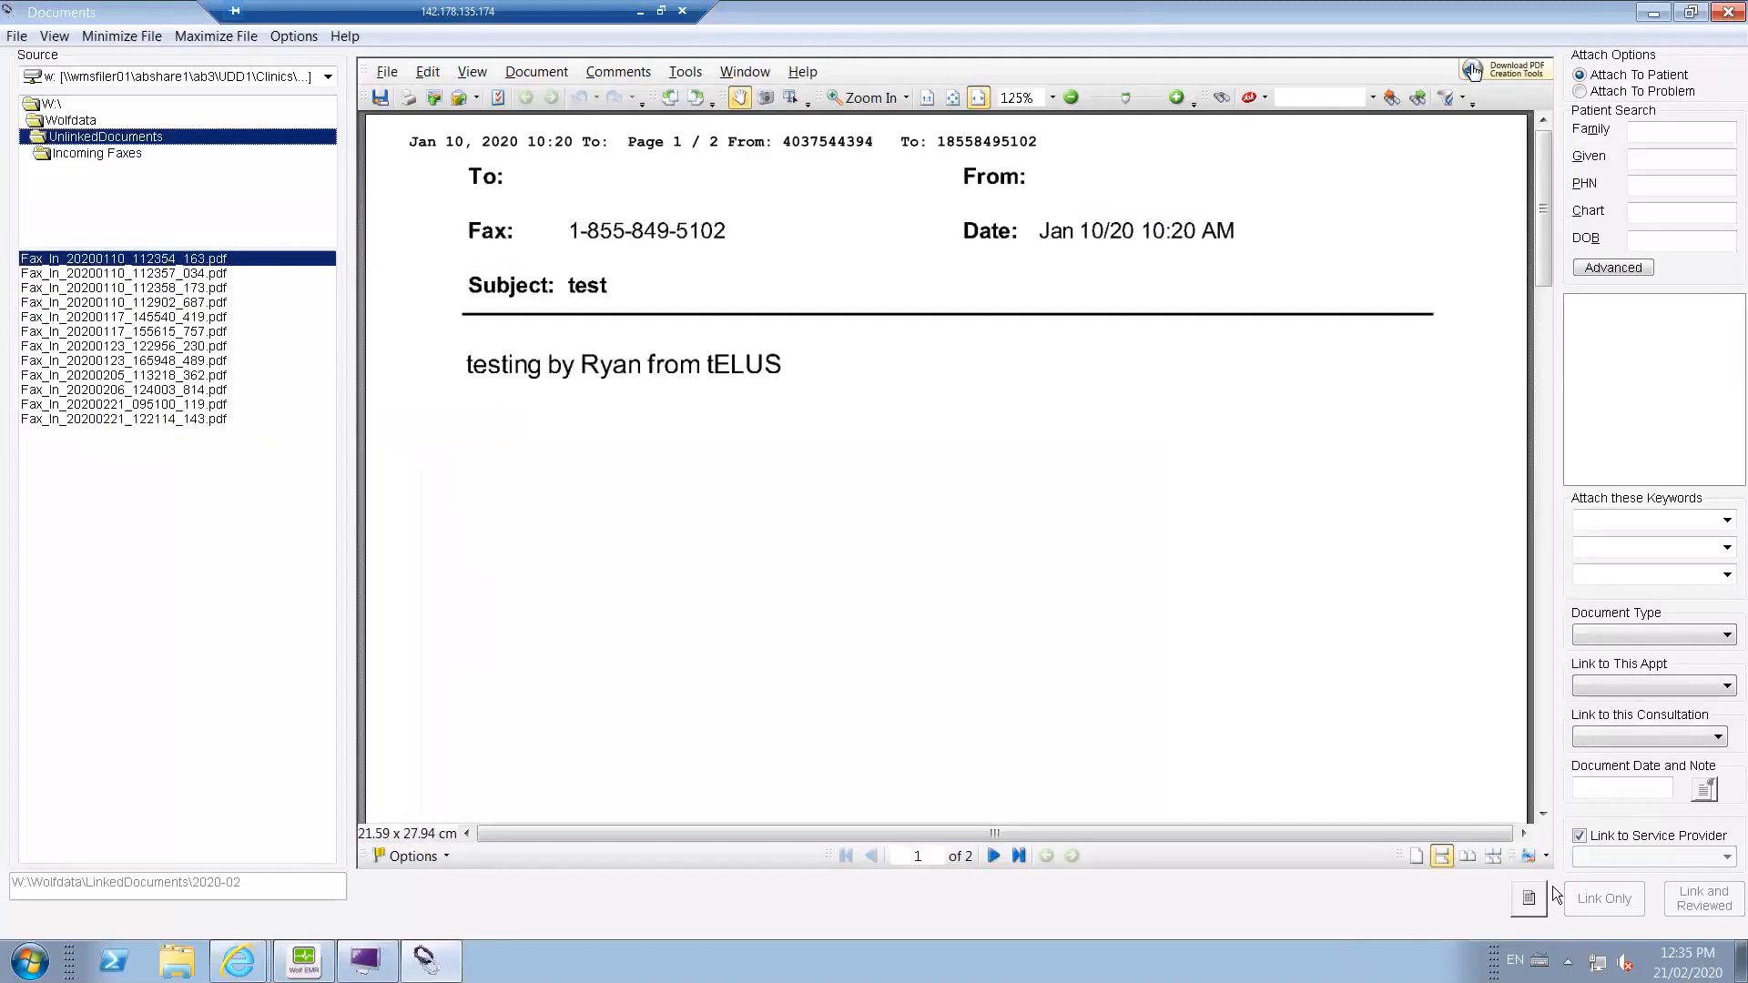
Preview Fax_In_20200205_113218_362.pdf, view its eFax form and close it unsent, and check the file's available actions.
{"action": "left_click", "coordinate": [219, 375]}
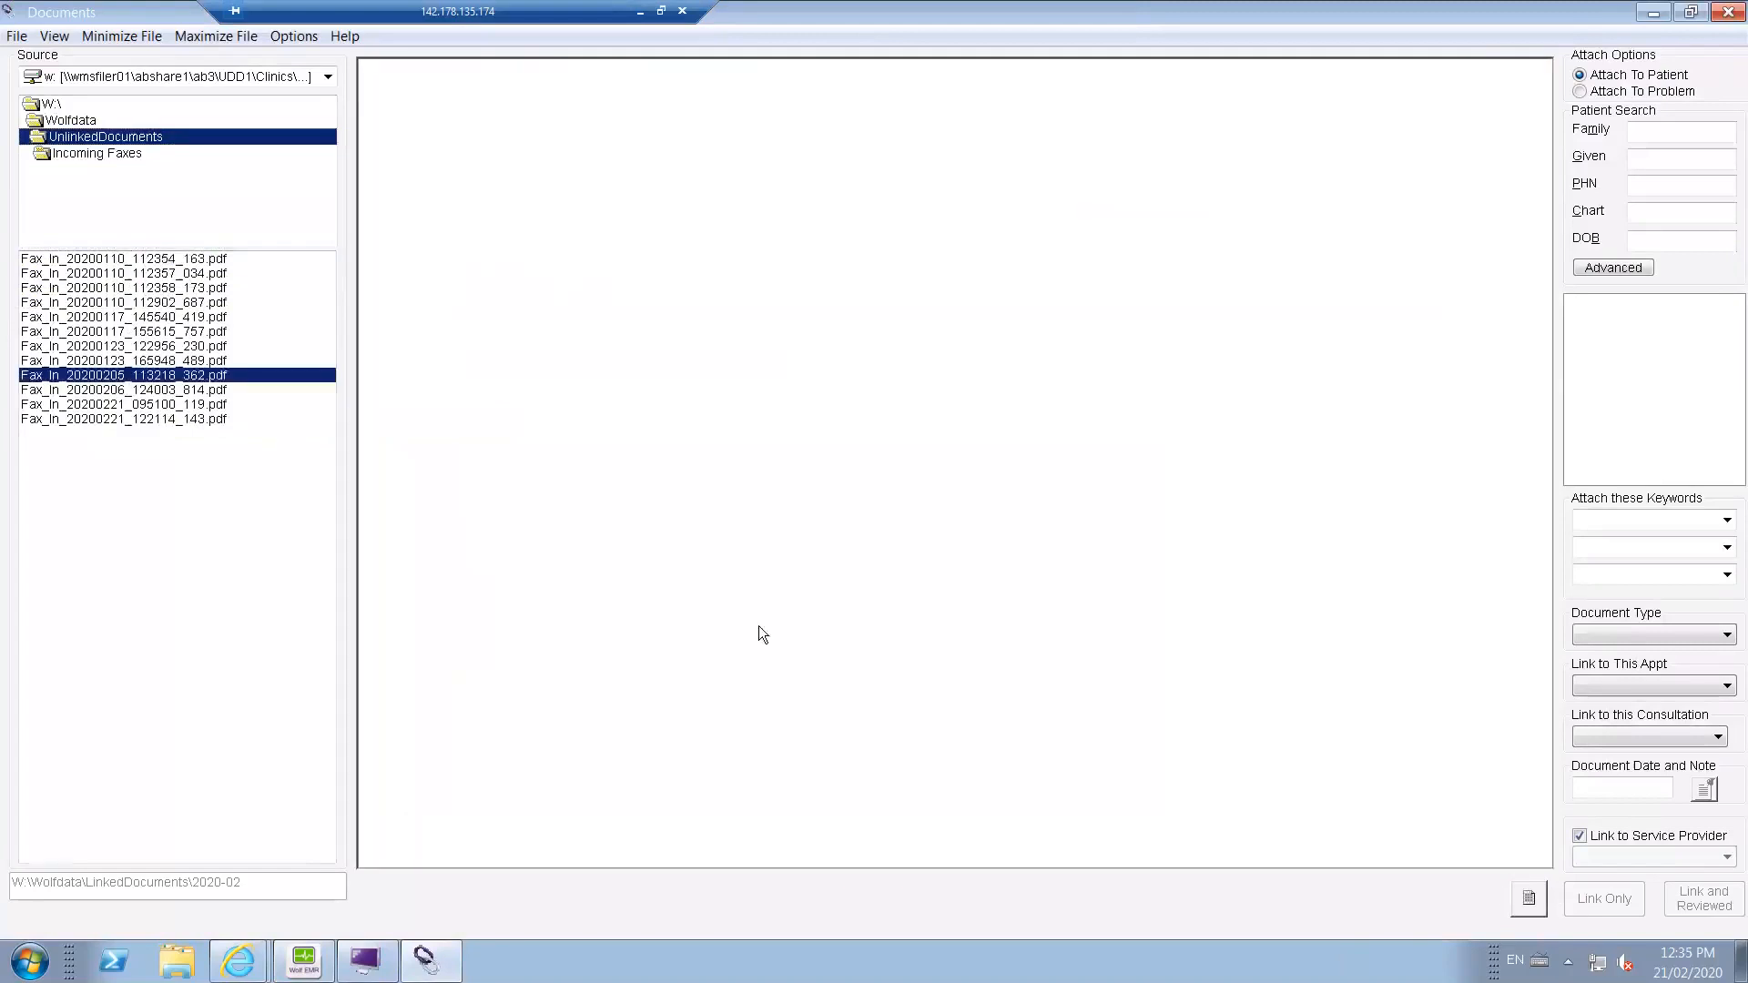
{"action": "left_click", "coordinate": [1537, 904]}
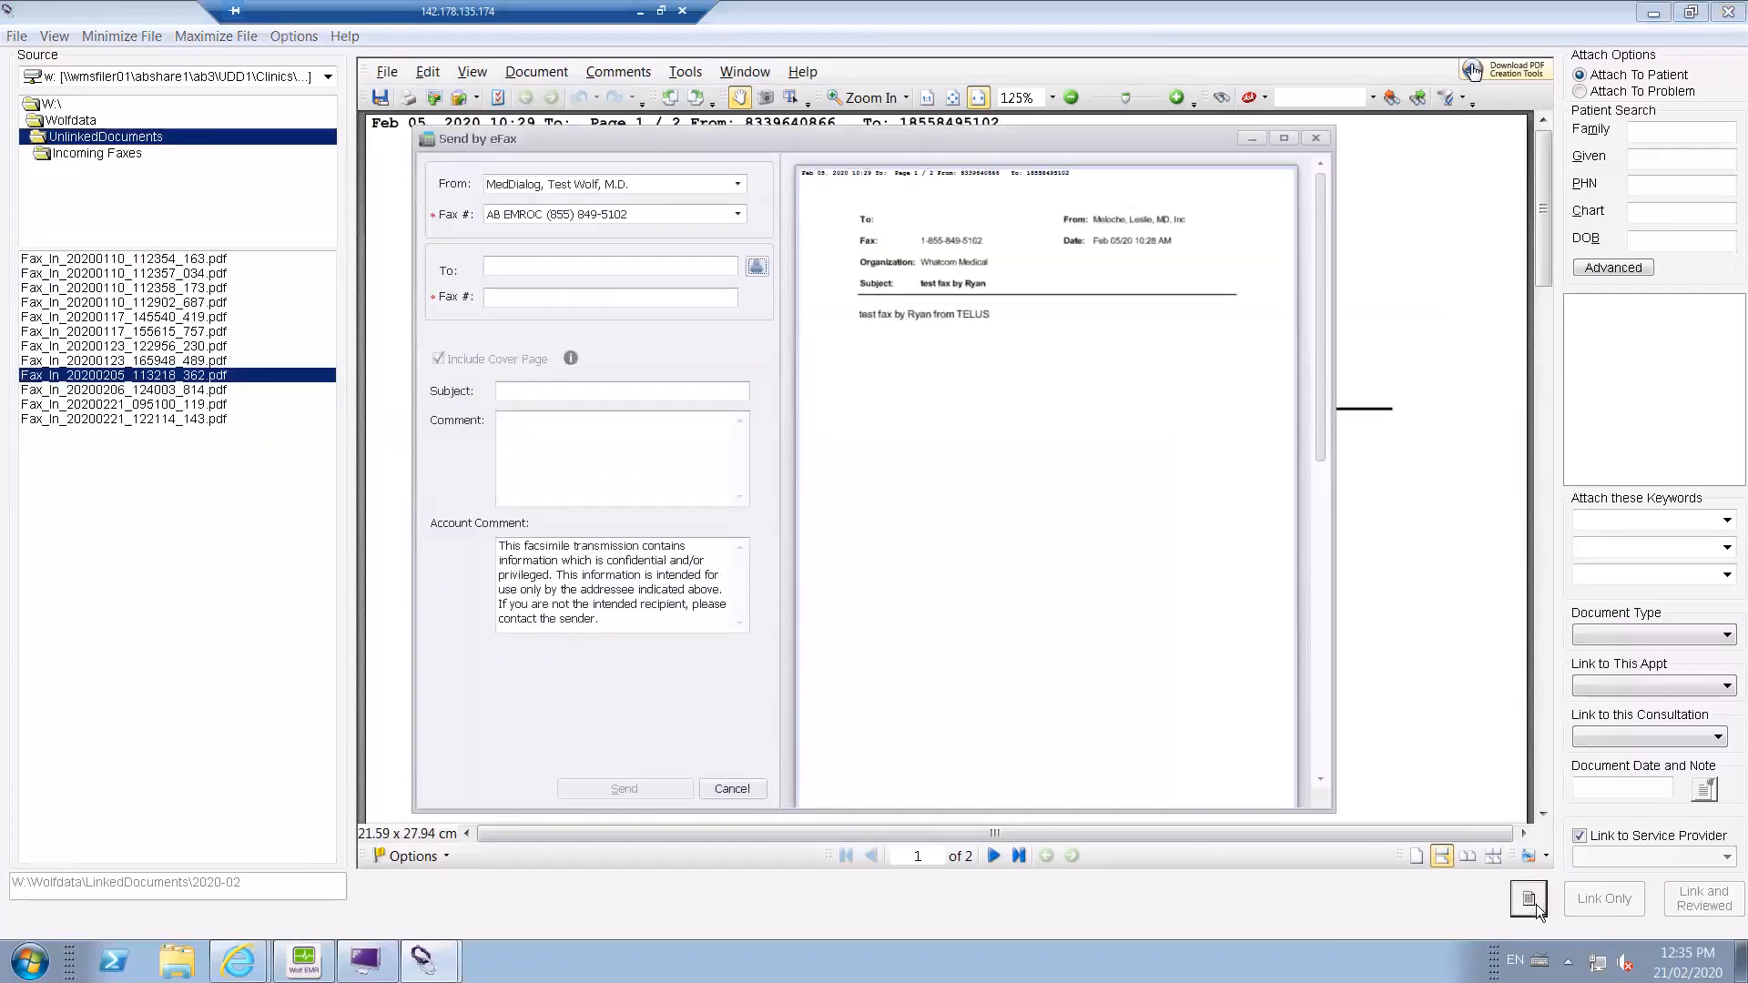
{"action": "left_click", "coordinate": [1318, 143]}
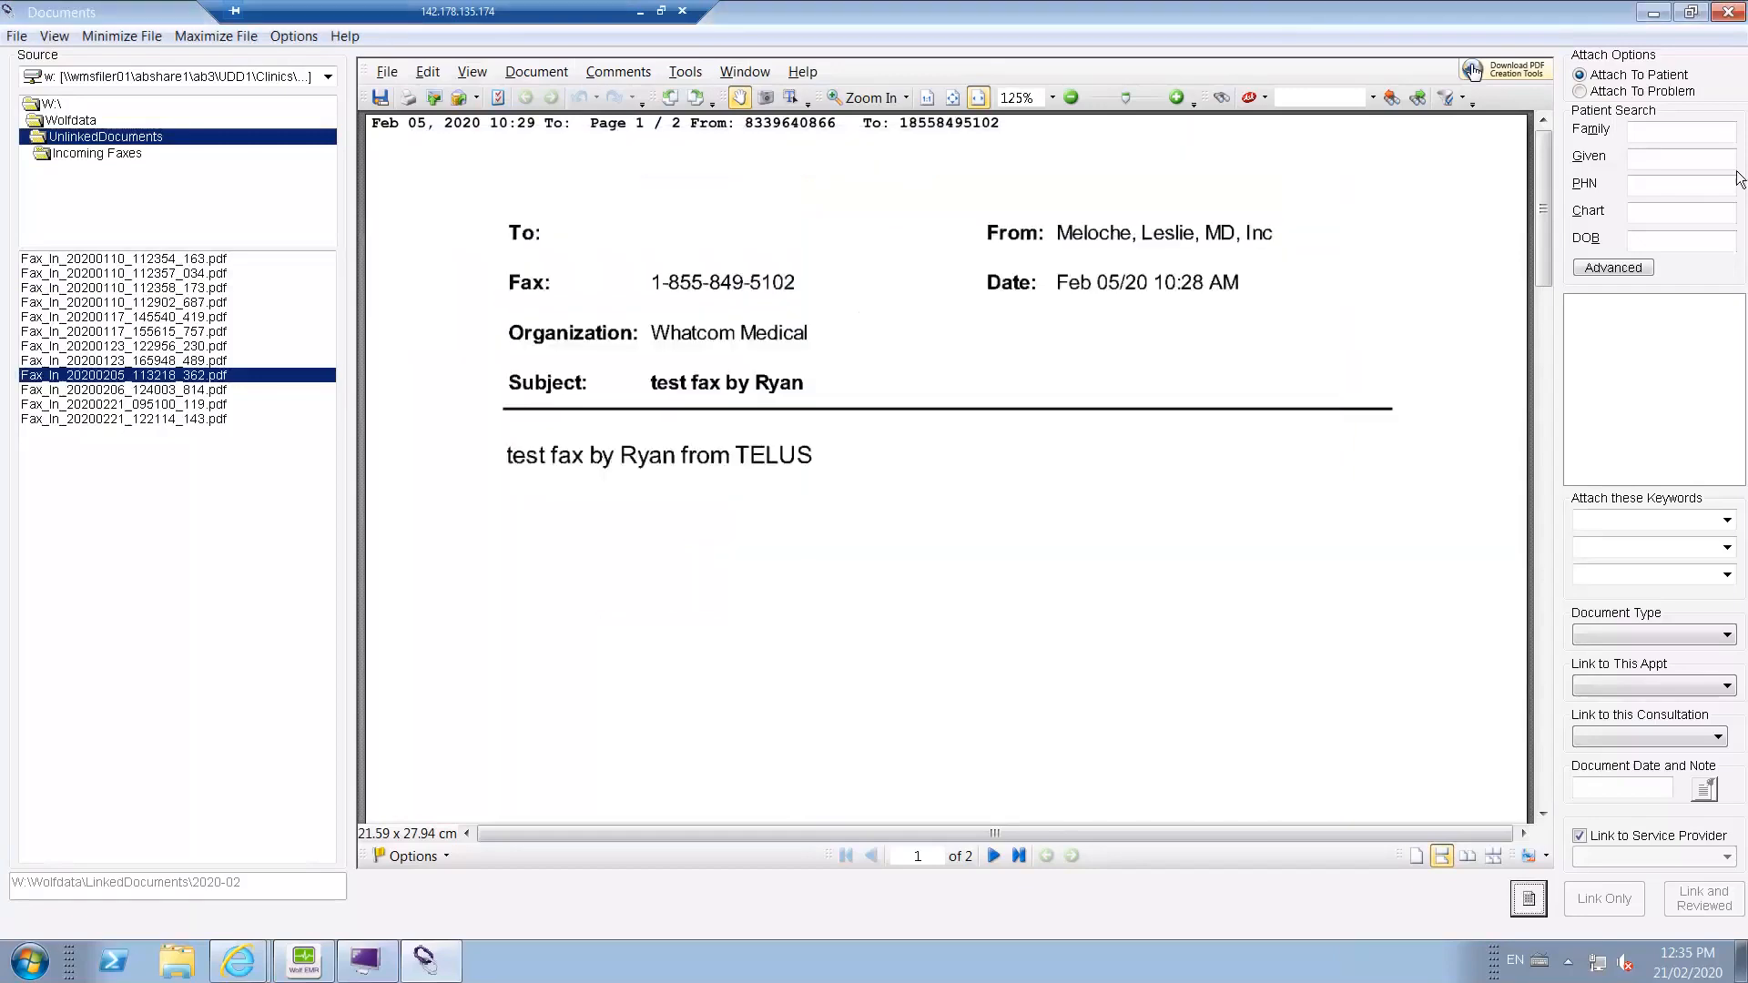
{"action": "right_click", "coordinate": [210, 378]}
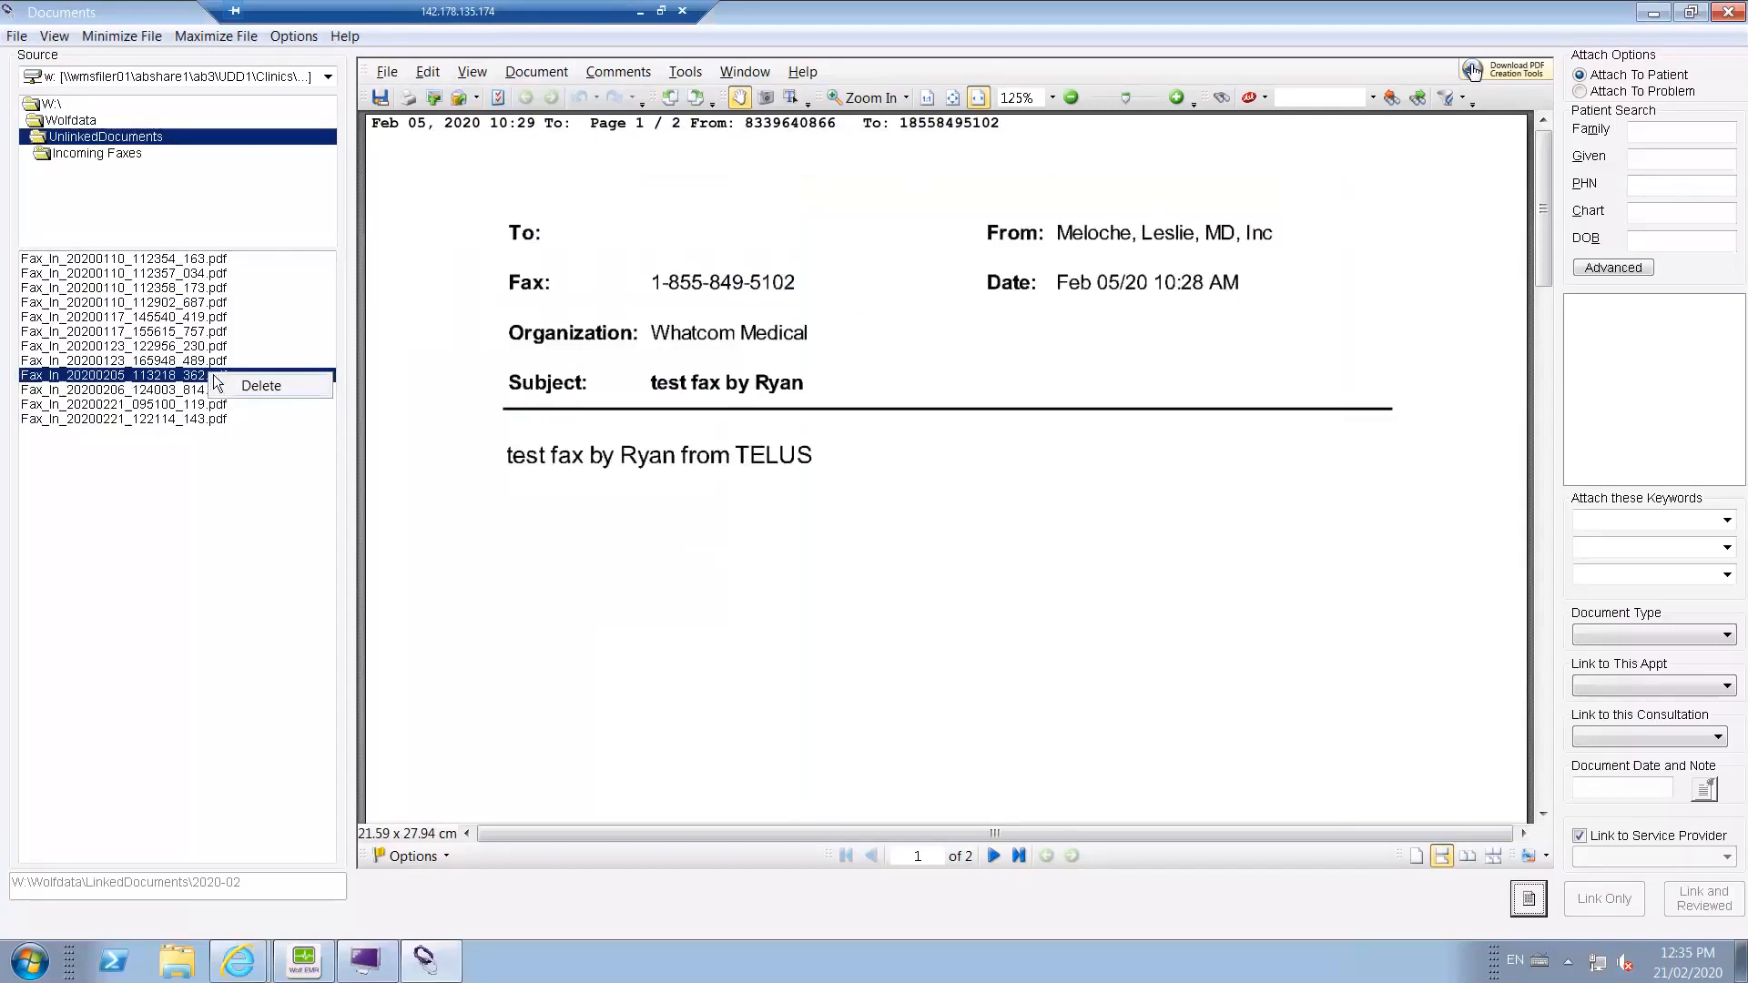
Review the outgoing faxes in the eFax Queue from the Wolf EMR home window, and return to Documents.
{"action": "left_click", "coordinate": [303, 968]}
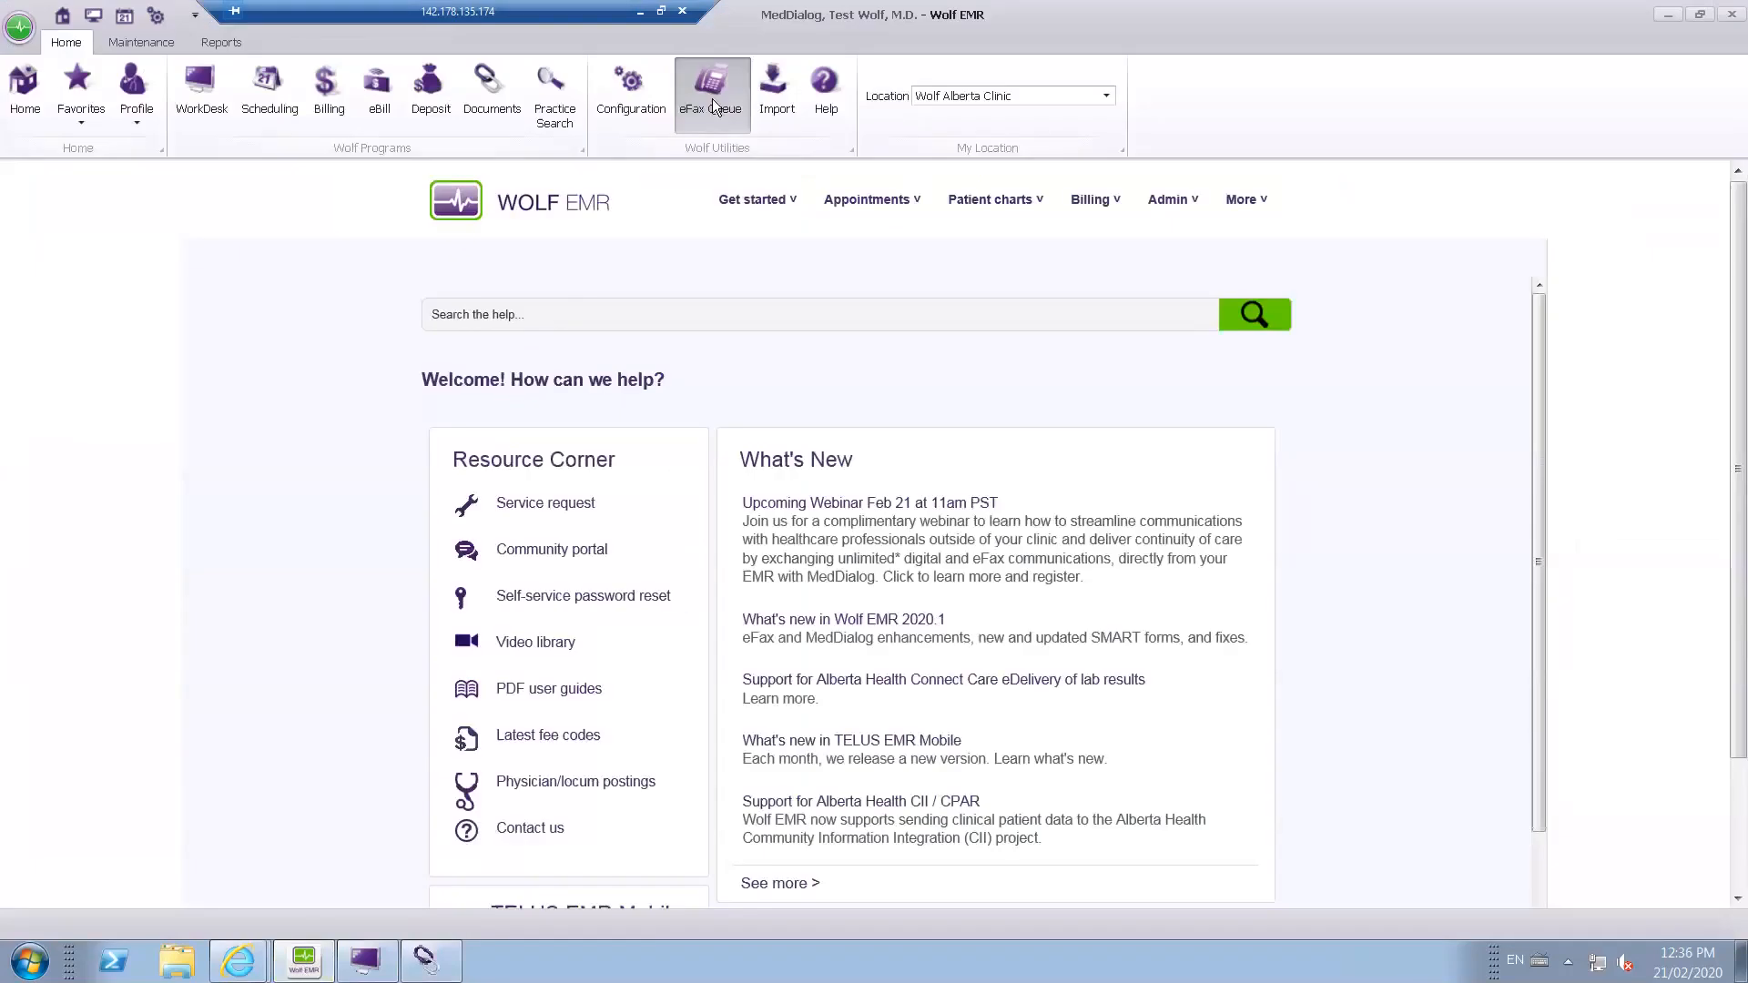
{"action": "left_click", "coordinate": [712, 91]}
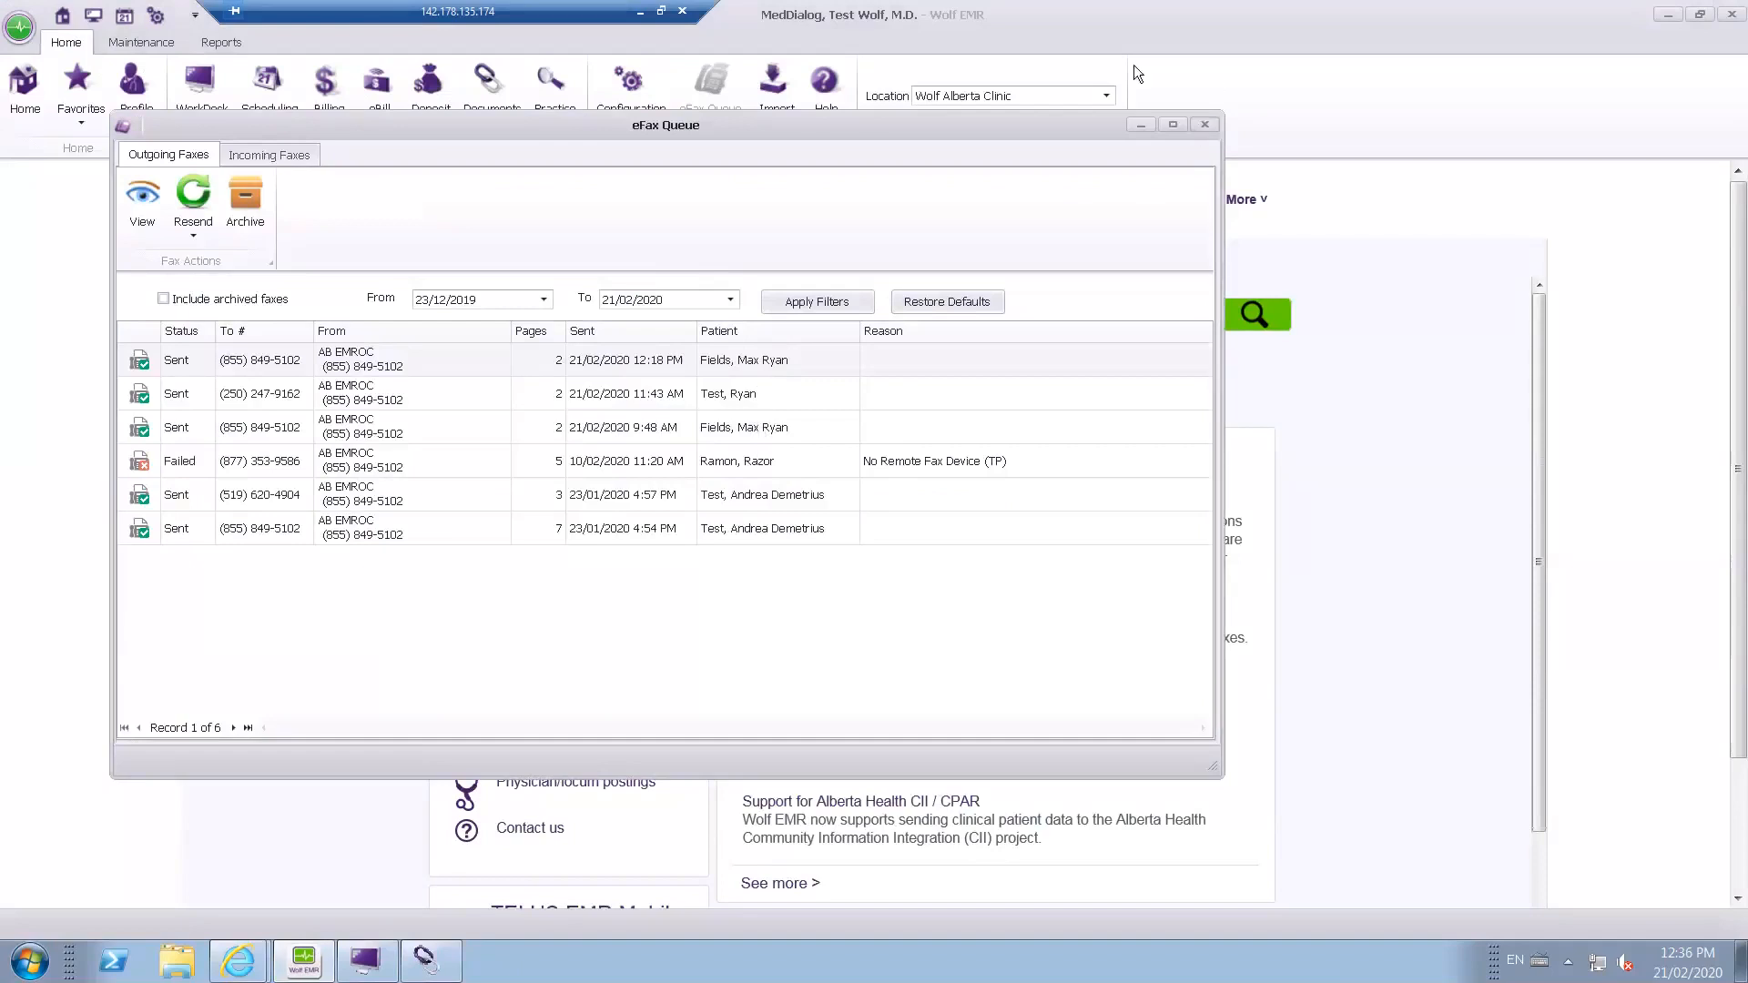
{"action": "left_click", "coordinate": [1205, 125]}
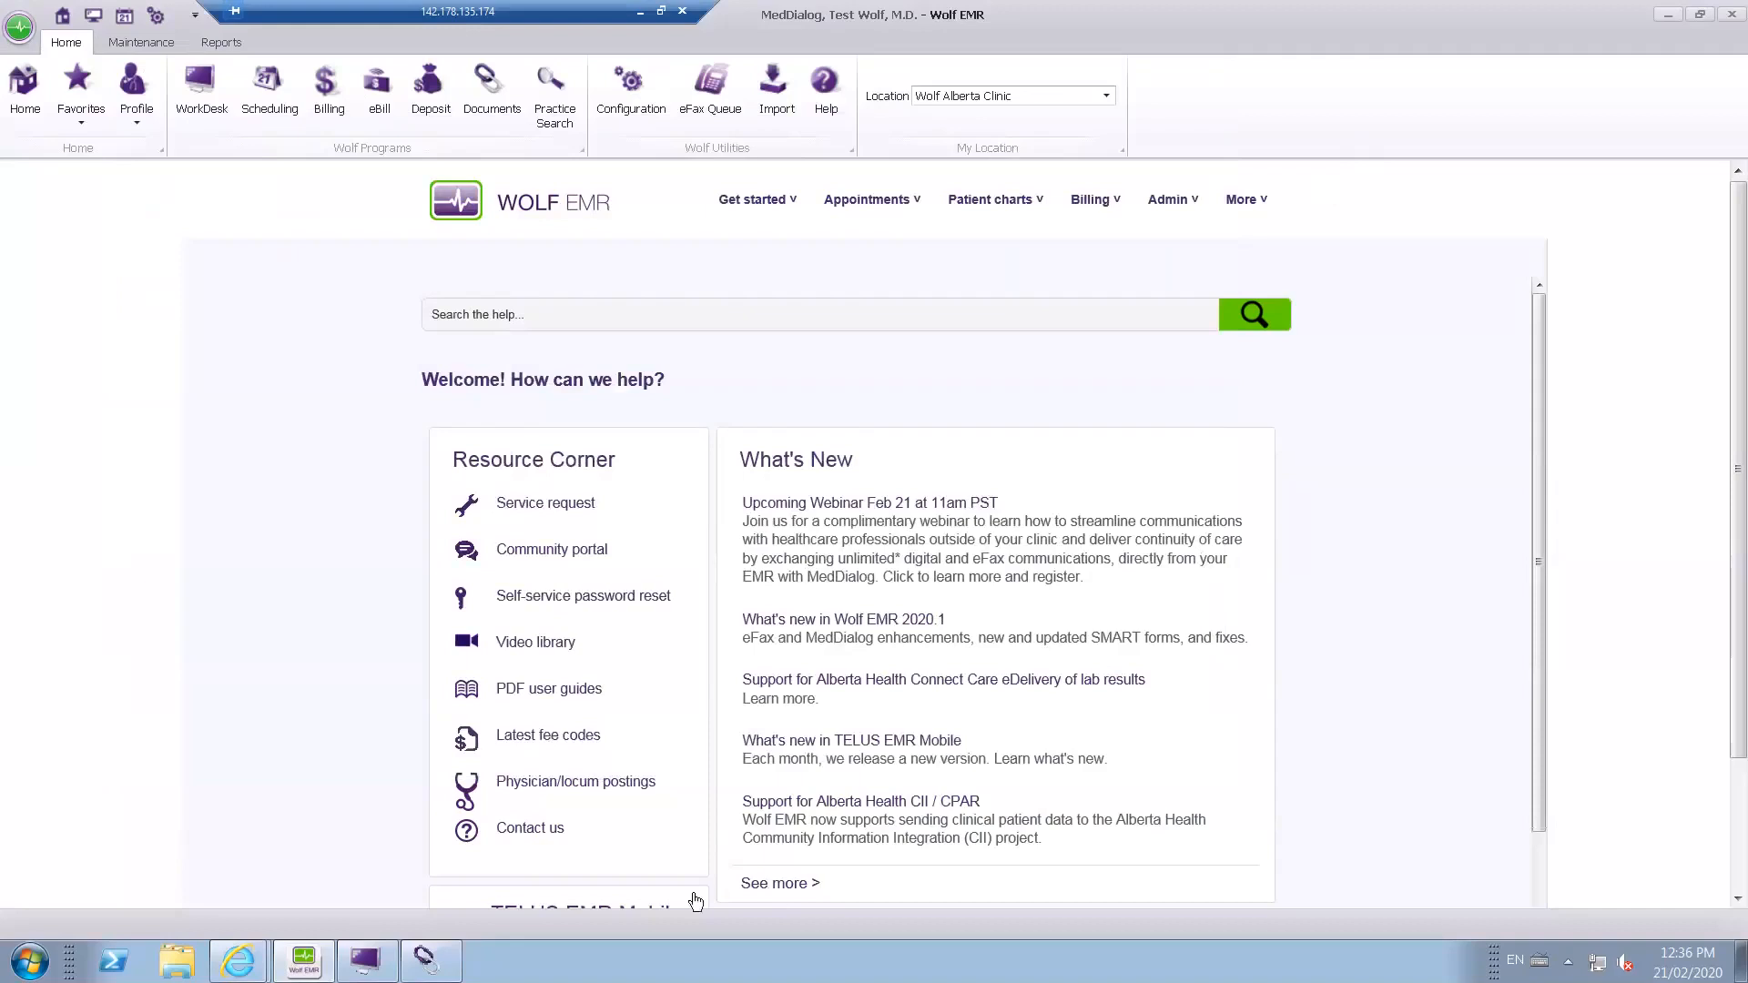
{"action": "left_click", "coordinate": [434, 967]}
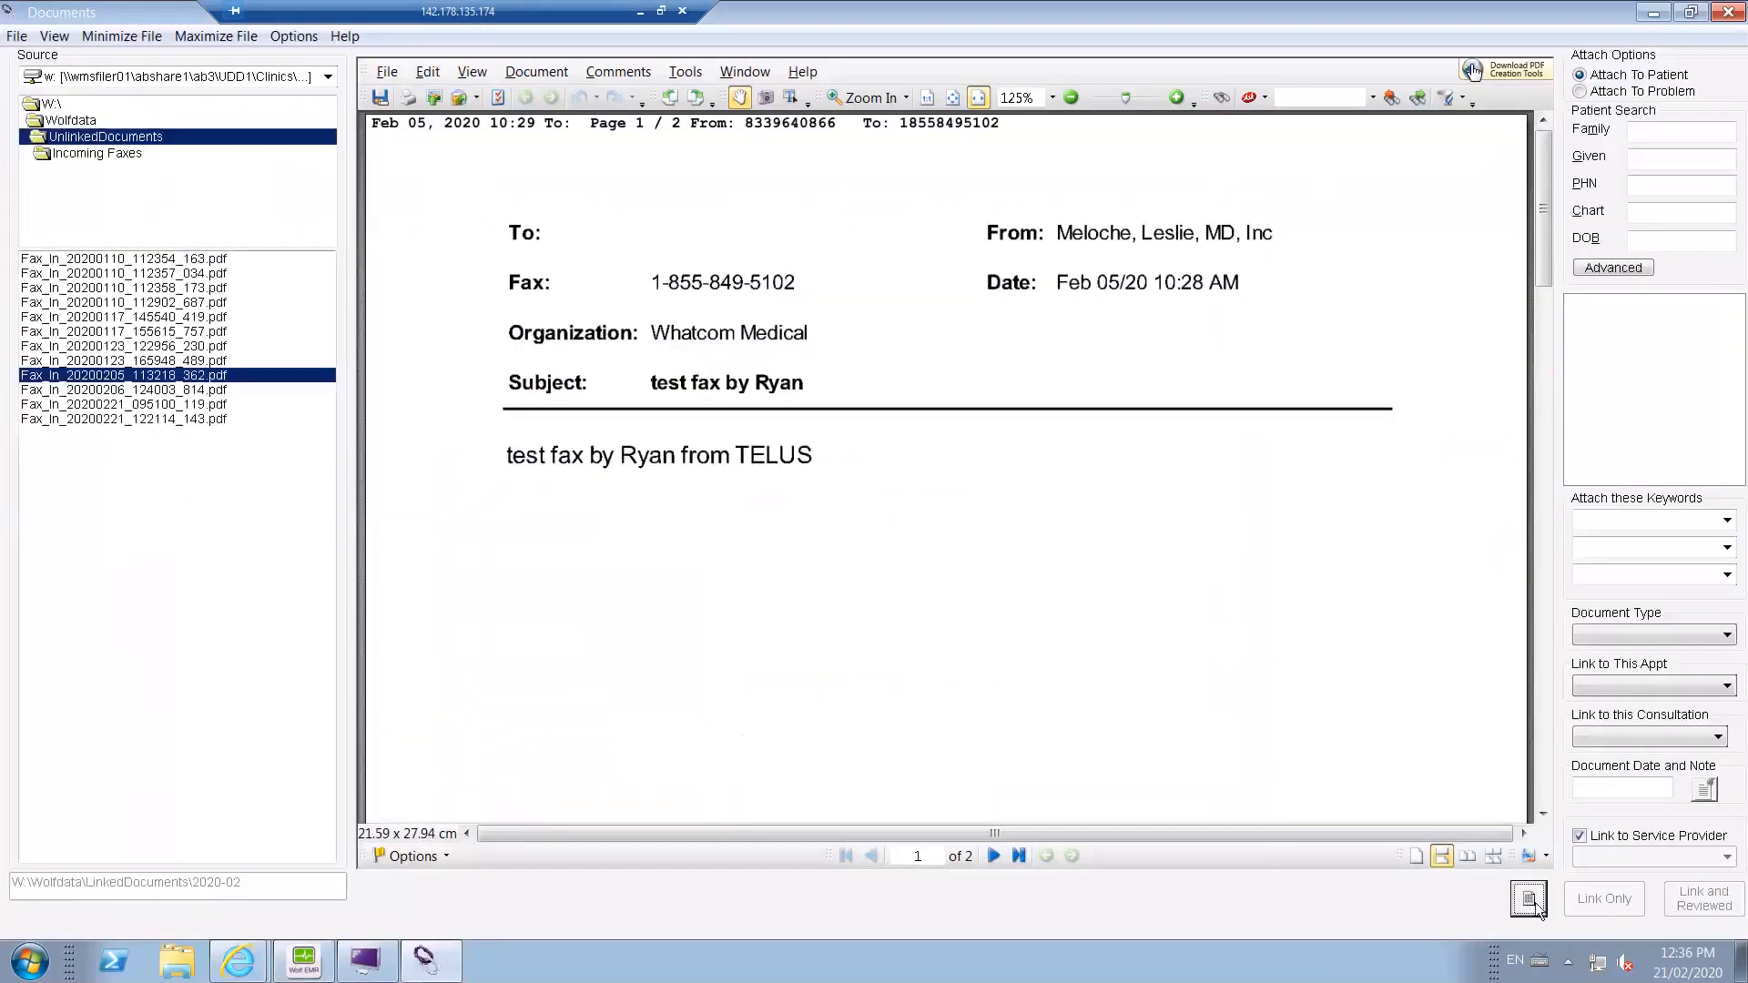
Try forwarding Fax_In_20200205_113218_362.pdf by eFax with the recipient's fax number entered, and cancel without sending.
{"action": "left_click", "coordinate": [1517, 891]}
{"action": "left_click", "coordinate": [530, 297]}
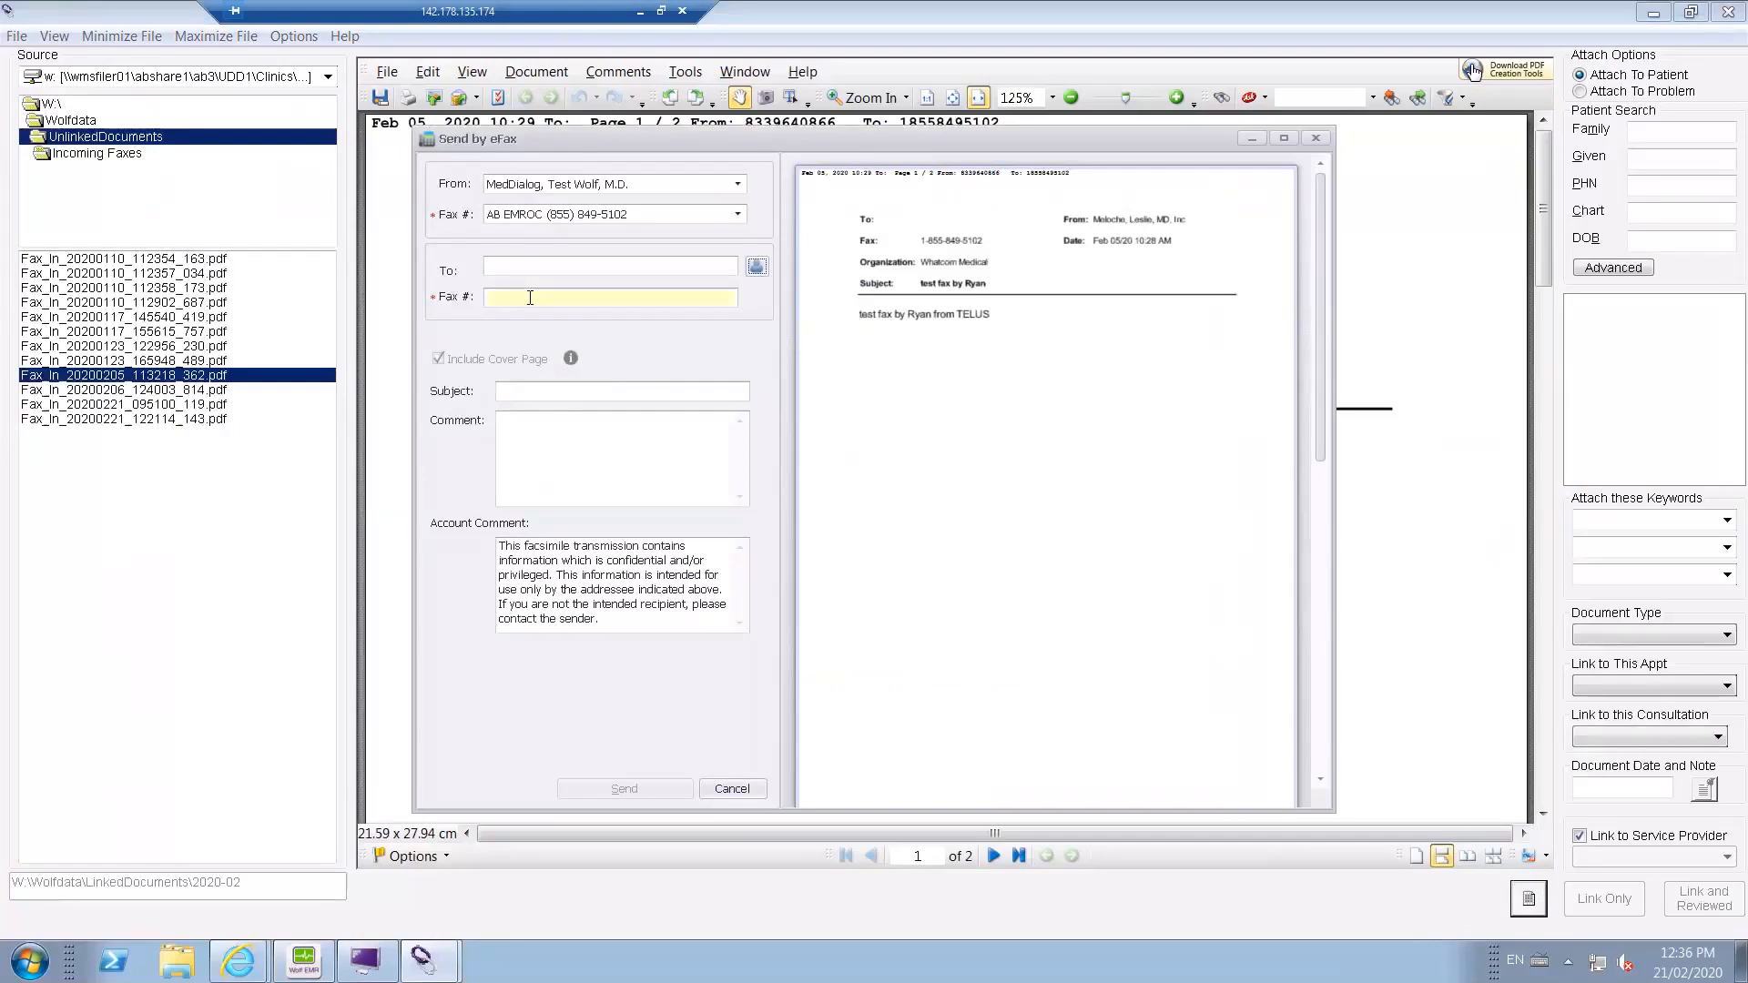
{"action": "type", "text": "5555551234"}
{"action": "left_click", "coordinate": [738, 789]}
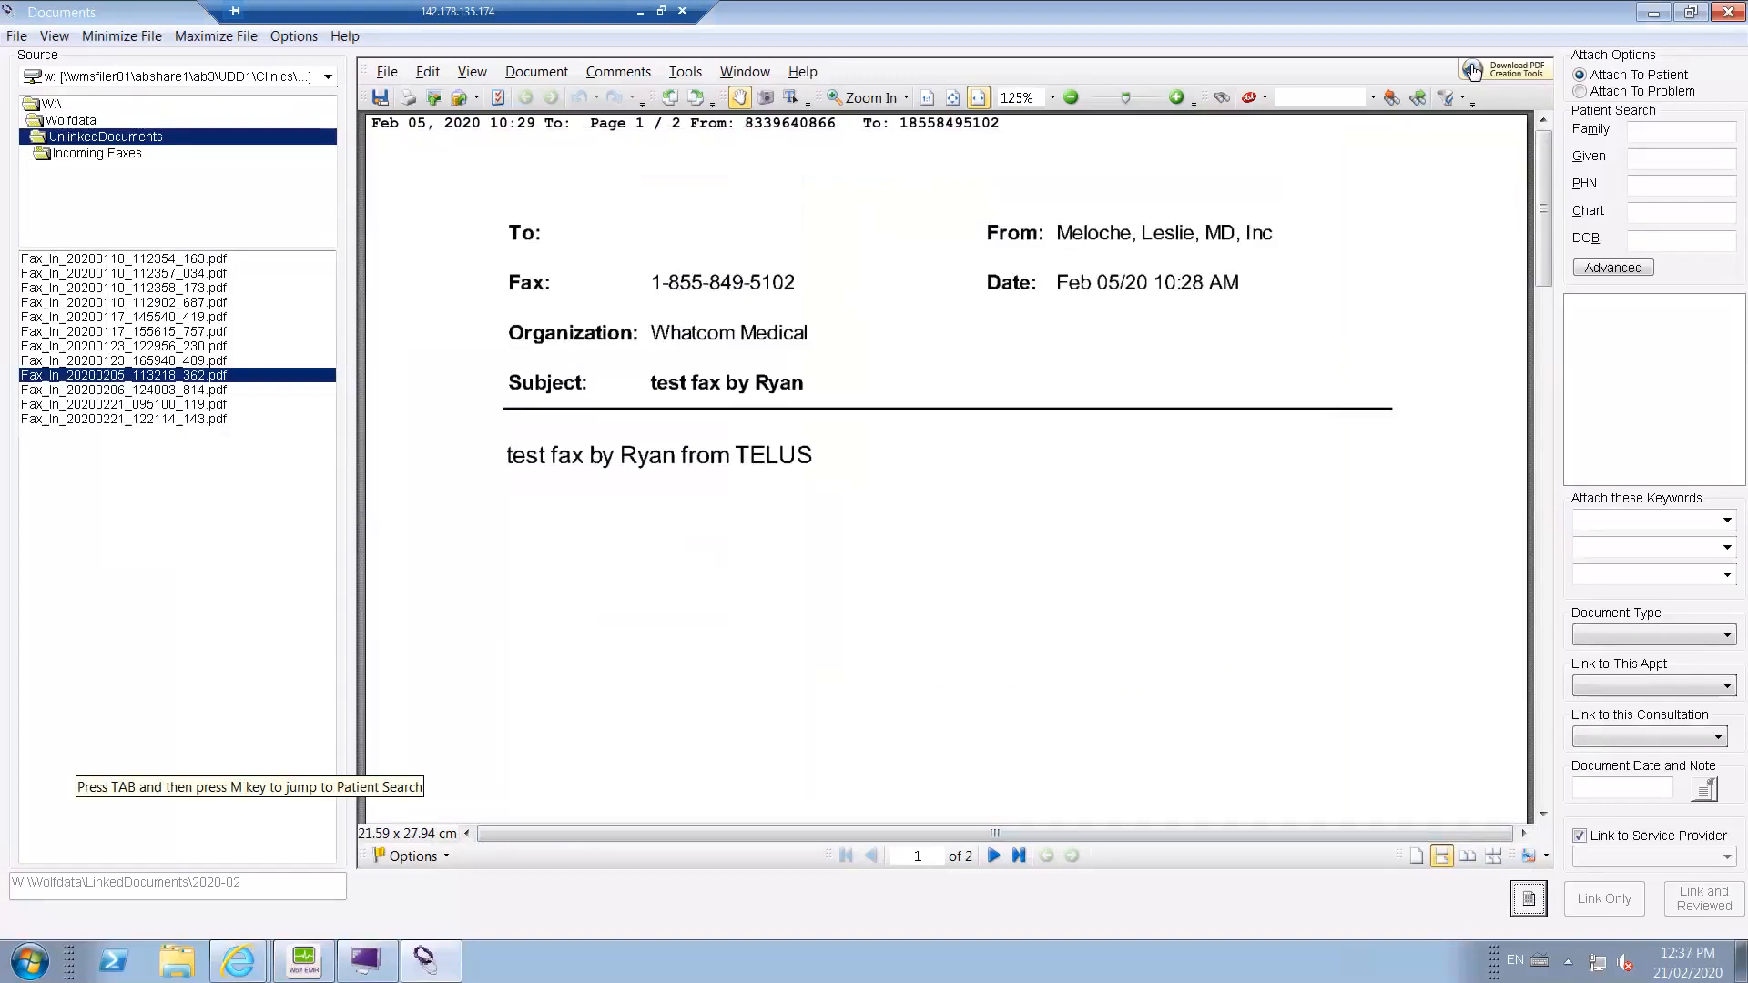
Preview Fax_In_20200110_112902_687.pdf in Documents and go to the WorkDesk.
{"action": "left_click", "coordinate": [182, 302]}
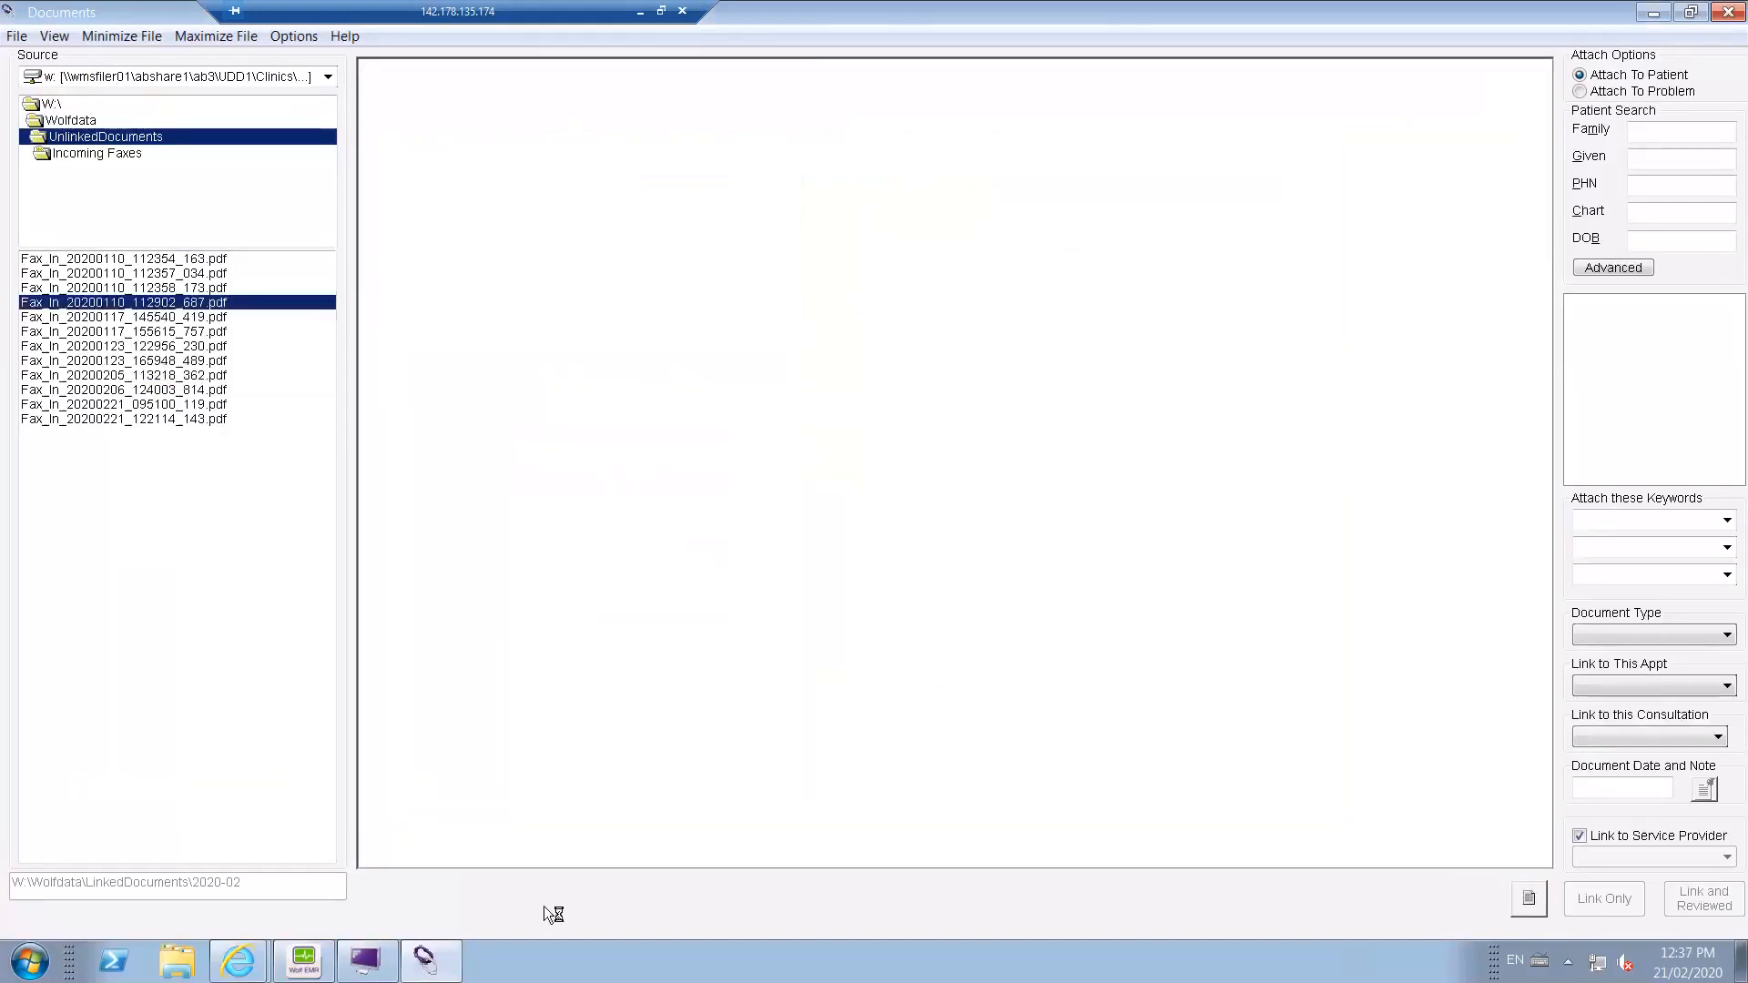
{"action": "mouse_move", "coordinate": [368, 961]}
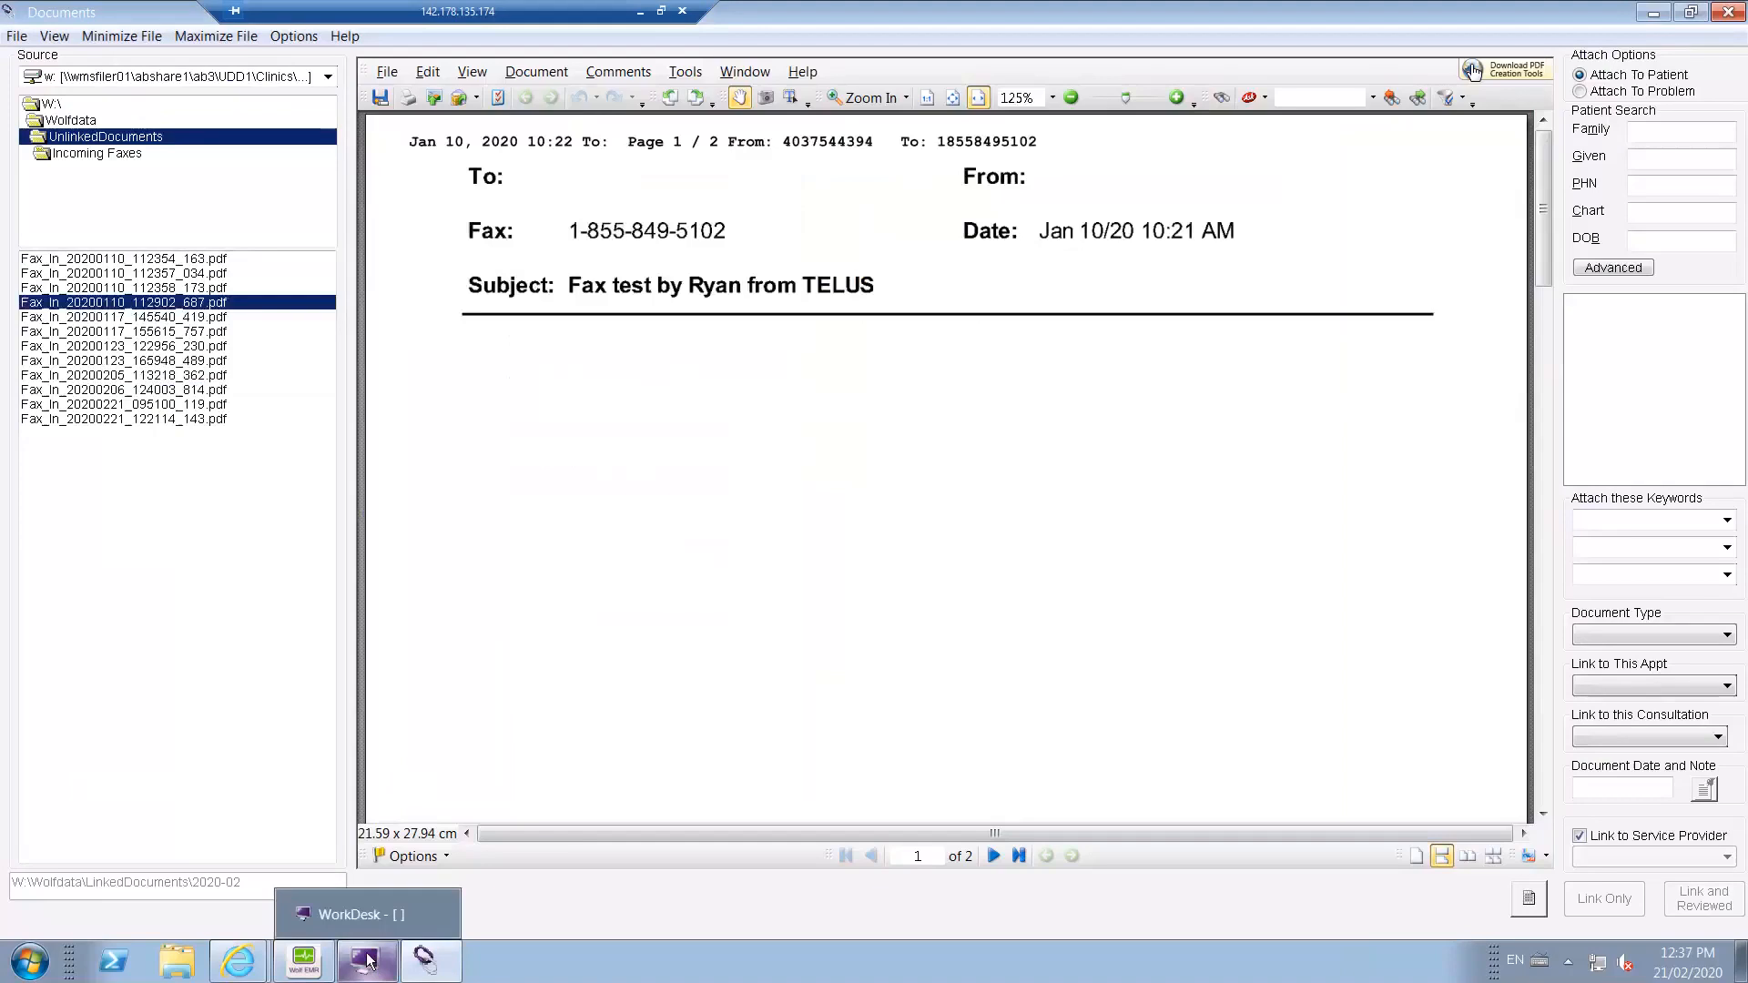